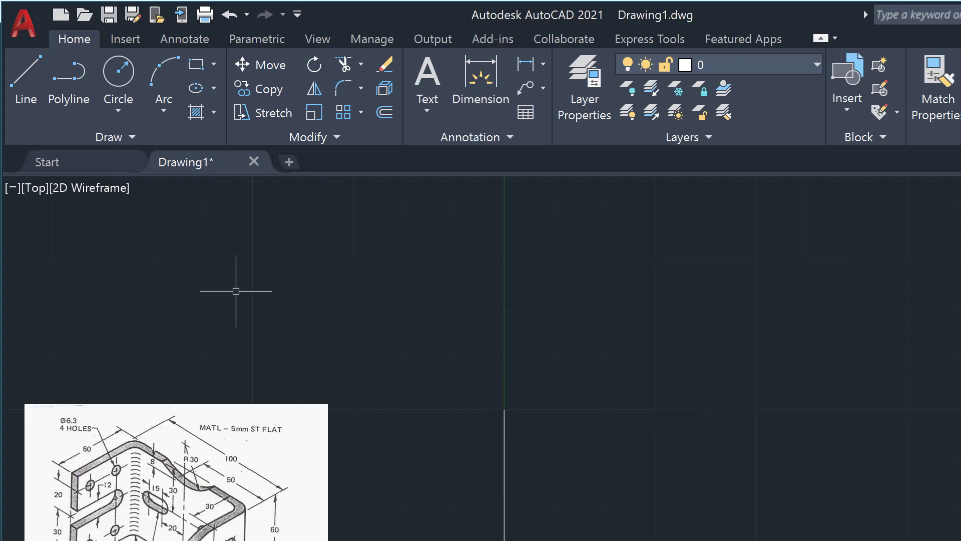
# - Draw the channel profile outline from a start corner with line lengths 100, 60, 90 and 6
pyautogui.click(28, 77)
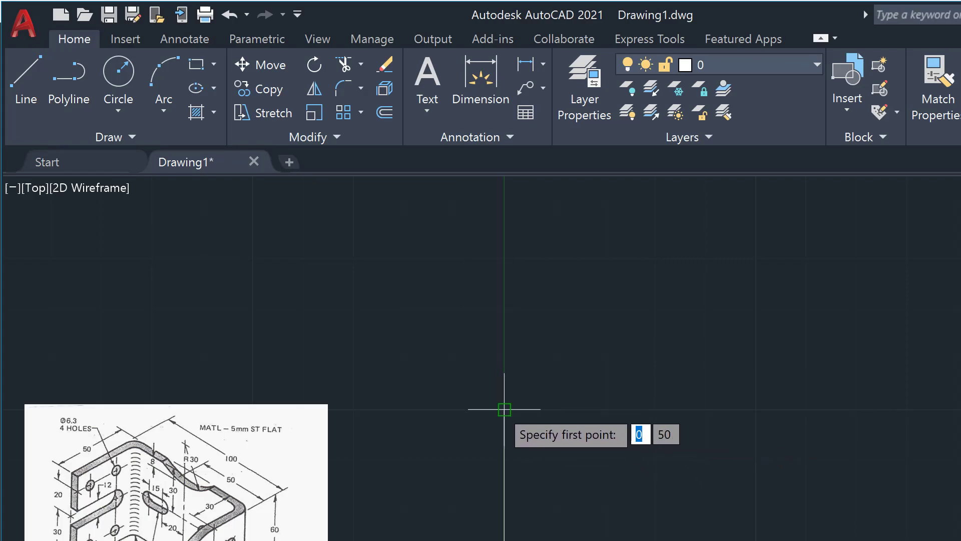
pyautogui.click(504, 409)
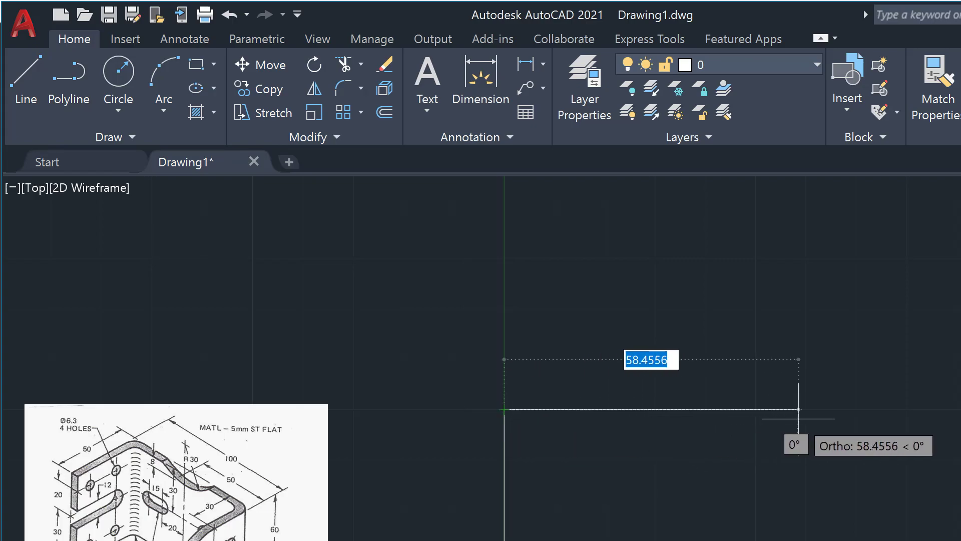
pyautogui.write('100')
pyautogui.press('Return')
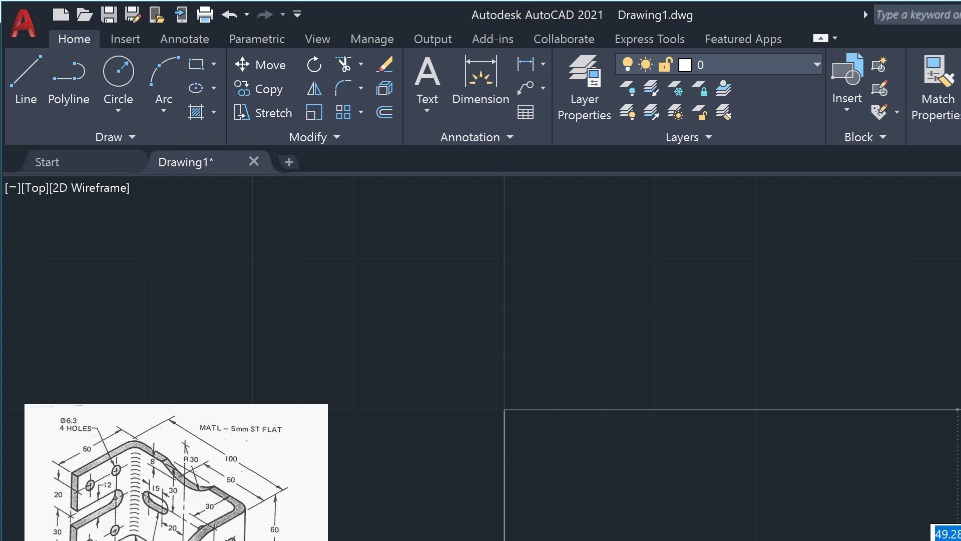
pyautogui.write('6')
pyautogui.write('0')
pyautogui.press('Return')
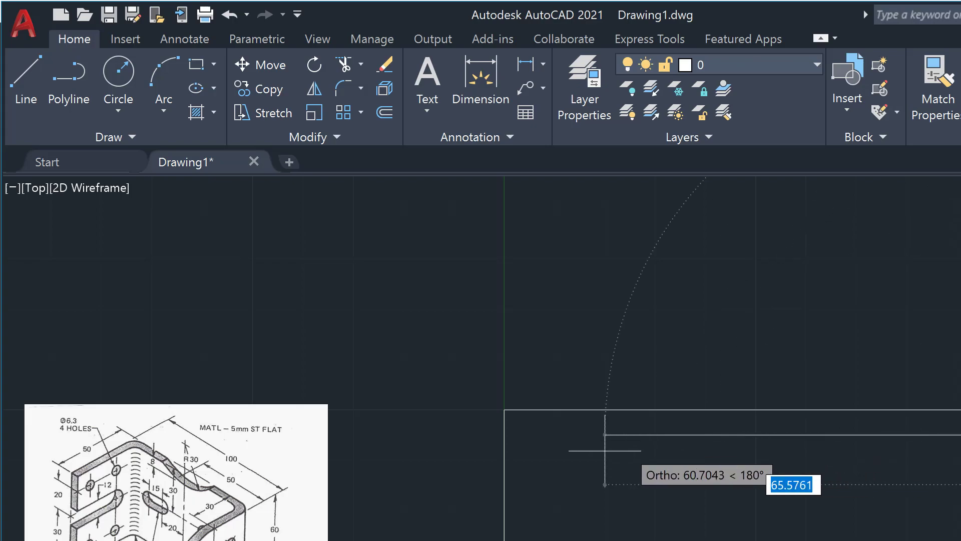
pyautogui.write('9')
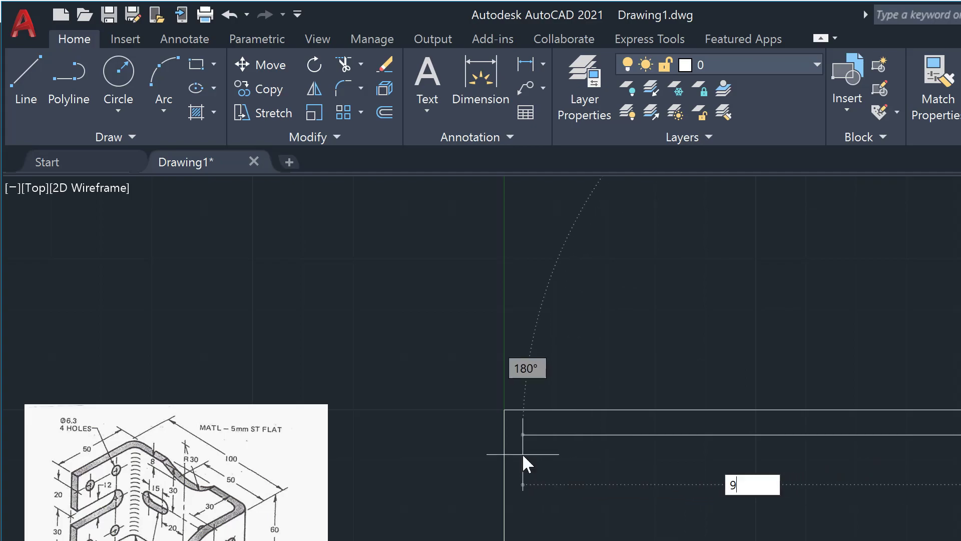
pyautogui.write('0')
pyautogui.press('Return')
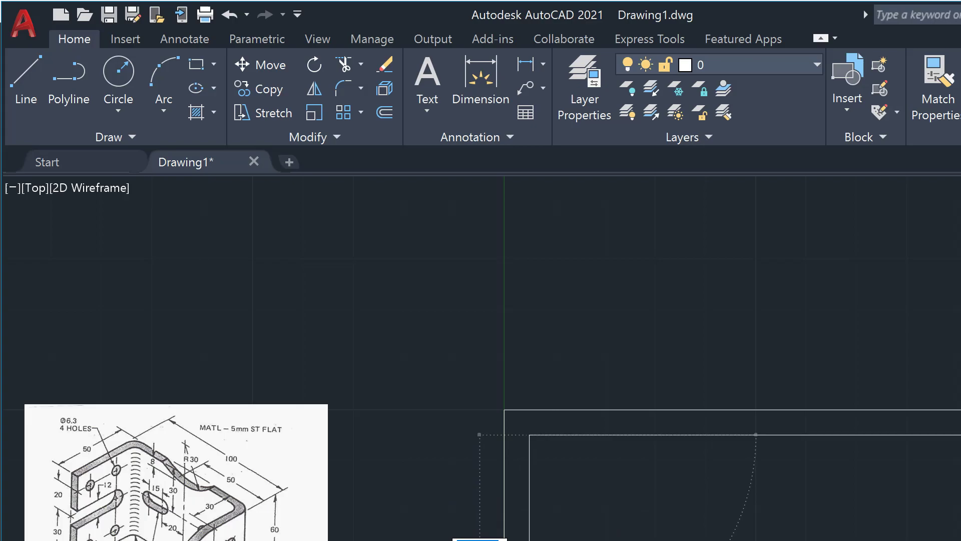
pyautogui.write('6')
pyautogui.press('Return')
pyautogui.scroll(-4, 851, 276)
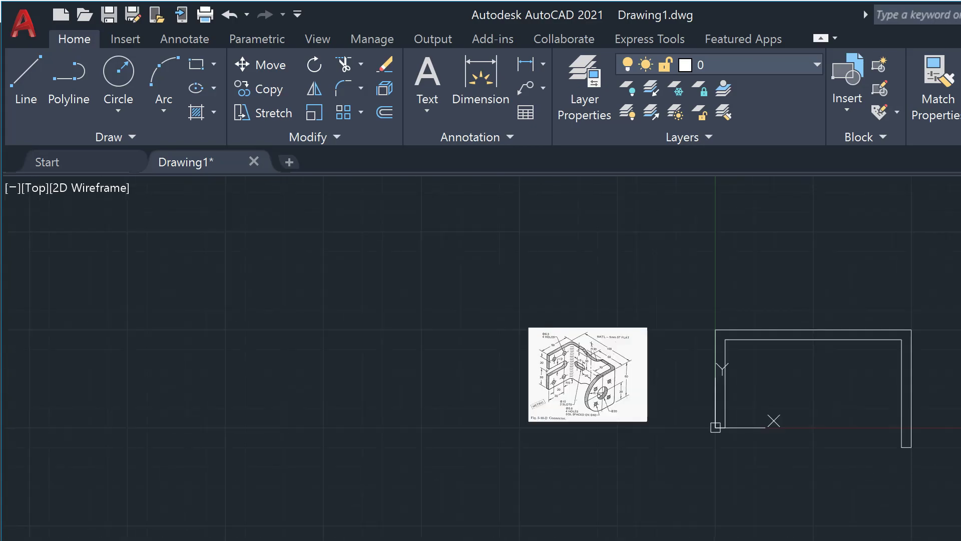
pyautogui.scroll(-2, 876, 536)
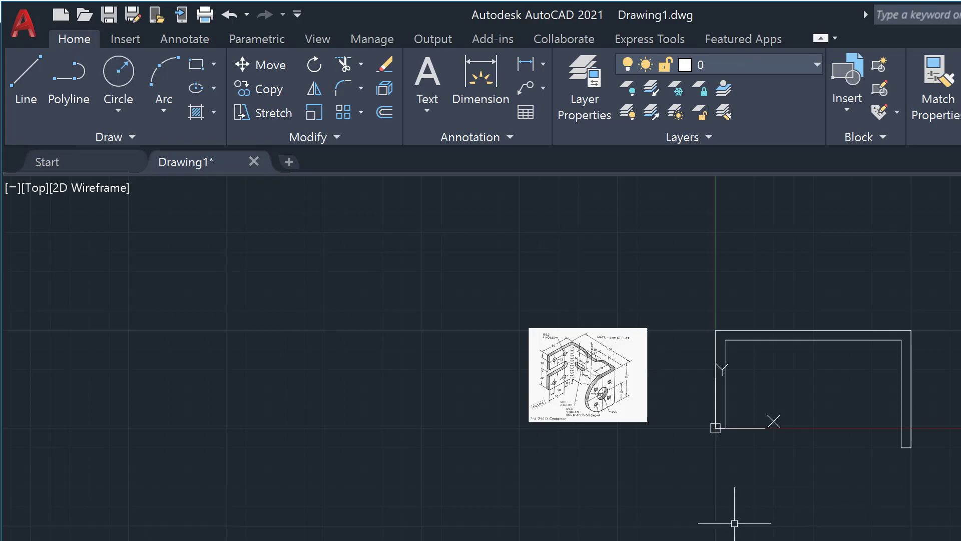
pyautogui.scroll(-2, 735, 523)
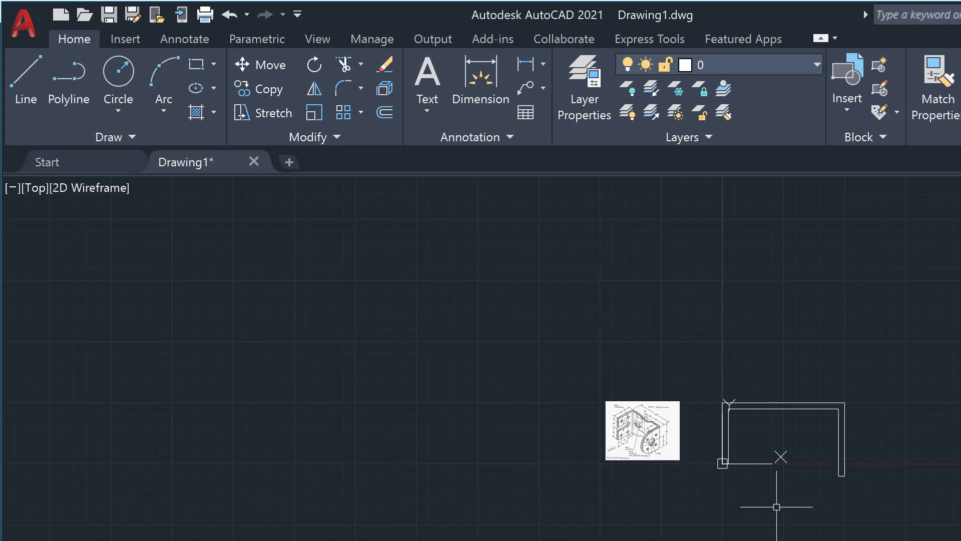
pyautogui.scroll(1, 777, 507)
pyautogui.scroll(2, 776, 507)
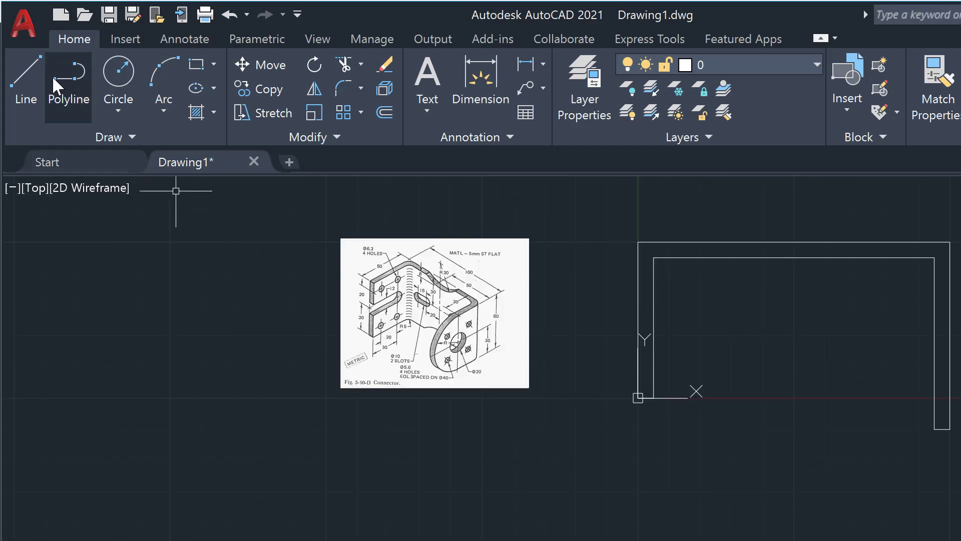
pyautogui.click(27, 82)
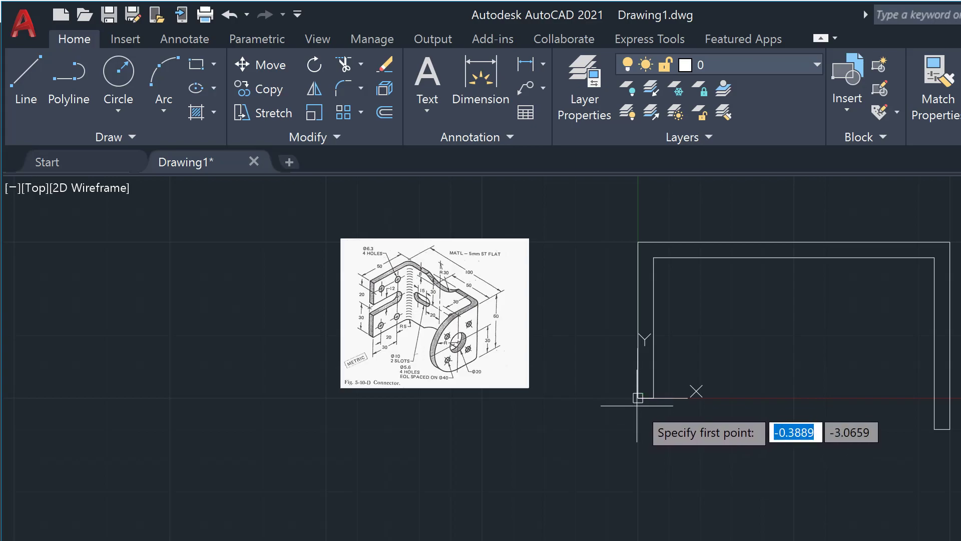
pyautogui.click(638, 398)
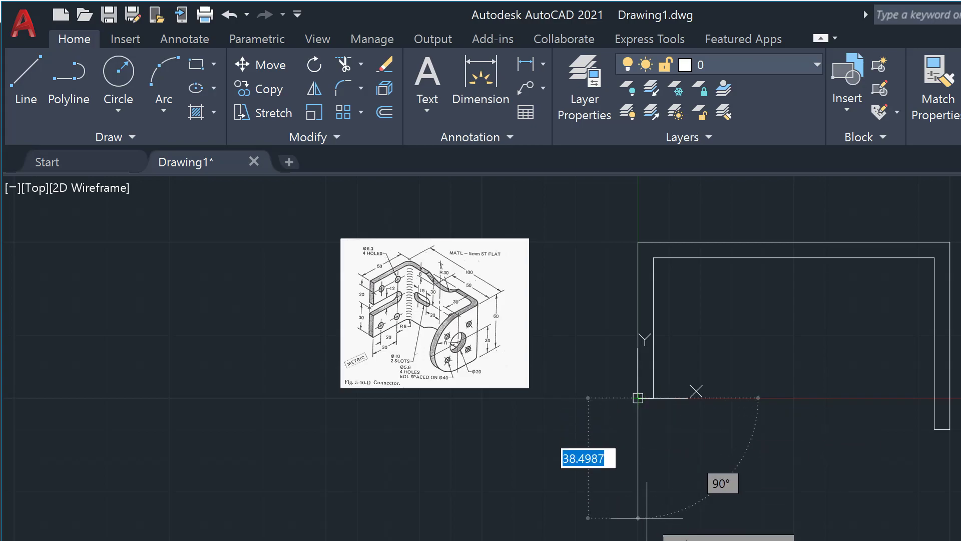
pyautogui.write('100')
pyautogui.press('Return')
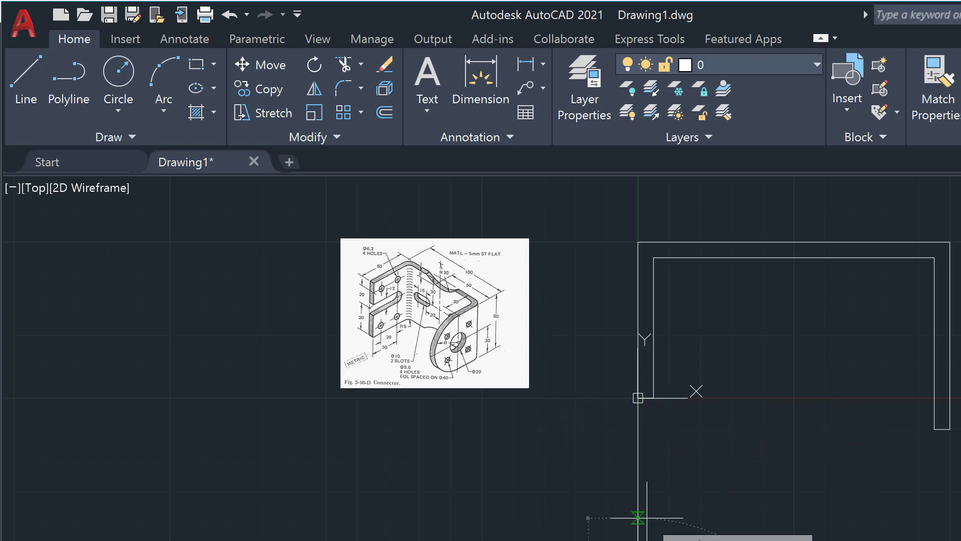
pyautogui.press('Return')
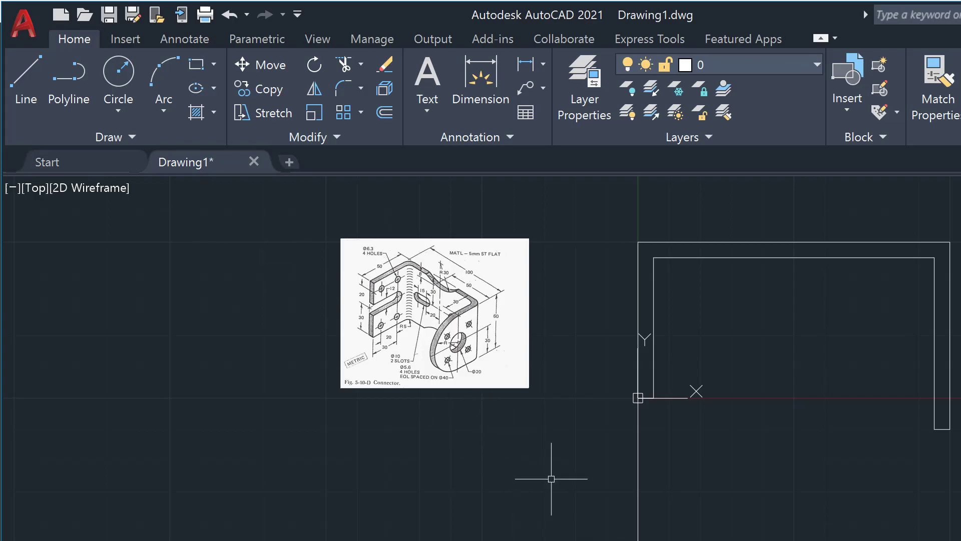
pyautogui.click(26, 80)
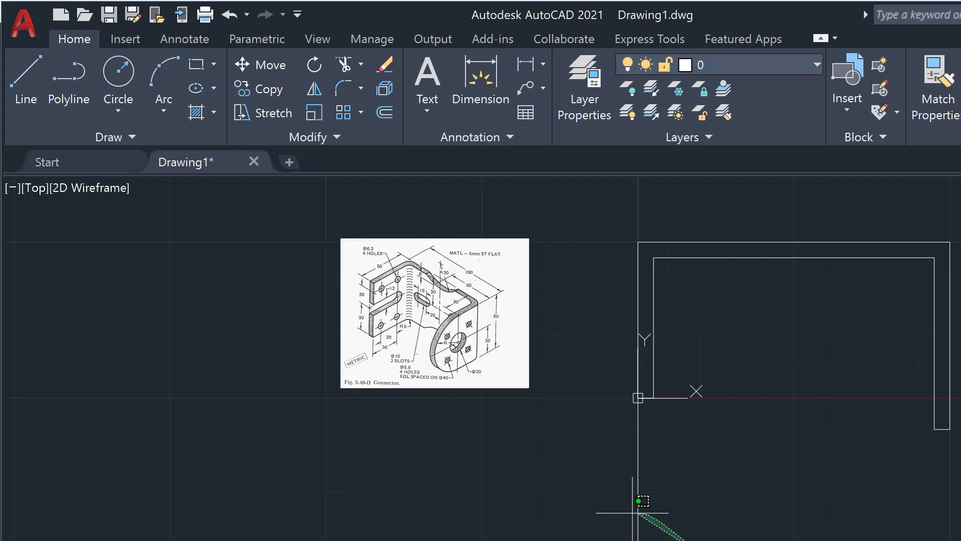
pyautogui.click(639, 501)
pyautogui.press('Delete')
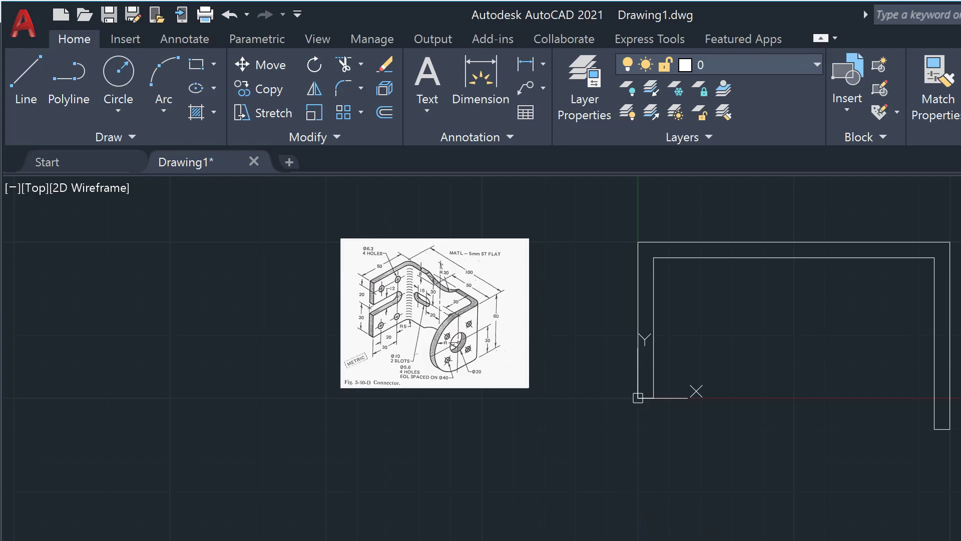
# - Draw a 50-unit vertical line down from the outline's corner
pyautogui.click(23, 79)
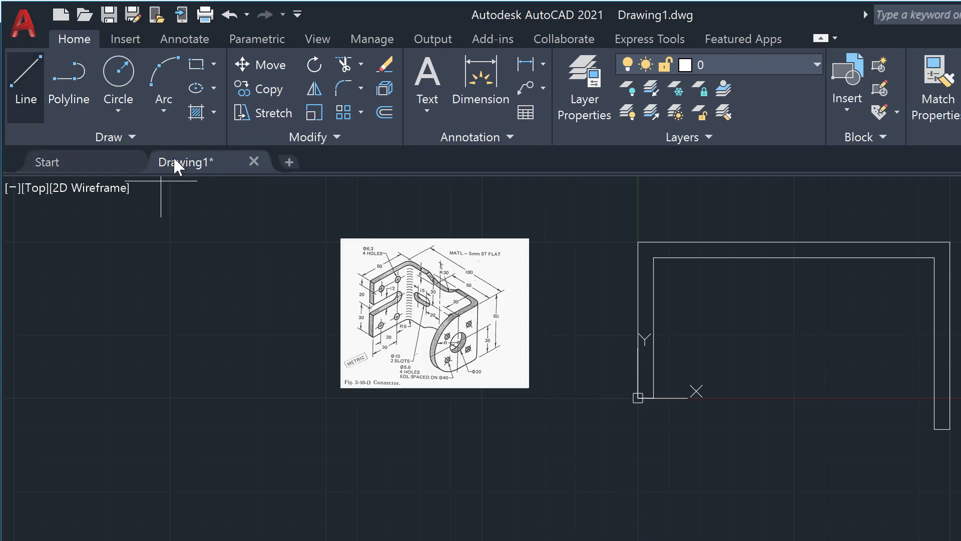
pyautogui.click(632, 399)
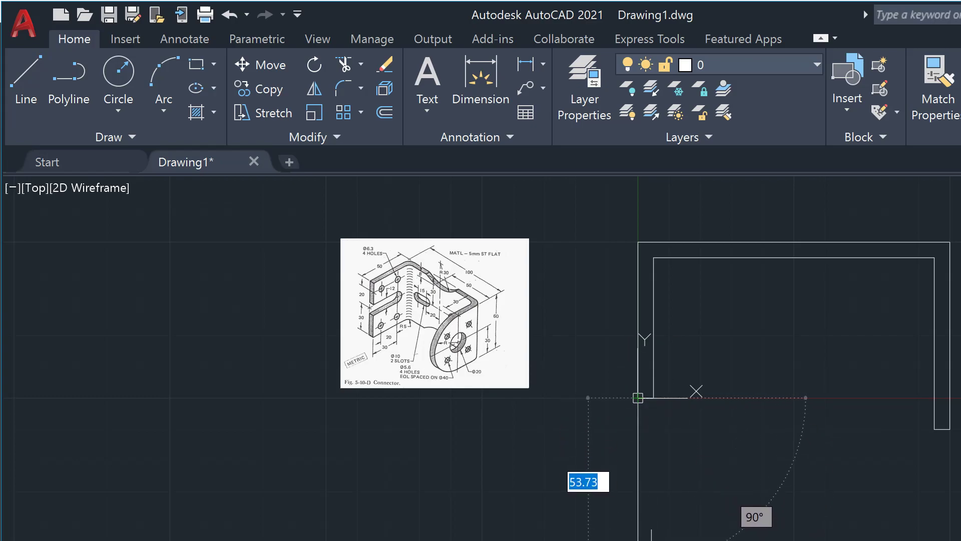
pyautogui.write('5')
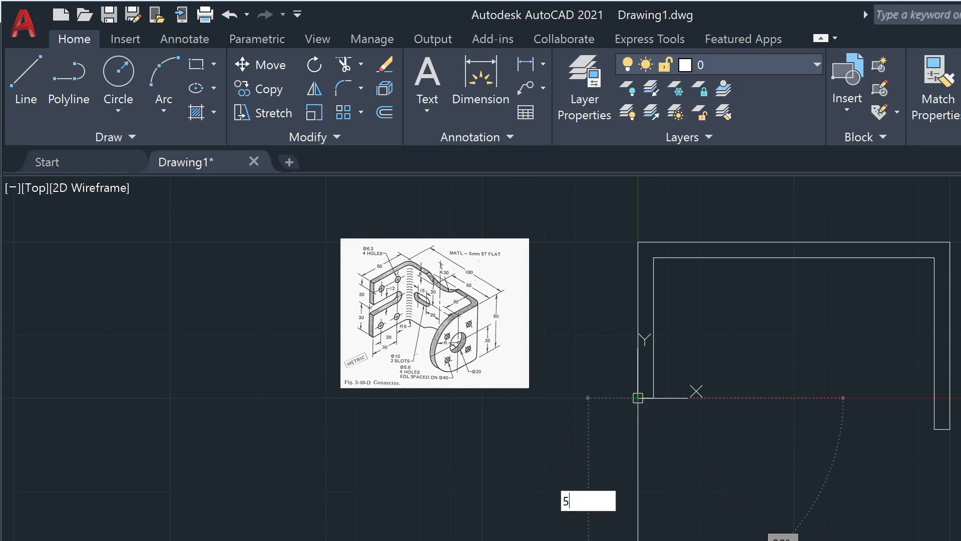
pyautogui.write('0')
pyautogui.press('Return')
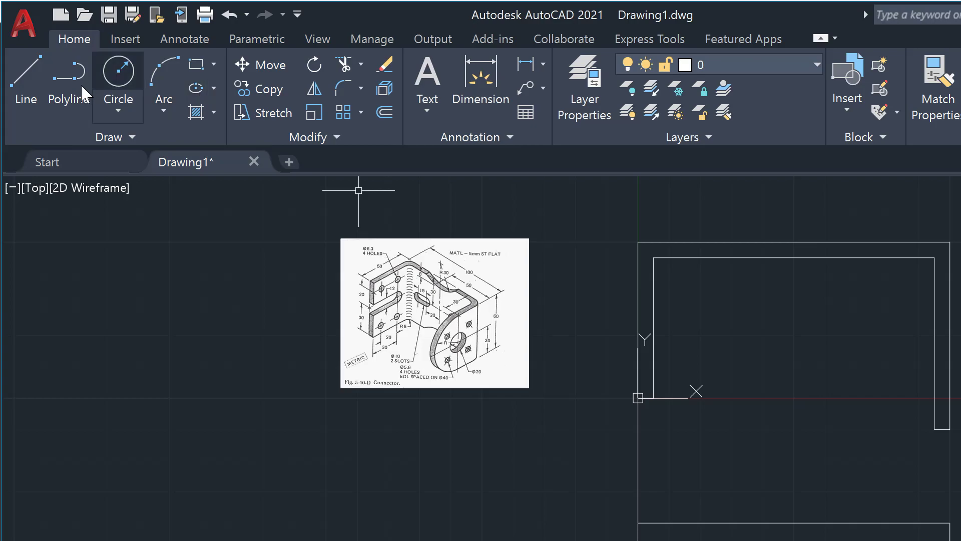
pyautogui.click(346, 65)
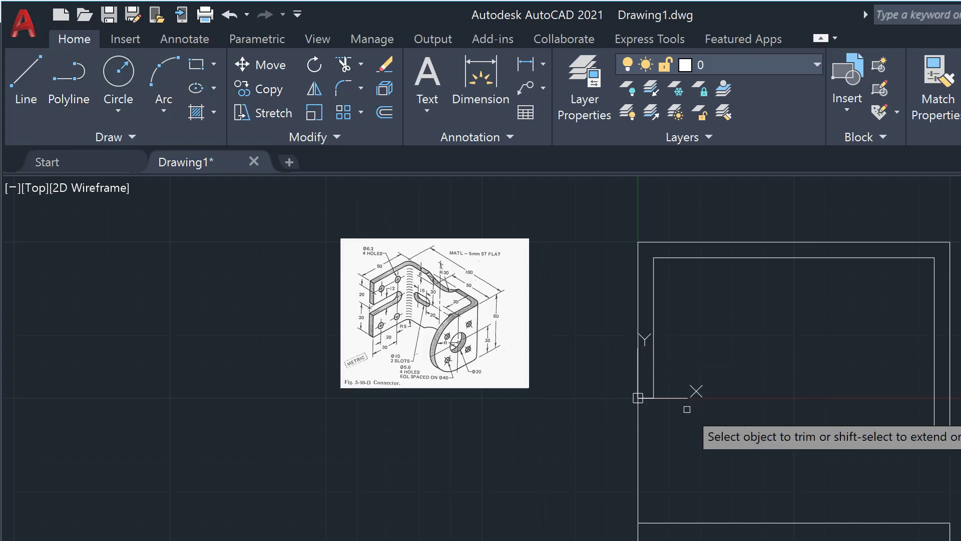
pyautogui.press('Escape')
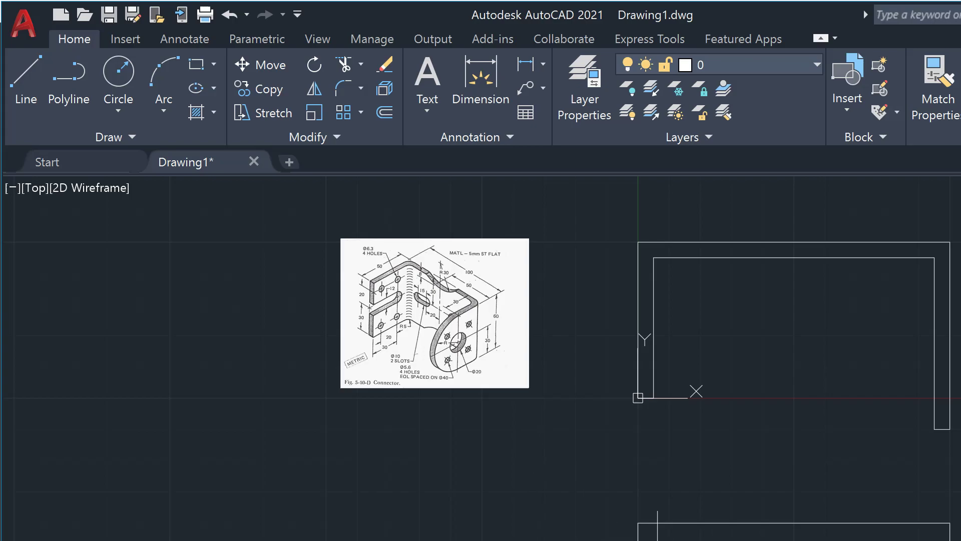
pyautogui.scroll(-2, 658, 540)
pyautogui.scroll(-2, 658, 540)
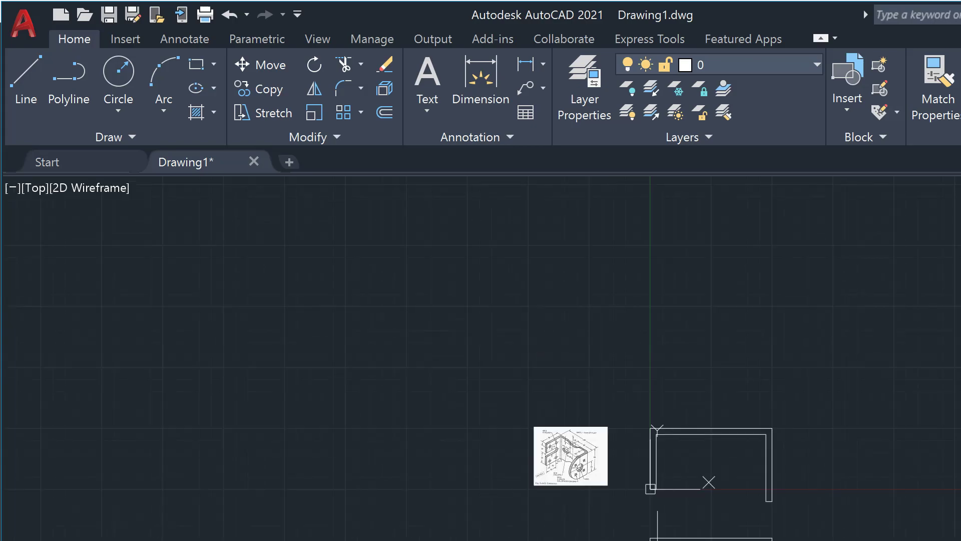
pyautogui.scroll(5, 649, 538)
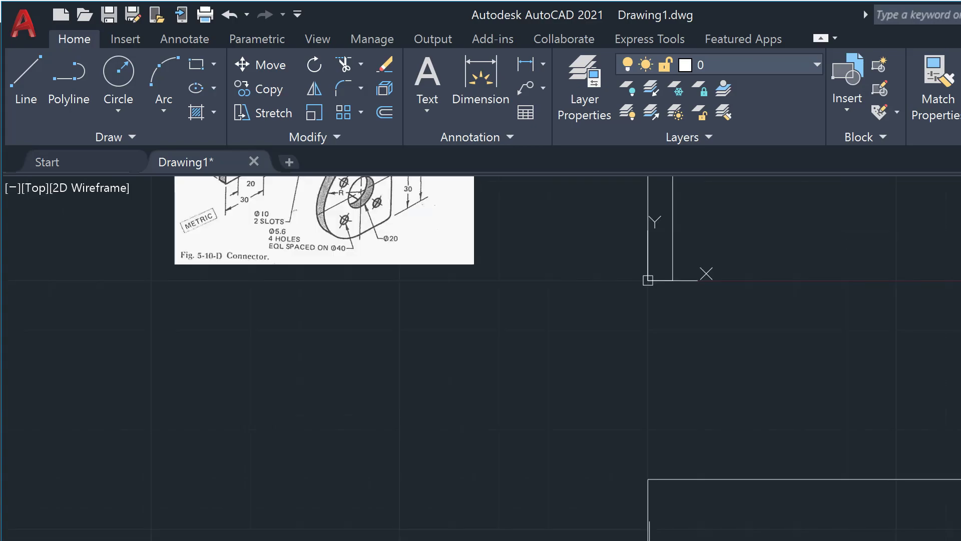
pyautogui.scroll(-2, 650, 538)
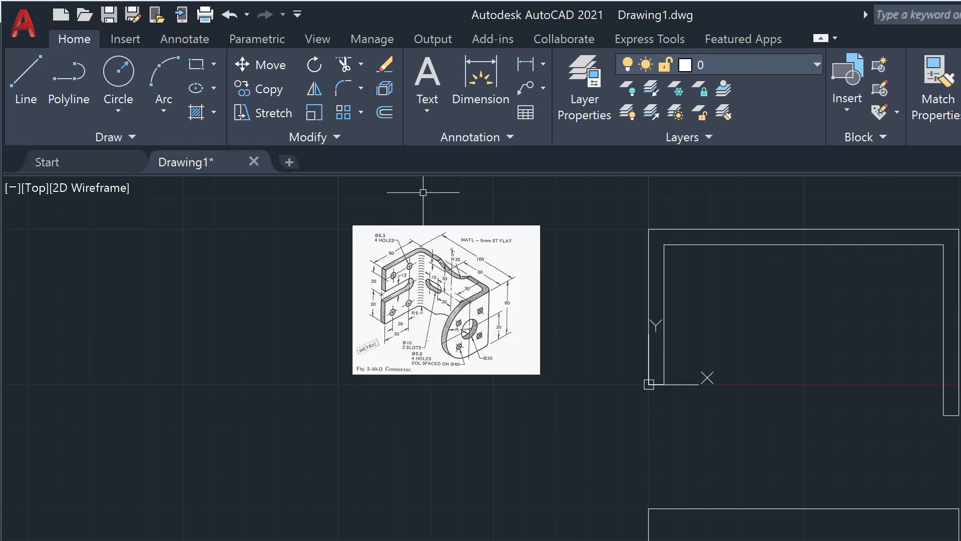
# - Draw a 22-unit vertical line from the lower view's edge midpoint
pyautogui.click(40, 70)
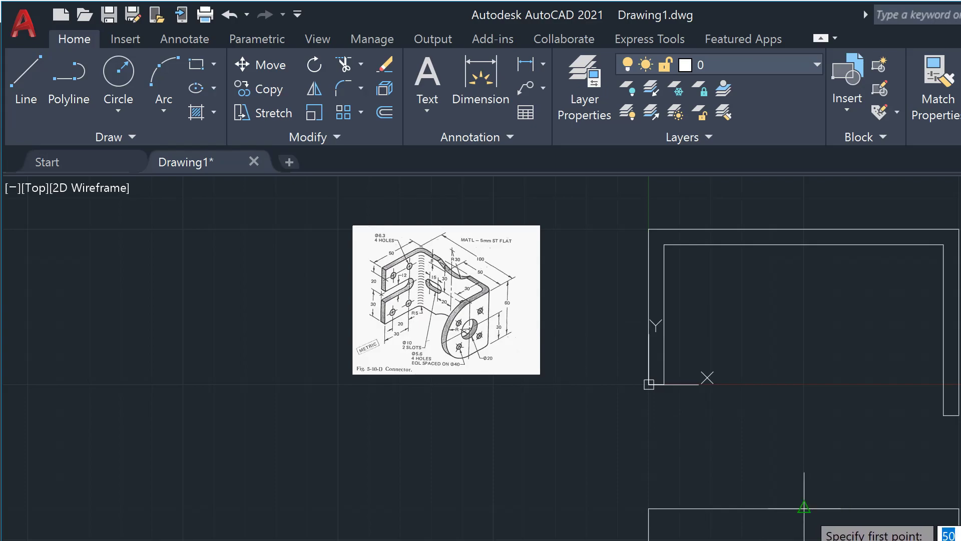
pyautogui.click(804, 507)
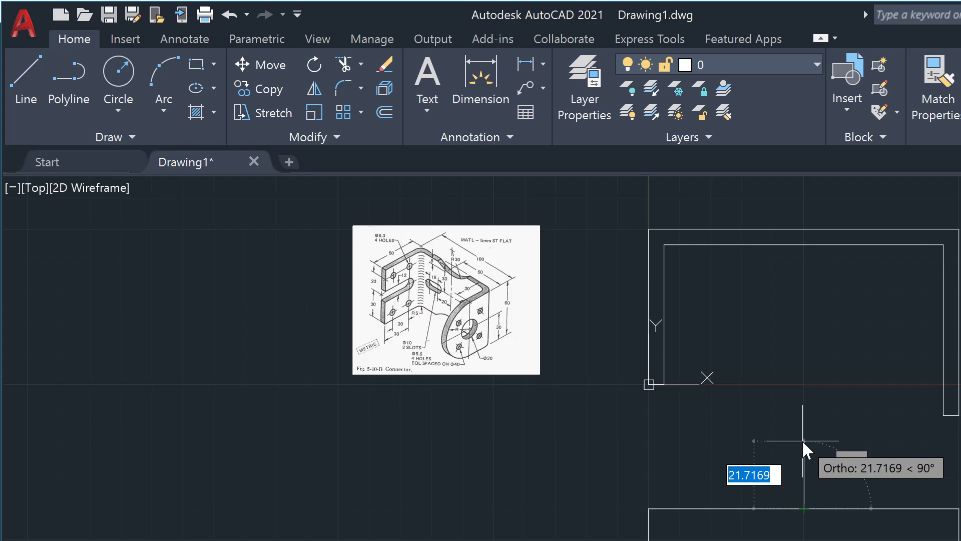
pyautogui.write('22')
pyautogui.press('Return')
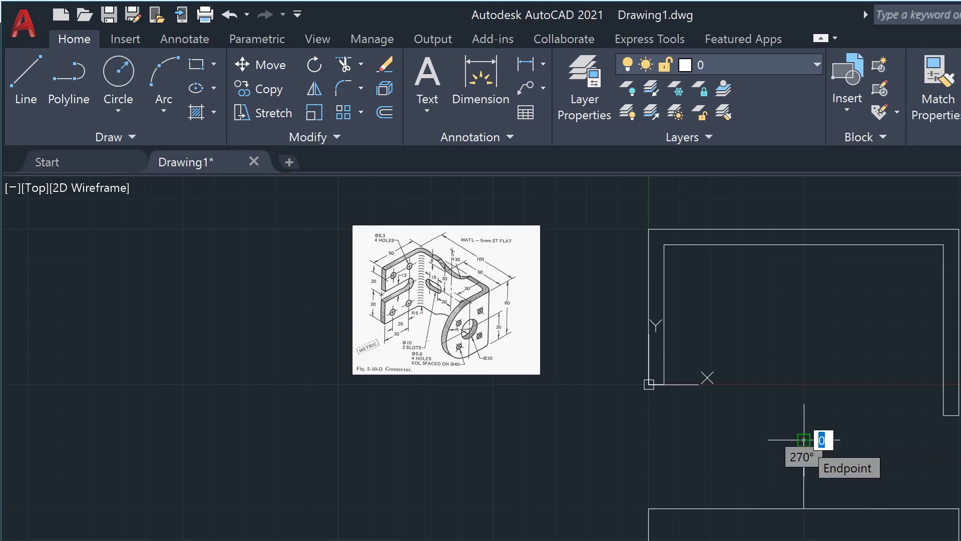
pyautogui.press('Return')
# - Draw a radius-30 circle centred on the lower view's top edge
pyautogui.write('c')
pyautogui.press('Return')
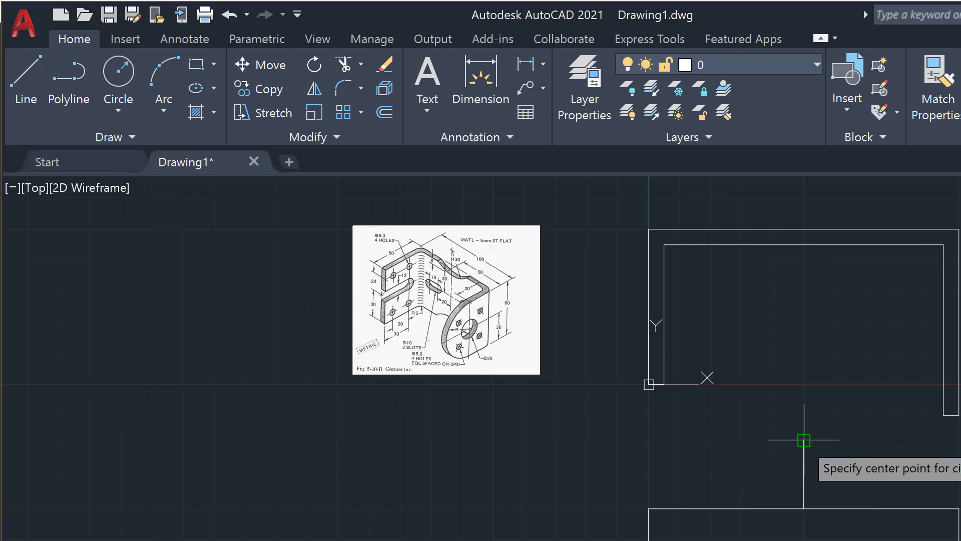
pyautogui.click(804, 440)
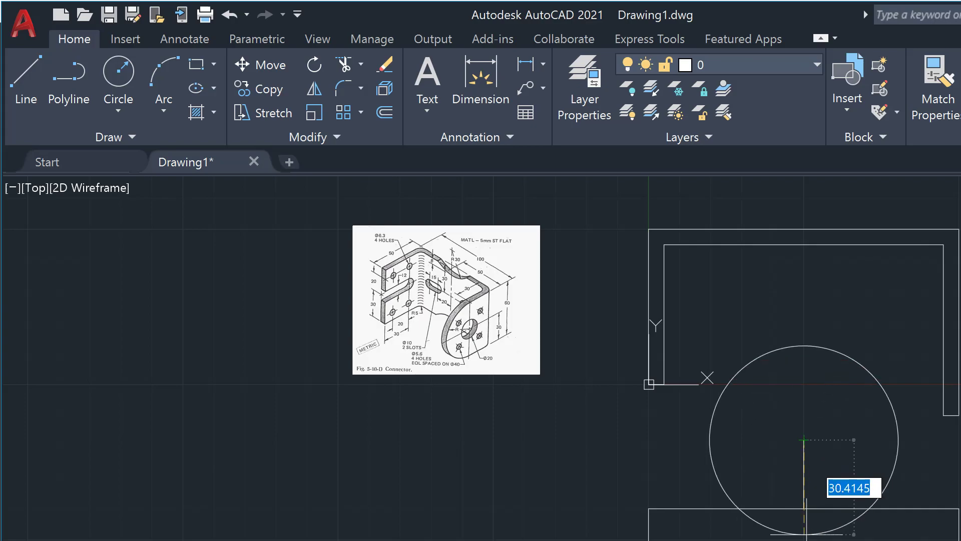
pyautogui.write('30')
pyautogui.press('Return')
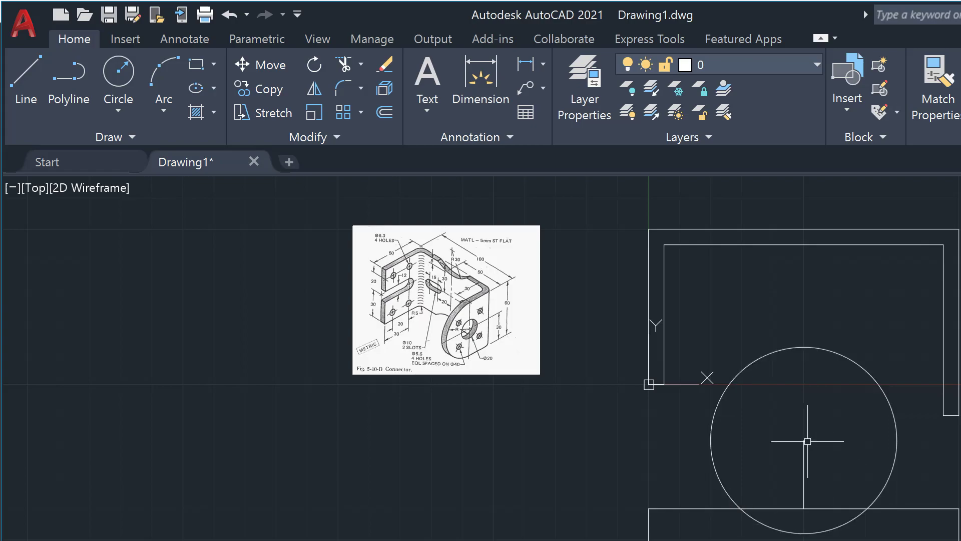
# - Trim away the circle's upper half and the enclosed top-edge segment
pyautogui.write('tr')
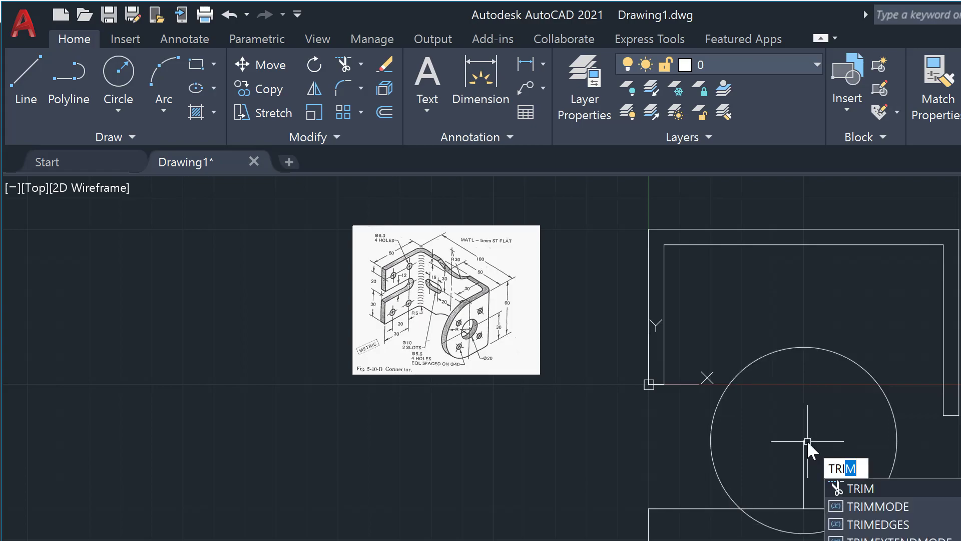
pyautogui.press('Return')
pyautogui.moveTo(807, 384)
pyautogui.mouseDown()
pyautogui.moveTo(805, 519)
pyautogui.moveTo(811, 469)
pyautogui.mouseUp()
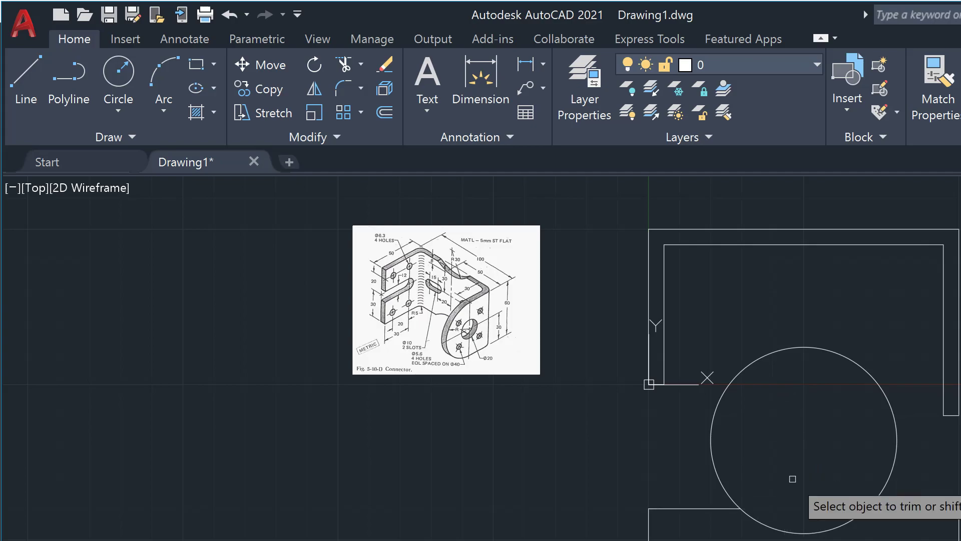
pyautogui.moveTo(688, 461); pyautogui.dragTo(729, 447)
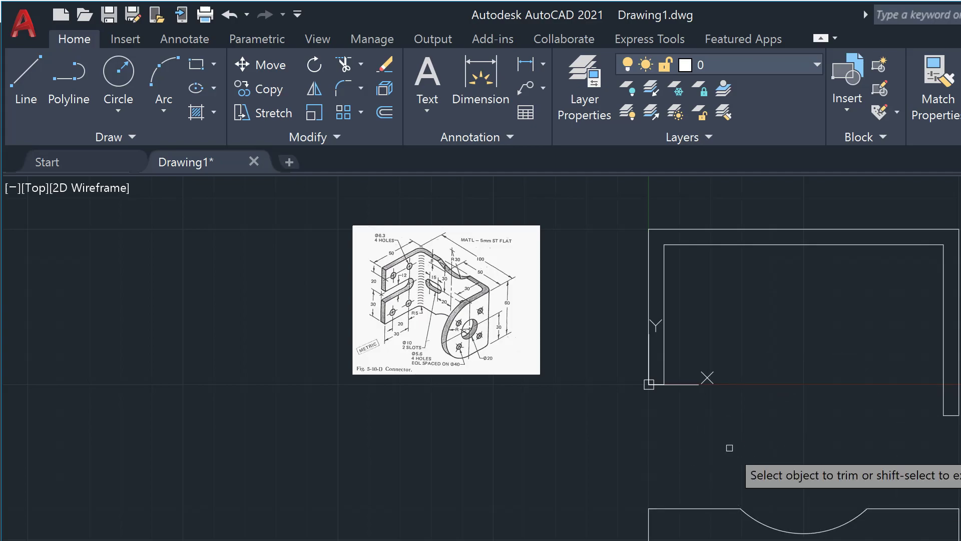
pyautogui.press('Escape')
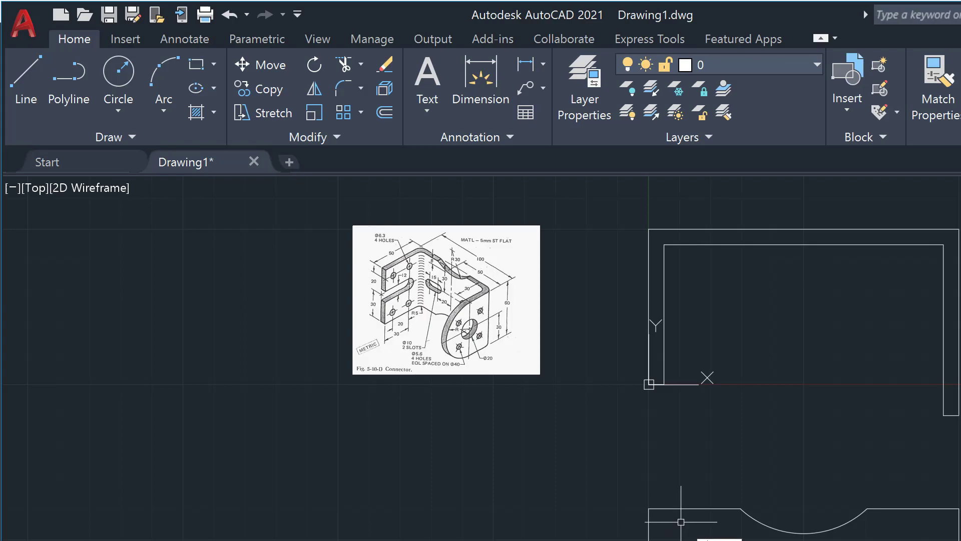
# - Draw a 5-unit line leftward from the top edge's left endpoint
pyautogui.write('l')
pyautogui.press('Return')
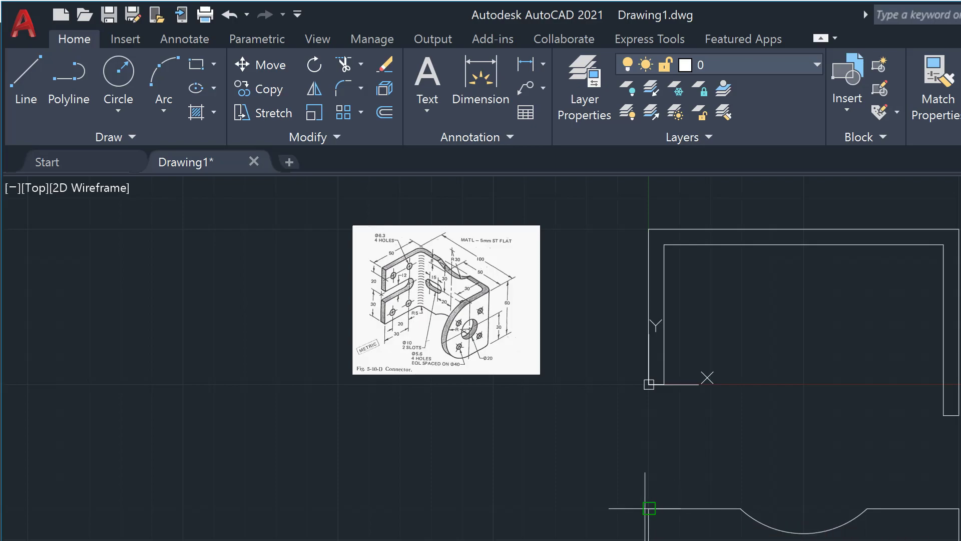
pyautogui.click(650, 508)
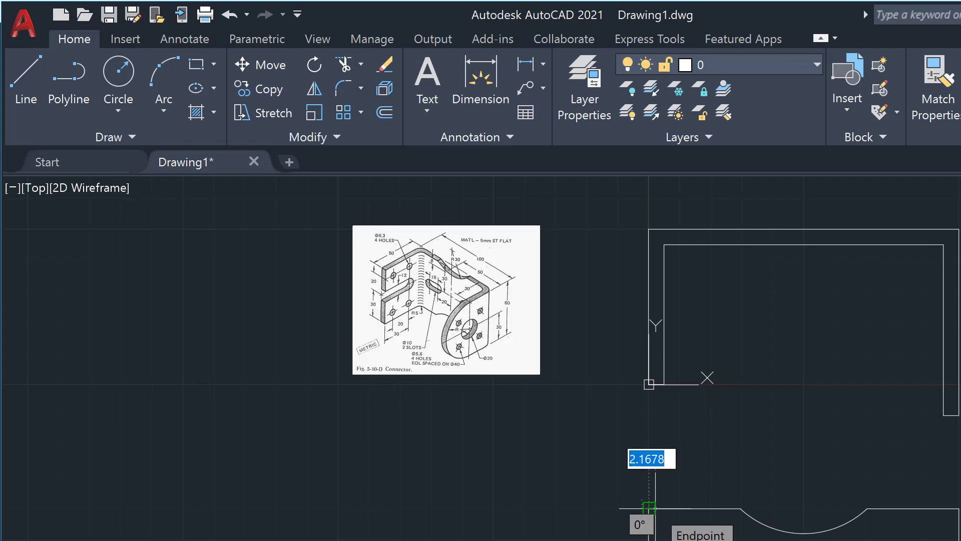
pyautogui.write('5')
pyautogui.press('Return')
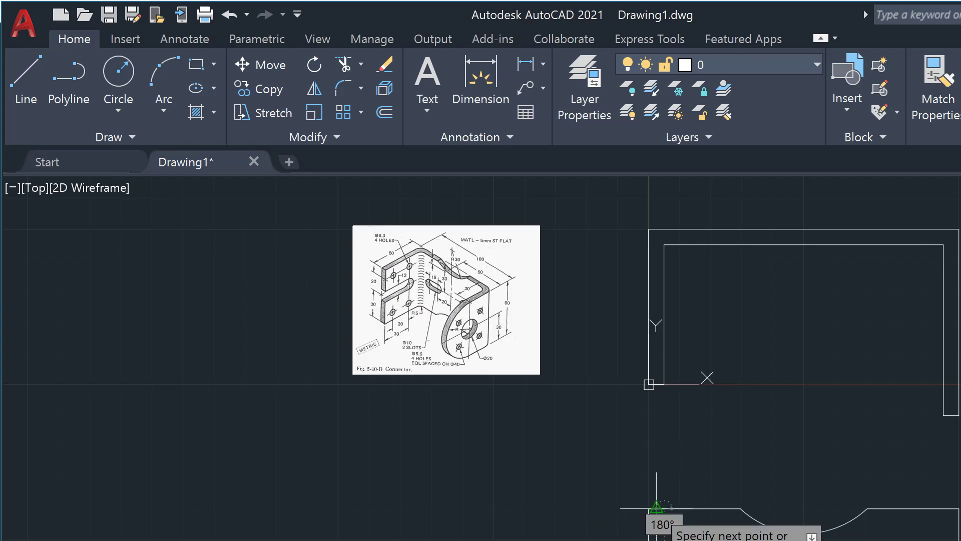
pyautogui.press('Return')
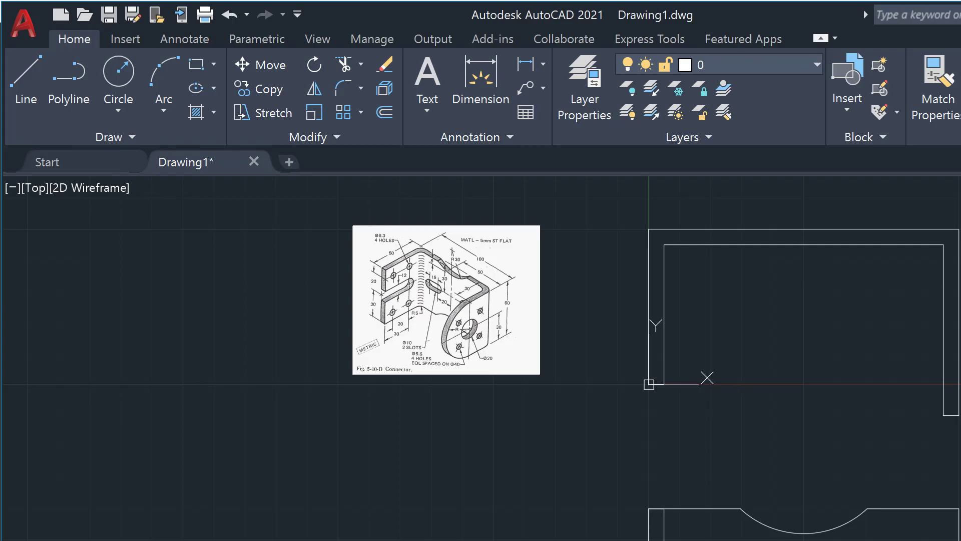
pyautogui.scroll(-2, 753, 526)
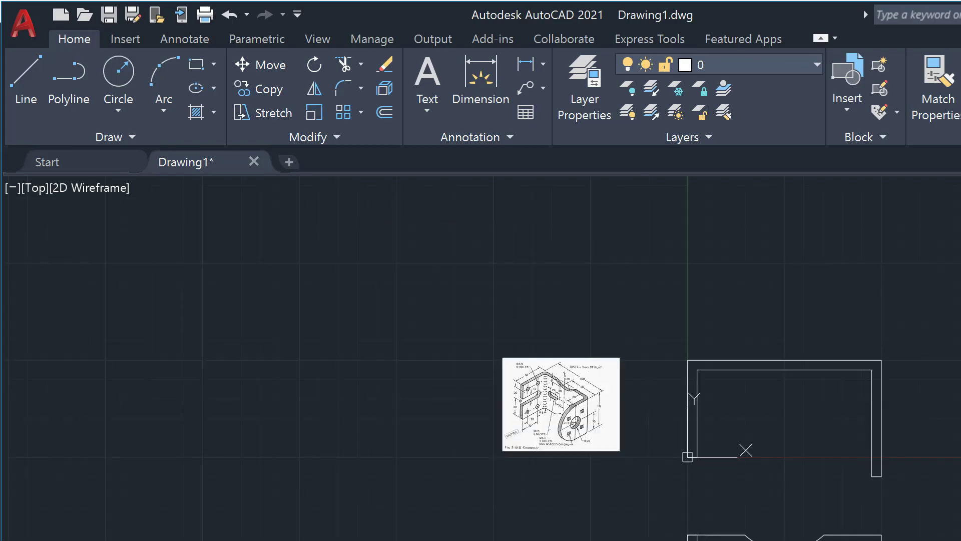
pyautogui.scroll(2, 753, 525)
pyautogui.scroll(2, 753, 525)
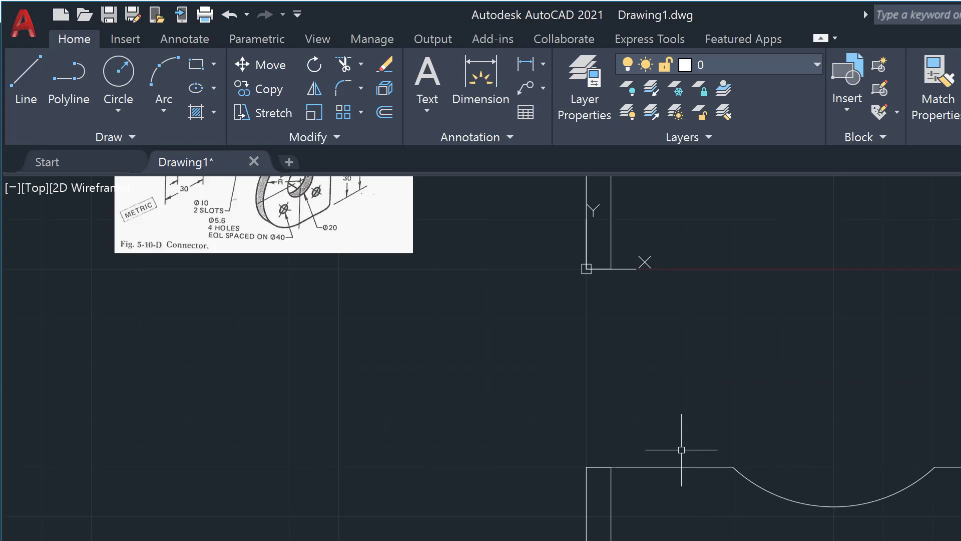
pyautogui.scroll(-2, 690, 442)
# - Draw a 22-unit line straight down from the notch arc's bottom point
pyautogui.scroll(1, 689, 443)
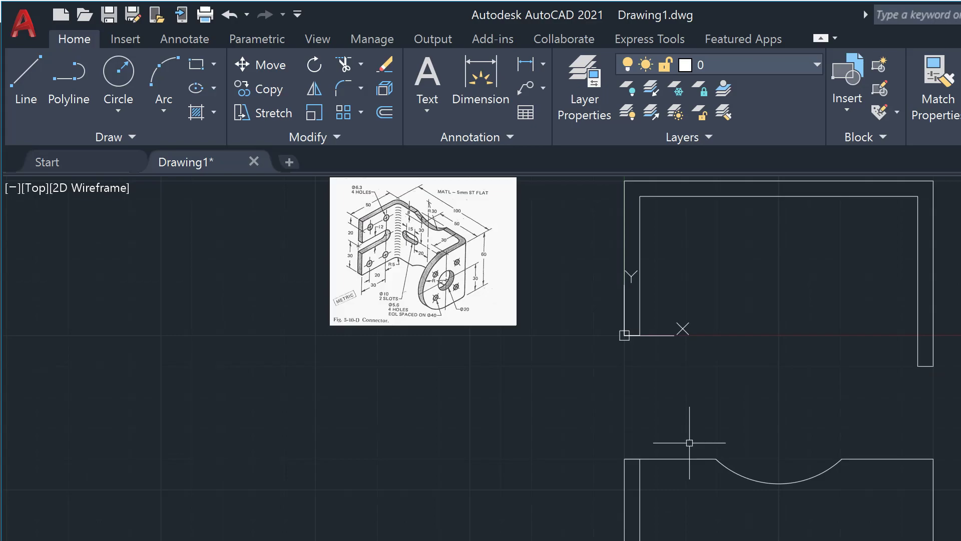
pyautogui.click(29, 98)
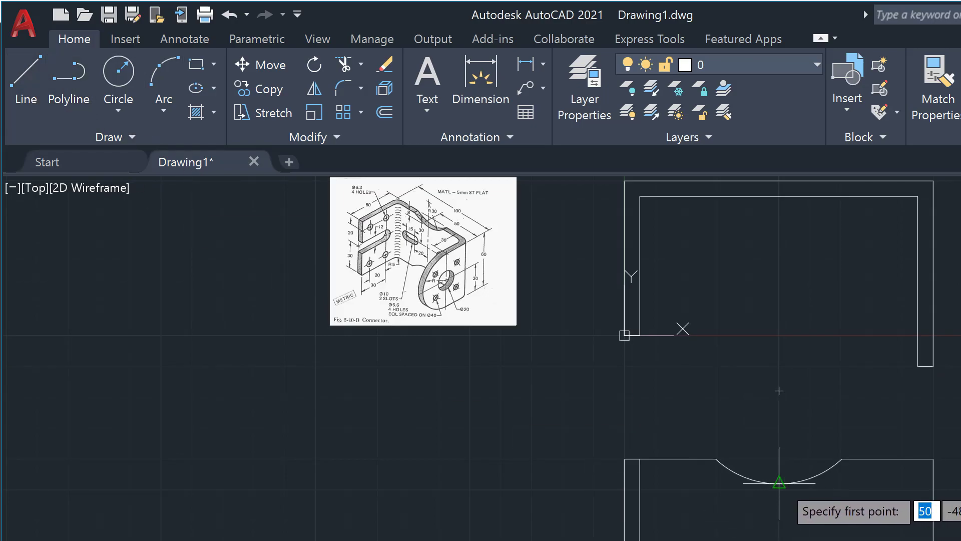
pyautogui.click(779, 483)
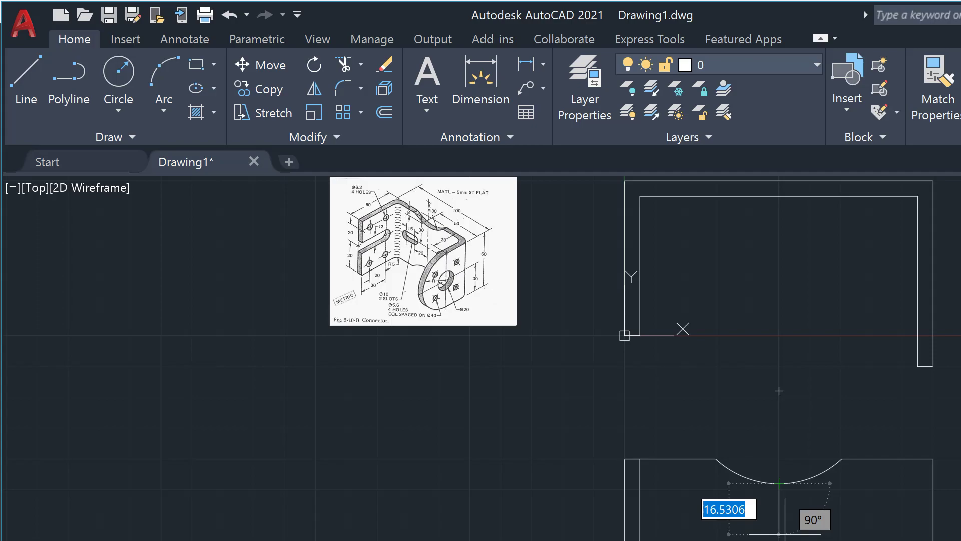
pyautogui.write('22')
pyautogui.press('Return')
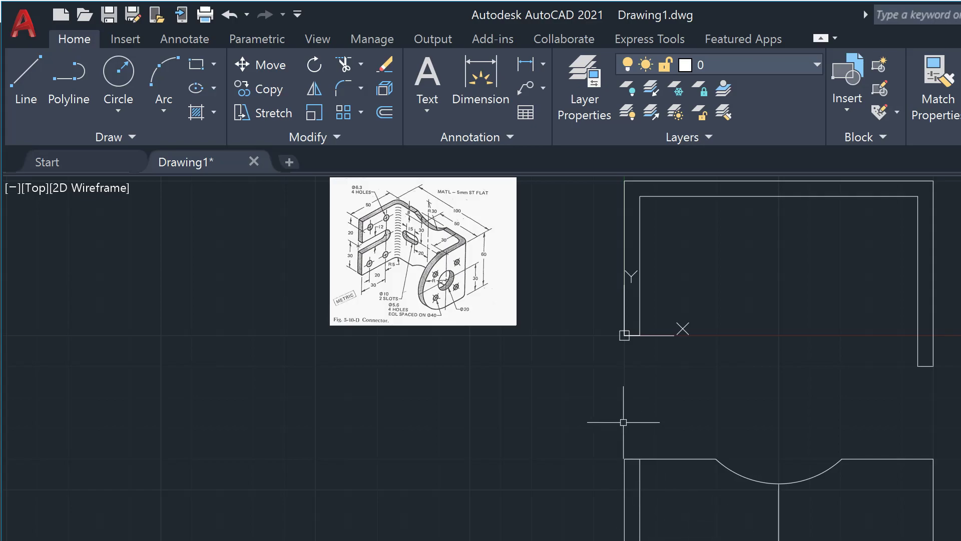
pyautogui.scroll(4, 405, 233)
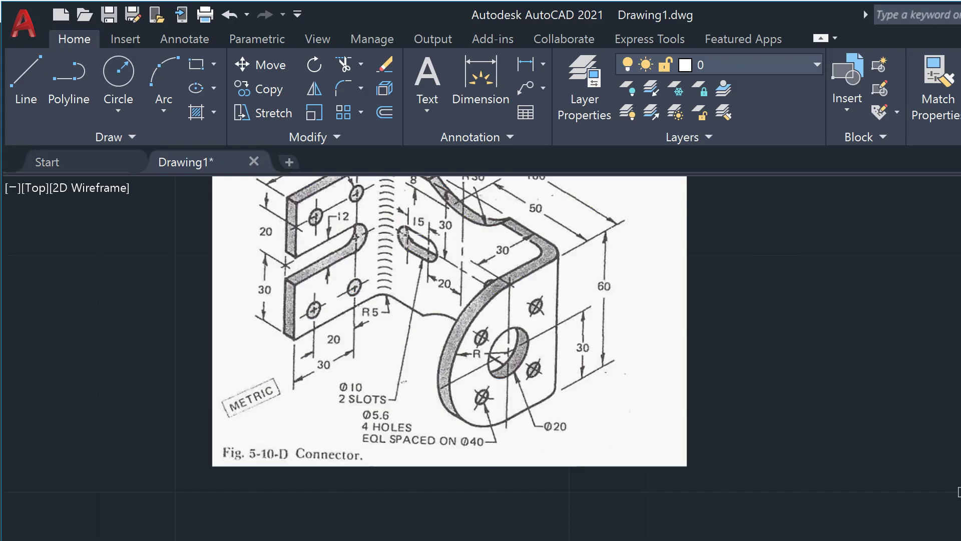
pyautogui.scroll(-2, 404, 232)
pyautogui.scroll(-2, 404, 233)
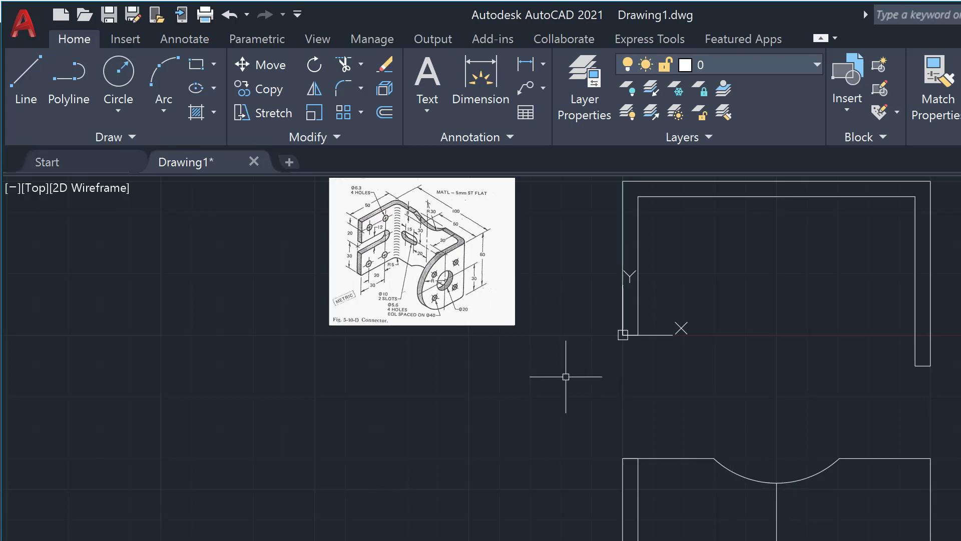
# - Place two side-by-side circles in the lower view and begin a connecting line between them
pyautogui.write('c')
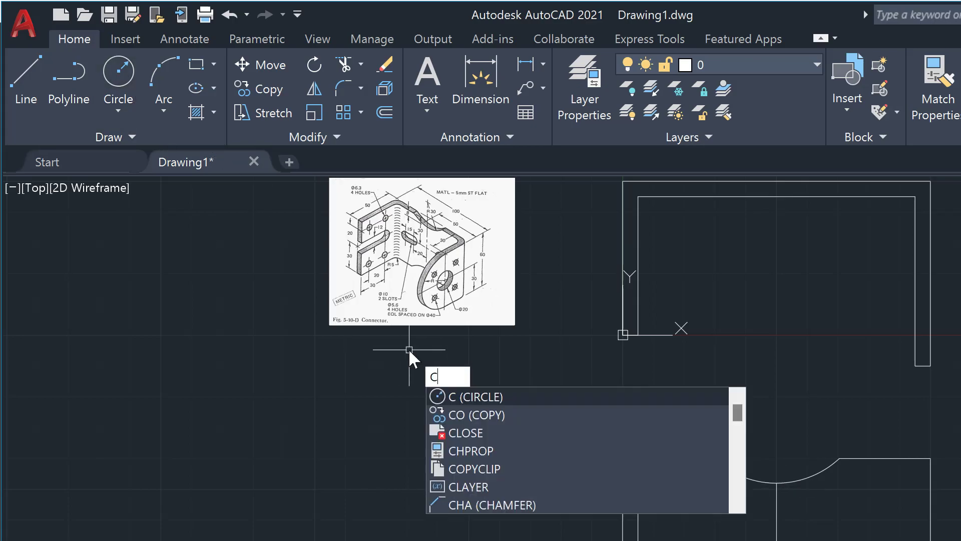
pyautogui.press('Return')
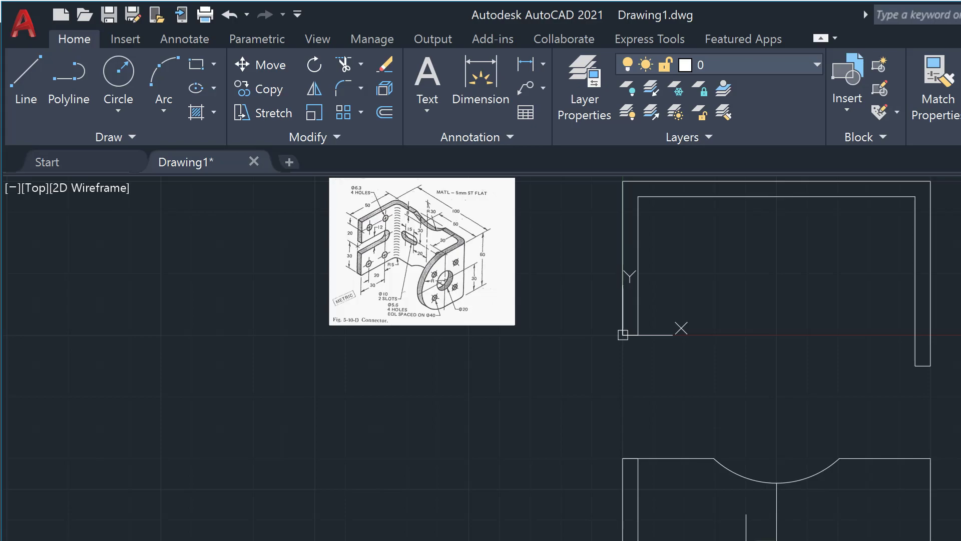
pyautogui.click(746, 540)
pyautogui.click(700, 540)
pyautogui.scroll(5, 734, 528)
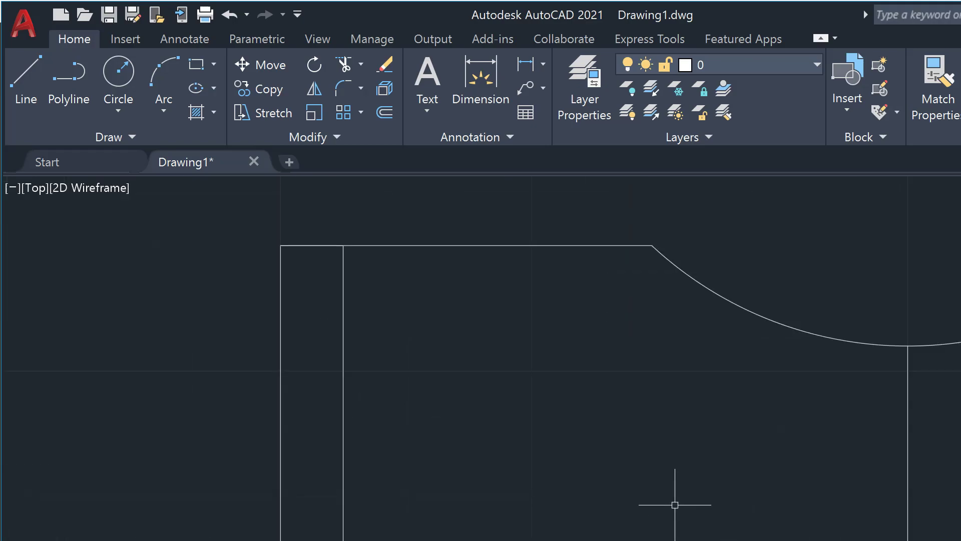
pyautogui.write('l')
pyautogui.press('Return')
pyautogui.click(594, 540)
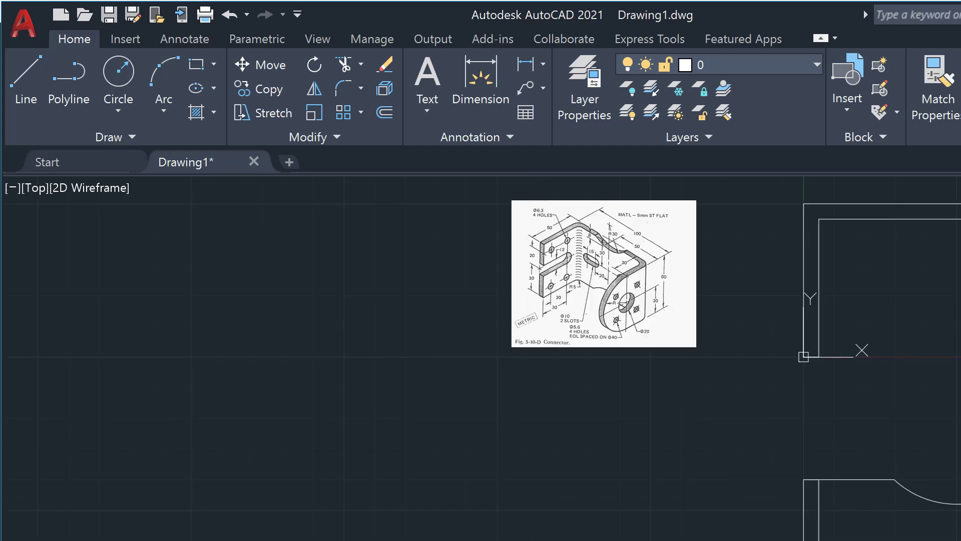
# - Select the lower view's left edges, notch arc and rounded slot
pyautogui.scroll(2, 951, 526)
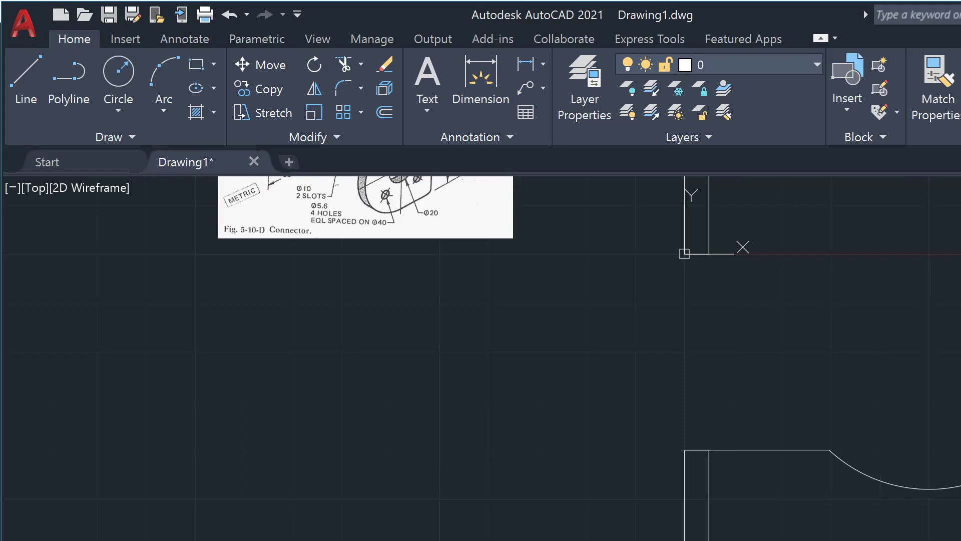
pyautogui.moveTo(958, 353); pyautogui.dragTo(682, 538)
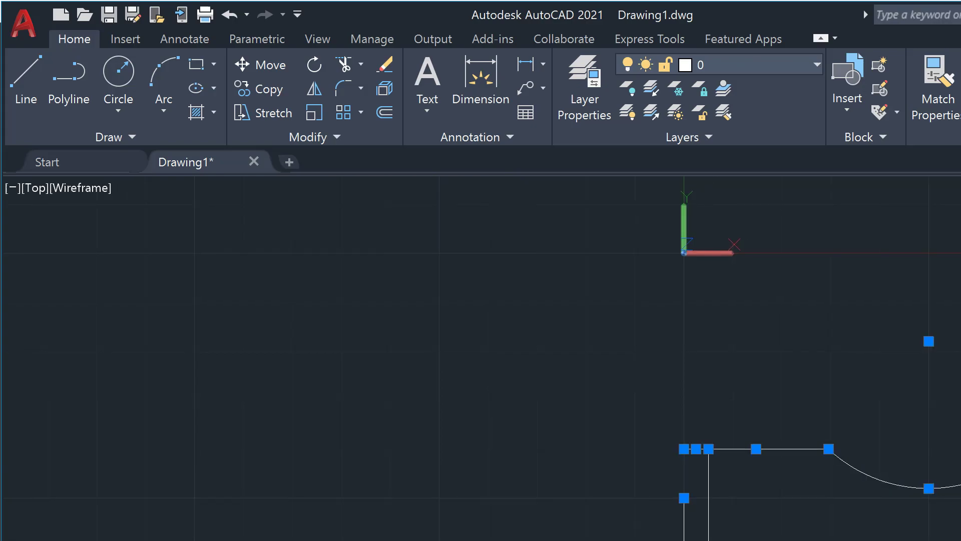
pyautogui.moveTo(701, 400); pyautogui.dragTo(485, 245, button='middle')
pyautogui.press('Escape')
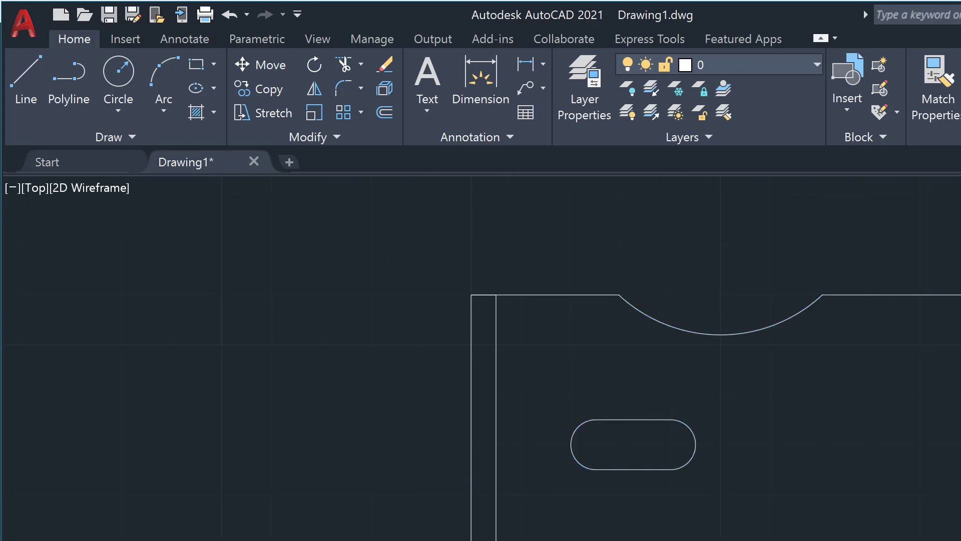
pyautogui.write('c')
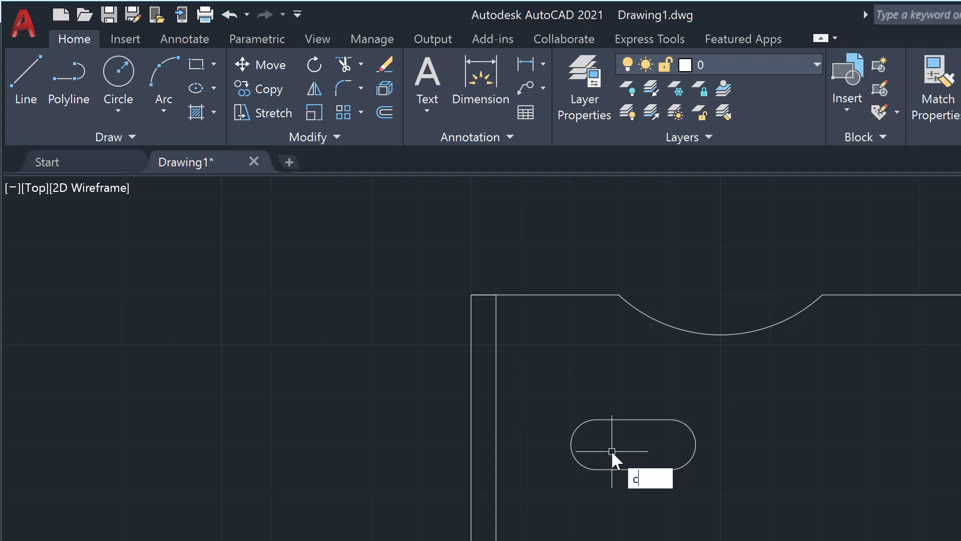
pyautogui.press('Return')
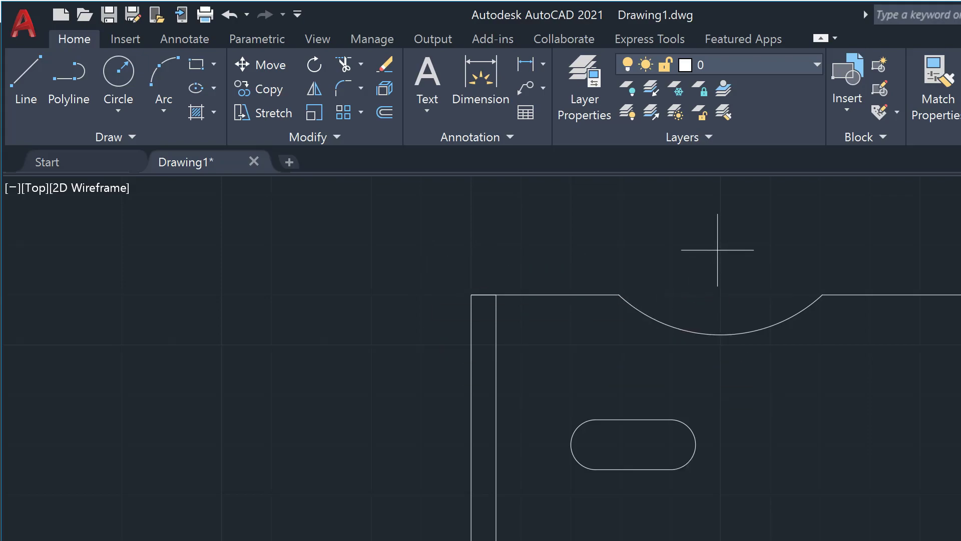
pyautogui.moveTo(718, 249)
pyautogui.mouseDown()
pyautogui.moveTo(384, 188)
pyautogui.moveTo(390, 202)
pyautogui.mouseUp()
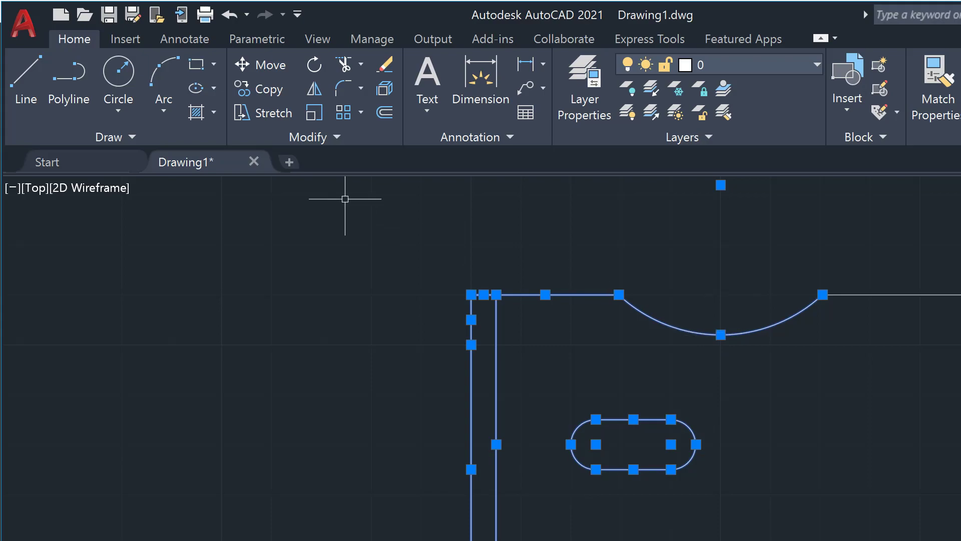
# - Mirror the selection across a line through the arc's lowest point, keeping the source objects
pyautogui.click(313, 90)
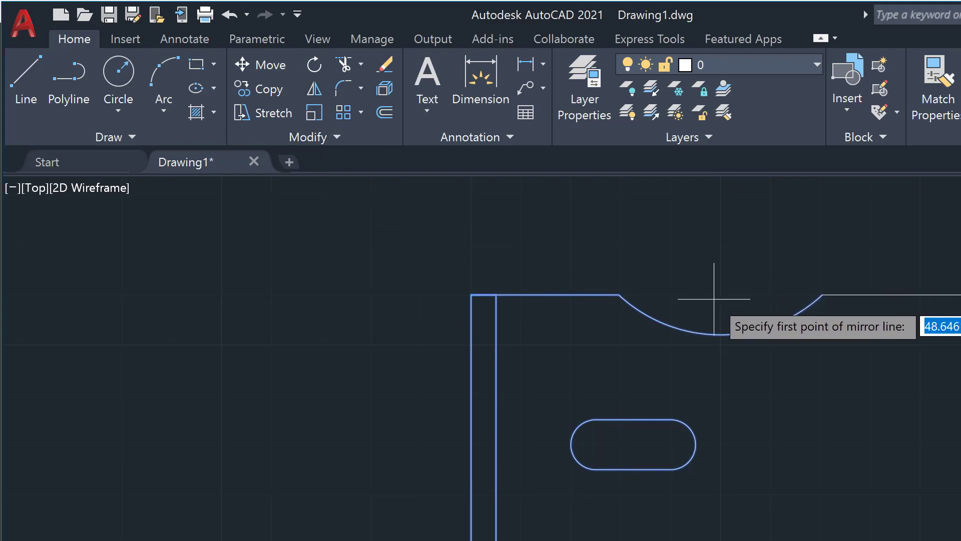
pyautogui.click(721, 334)
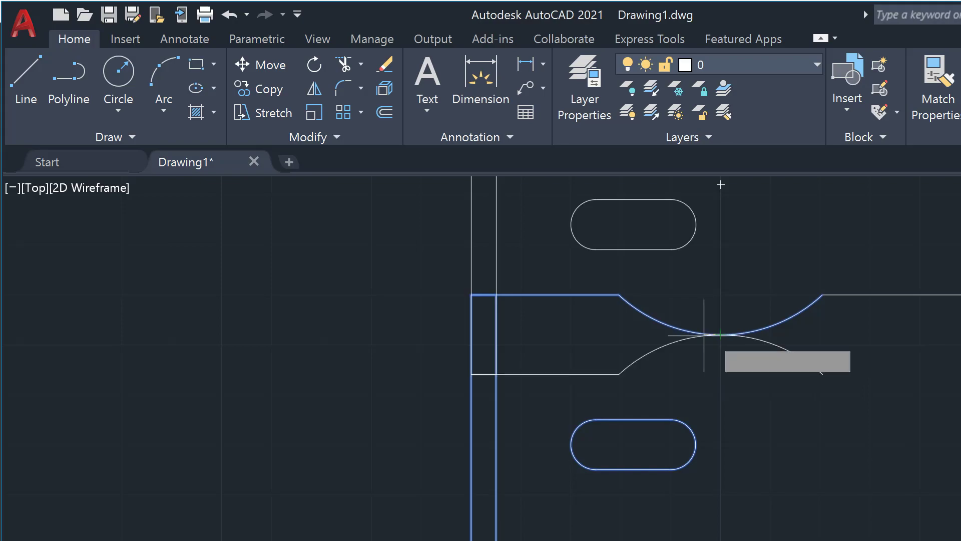
pyautogui.click(661, 232)
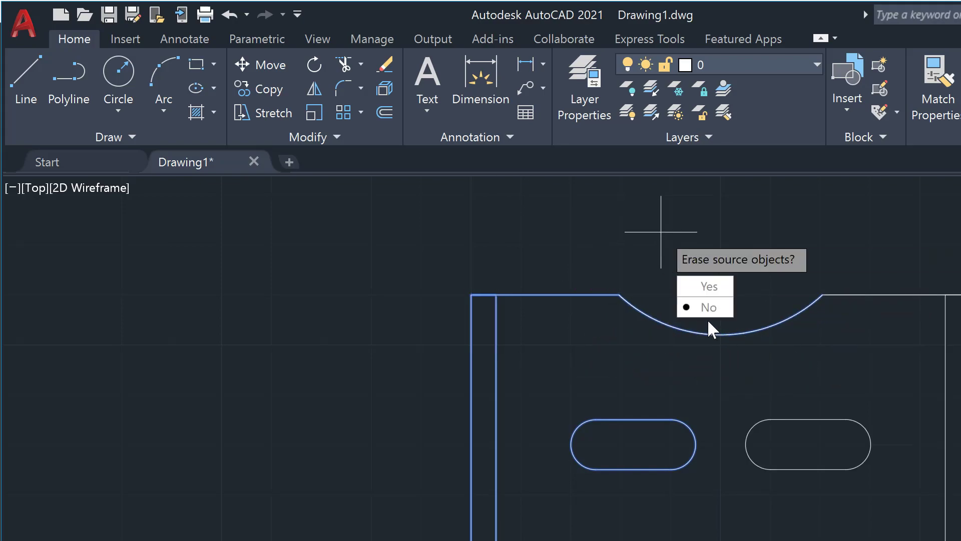
pyautogui.press('Return')
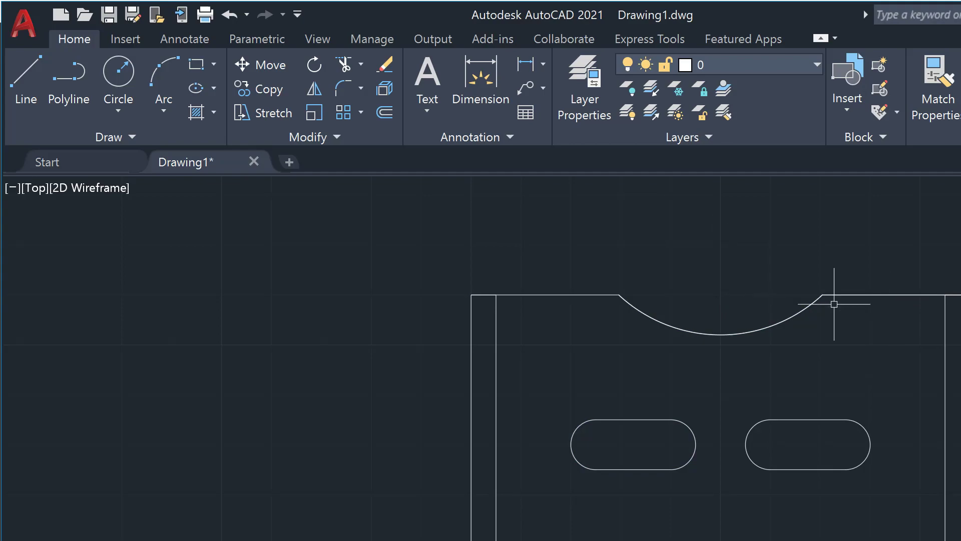
pyautogui.scroll(4, 834, 304)
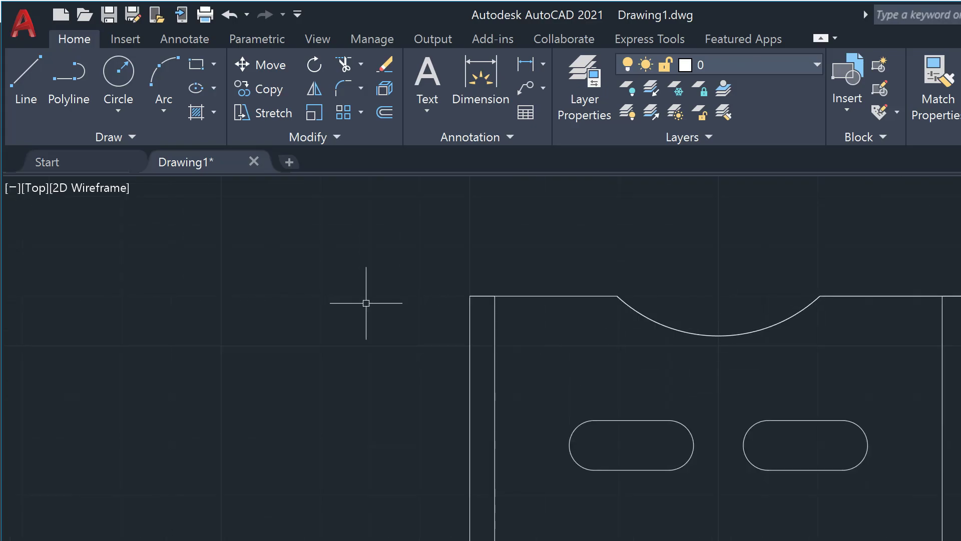
pyautogui.scroll(-3, 365, 302)
pyautogui.scroll(-3, 309, 278)
pyautogui.scroll(4, 236, 251)
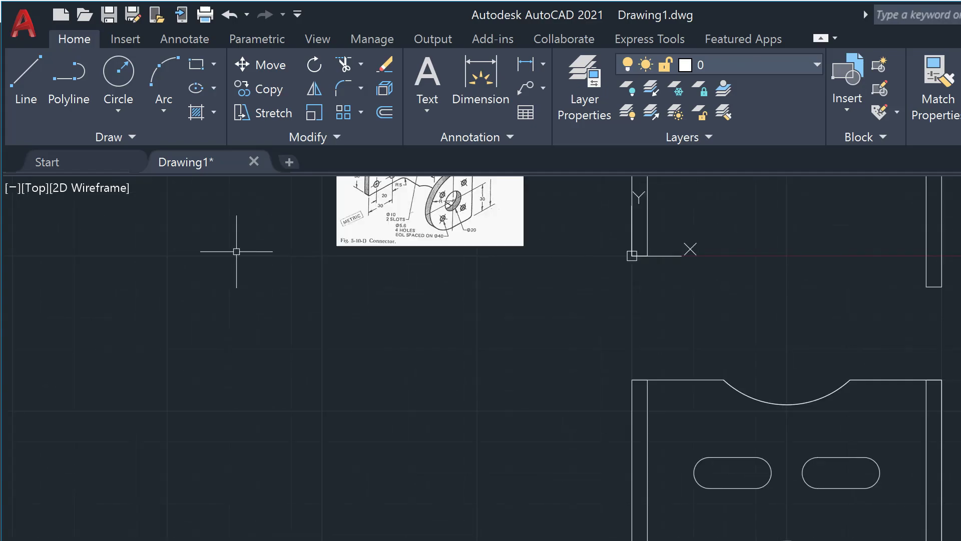
pyautogui.scroll(-3, 236, 251)
pyautogui.scroll(-5, 236, 250)
pyautogui.scroll(-2, 239, 249)
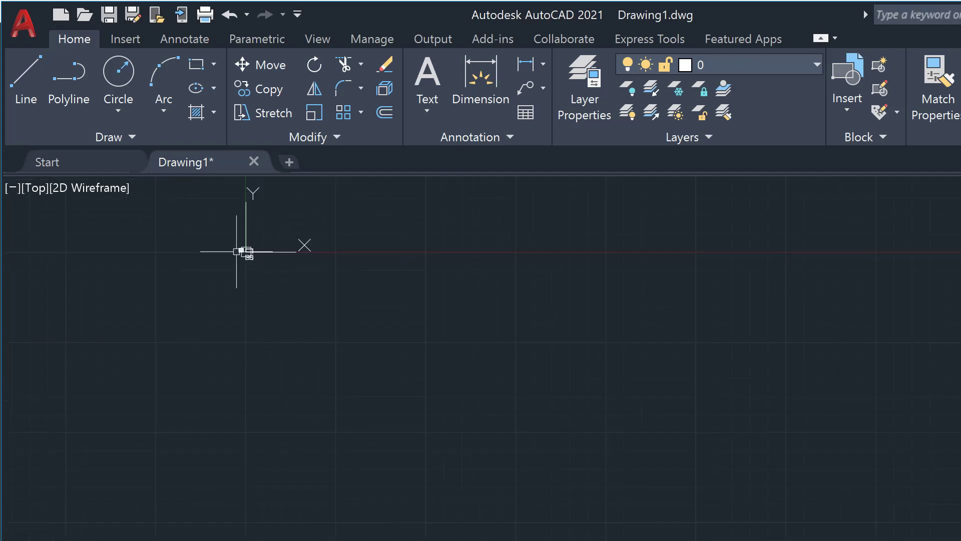
pyautogui.scroll(1, 235, 246)
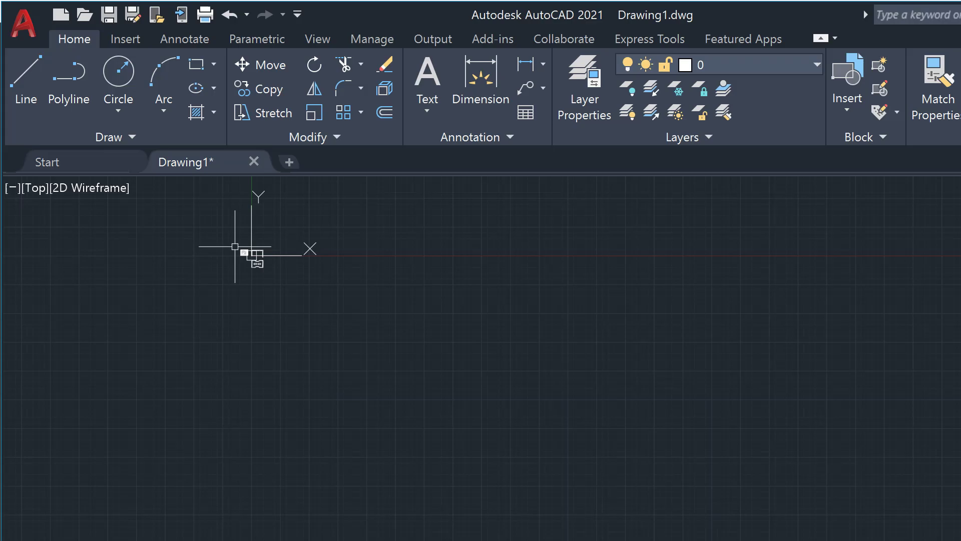
pyautogui.scroll(-1, 234, 246)
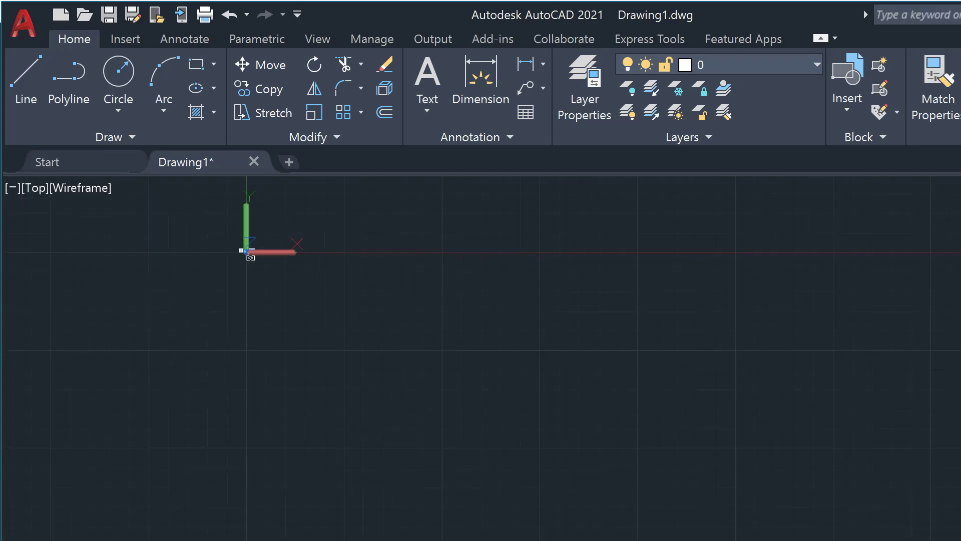
pyautogui.scroll(10, 235, 248)
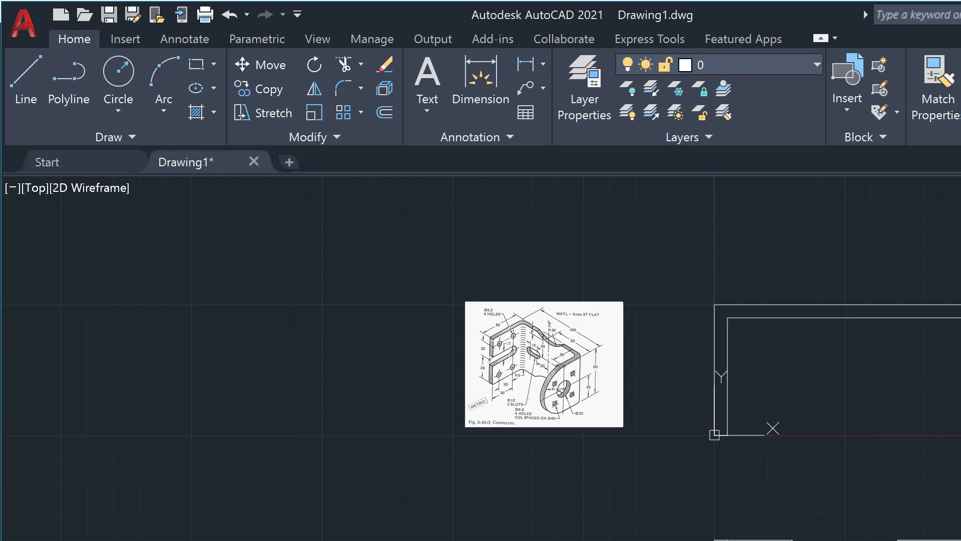
pyautogui.scroll(2, 511, 340)
pyautogui.scroll(4, 511, 340)
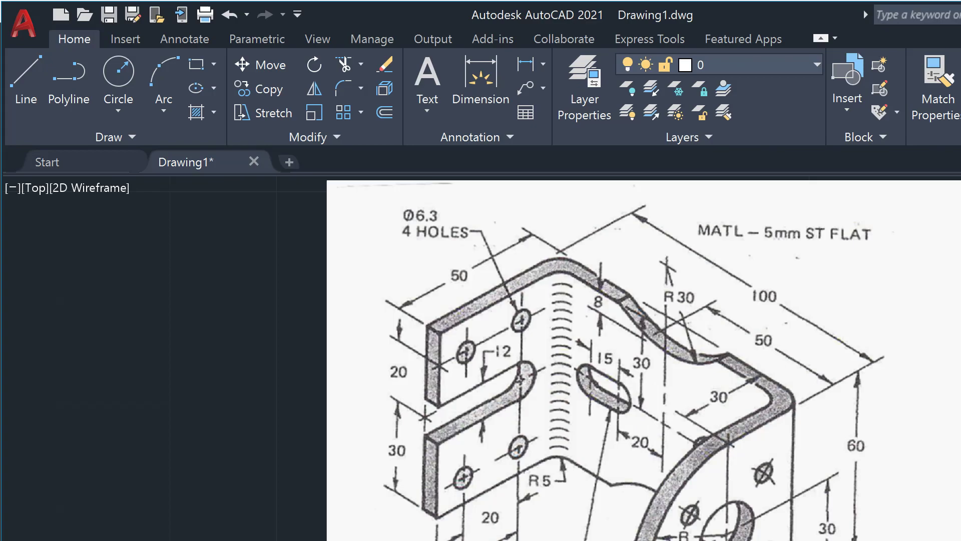
pyautogui.scroll(-10, 951, 451)
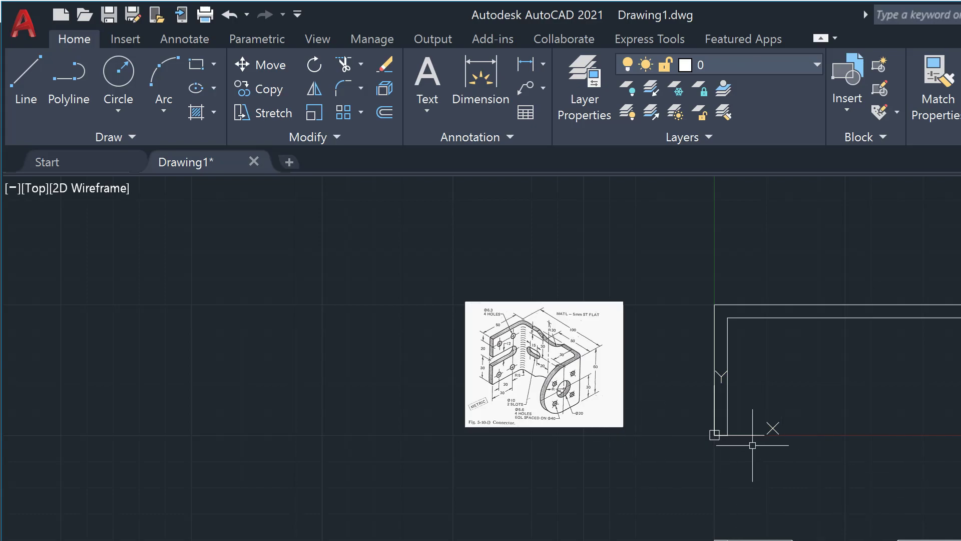
pyautogui.scroll(2, 627, 394)
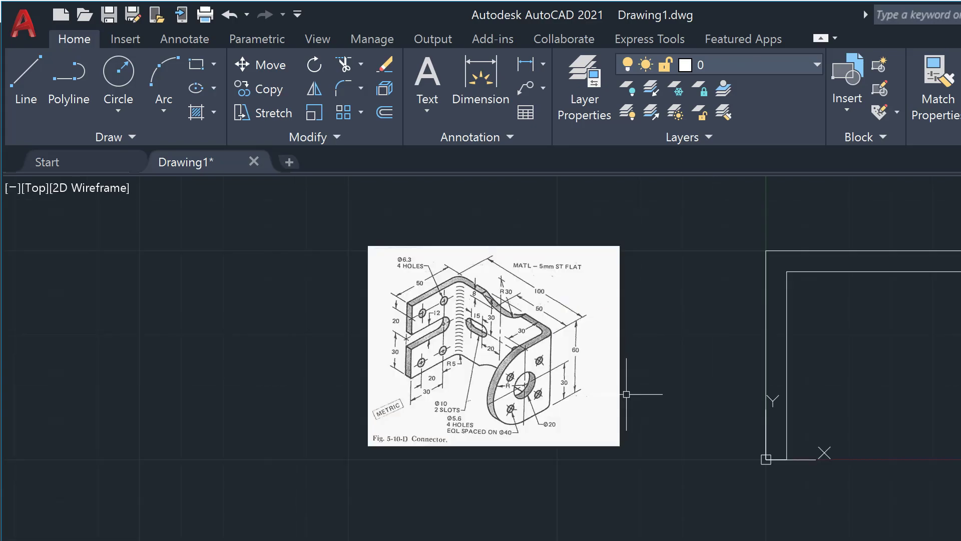
pyautogui.scroll(-2, 626, 393)
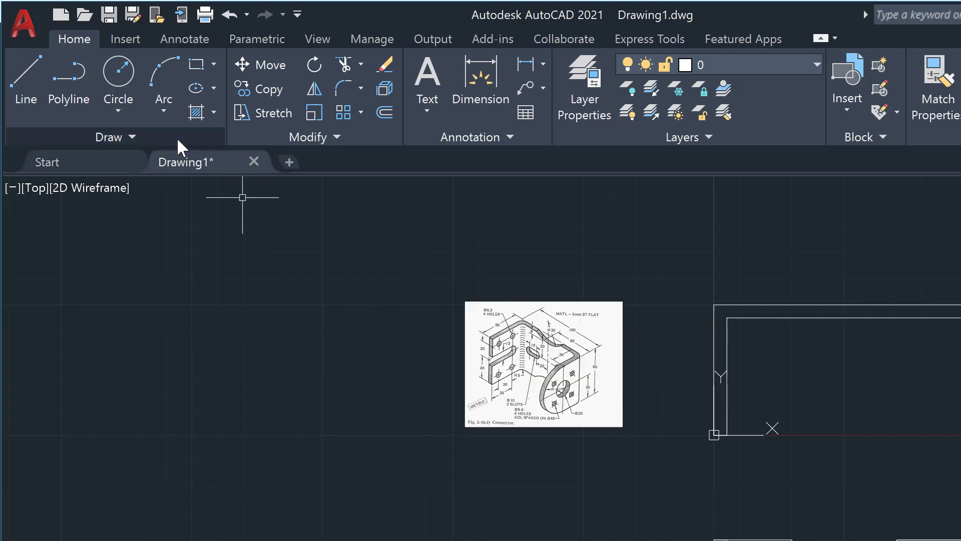
# - Activate the Line command for short lines near the part's right edge
pyautogui.click(25, 74)
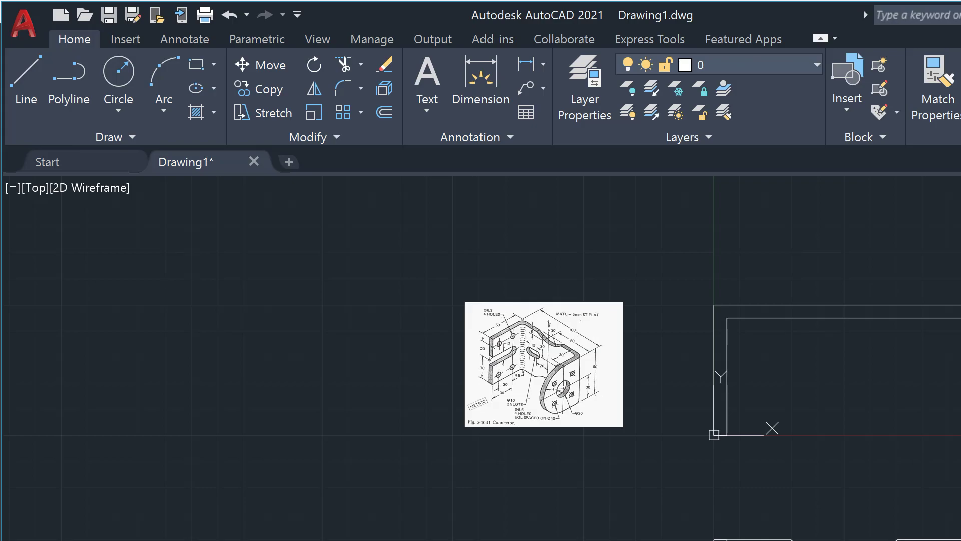
pyautogui.click(22, 80)
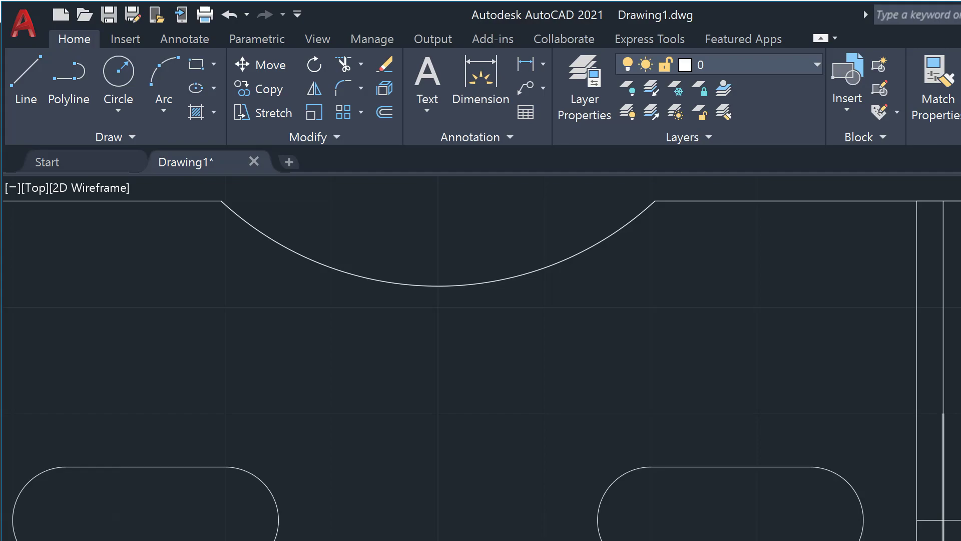
# - Delete the short horizontal line at the part's right edge
pyautogui.click(943, 465)
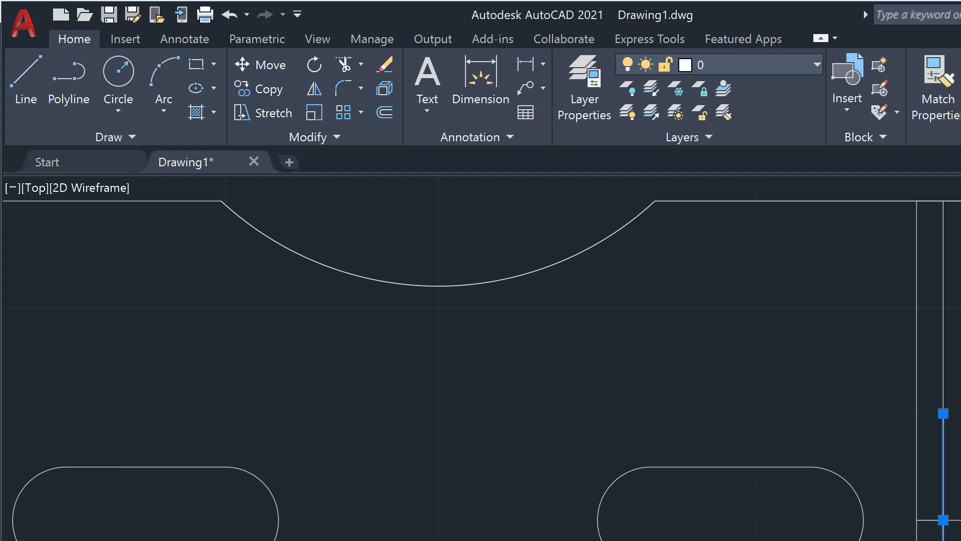
pyautogui.press('Escape')
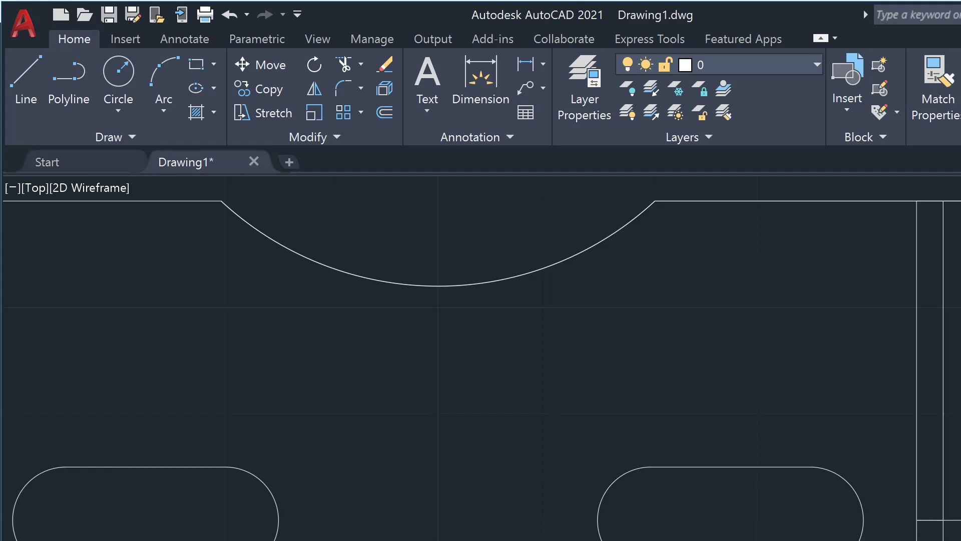
pyautogui.click(957, 520)
pyautogui.press('Escape')
pyautogui.click(931, 520)
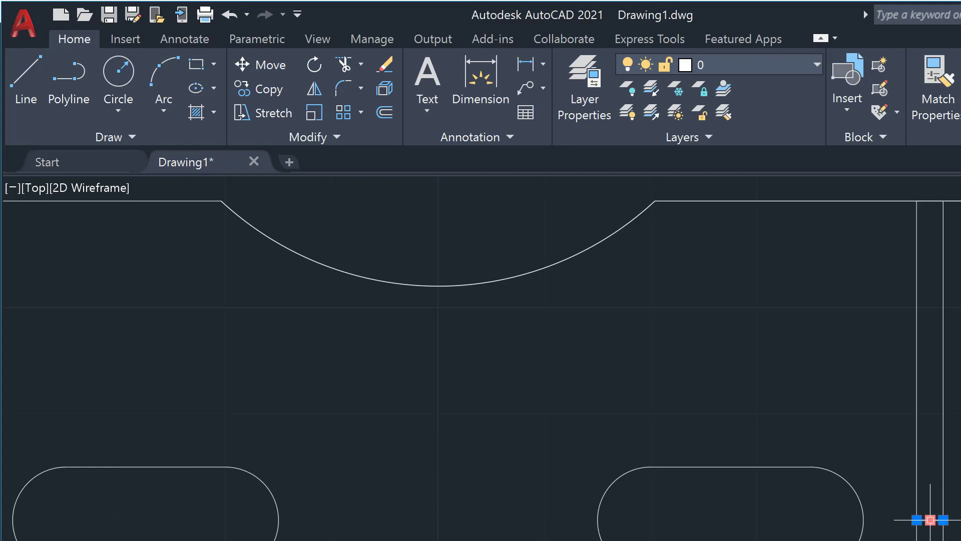
pyautogui.press('Delete')
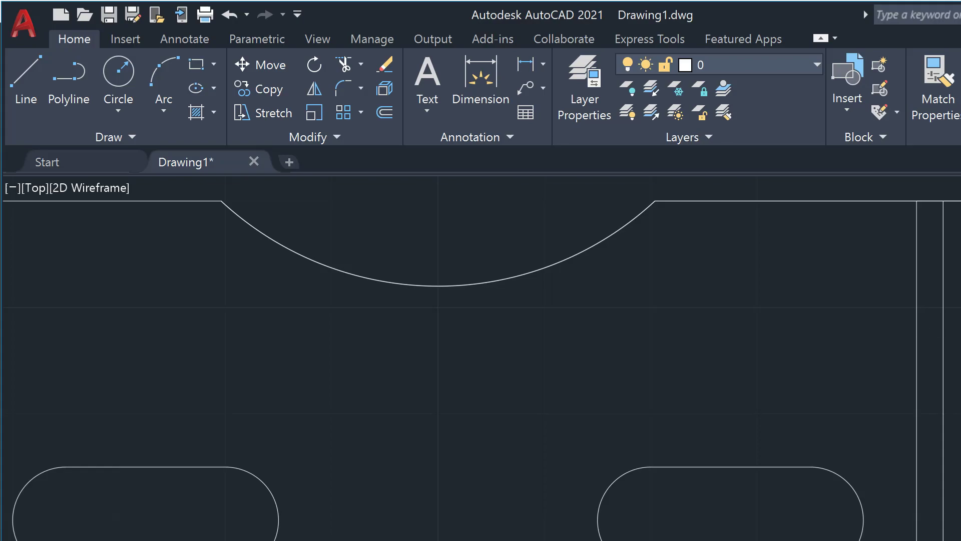
# - Draw a short line leftward from the right vertical edge's endpoint
pyautogui.click(20, 90)
pyautogui.click(943, 413)
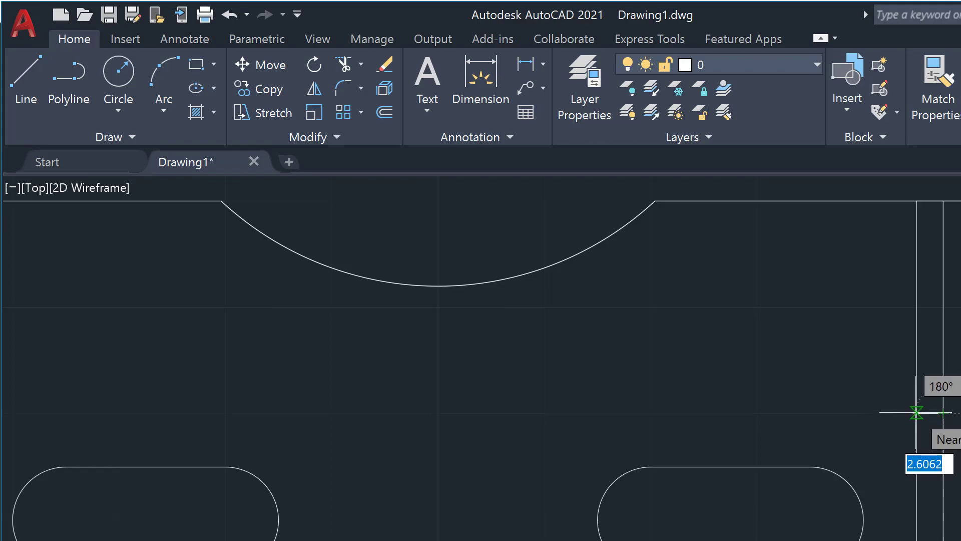
pyautogui.click(917, 413)
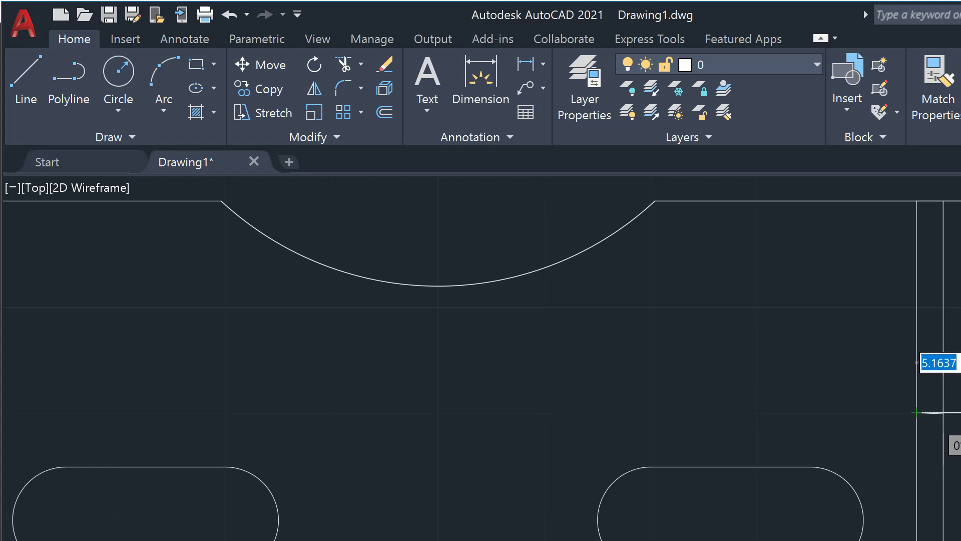
pyautogui.click(916, 413)
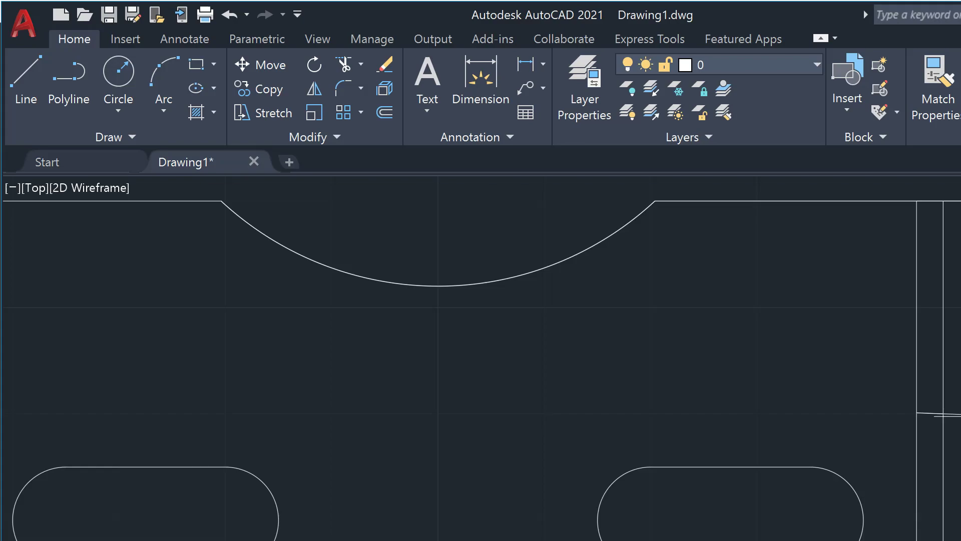
# - Delete the two short horizontal lines between the vertical edges
pyautogui.scroll(3, 959, 396)
pyautogui.scroll(2, 959, 396)
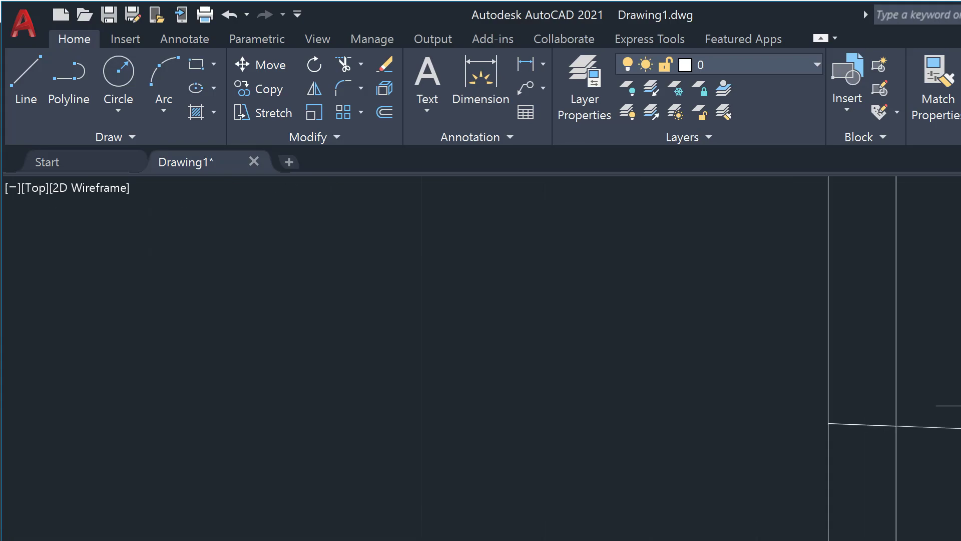
pyautogui.moveTo(851, 414); pyautogui.dragTo(932, 409)
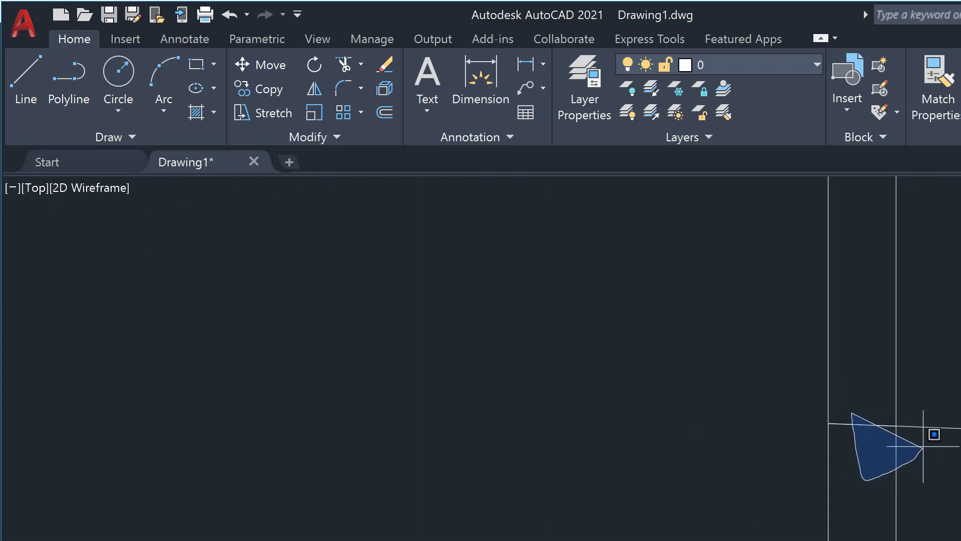
pyautogui.click(932, 409)
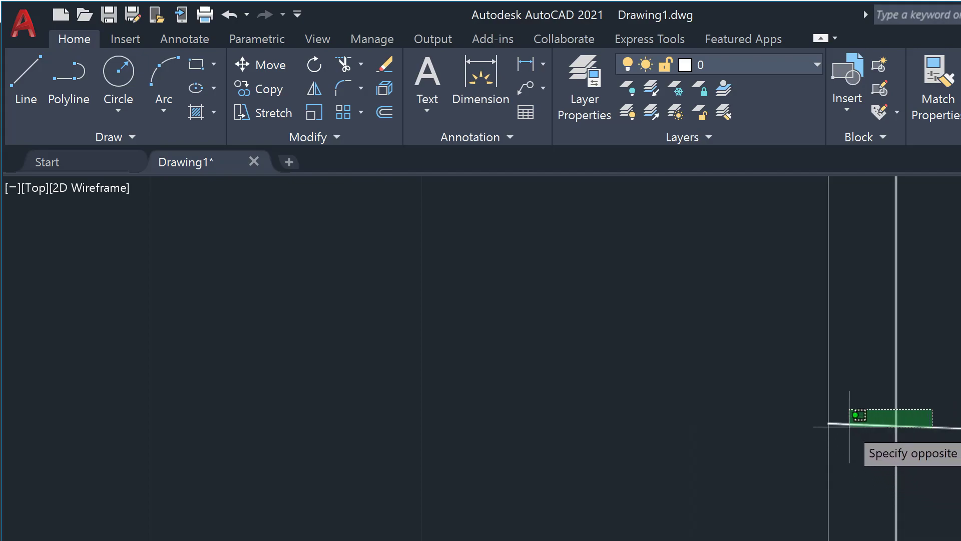
pyautogui.click(850, 439)
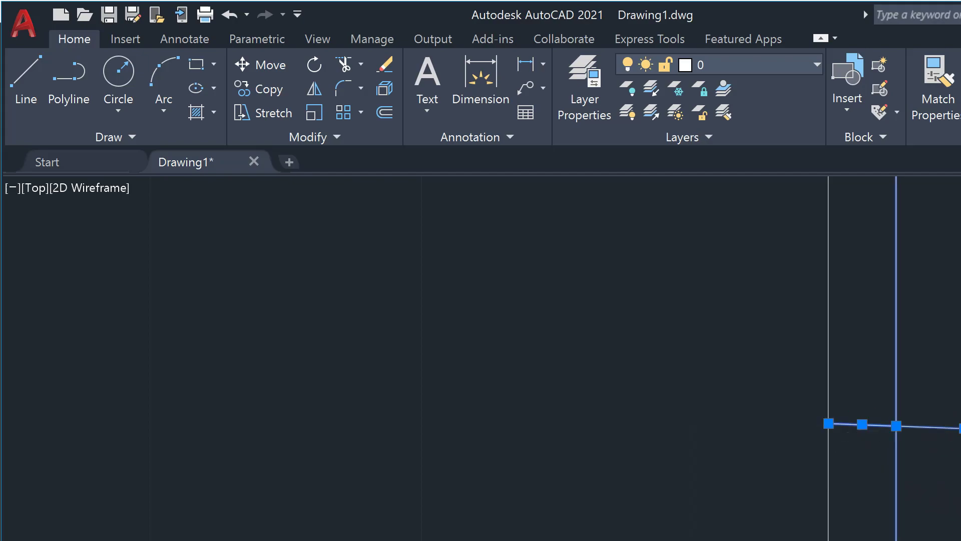
pyautogui.press('Escape')
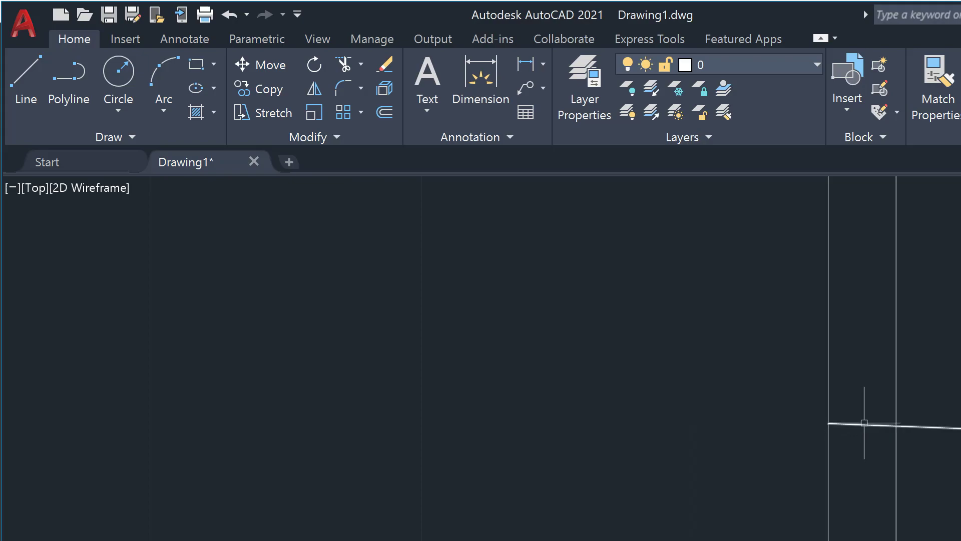
pyautogui.click(864, 425)
pyautogui.press('Delete')
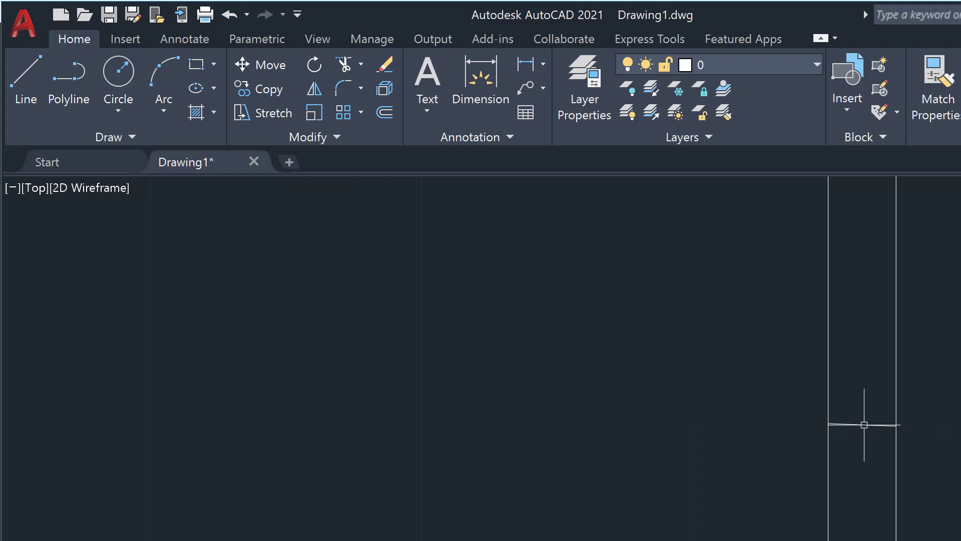
pyautogui.click(862, 424)
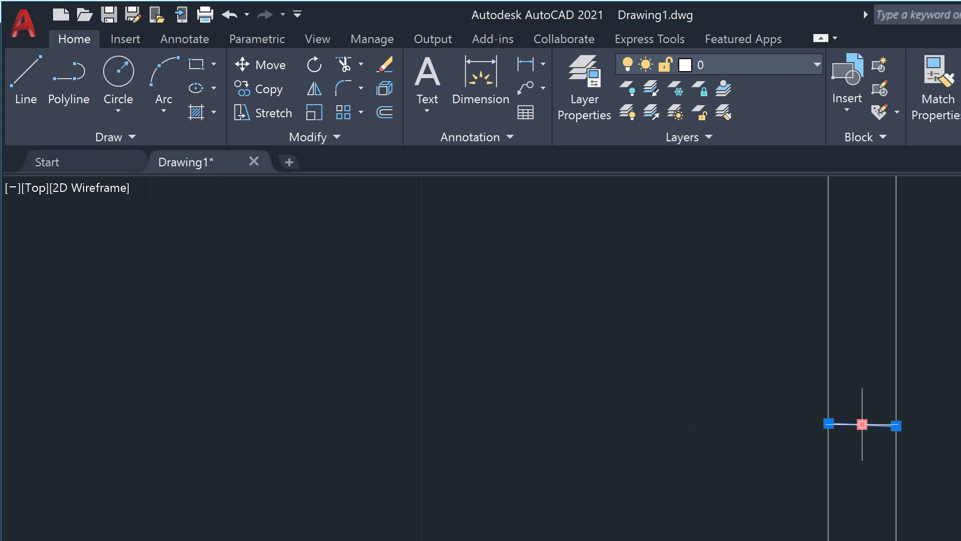
pyautogui.press('Delete')
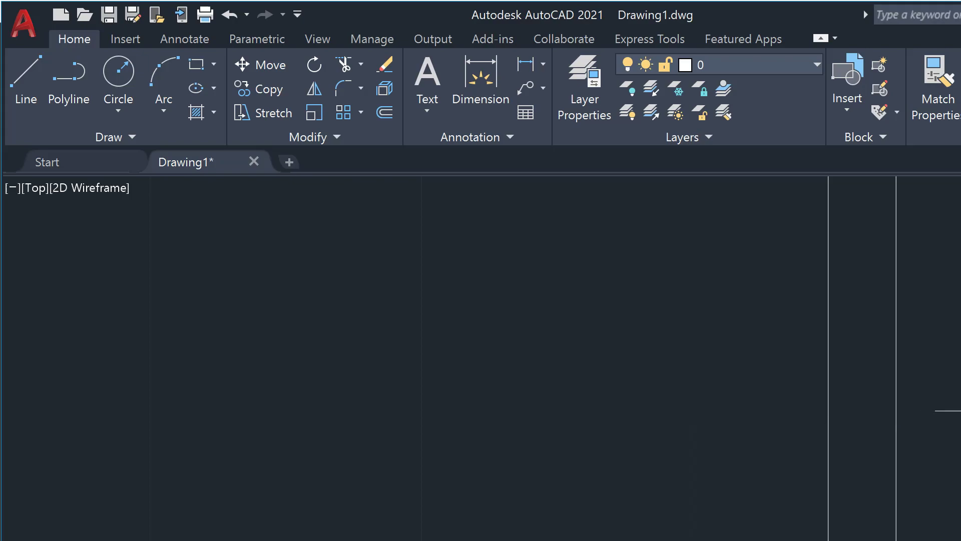
# - Remove the lower segment of the right vertical line below its grip
pyautogui.click(897, 390)
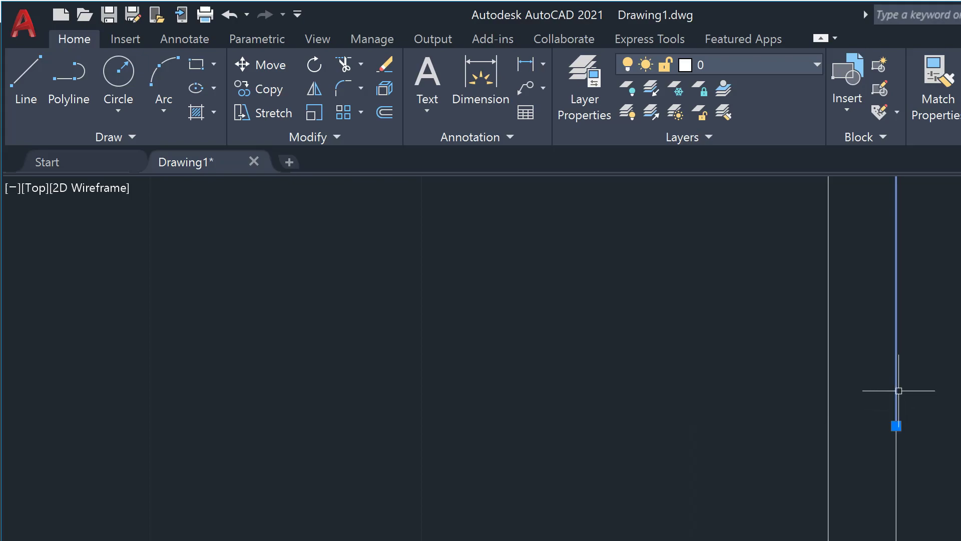
pyautogui.press('Escape')
pyautogui.click(896, 445)
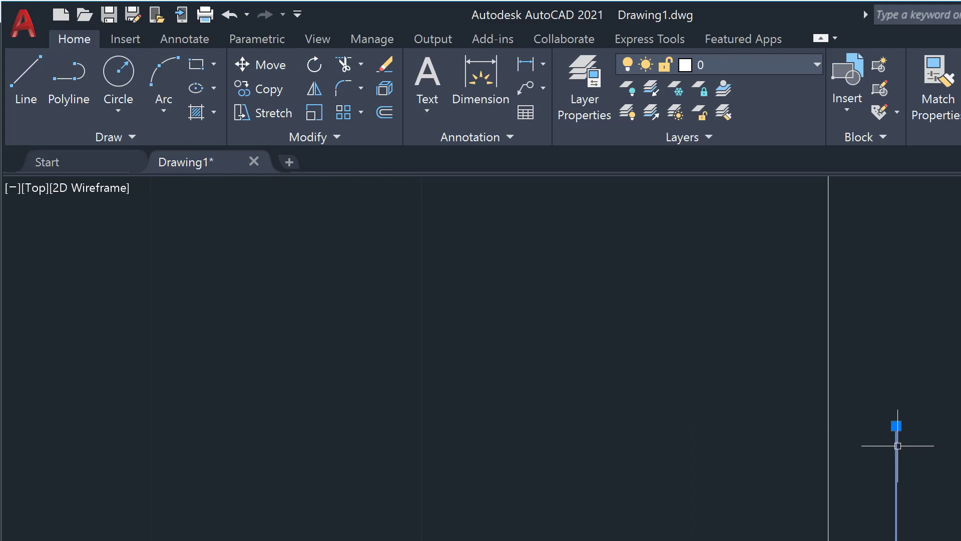
pyautogui.press('Delete')
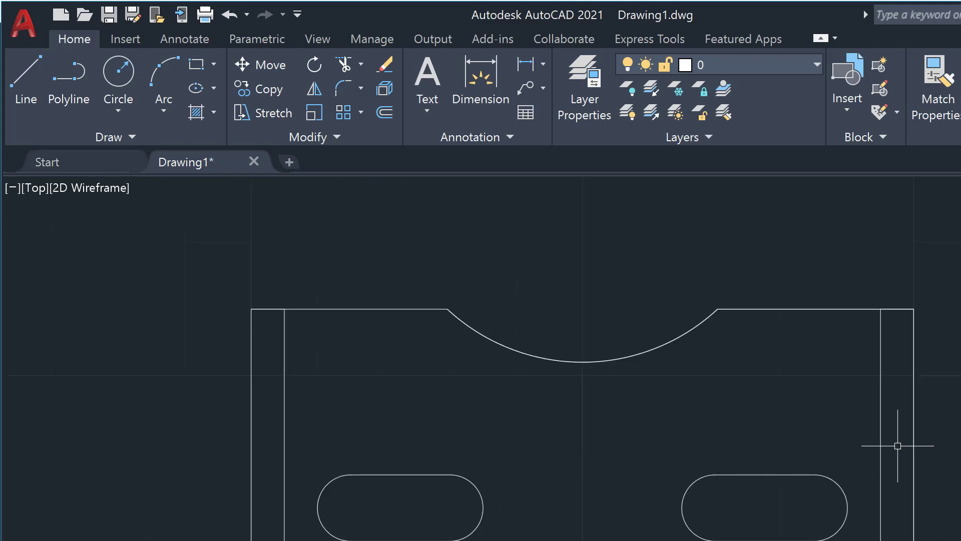
# - Select the short top line between the verticals and begin offsetting it, picking the distance's first point
pyautogui.click(899, 308)
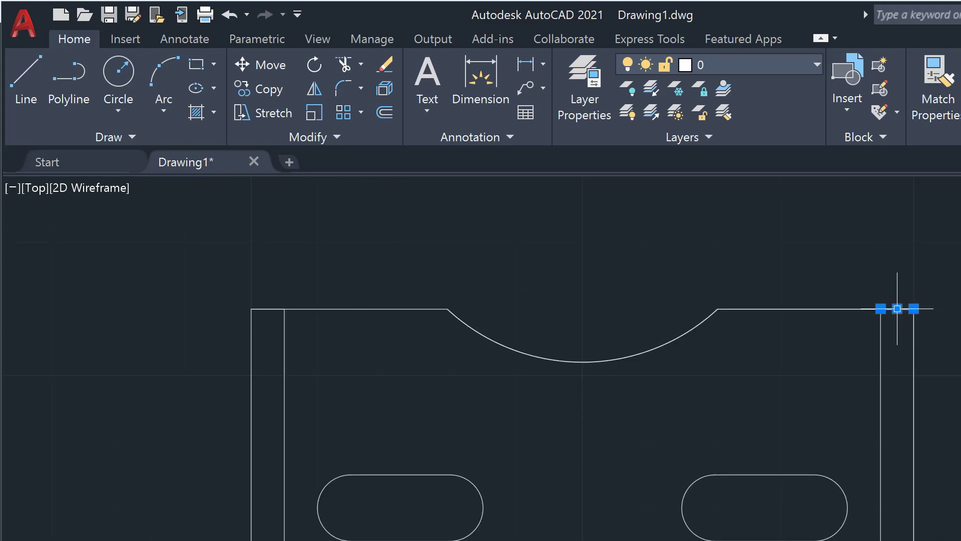
pyautogui.click(382, 113)
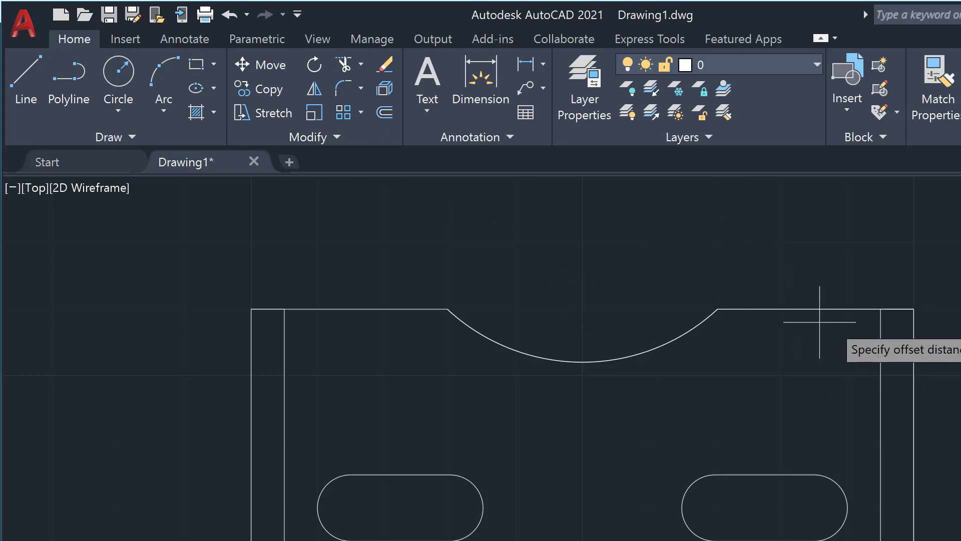
pyautogui.click(897, 308)
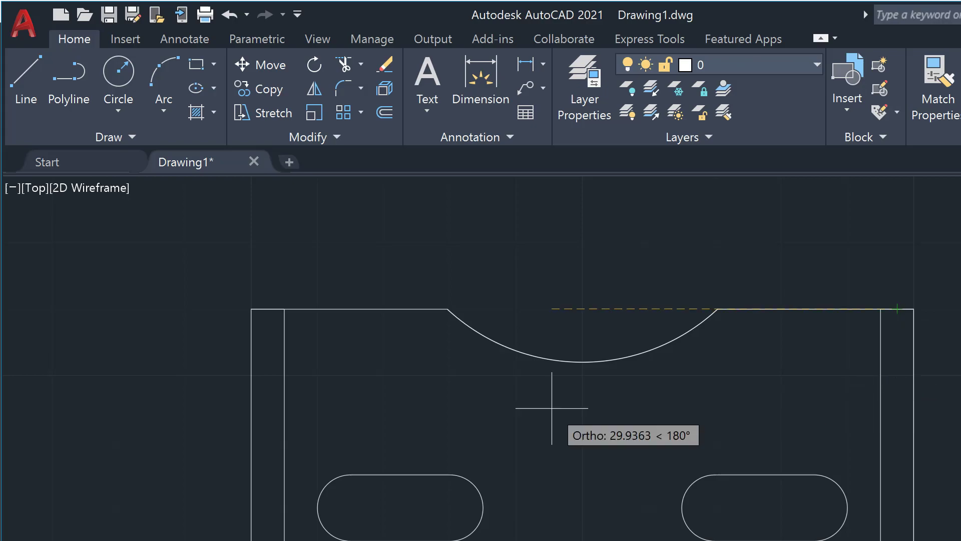
pyautogui.scroll(-8, 455, 373)
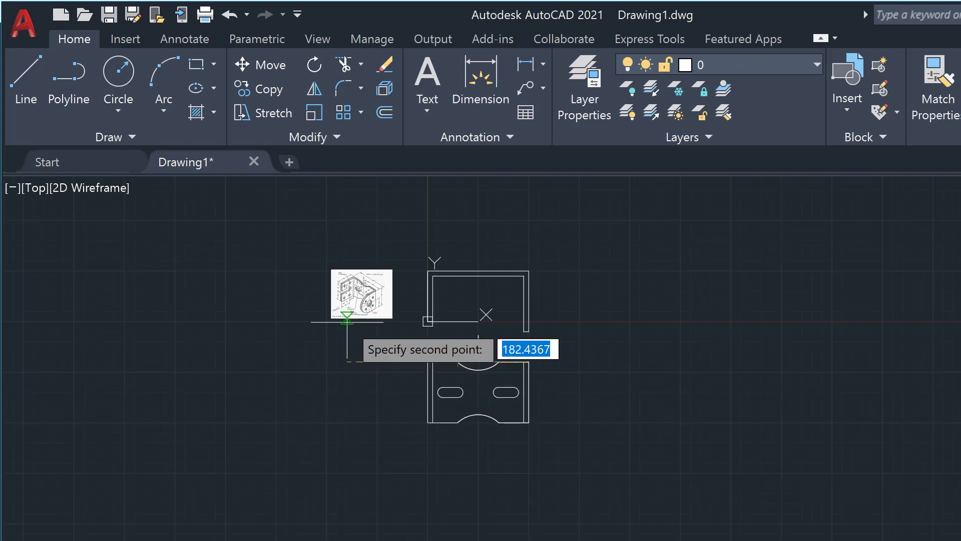
pyautogui.scroll(5, 347, 322)
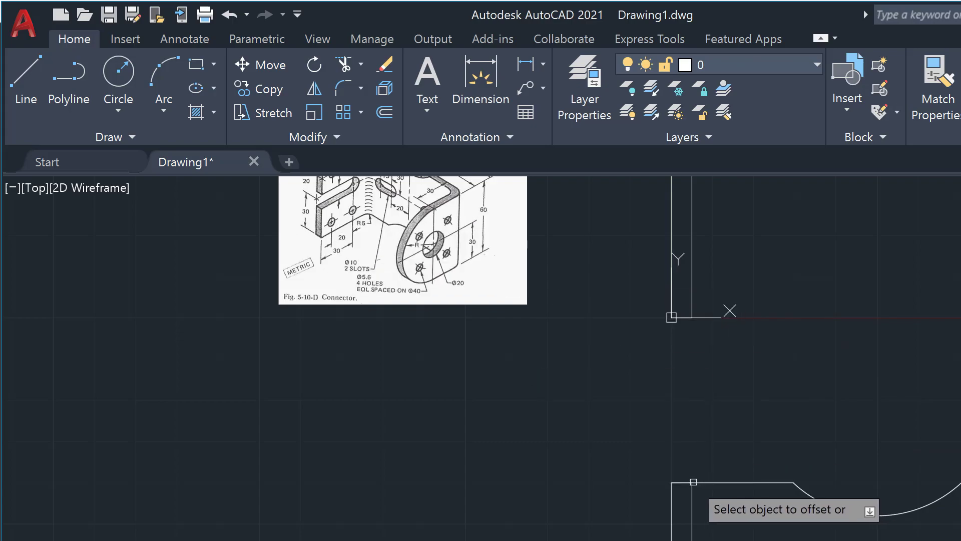
# - Offset the lower horizontal edge by a distance picked between two drawing points
pyautogui.click(682, 484)
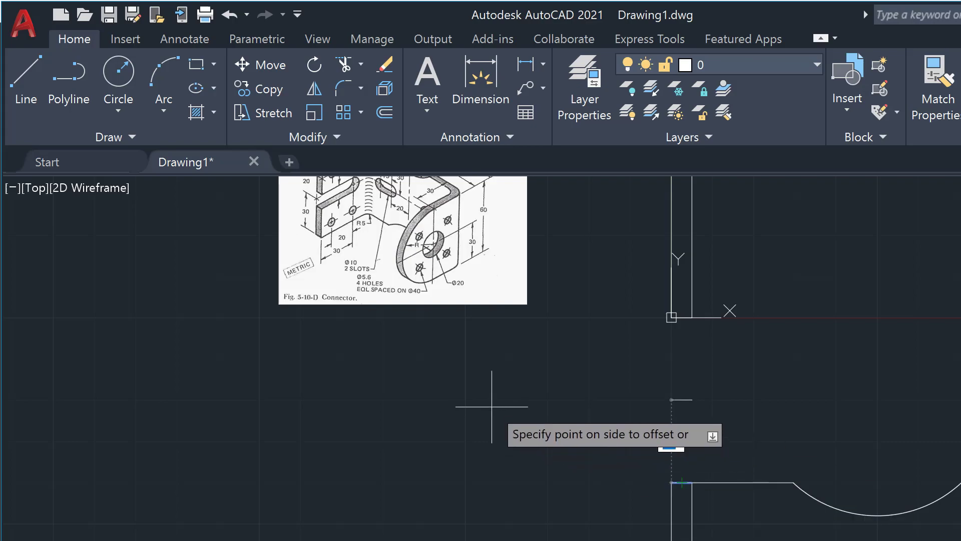
pyautogui.click(391, 112)
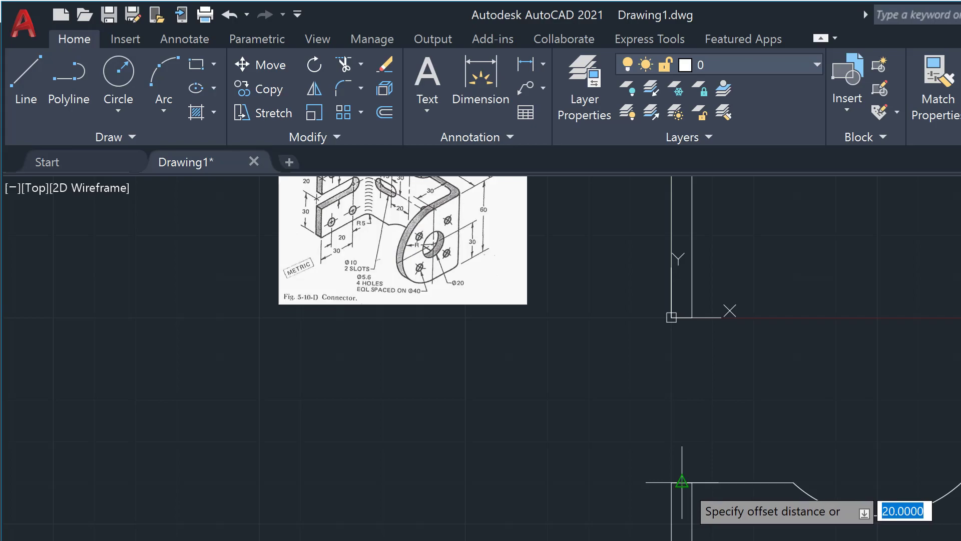
pyautogui.click(682, 482)
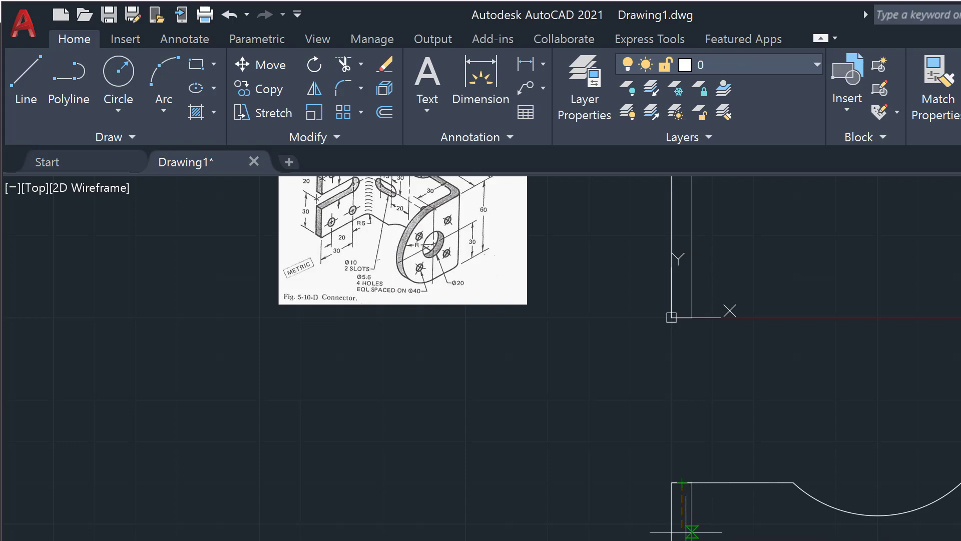
pyautogui.click(689, 530)
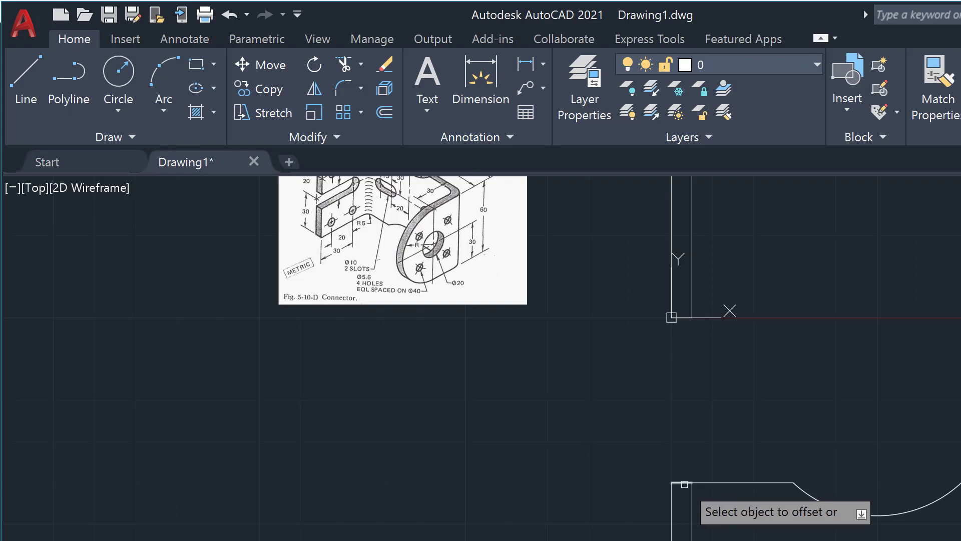
pyautogui.click(684, 484)
pyautogui.click(682, 482)
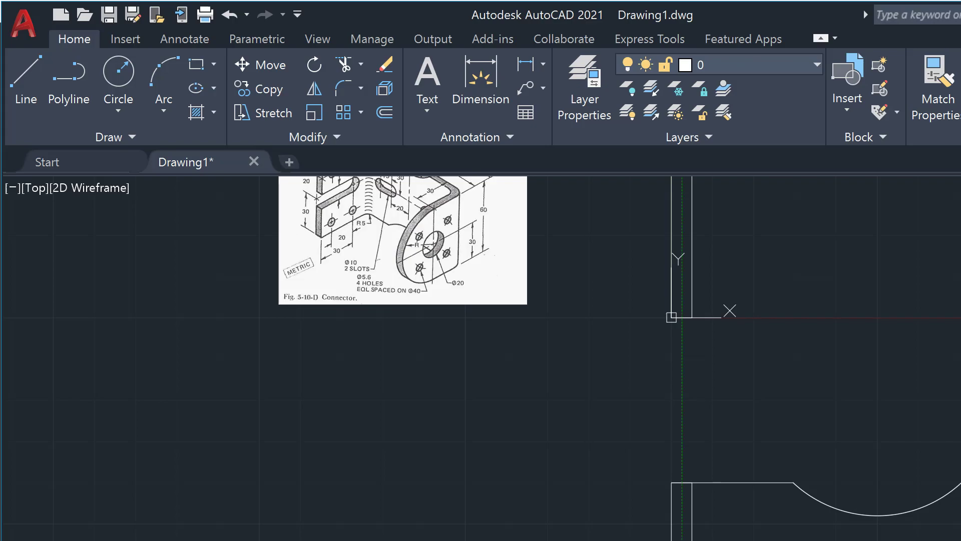
pyautogui.press('Return')
pyautogui.scroll(-2, 956, 407)
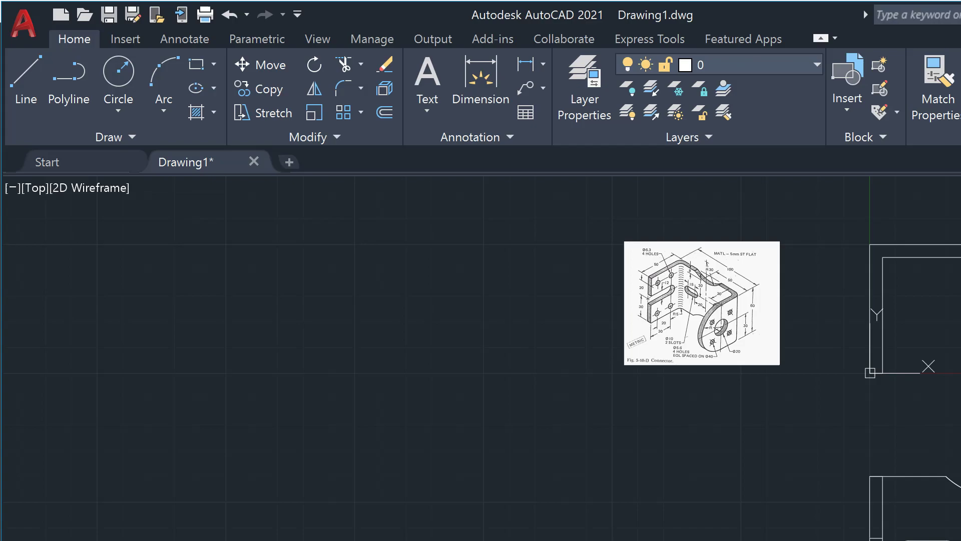
# - Pan and zoom to bring the bracket views back into view
pyautogui.moveTo(835, 222); pyautogui.dragTo(675, 283, button='middle')
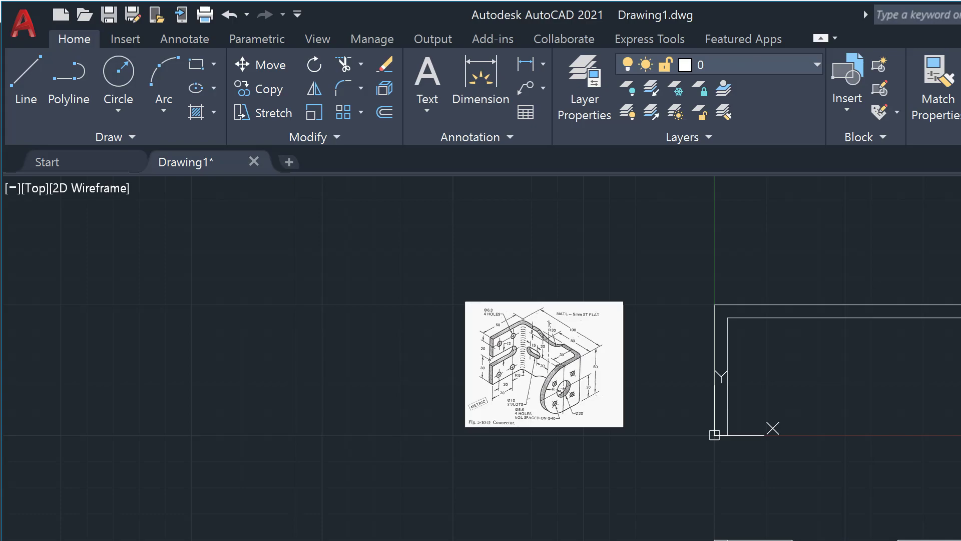
pyautogui.moveTo(751, 350); pyautogui.dragTo(129, 163, button='middle')
pyautogui.scroll(3, 481, 350)
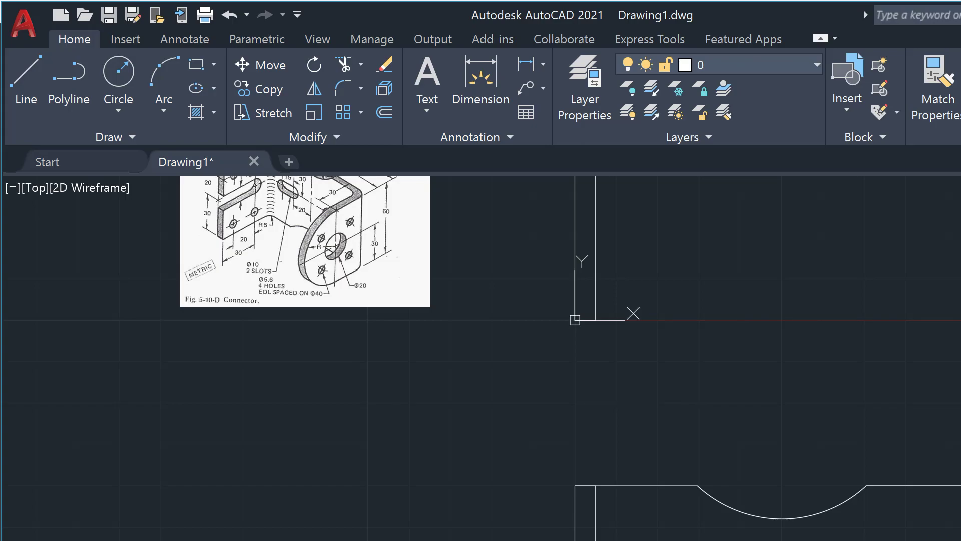
# - Switch the circle method from 2-Point to Center, Radius for the end view's circles
pyautogui.click(119, 111)
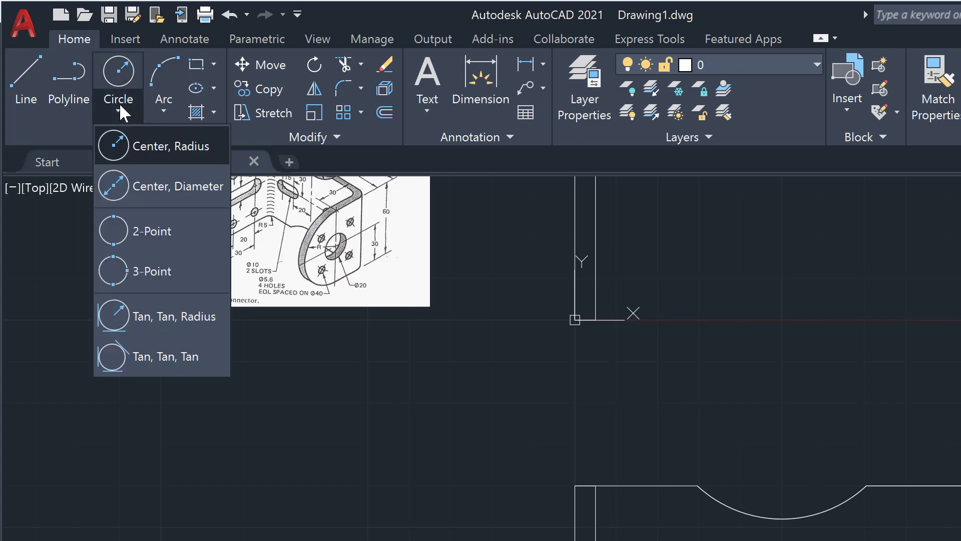
pyautogui.click(166, 243)
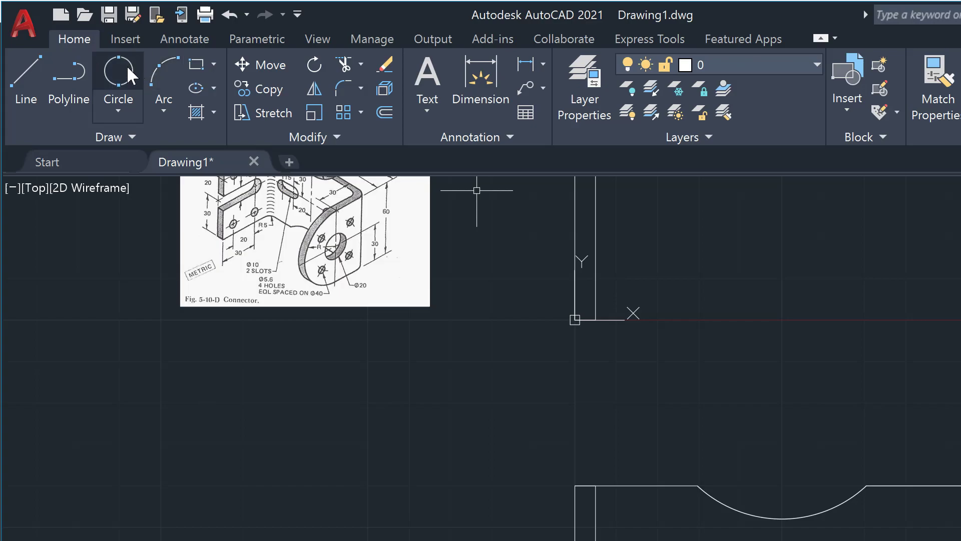
pyautogui.click(120, 106)
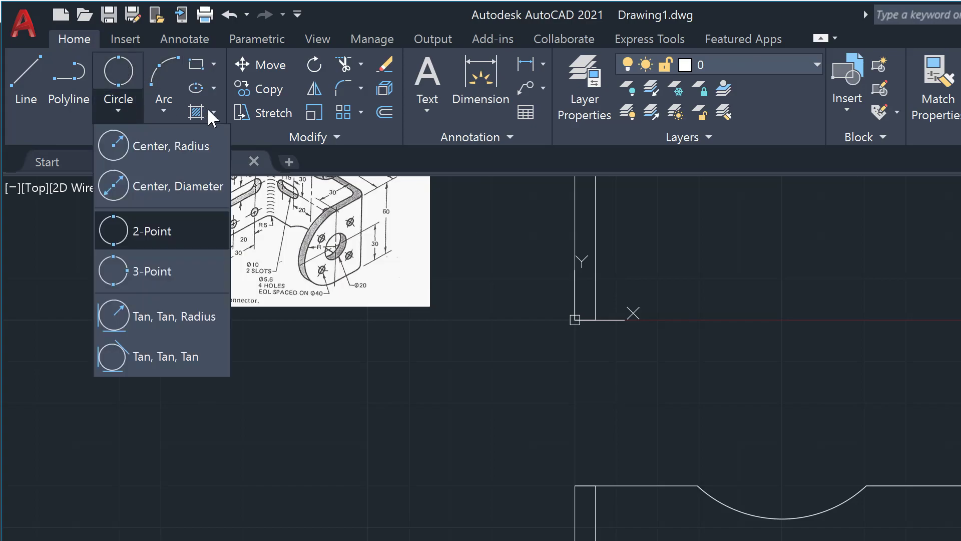
pyautogui.click(183, 145)
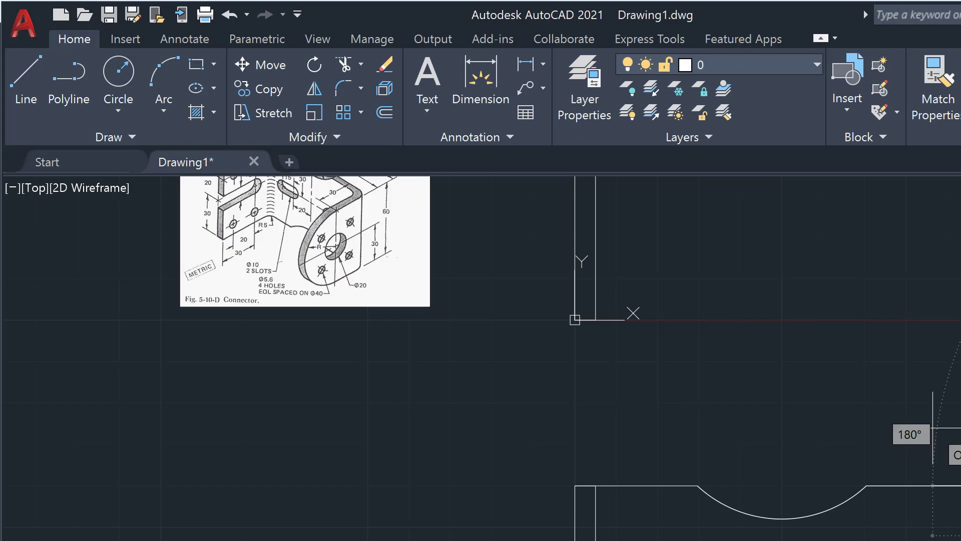
pyautogui.scroll(-4, 489, 280)
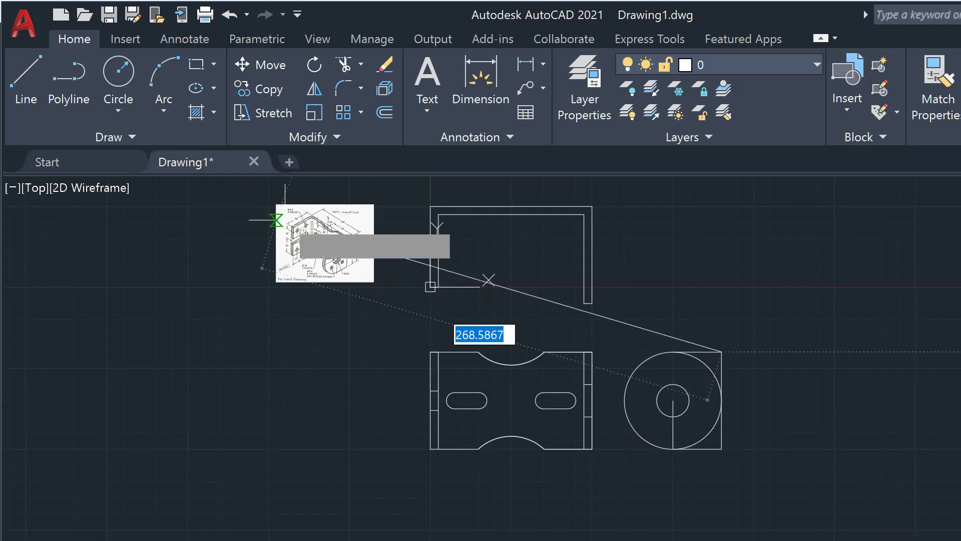
# - Enter a 24-unit line length
pyautogui.scroll(6, 287, 213)
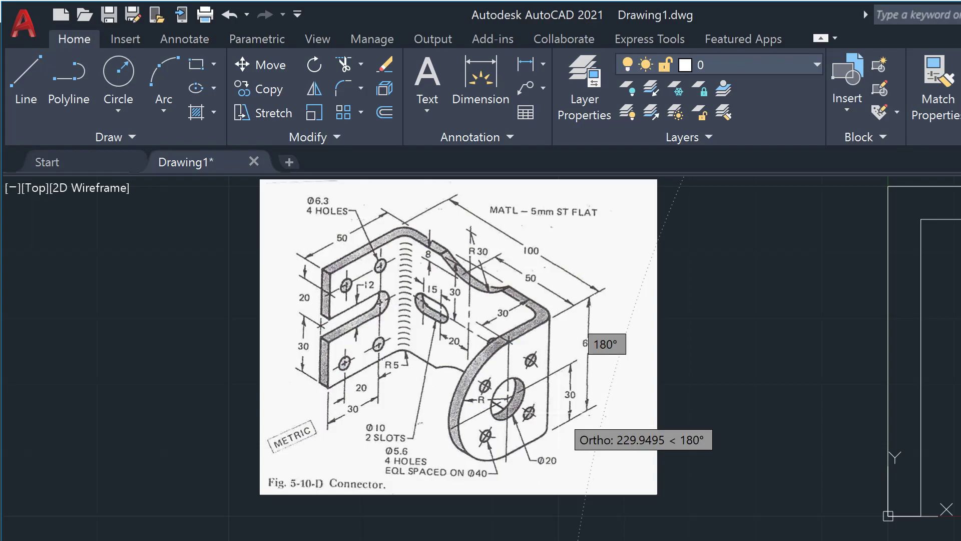
pyautogui.scroll(-6, 560, 414)
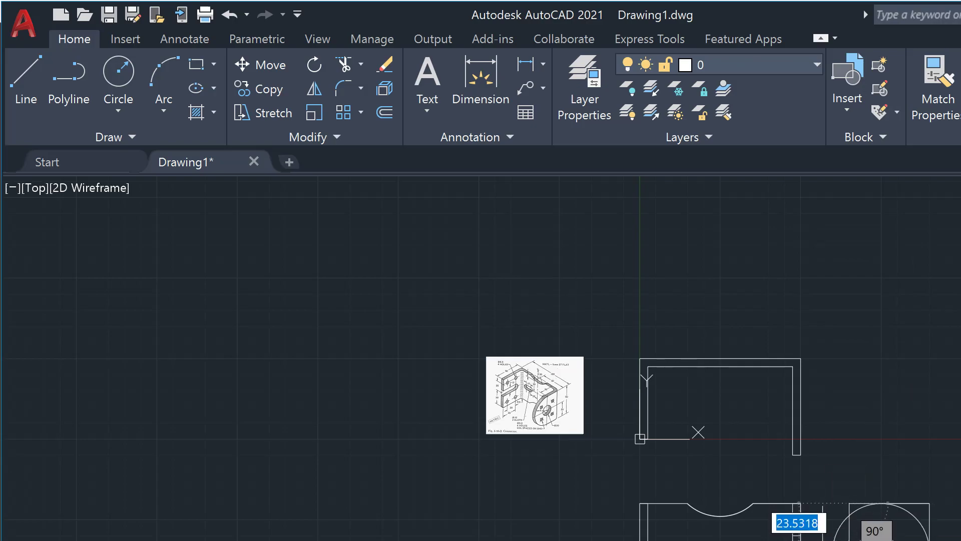
pyautogui.scroll(2, 846, 534)
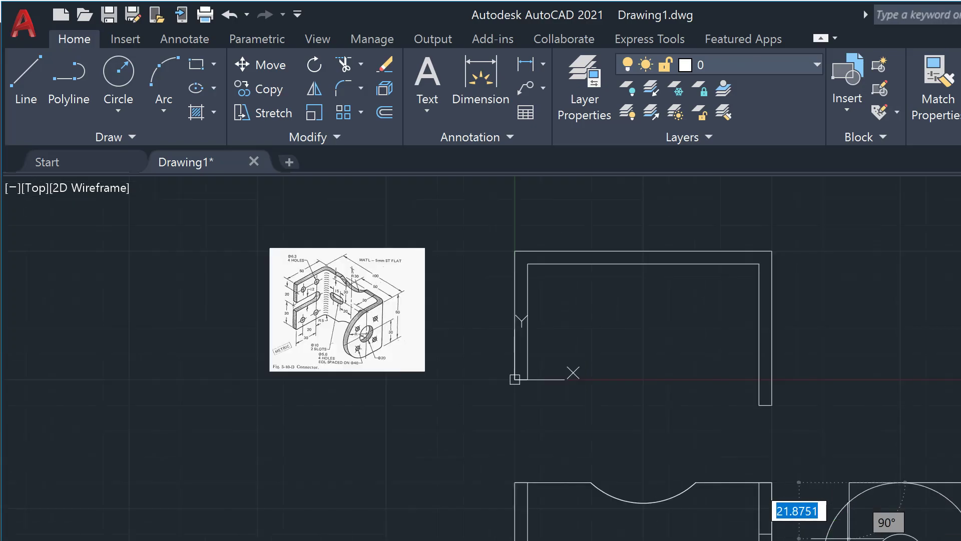
pyautogui.scroll(2, 846, 534)
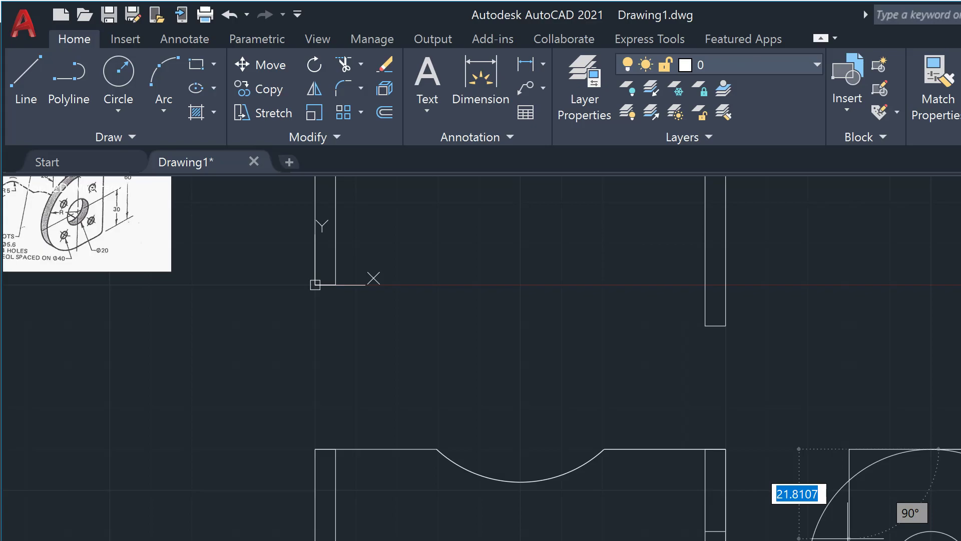
pyautogui.write('24')
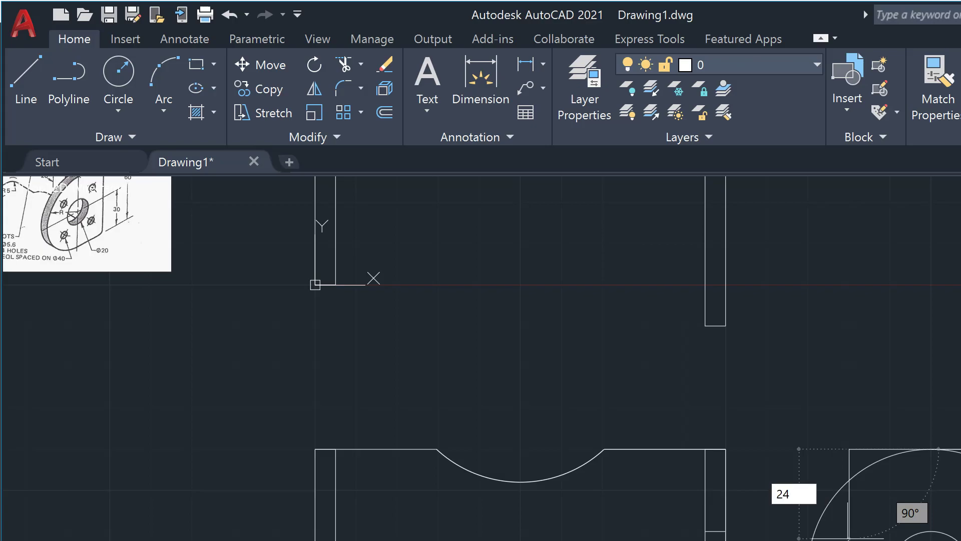
pyautogui.press('Return')
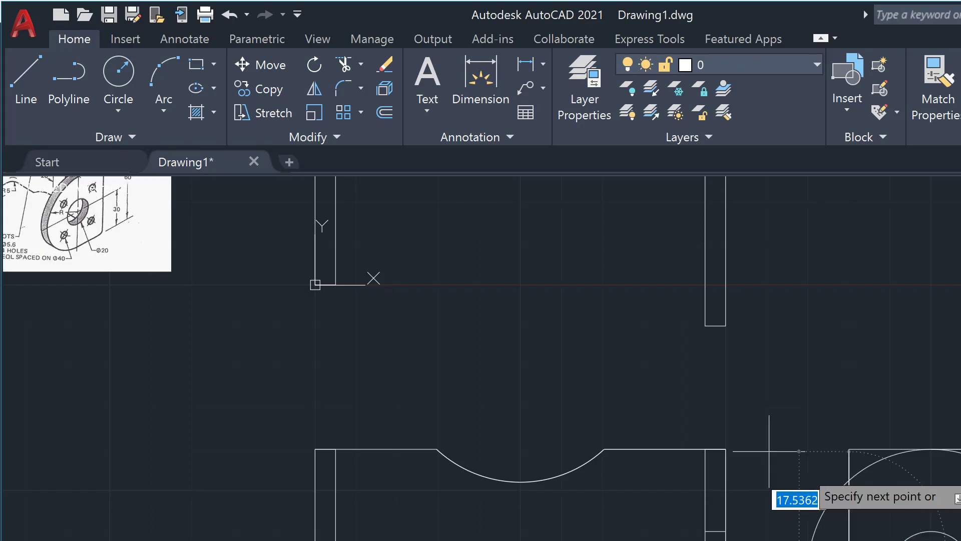
# - Bring up the list of circle-drawing methods
pyautogui.scroll(-5, 161, 285)
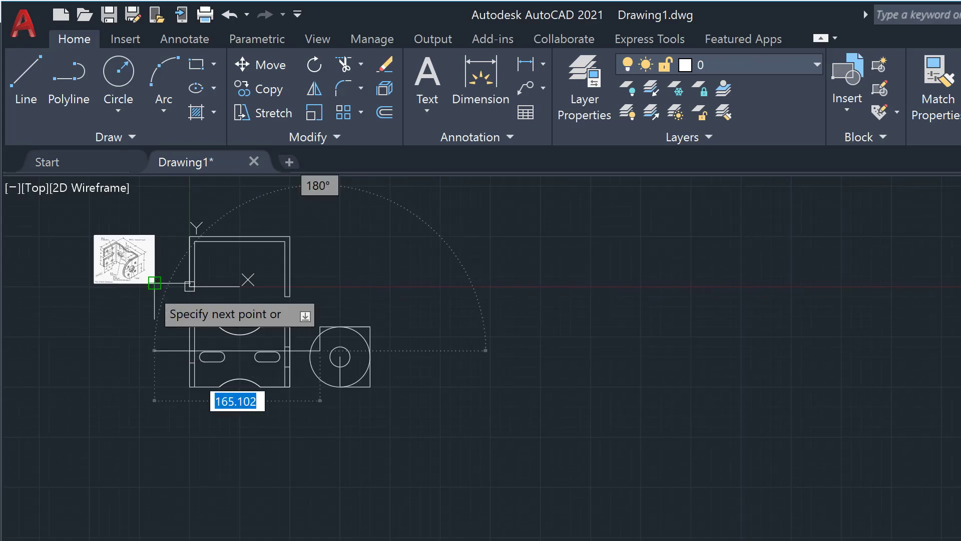
pyautogui.scroll(5, 50, 236)
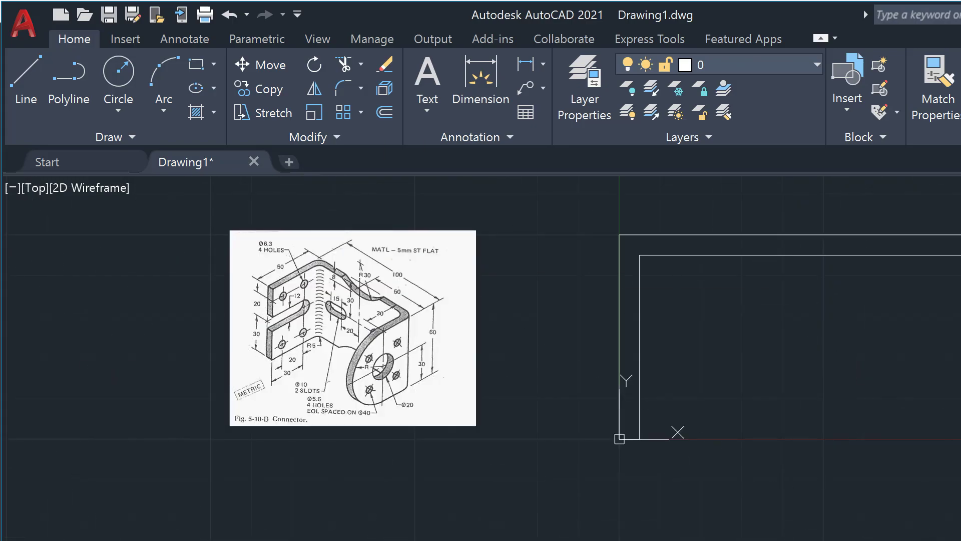
pyautogui.scroll(-5, 956, 386)
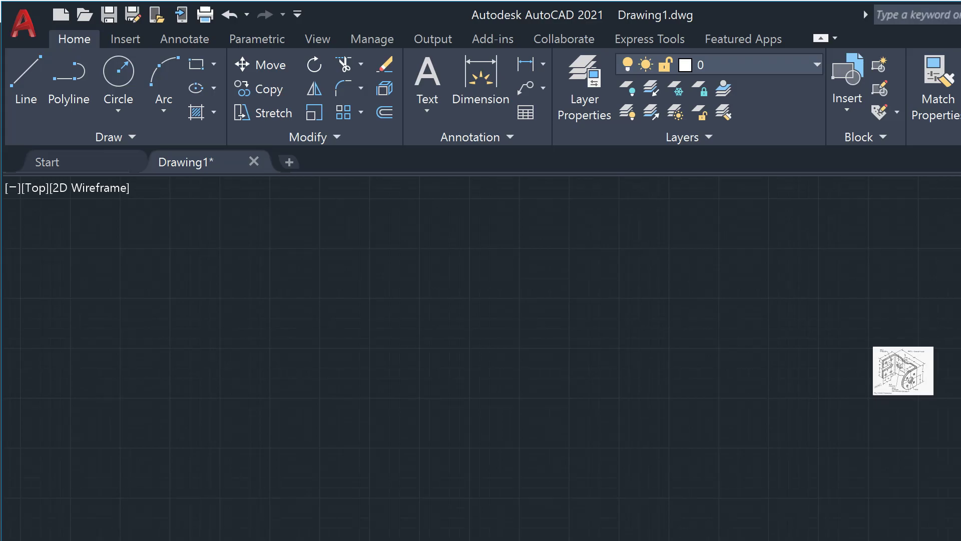
pyautogui.scroll(4, 956, 450)
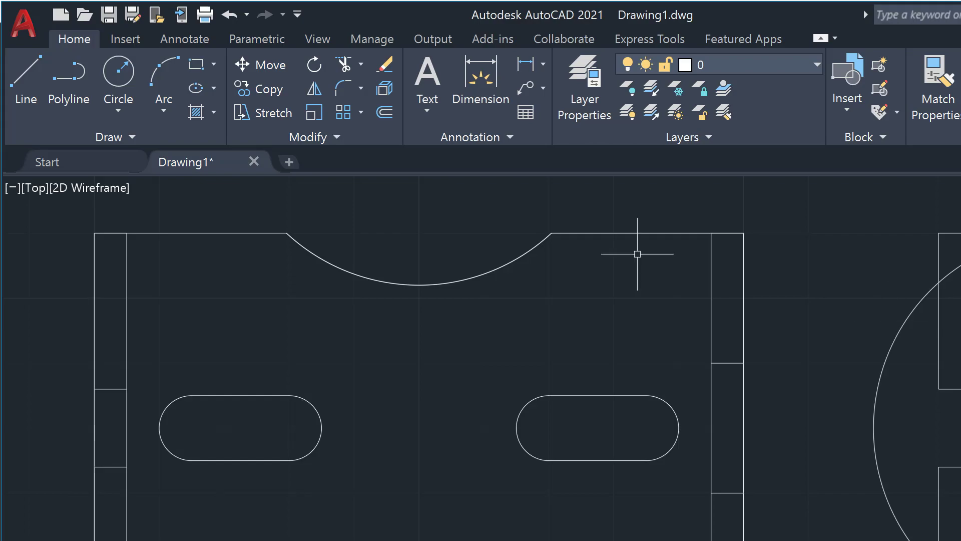
pyautogui.click(117, 111)
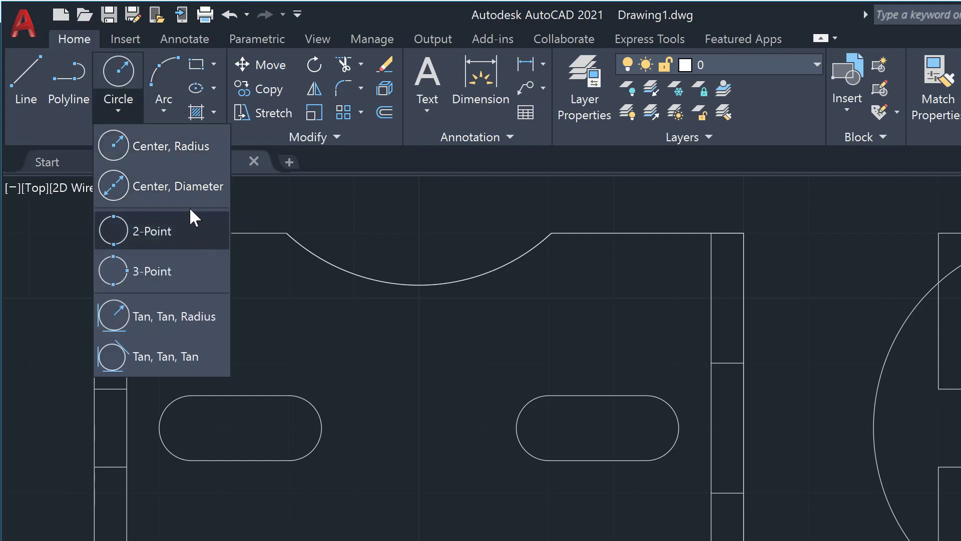
# - Choose the 2-Point circle method for the hole circle
pyautogui.click(189, 236)
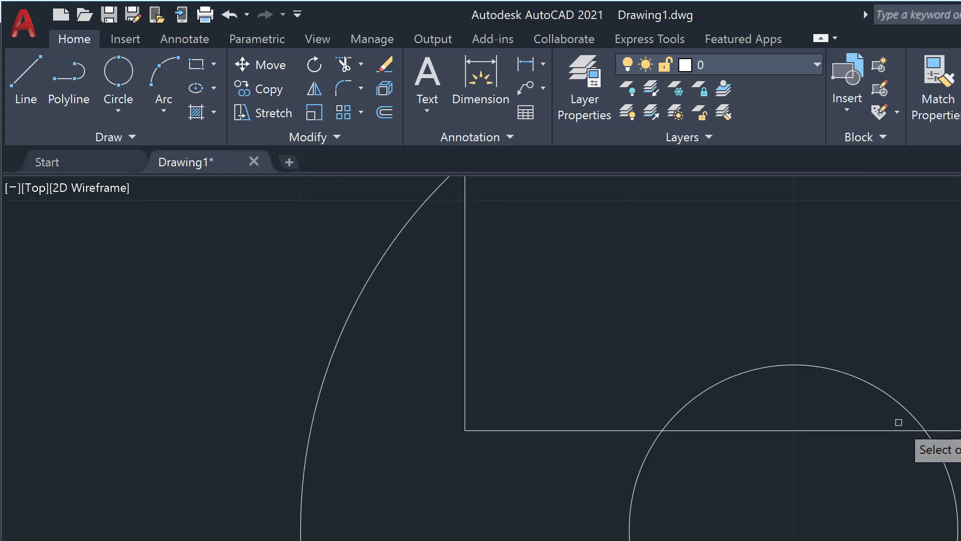
pyautogui.scroll(-5, 897, 422)
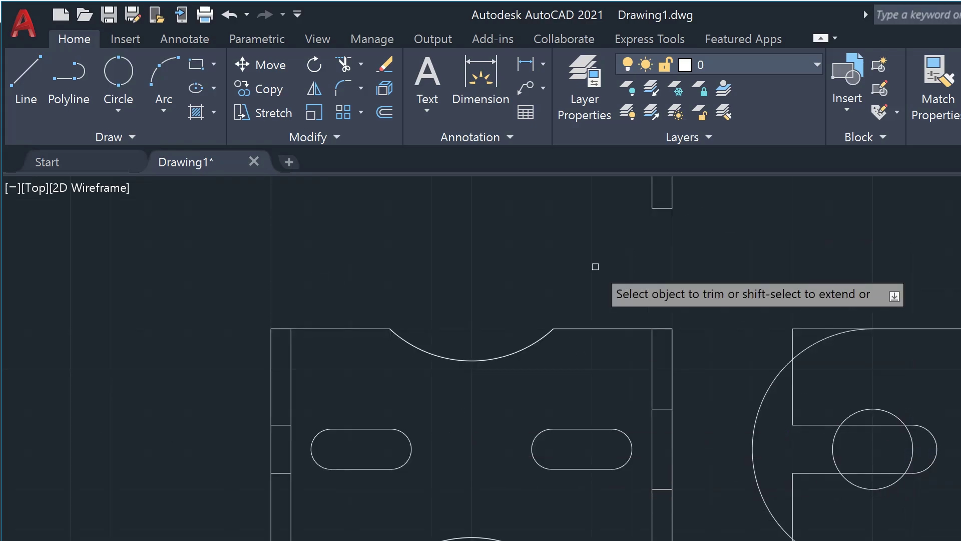
pyautogui.scroll(-4, 450, 242)
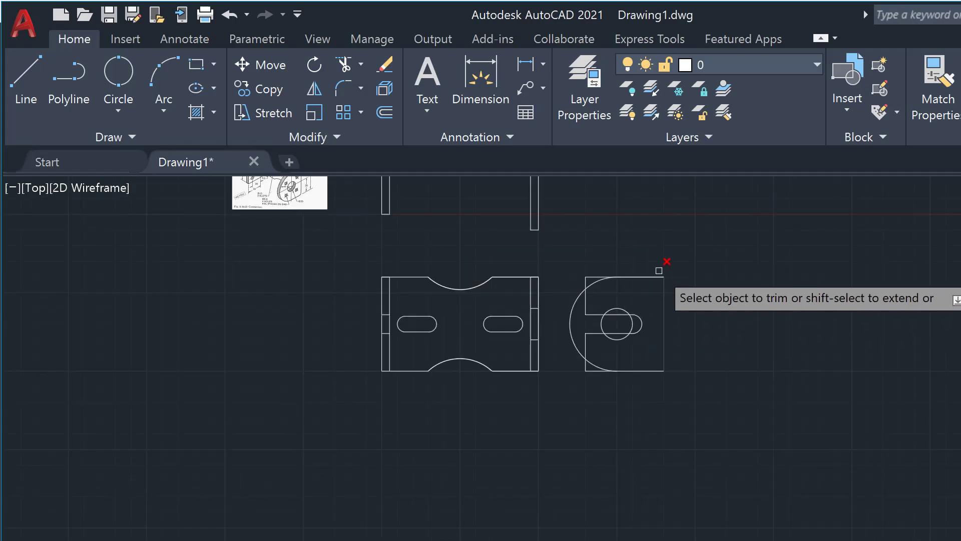
pyautogui.press('Escape')
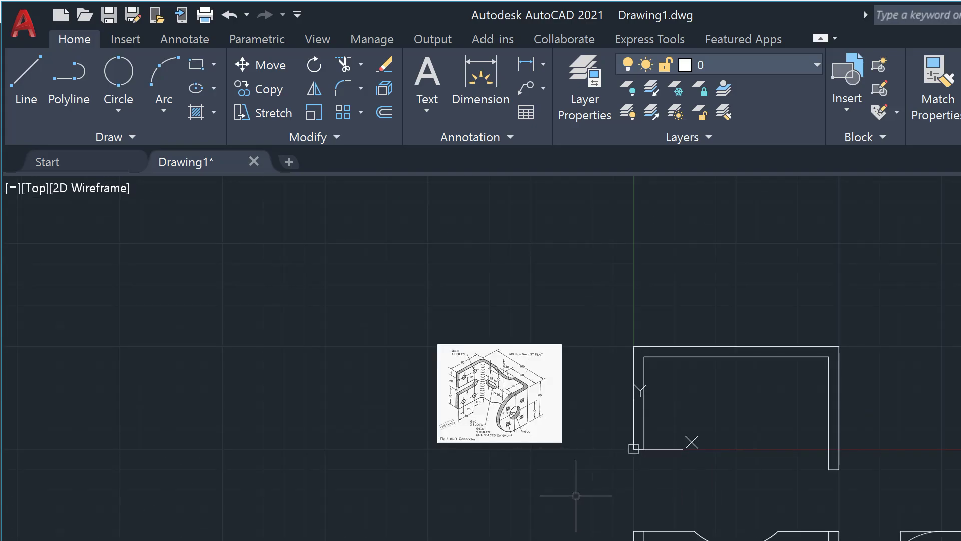
pyautogui.scroll(2, 576, 495)
pyautogui.scroll(2, 575, 495)
pyautogui.scroll(-4, 576, 495)
# - Fillet the inner top-left and outer top-right corners of the U-shaped front view
pyautogui.scroll(2, 576, 495)
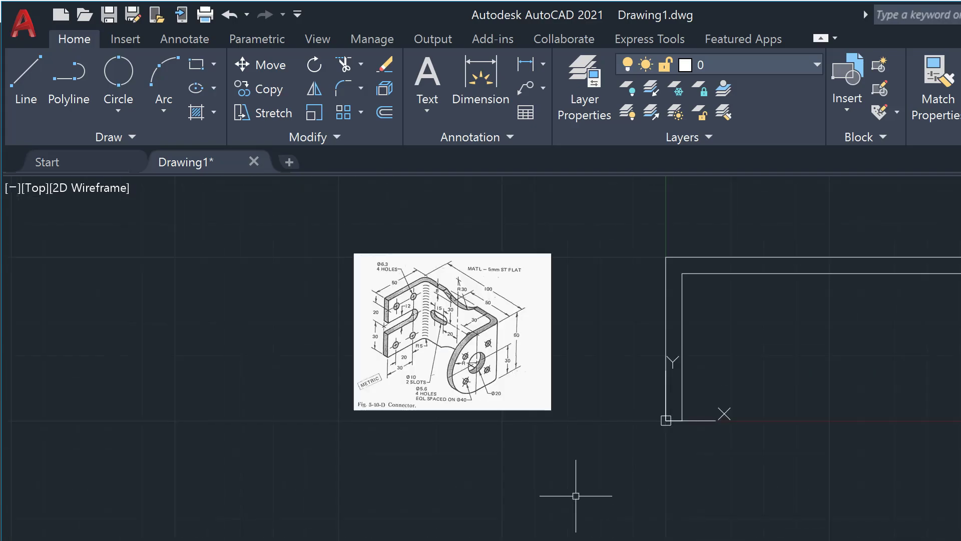
pyautogui.scroll(2, 576, 496)
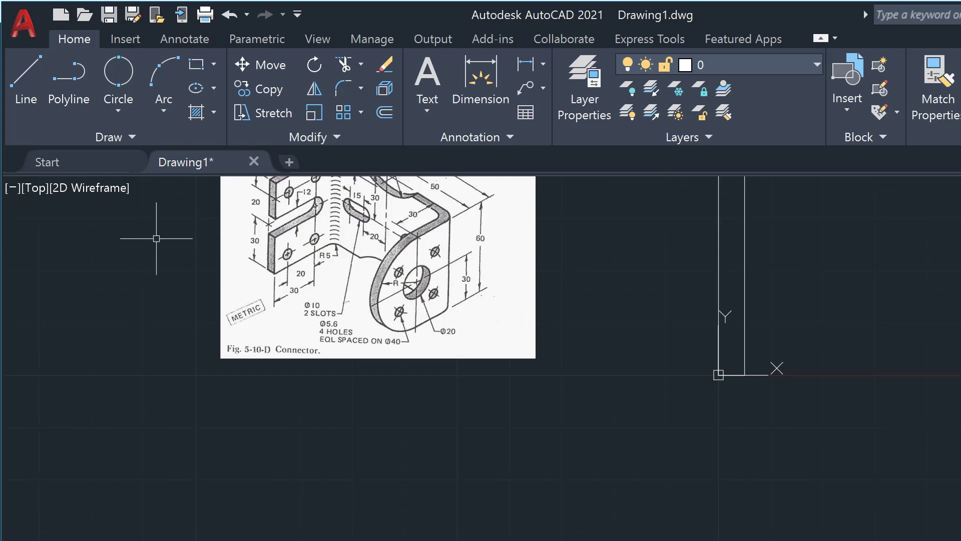
pyautogui.scroll(-2, 156, 238)
pyautogui.scroll(-3, 156, 238)
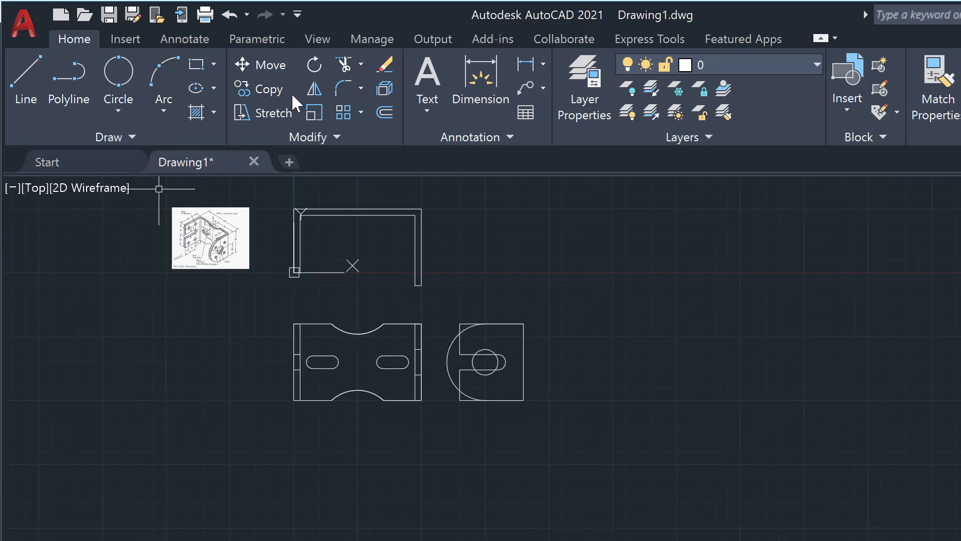
pyautogui.click(336, 86)
pyautogui.click(300, 234)
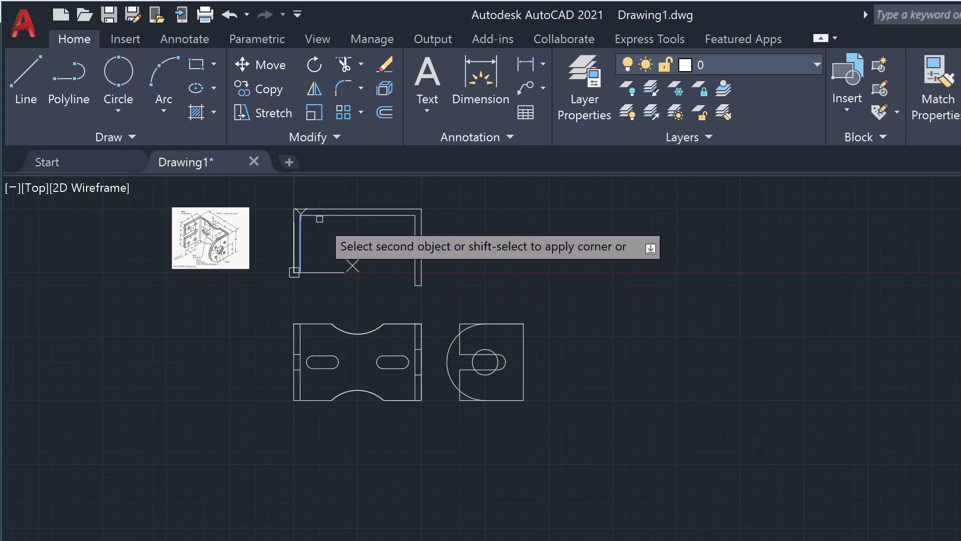
pyautogui.click(328, 216)
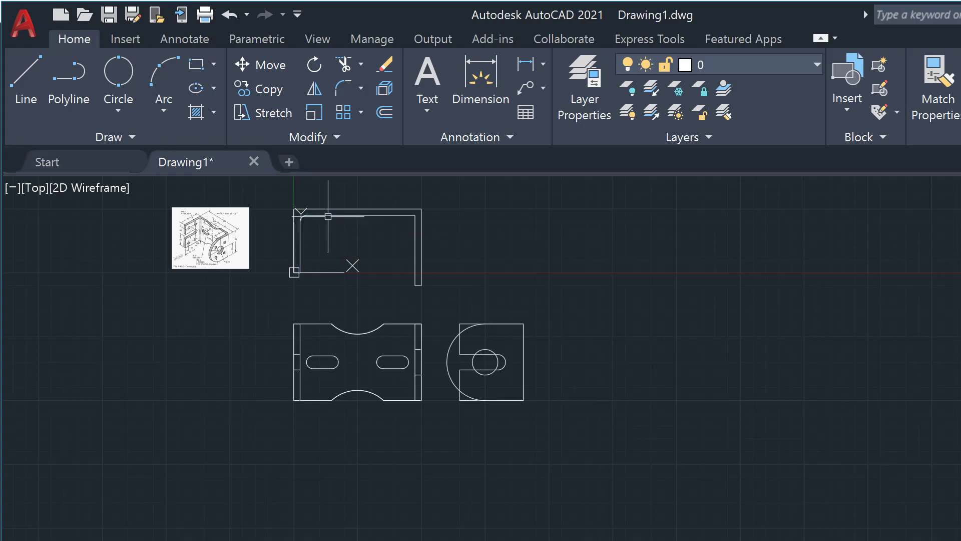
pyautogui.click(336, 86)
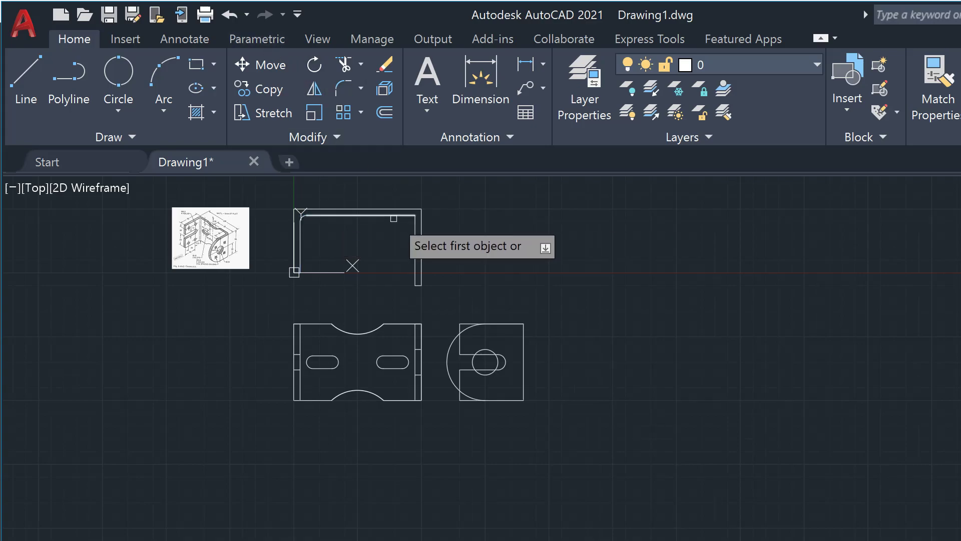
pyautogui.click(393, 216)
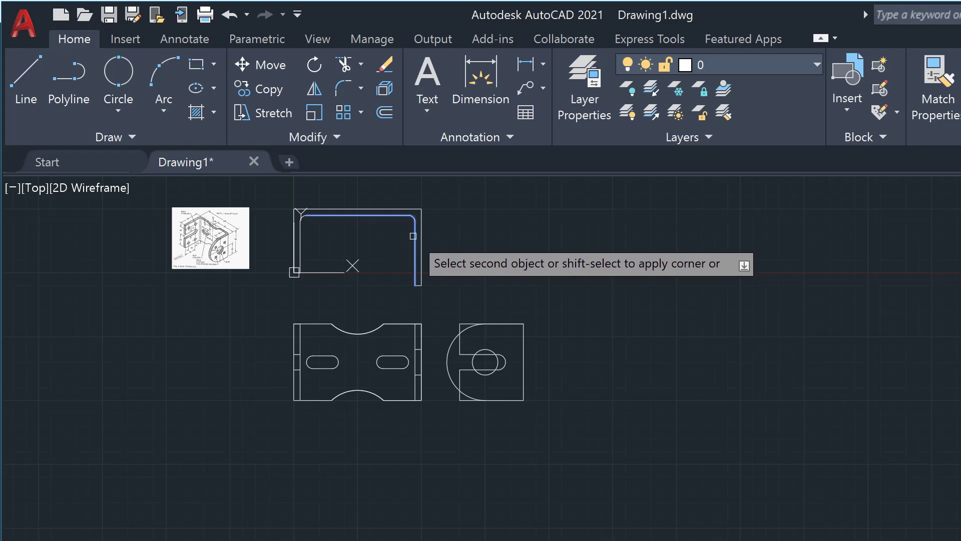
pyautogui.click(413, 235)
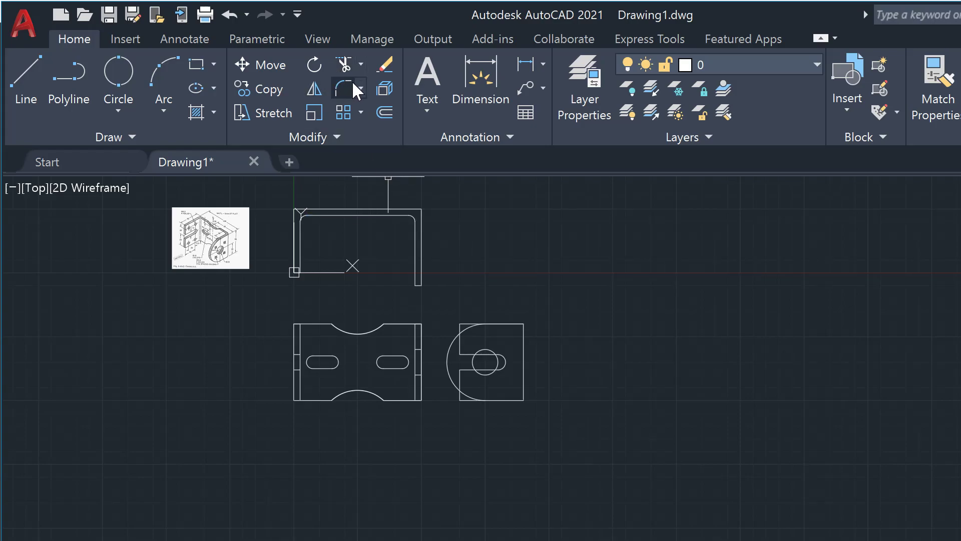
# - Fillet the inner top-right and outer top-left corners of the front view
pyautogui.click(344, 82)
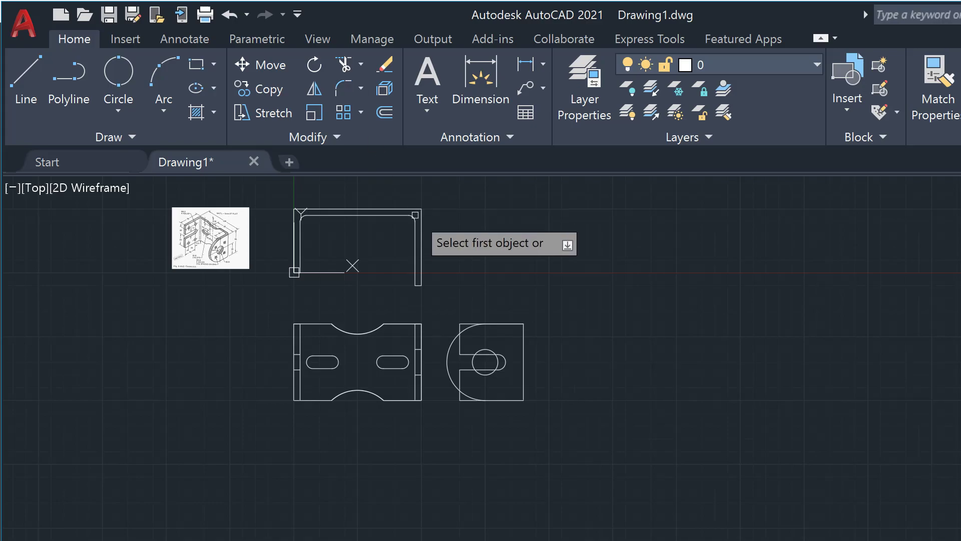
pyautogui.click(421, 235)
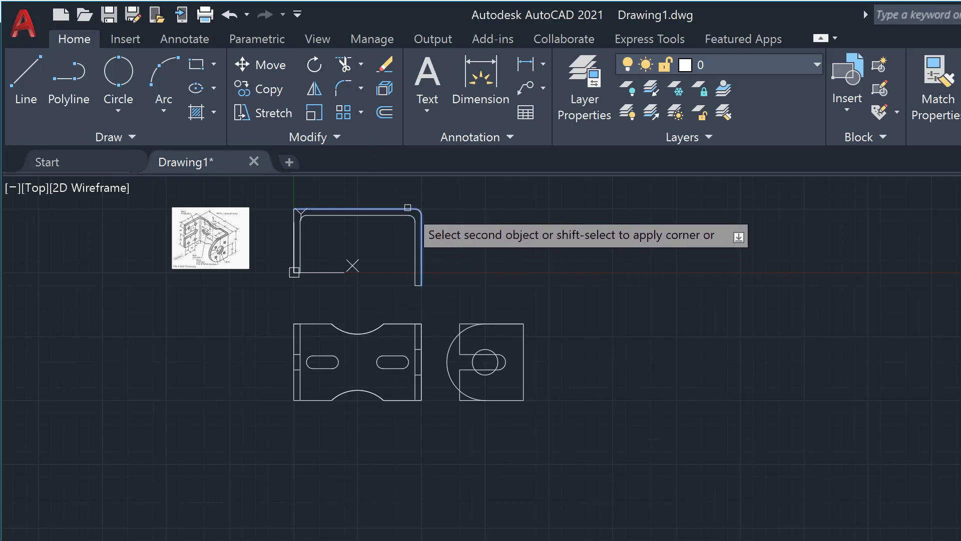
pyautogui.click(407, 208)
pyautogui.click(336, 81)
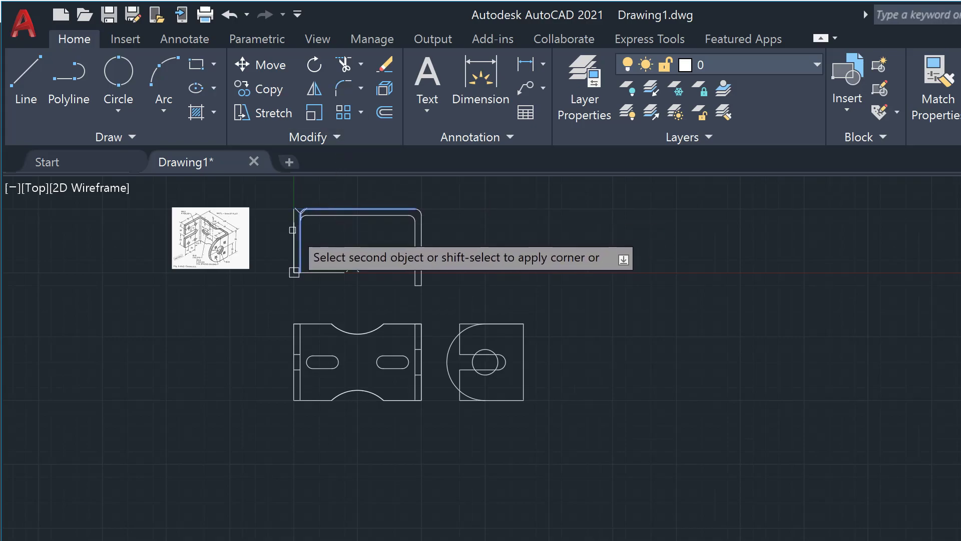
pyautogui.click(292, 232)
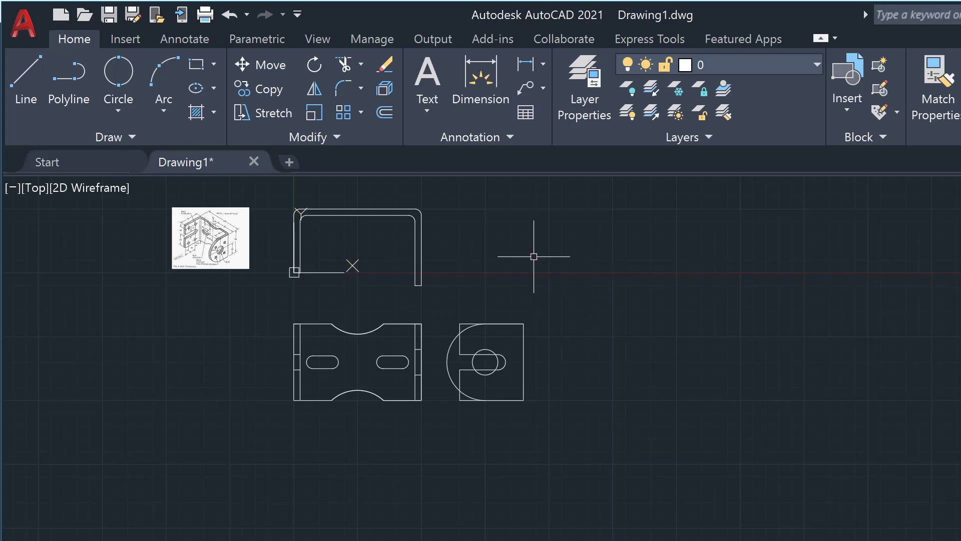
pyautogui.scroll(4, 473, 269)
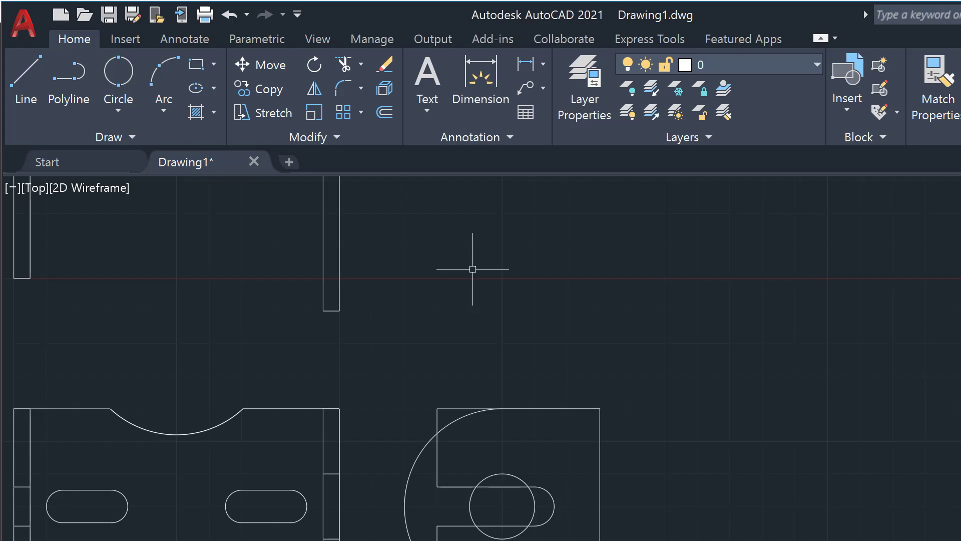
pyautogui.scroll(-2, 473, 268)
pyautogui.scroll(-2, 472, 269)
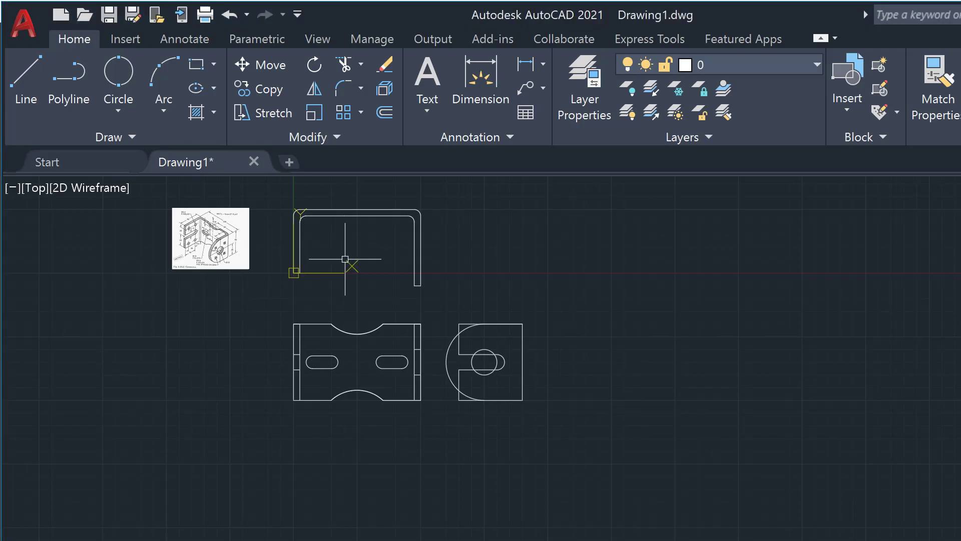
pyautogui.scroll(2, 345, 259)
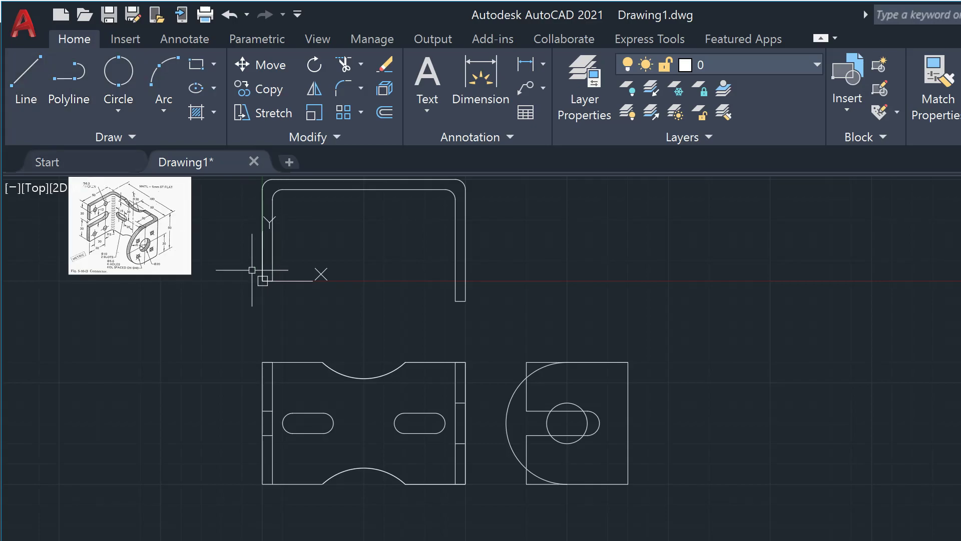
pyautogui.scroll(2, 256, 271)
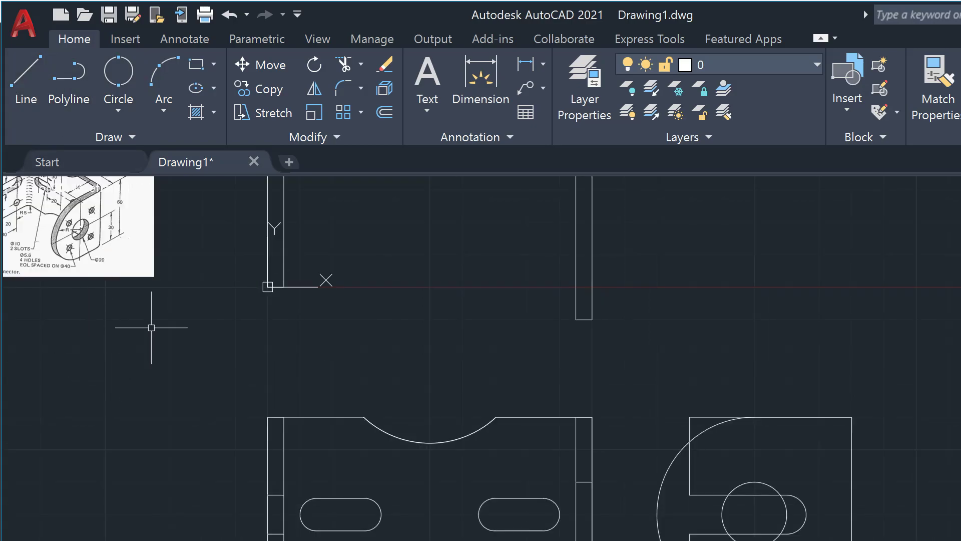
pyautogui.scroll(-2, 163, 308)
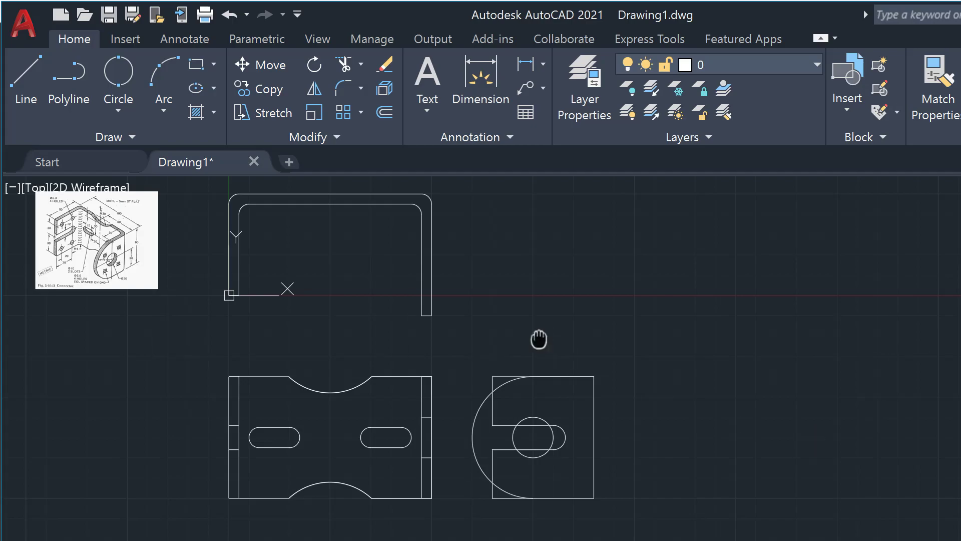
pyautogui.moveTo(540, 337); pyautogui.dragTo(920, 509, button='middle')
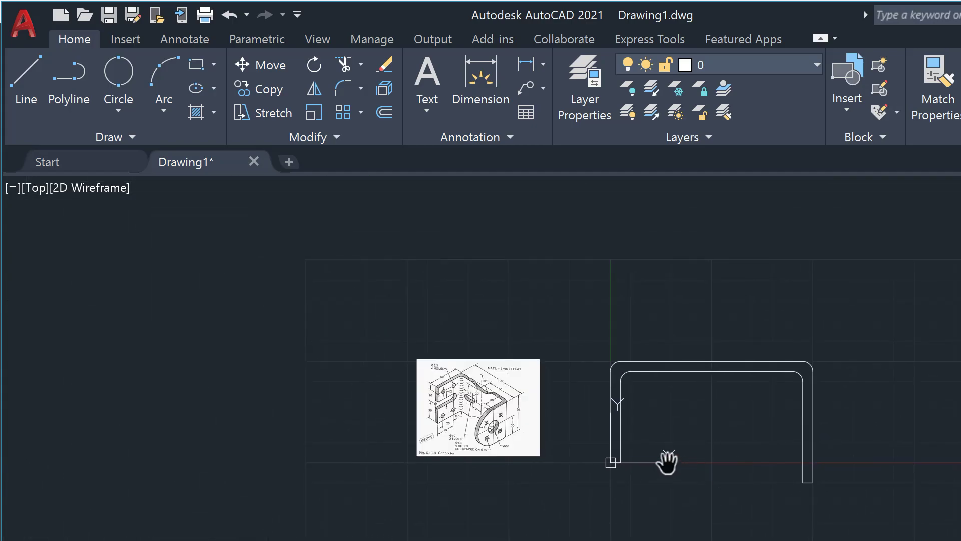
pyautogui.scroll(4, 665, 462)
pyautogui.scroll(-2, 665, 463)
pyautogui.scroll(-2, 666, 463)
pyautogui.scroll(2, 666, 463)
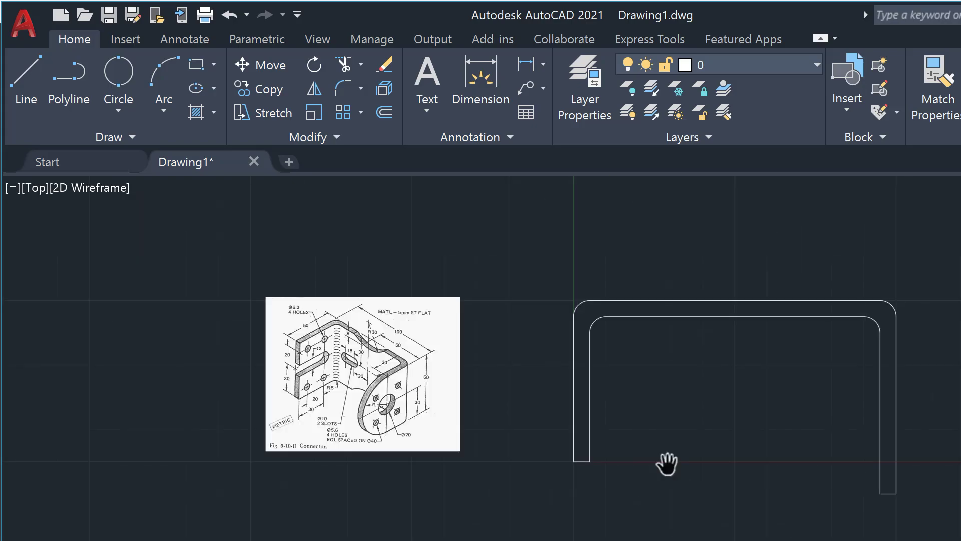
pyautogui.moveTo(491, 515); pyautogui.dragTo(523, 540, button='middle')
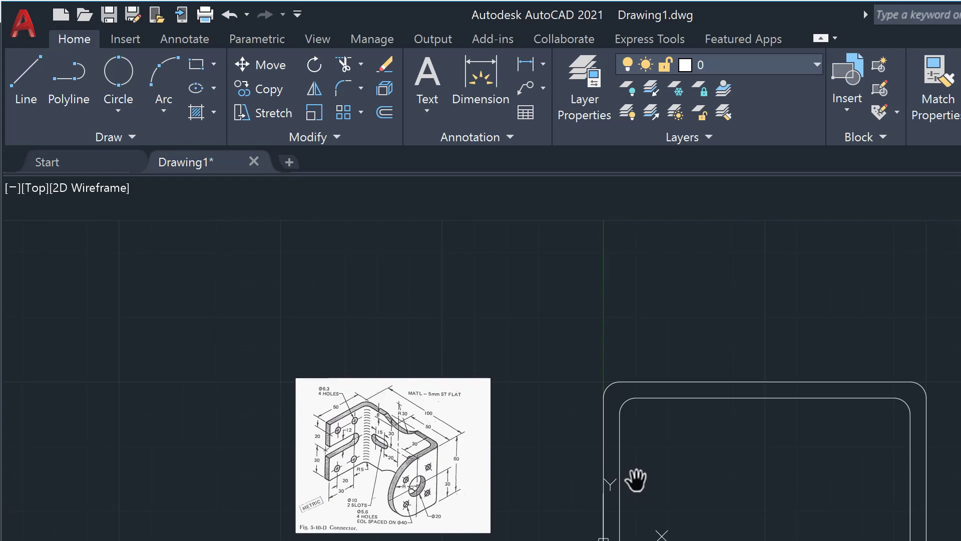
pyautogui.scroll(2, 636, 481)
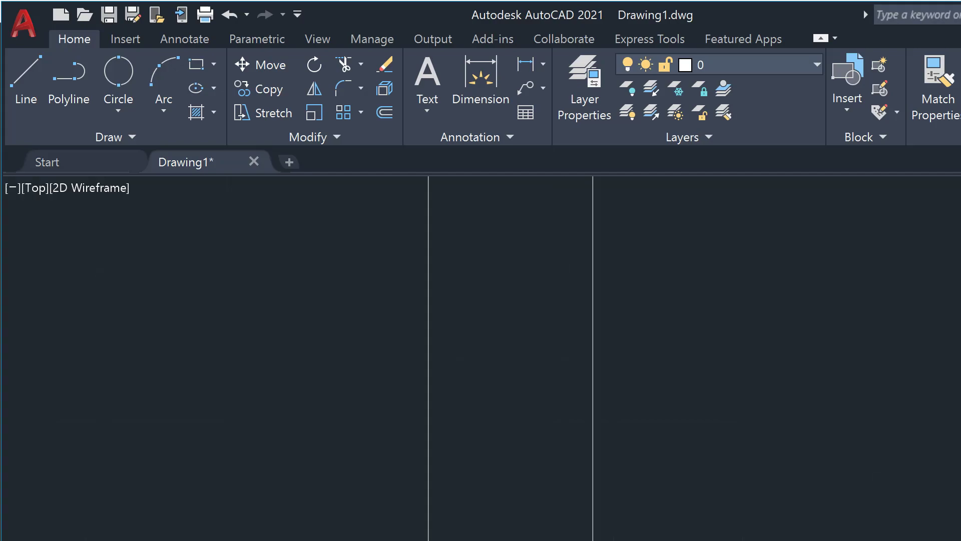
pyautogui.scroll(-2, 700, 496)
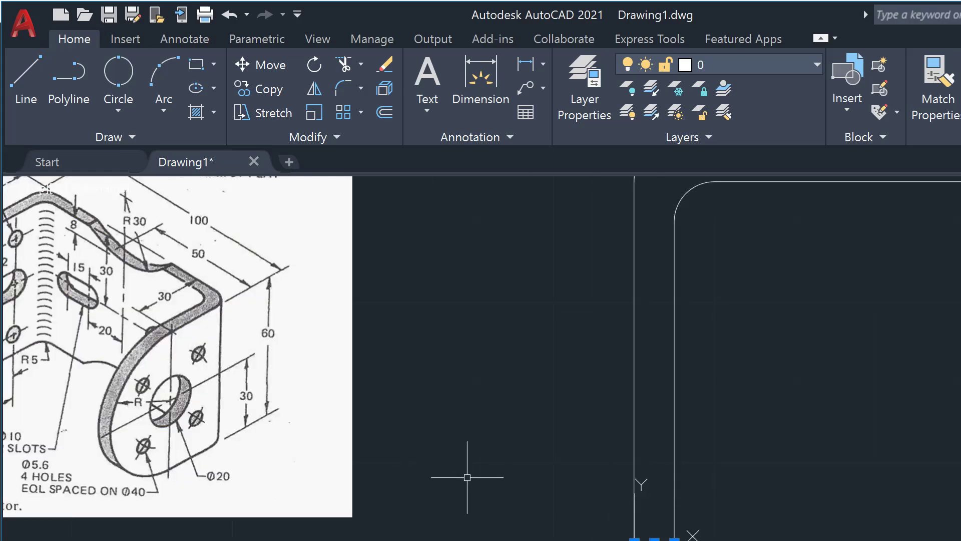
# - Offset the short line at the left leg's bottom by 10, then set a 6.3 distance
pyautogui.scroll(-2, 467, 477)
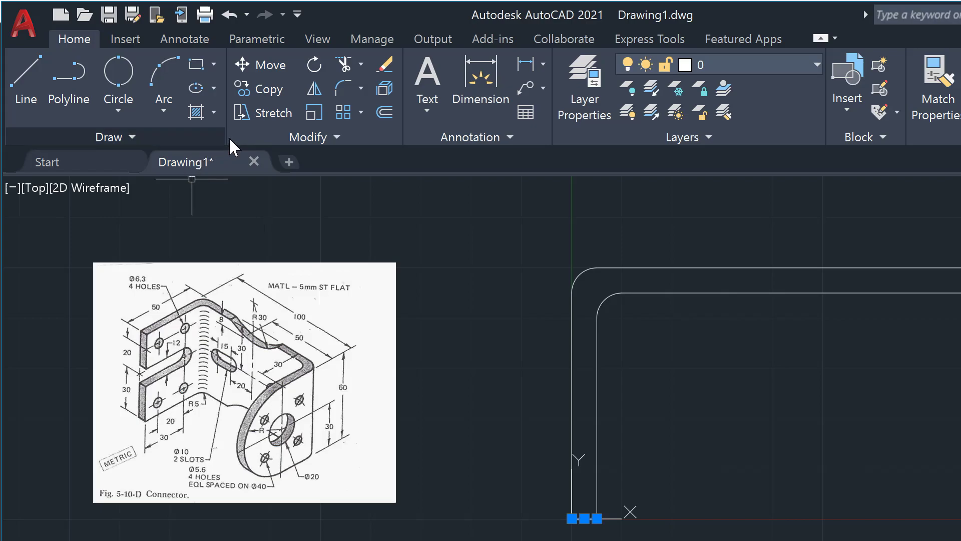
pyautogui.click(379, 111)
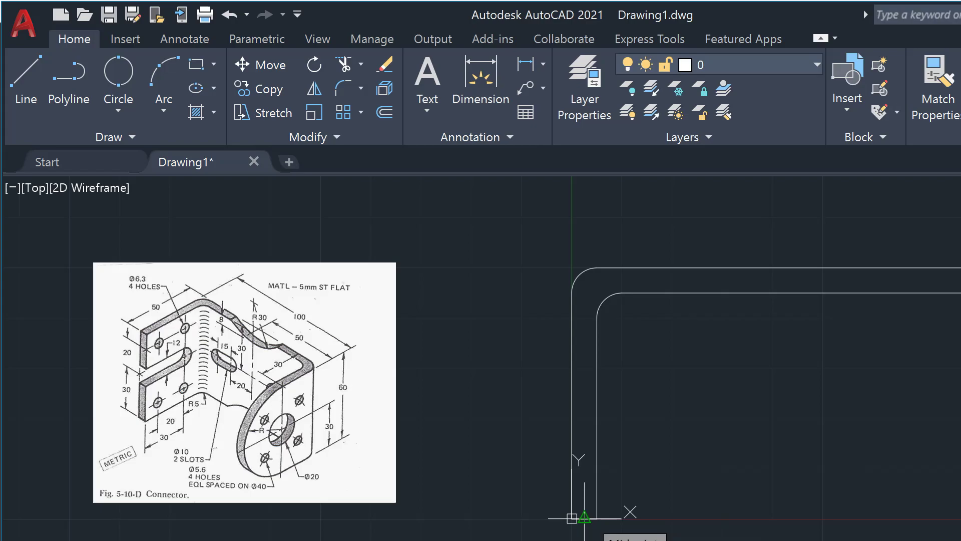
pyautogui.click(584, 517)
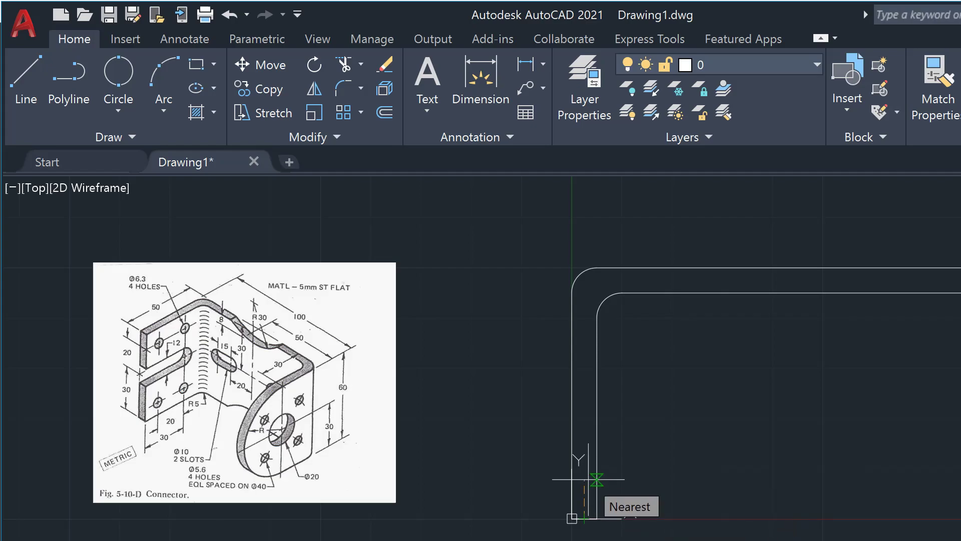
pyautogui.write('10')
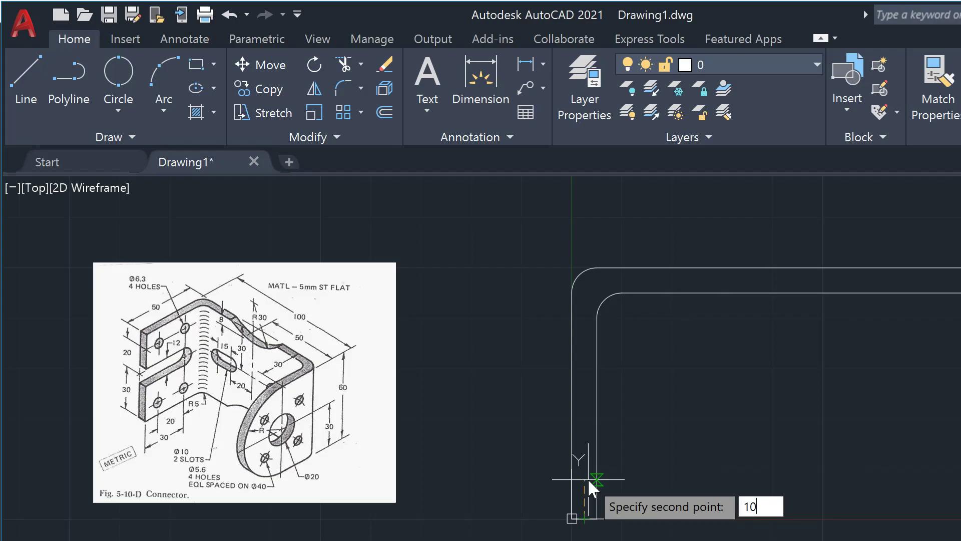
pyautogui.press('Return')
pyautogui.click(589, 476)
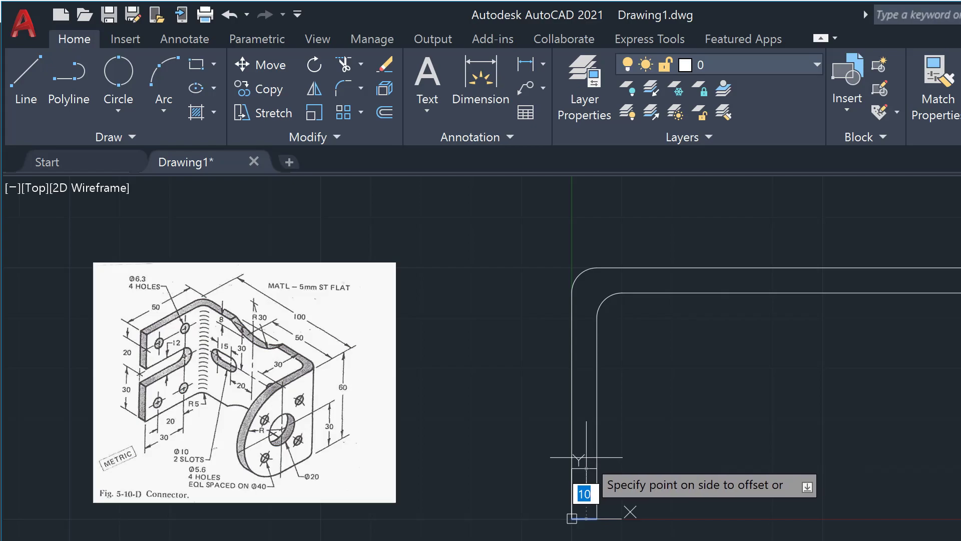
pyautogui.click(586, 461)
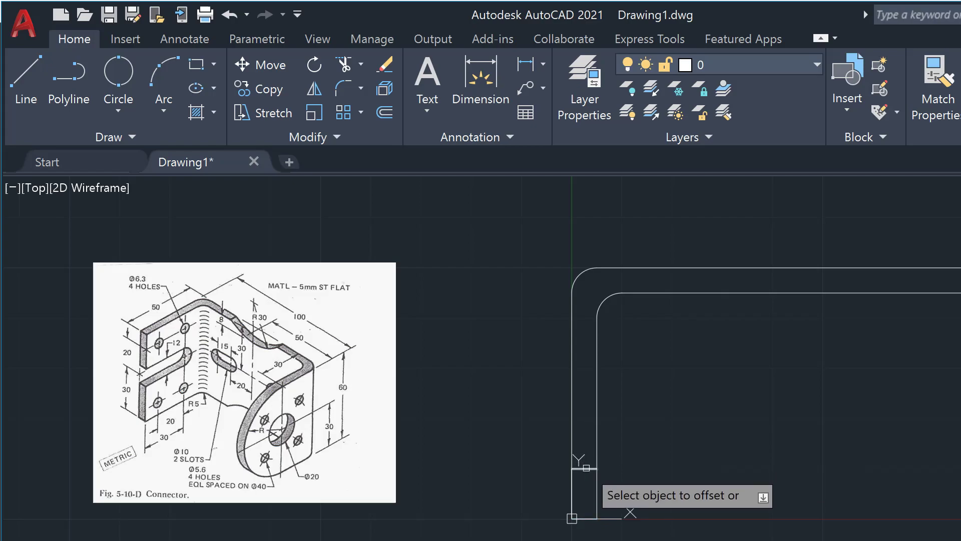
pyautogui.click(571, 463)
pyautogui.write('6')
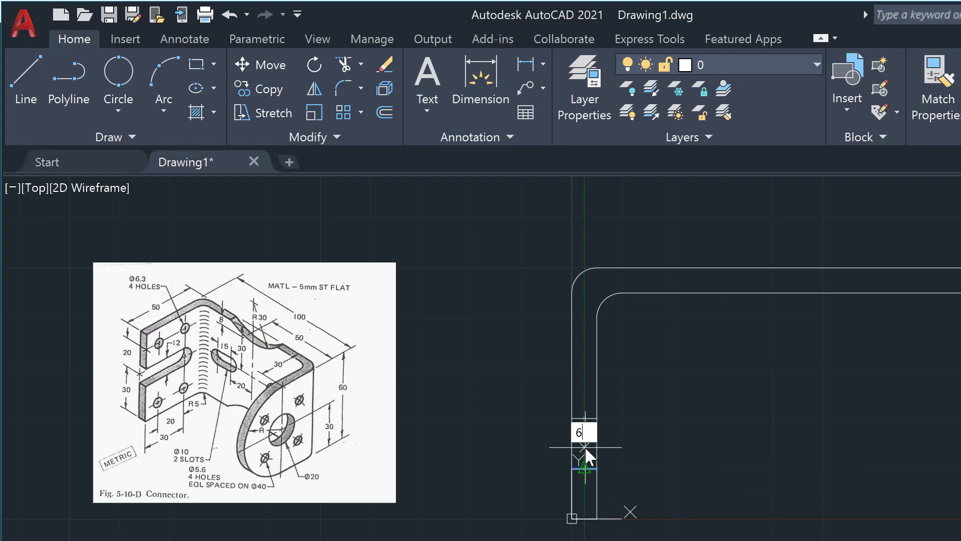
pyautogui.write('.3')
pyautogui.press('Return')
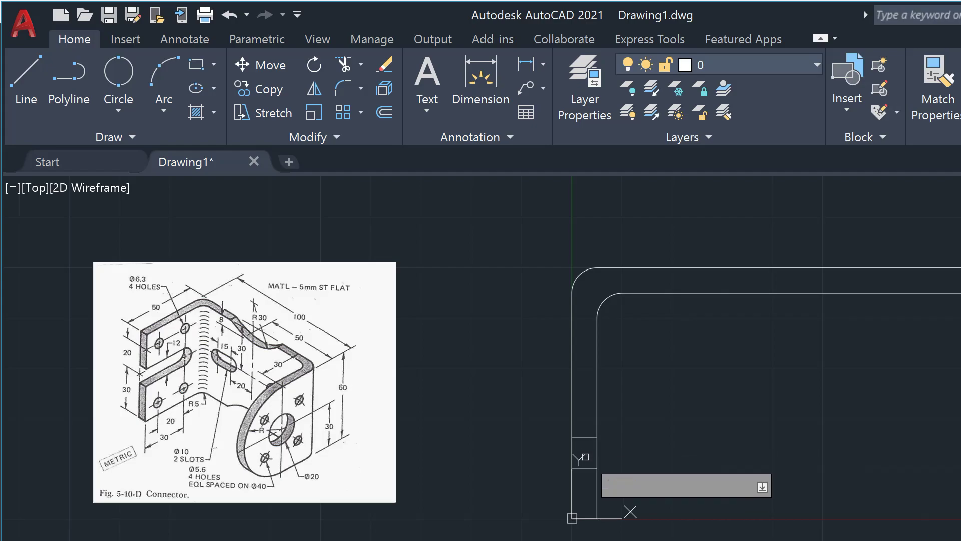
# - Offset a short cross line upward, then move the copy lower on the leg by its midpoint grip
pyautogui.click(584, 467)
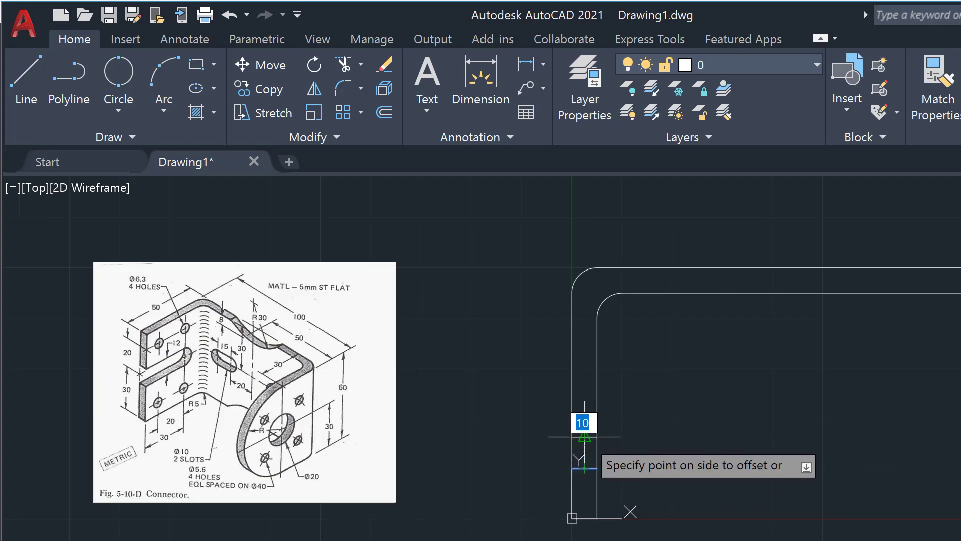
pyautogui.click(585, 437)
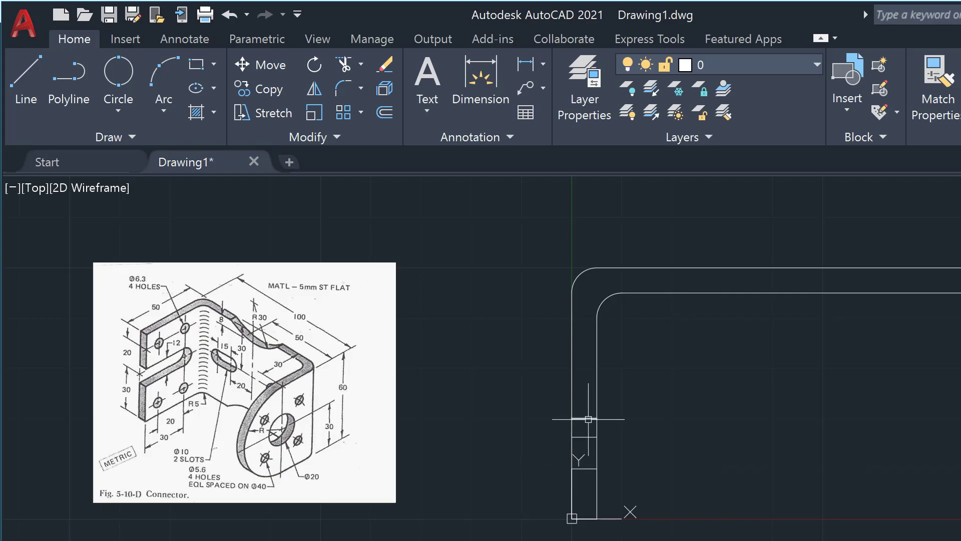
pyautogui.click(585, 419)
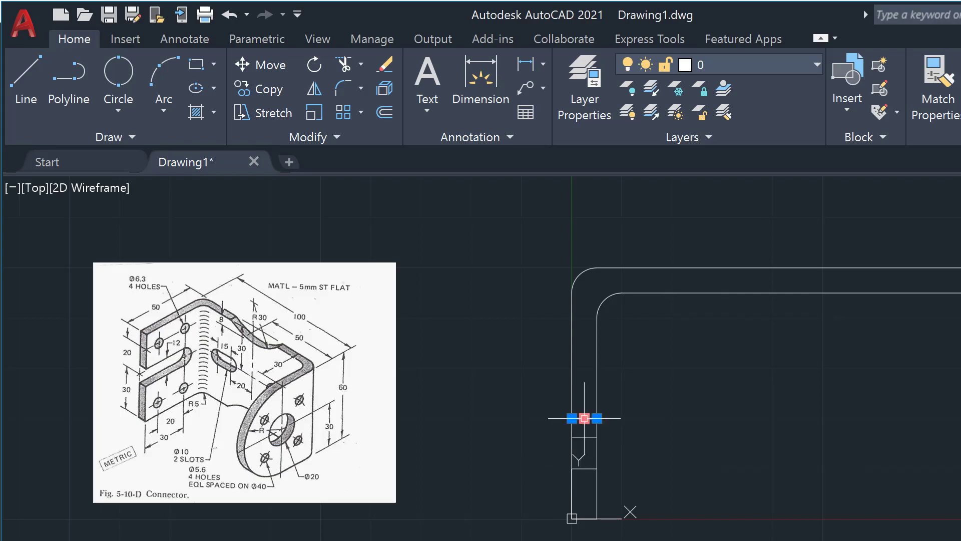
pyautogui.click(584, 418)
pyautogui.click(590, 437)
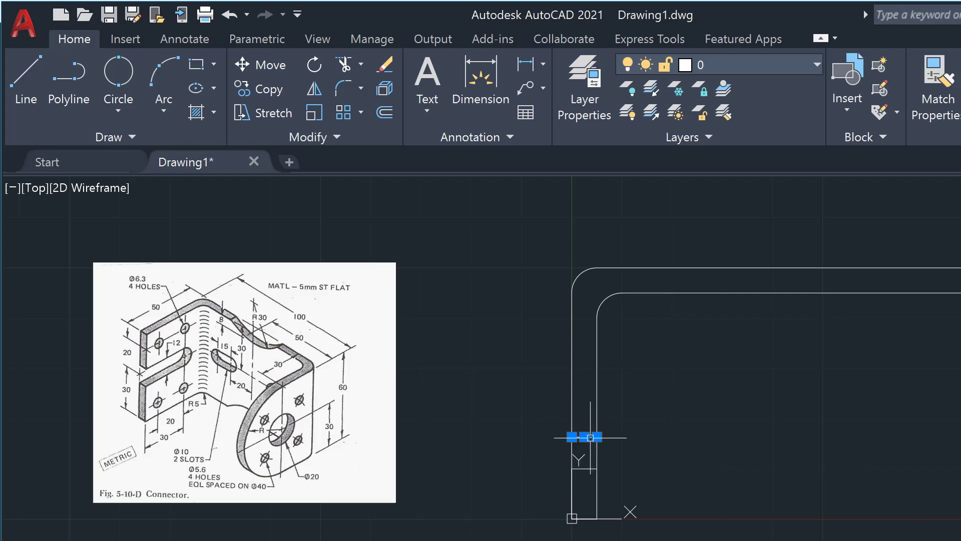
pyautogui.click(584, 468)
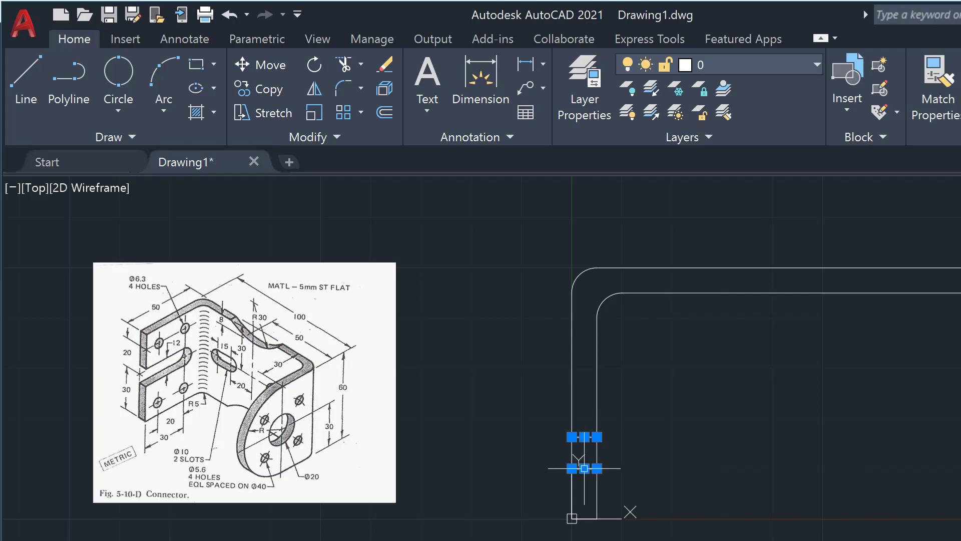
# - Start a 20-unit offset of the lower short cross line, then cancel it
pyautogui.click(384, 110)
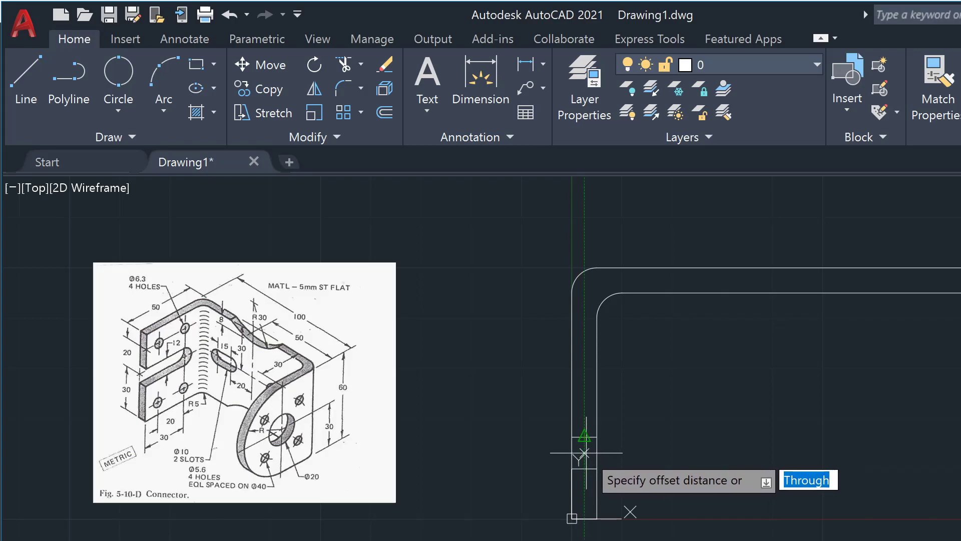
pyautogui.click(584, 452)
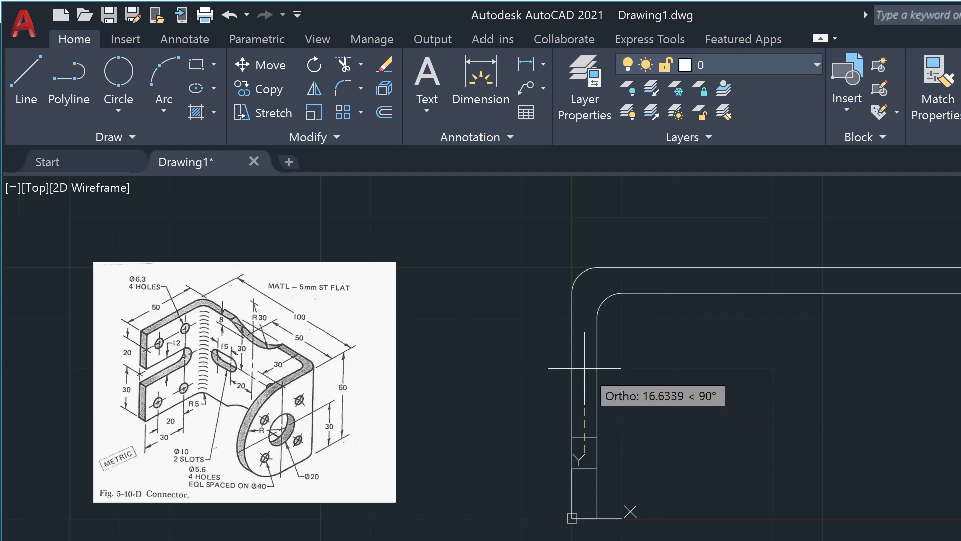
pyautogui.write('20')
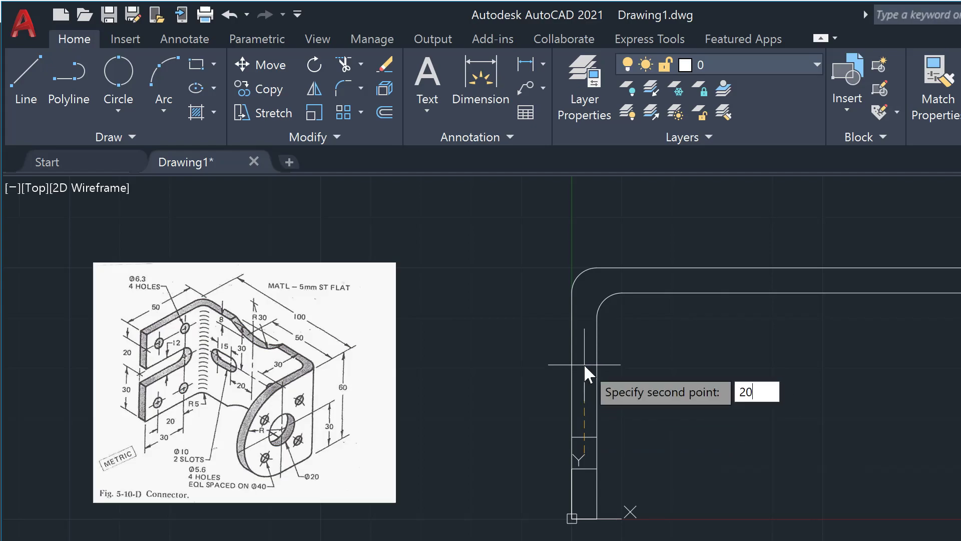
pyautogui.press('Return')
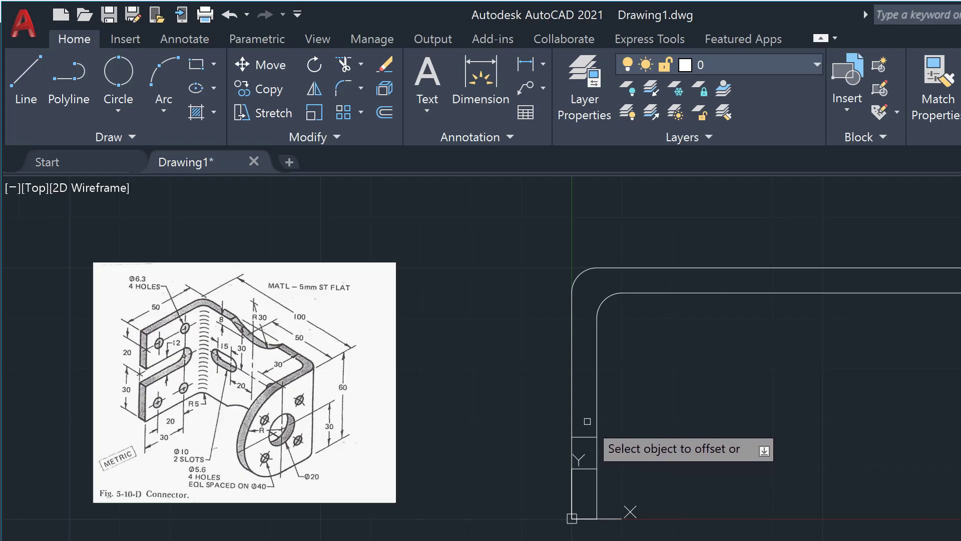
pyautogui.click(584, 468)
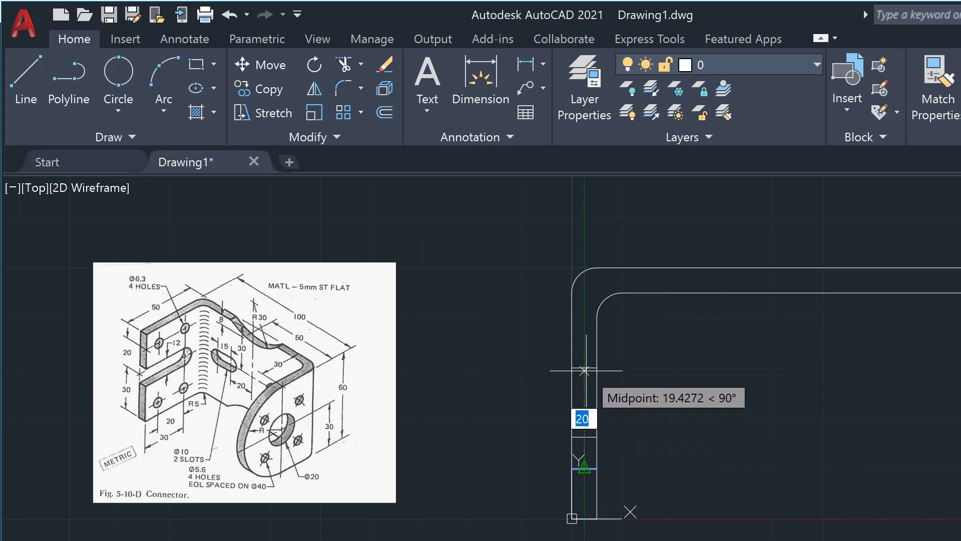
pyautogui.press('Escape')
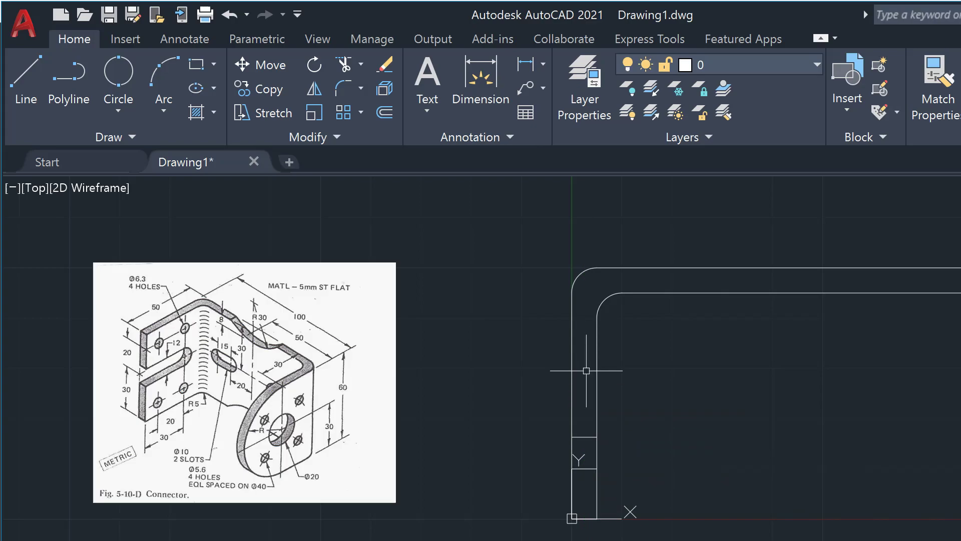
# - Retry the 20-unit offset on the short cross line, cancelling again
pyautogui.click(586, 467)
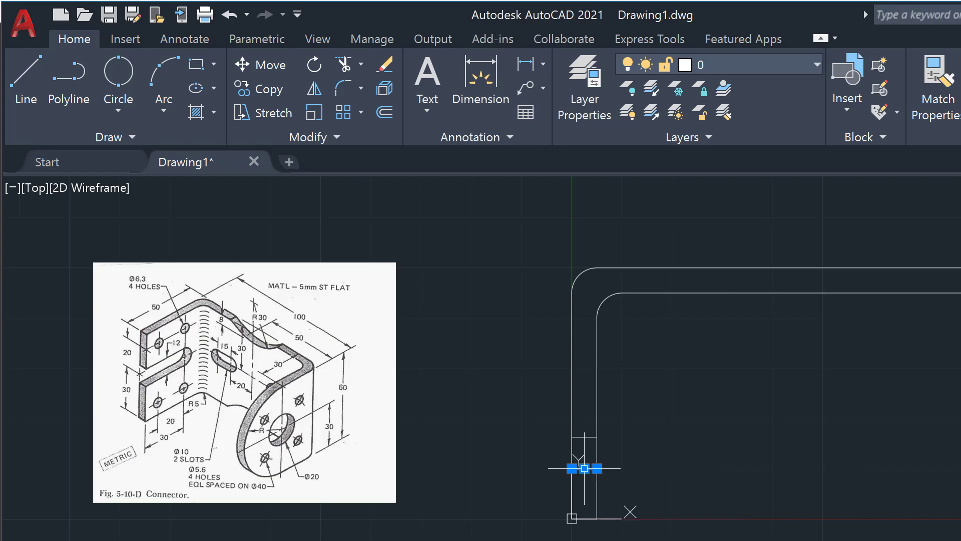
pyautogui.click(384, 112)
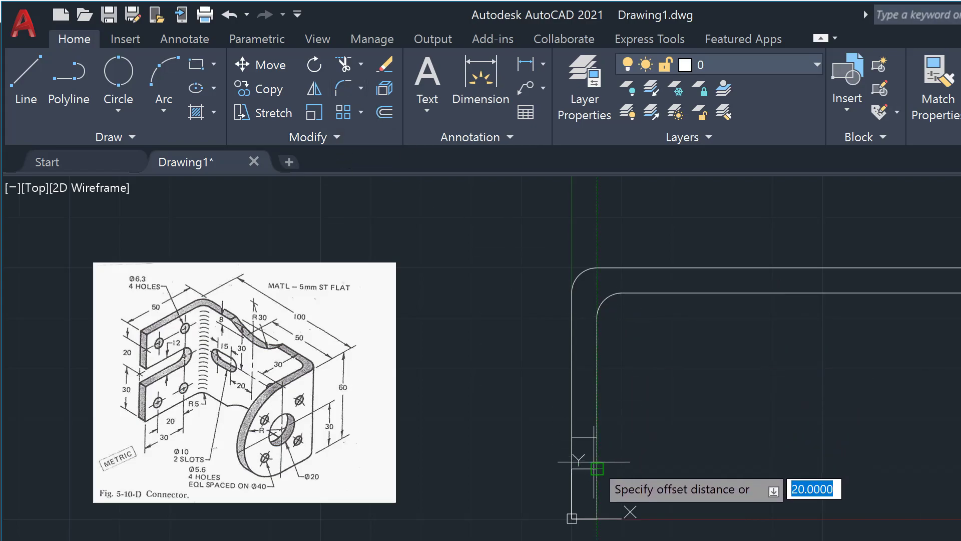
pyautogui.click(584, 469)
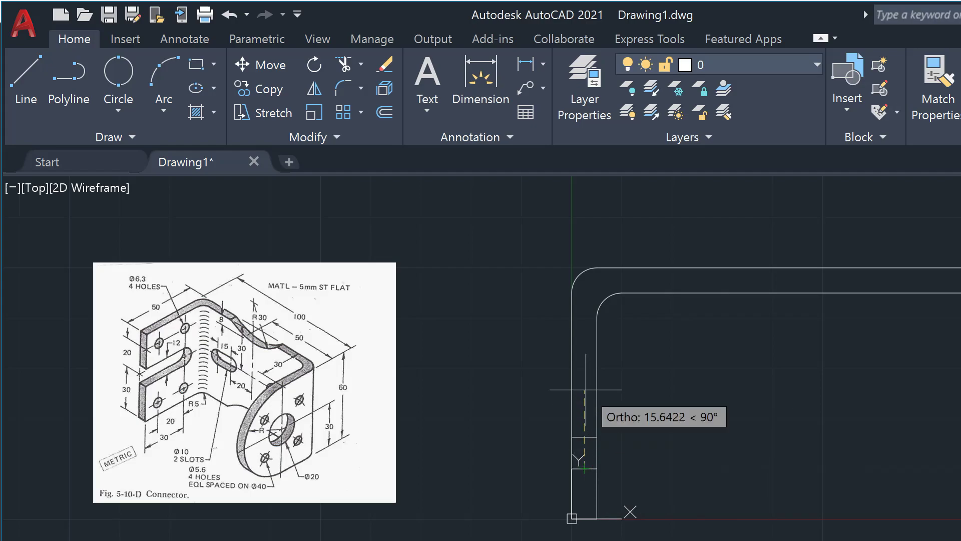
pyautogui.write('20')
pyautogui.press('Return')
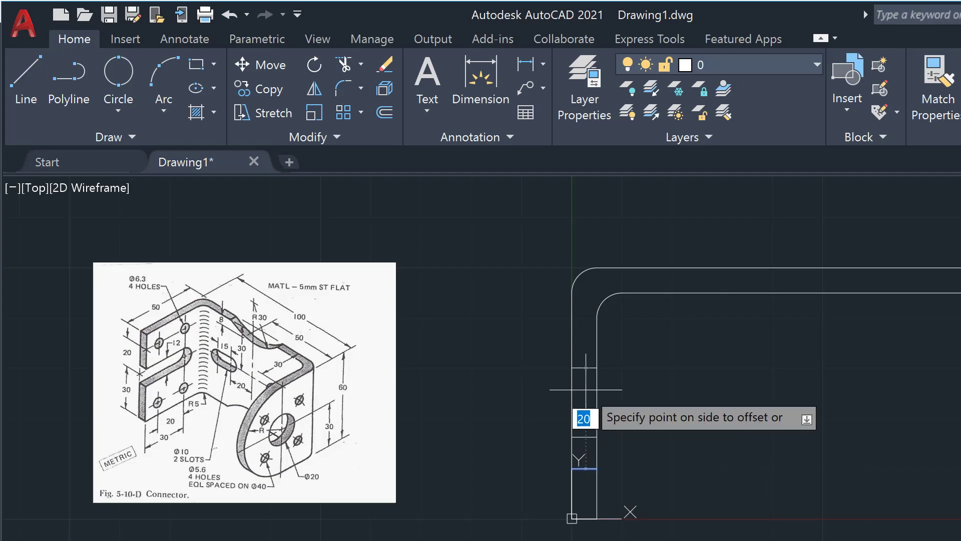
pyautogui.click(584, 430)
pyautogui.press('Escape')
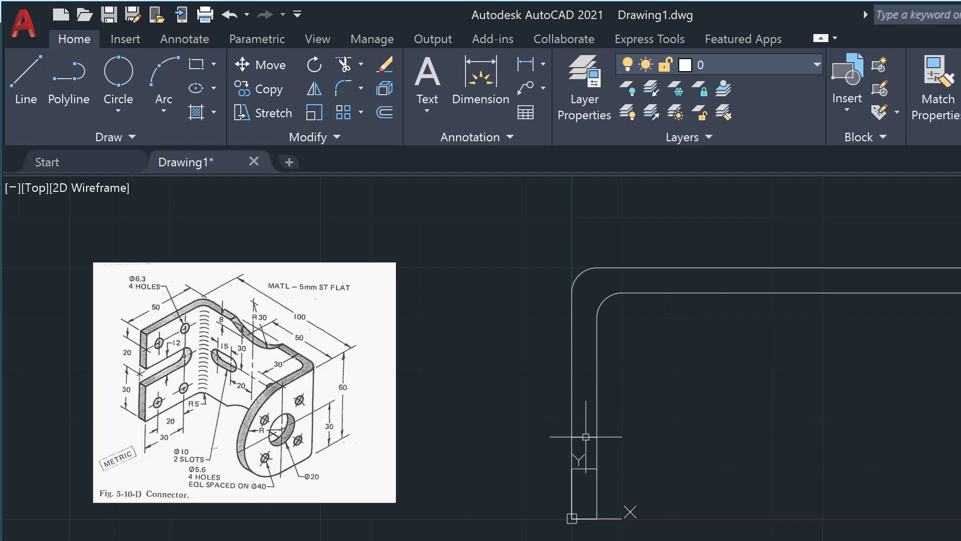
# - Offset the upper and lower cross lines 20 units further up the left leg
pyautogui.click(584, 437)
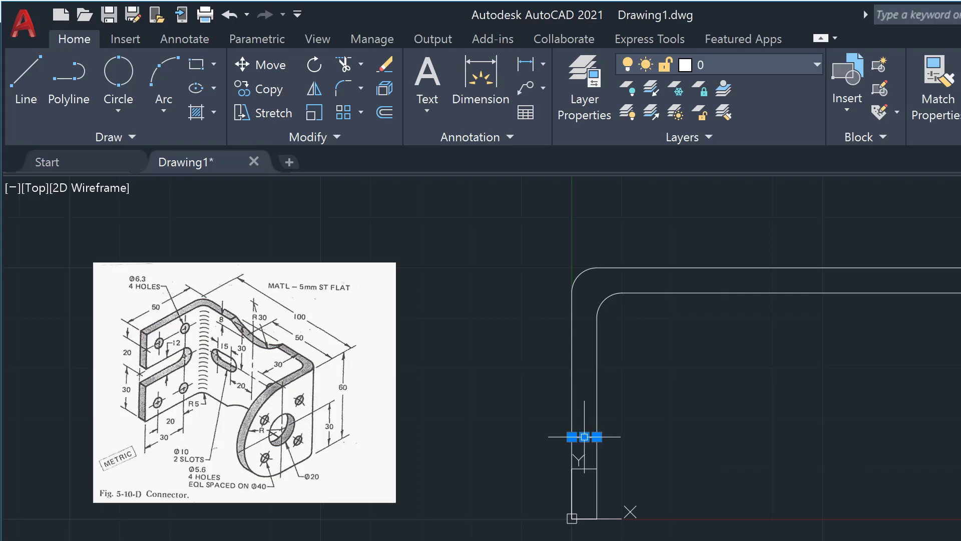
pyautogui.click(385, 112)
pyautogui.click(584, 436)
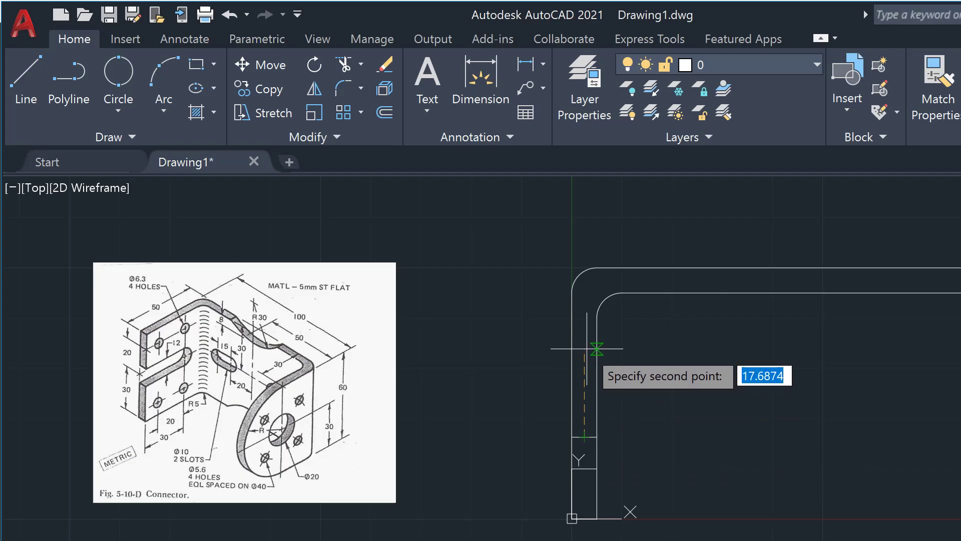
pyautogui.write('20')
pyautogui.press('Return')
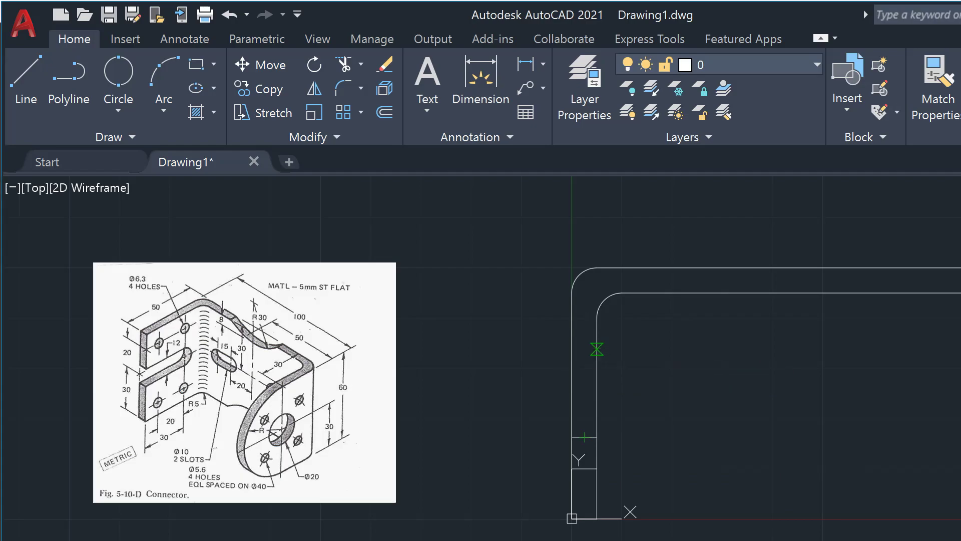
pyautogui.click(584, 436)
pyautogui.click(586, 348)
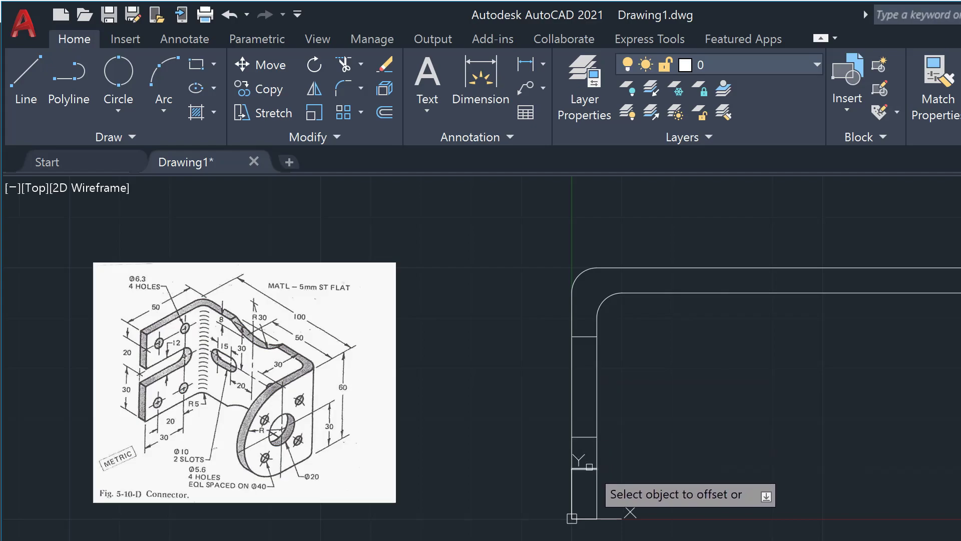
pyautogui.click(590, 468)
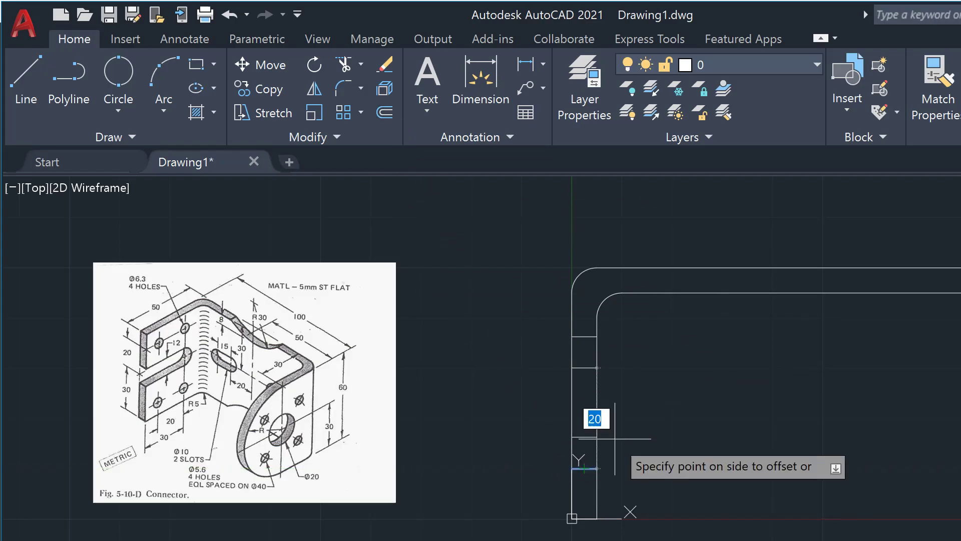
pyautogui.click(597, 384)
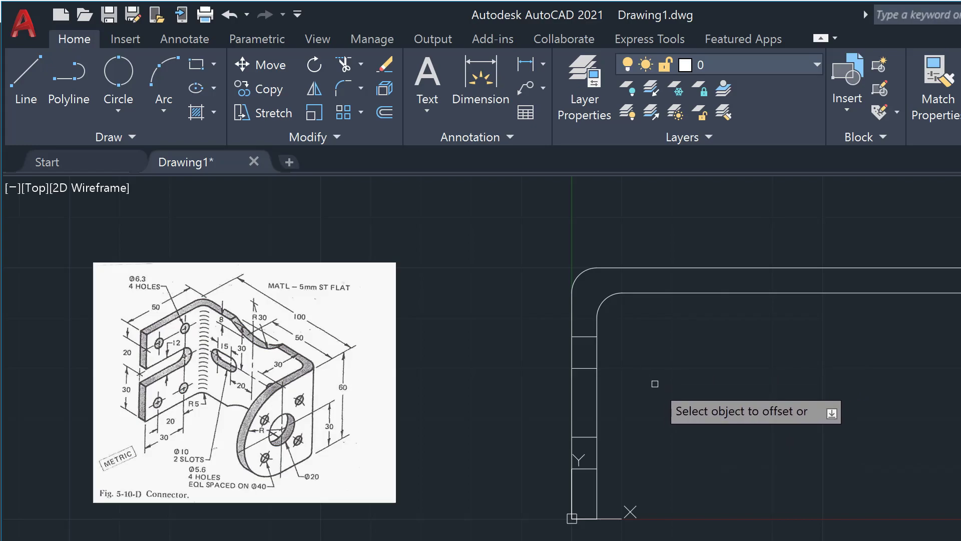
# - Offset the next cross line in the leg by 3.15
pyautogui.scroll(2, 655, 383)
pyautogui.scroll(-2, 654, 383)
pyautogui.scroll(-2, 655, 384)
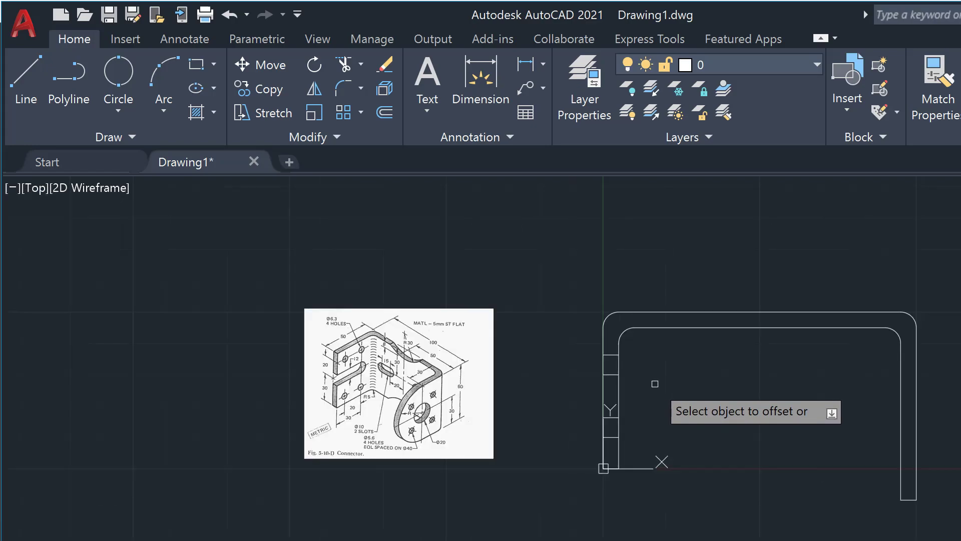
pyautogui.scroll(2, 624, 429)
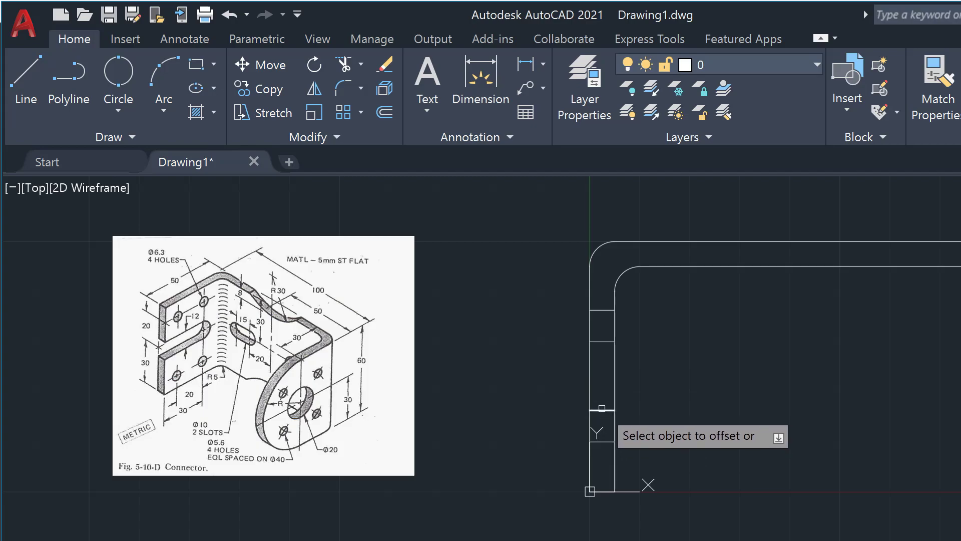
pyautogui.click(602, 410)
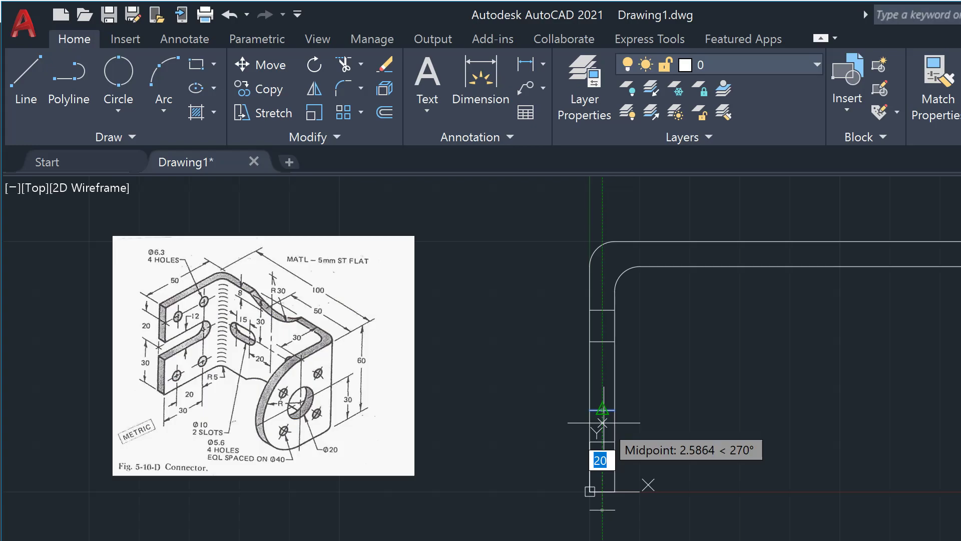
pyautogui.write('3.15')
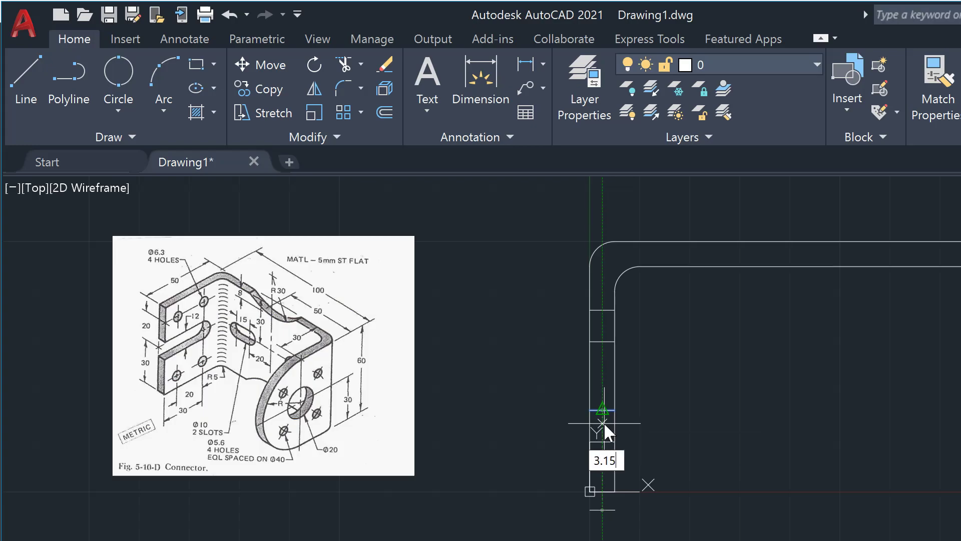
pyautogui.press('Return')
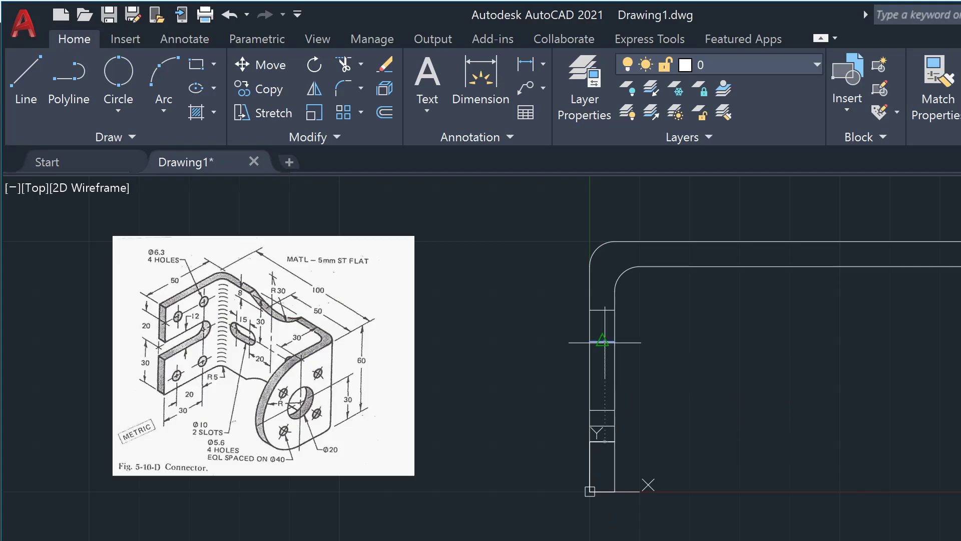
# - Offset another cross line by 3.15, then set a 30 offset distance for the lower line
pyautogui.click(603, 342)
pyautogui.write('3.')
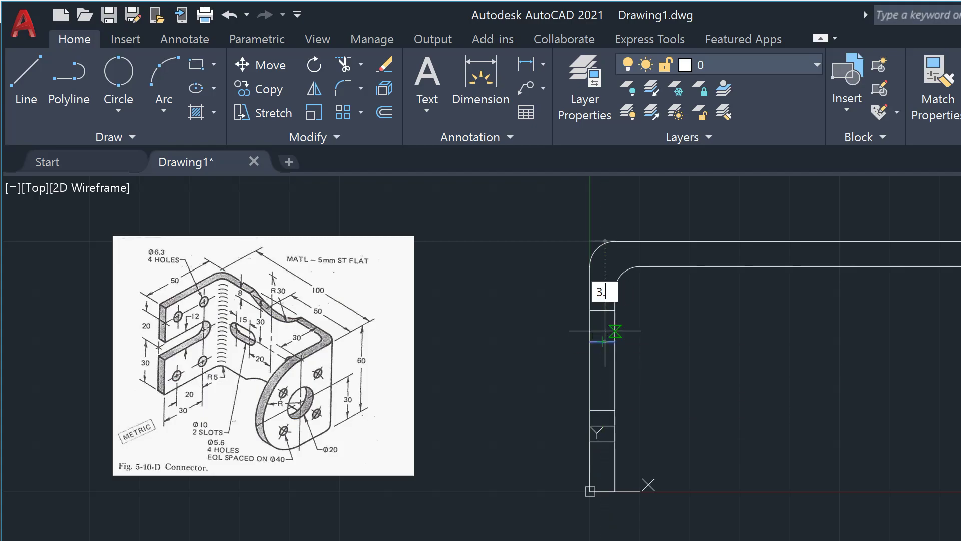
pyautogui.write('15')
pyautogui.press('Return')
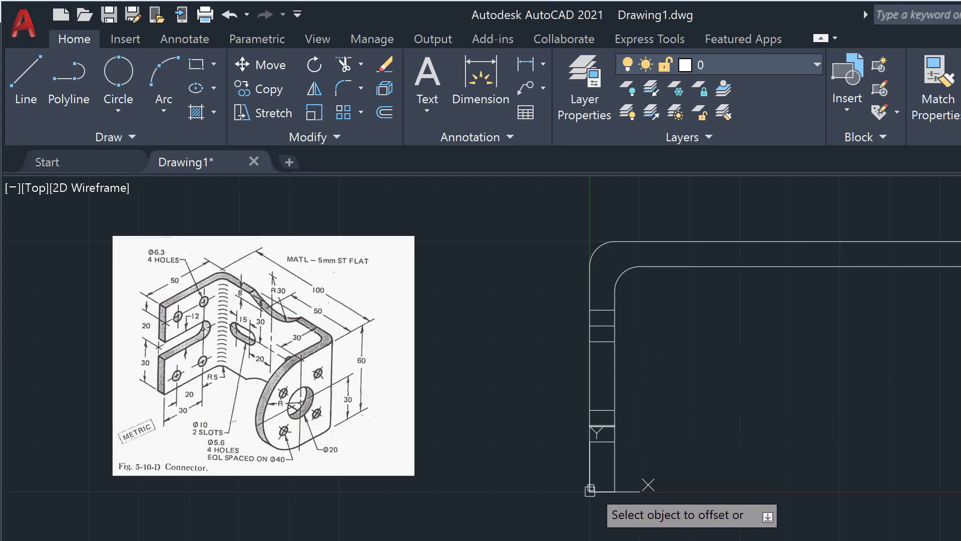
pyautogui.click(606, 491)
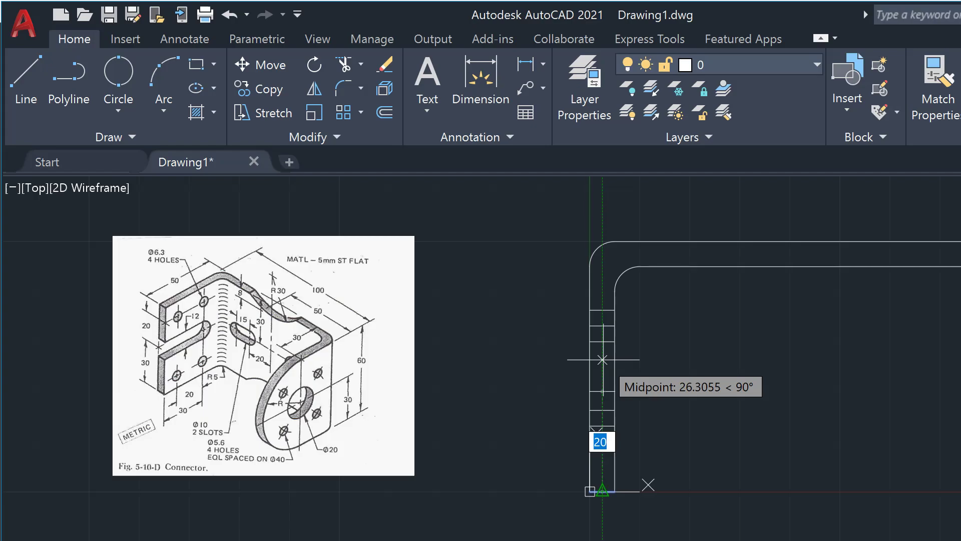
pyautogui.write('30')
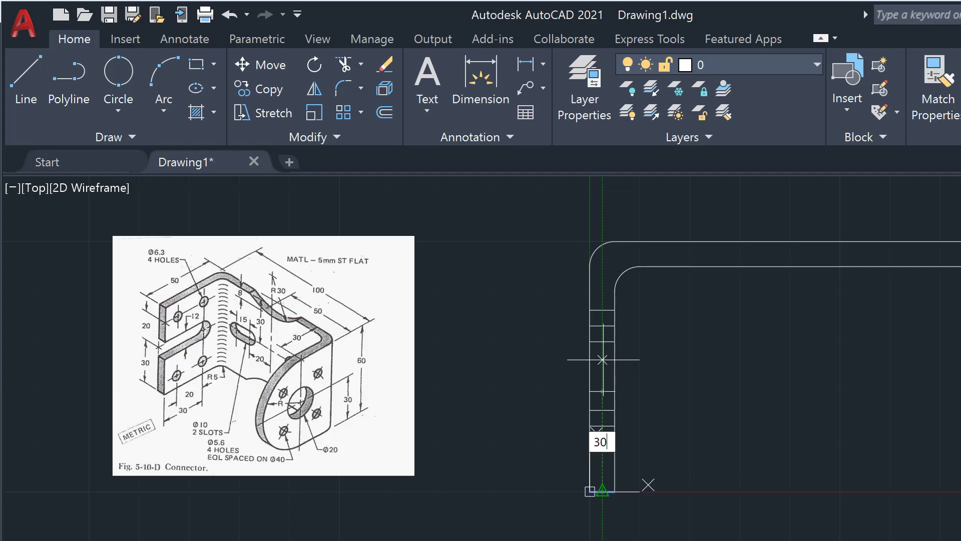
pyautogui.press('Return')
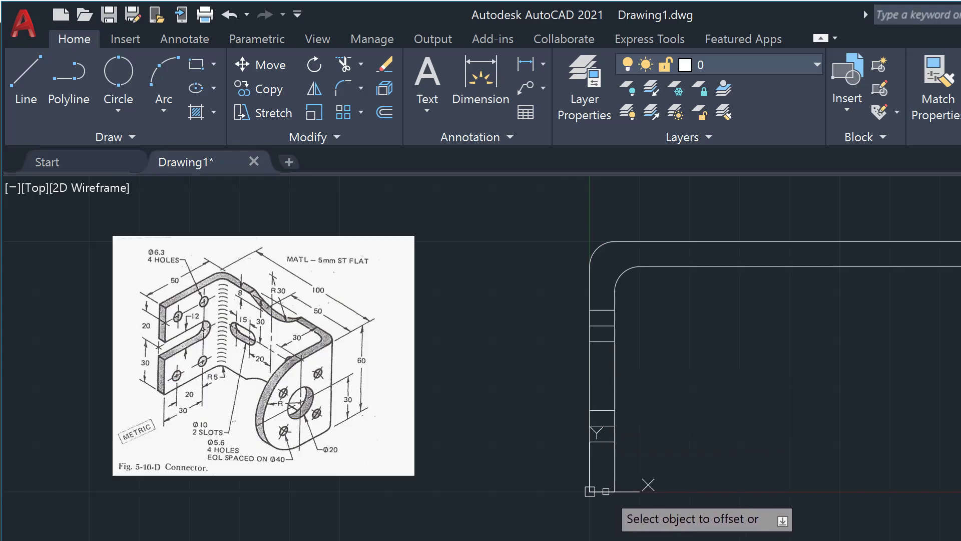
# - Offset another cross line 30 further up the bracket's left leg
pyautogui.click(602, 491)
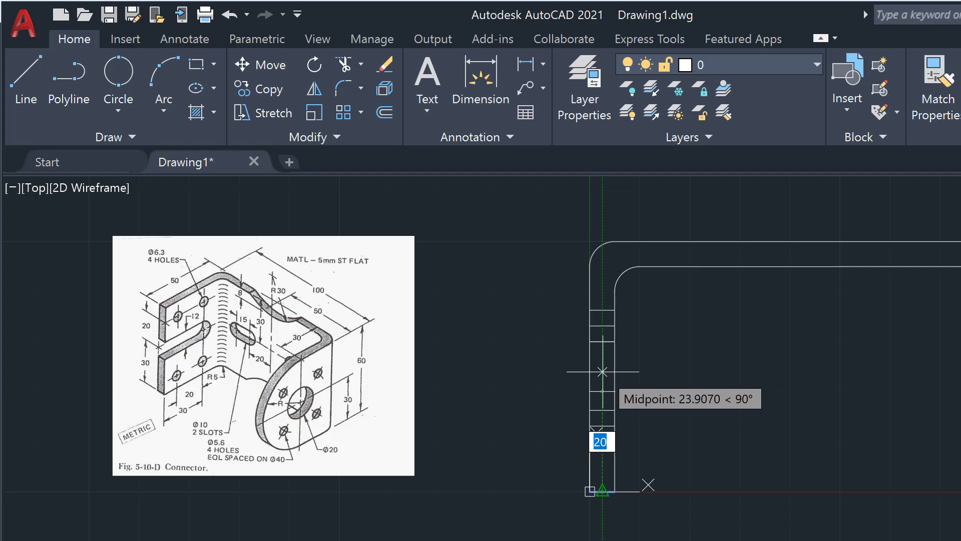
pyautogui.write('30')
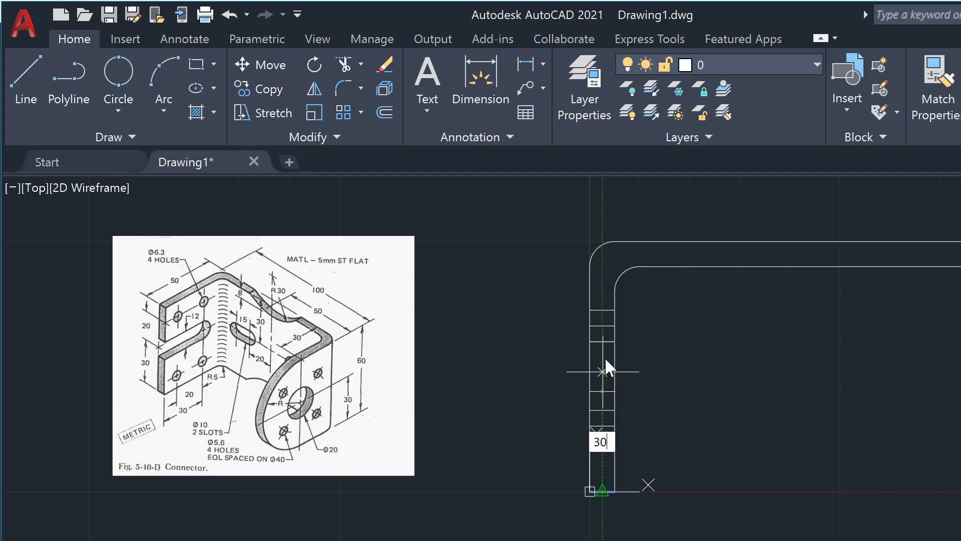
pyautogui.press('Return')
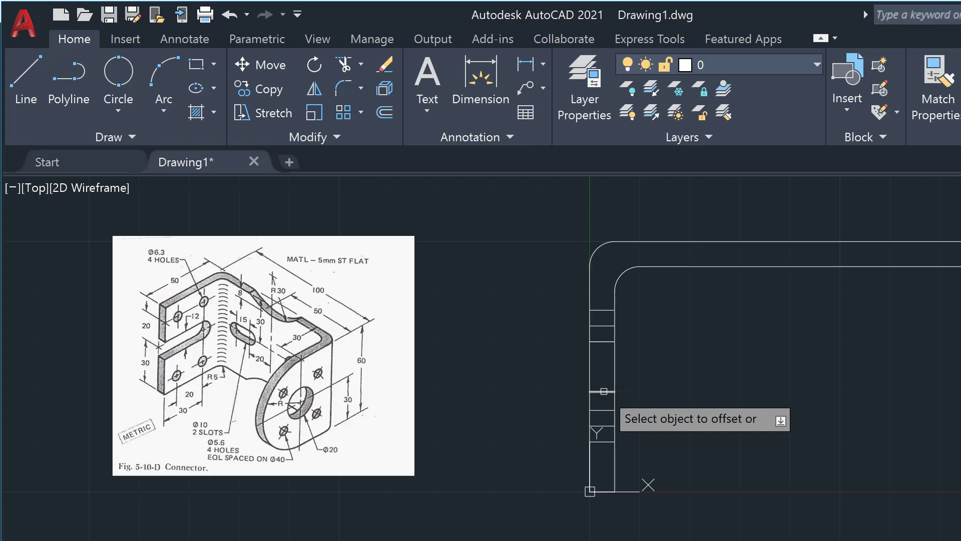
# - Finish offsetting and delete the stray short cross line in the leg
pyautogui.click(604, 391)
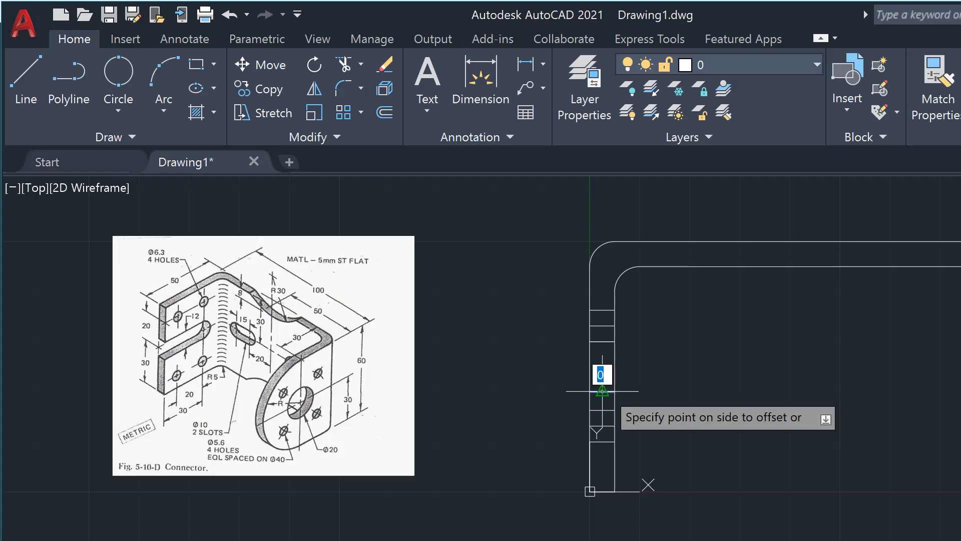
pyautogui.press('Escape')
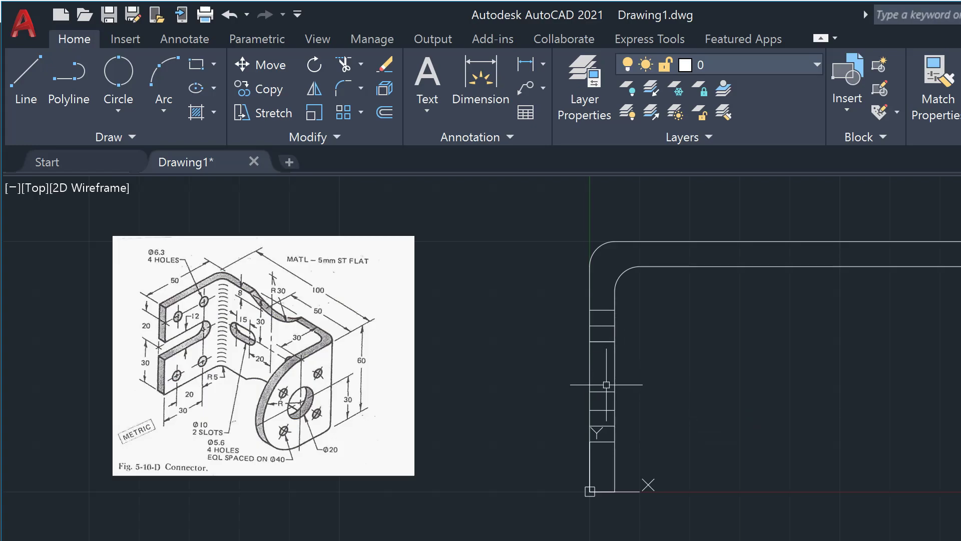
pyautogui.click(602, 391)
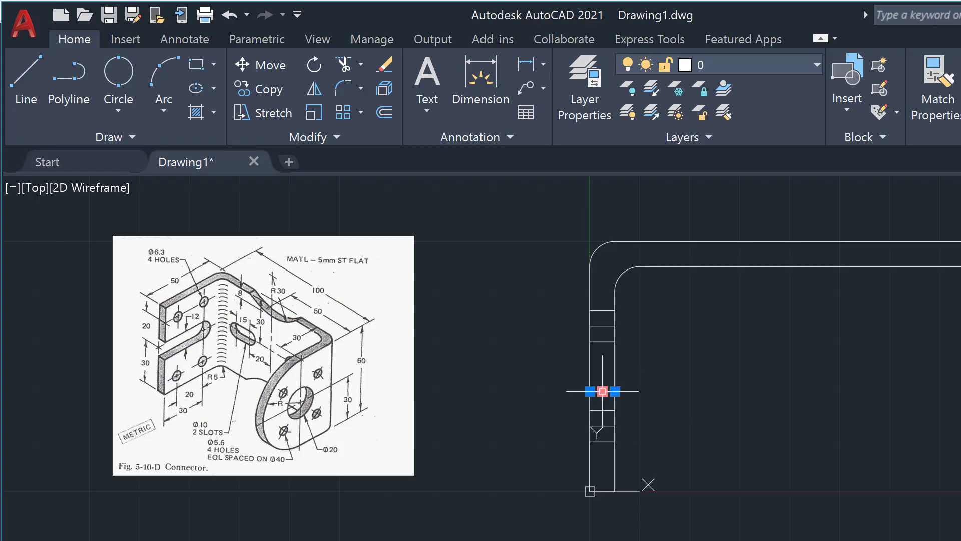
pyautogui.press('Delete')
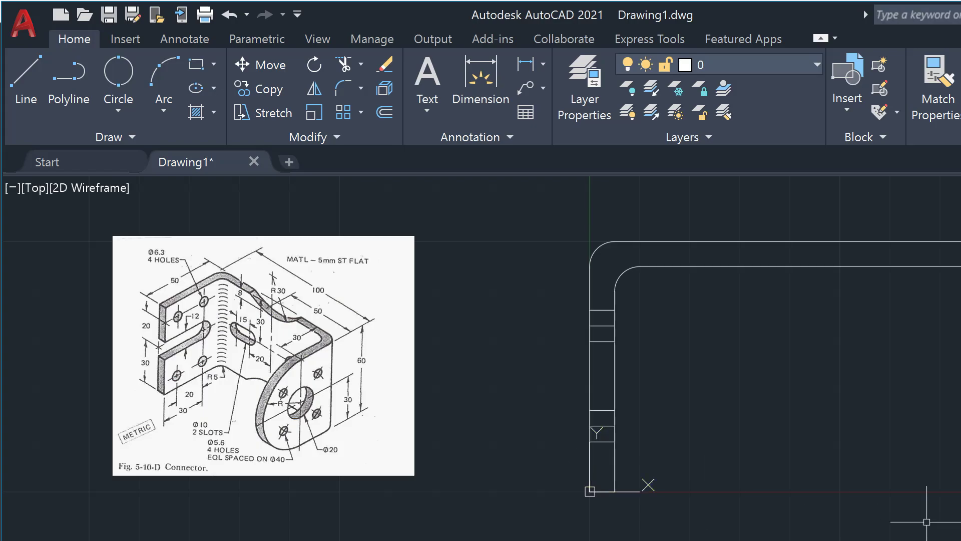
pyautogui.scroll(-3, 927, 521)
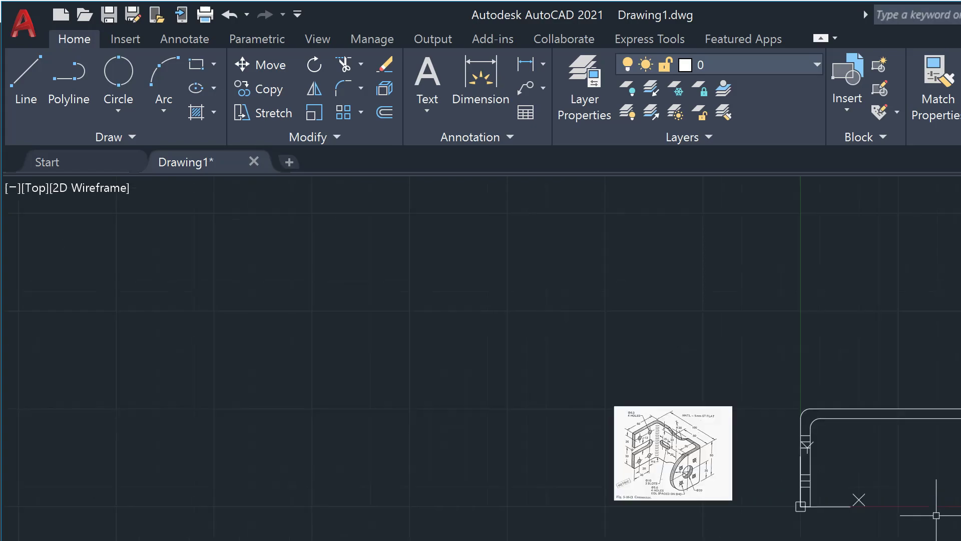
pyautogui.scroll(4, 926, 521)
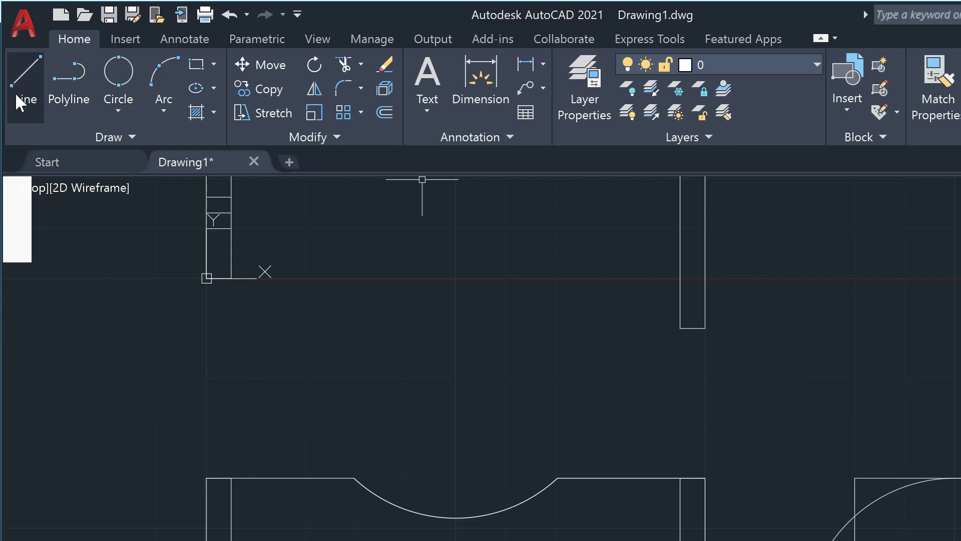
pyautogui.click(28, 74)
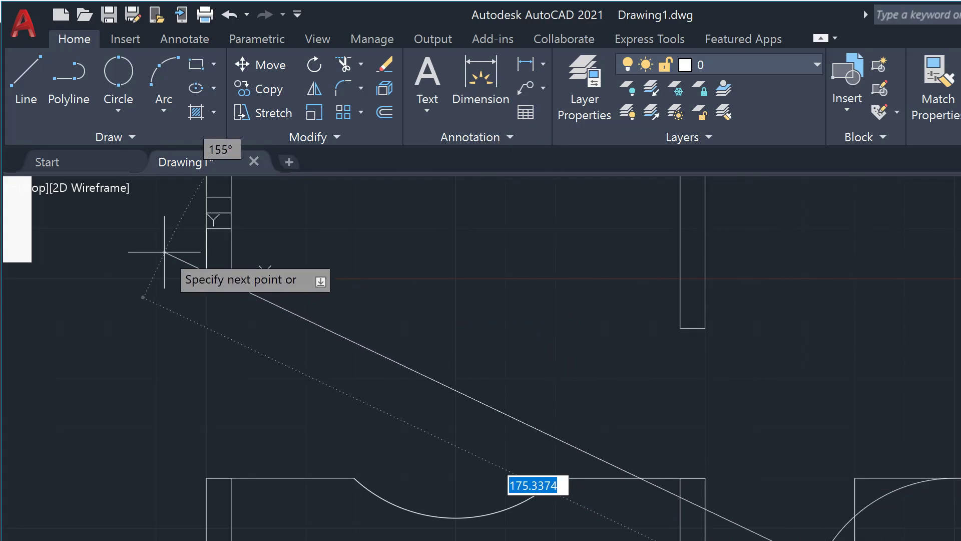
pyautogui.scroll(-6, 166, 252)
pyautogui.scroll(4, 59, 224)
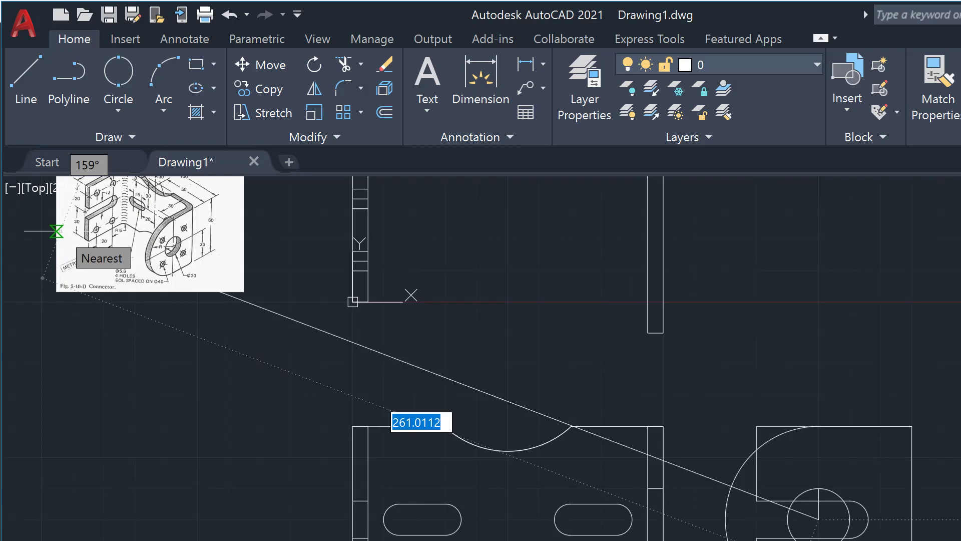
pyautogui.scroll(2, 57, 231)
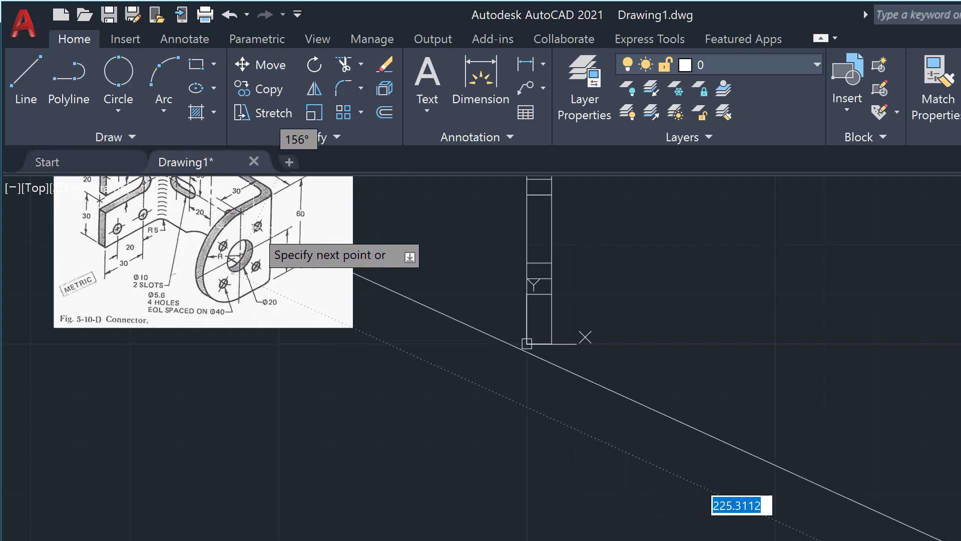
pyautogui.scroll(4, 255, 227)
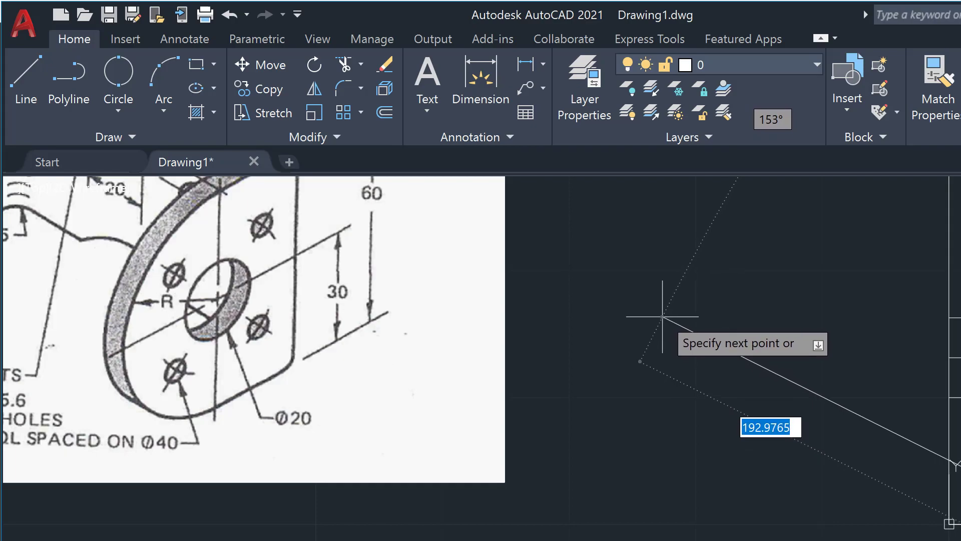
pyautogui.scroll(-5, 592, 289)
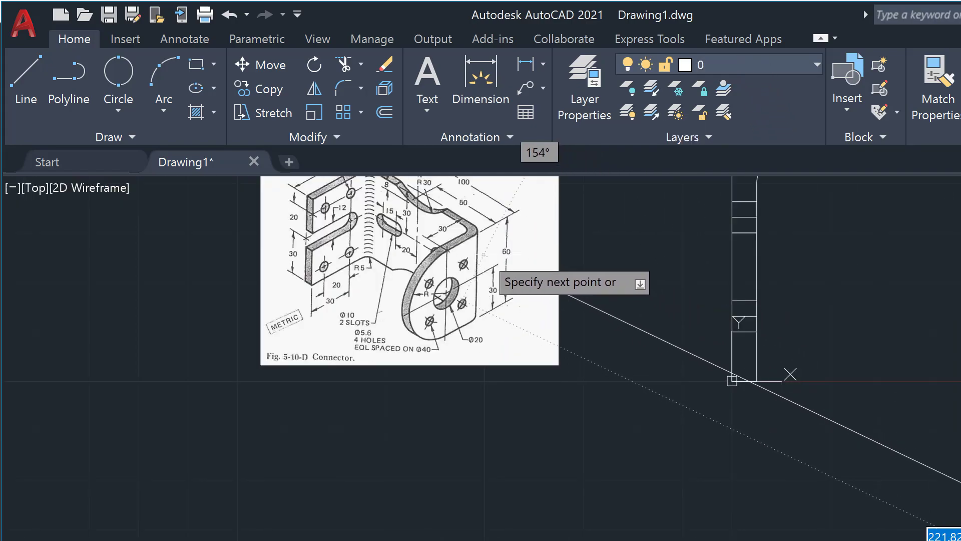
pyautogui.scroll(2, 484, 253)
pyautogui.scroll(-4, 484, 255)
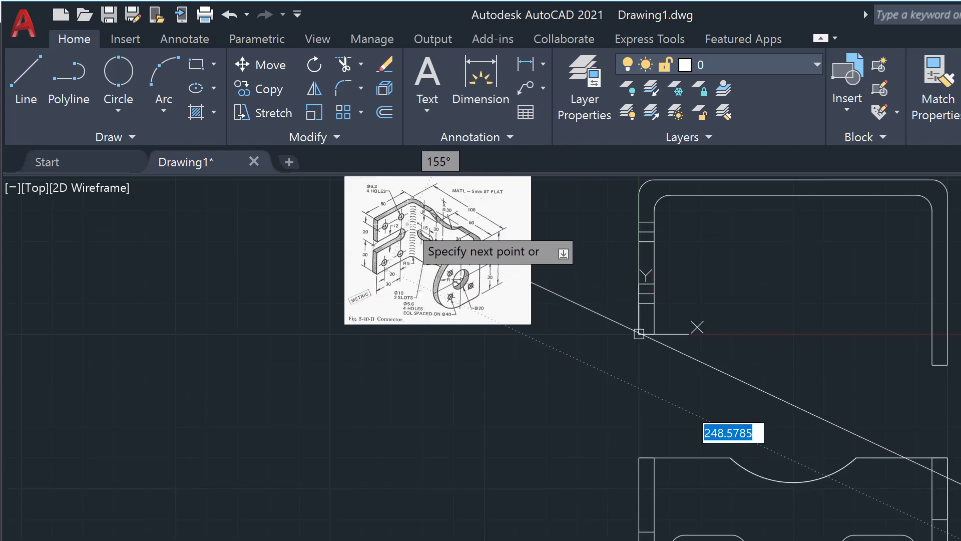
pyautogui.scroll(2, 408, 223)
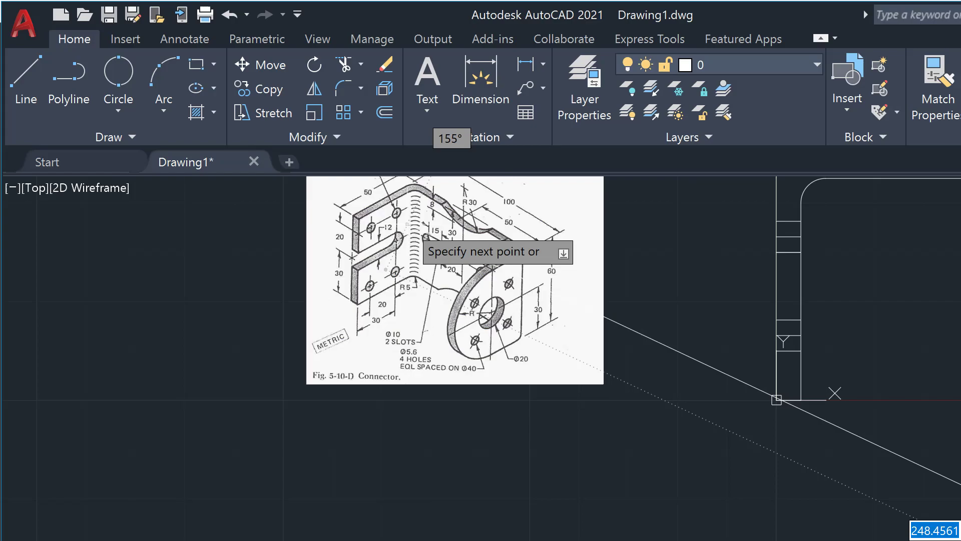
pyautogui.scroll(2, 409, 224)
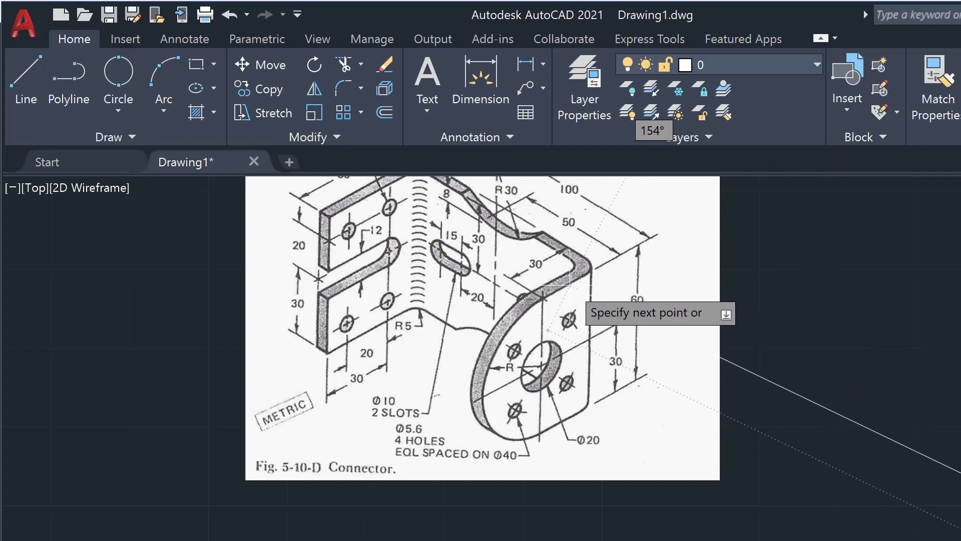
pyautogui.scroll(-2, 572, 285)
pyautogui.scroll(-2, 572, 280)
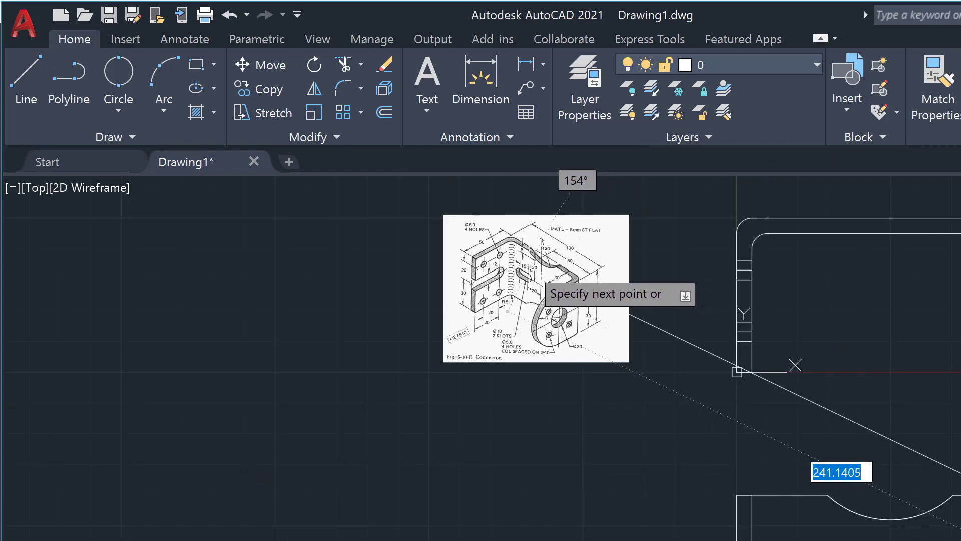
pyautogui.press('Escape')
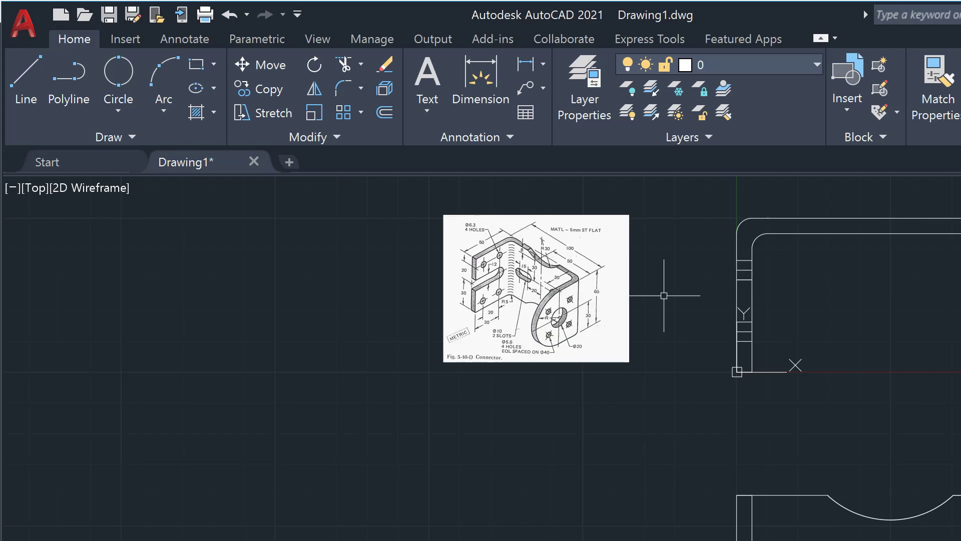
pyautogui.click(33, 76)
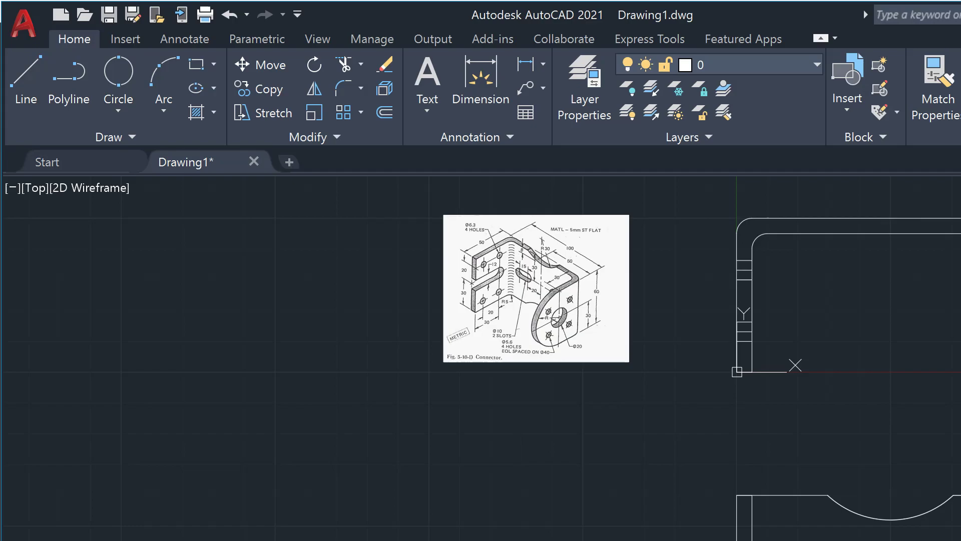
# - Shrink the Fig. 5-10-D Connector reference image and switch back to AutoCAD
pyautogui.scroll(2, 801, 401)
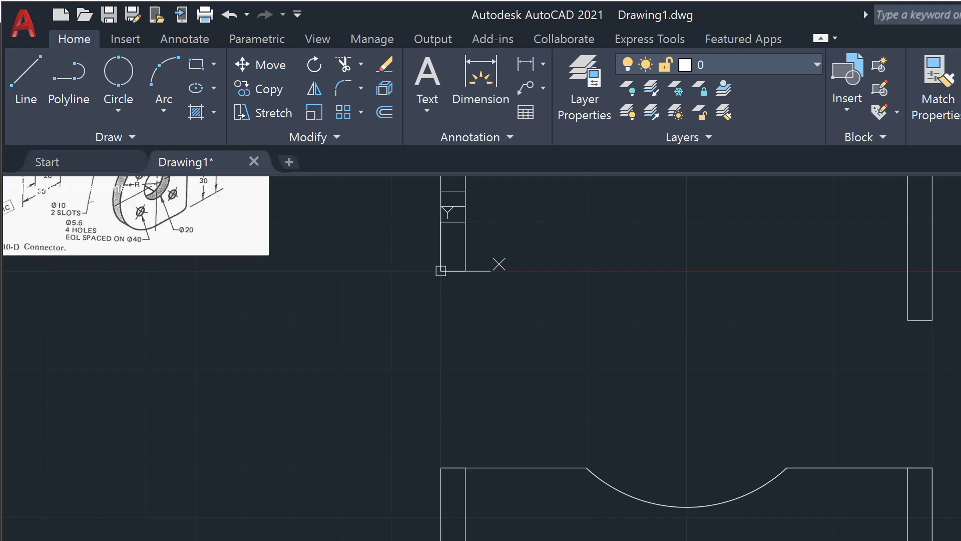
pyautogui.scroll(2, 931, 525)
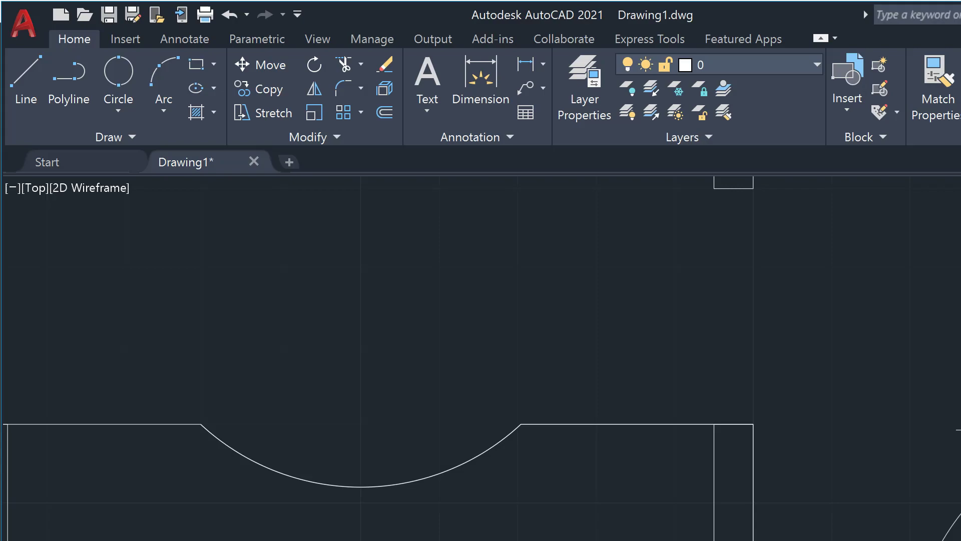
pyautogui.scroll(-3, 179, 328)
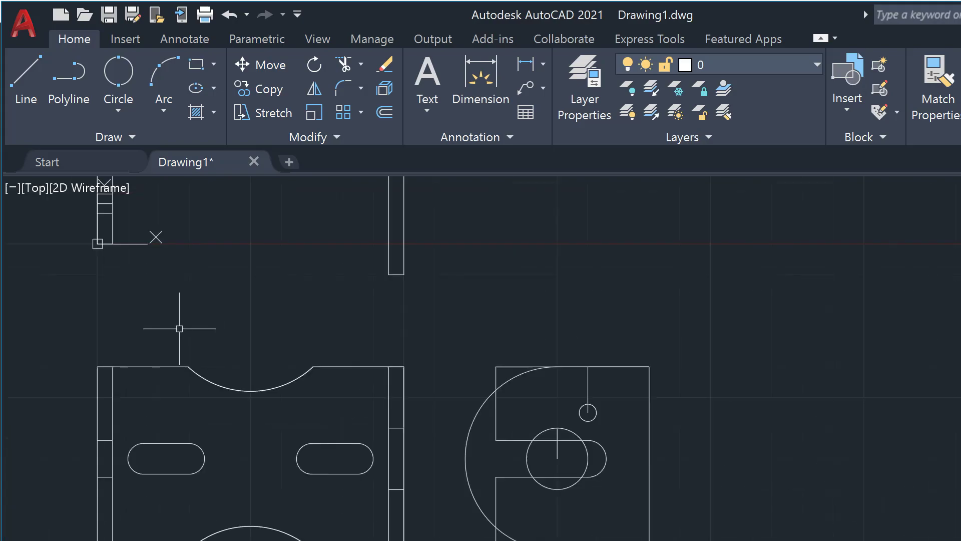
pyautogui.scroll(-5, 111, 231)
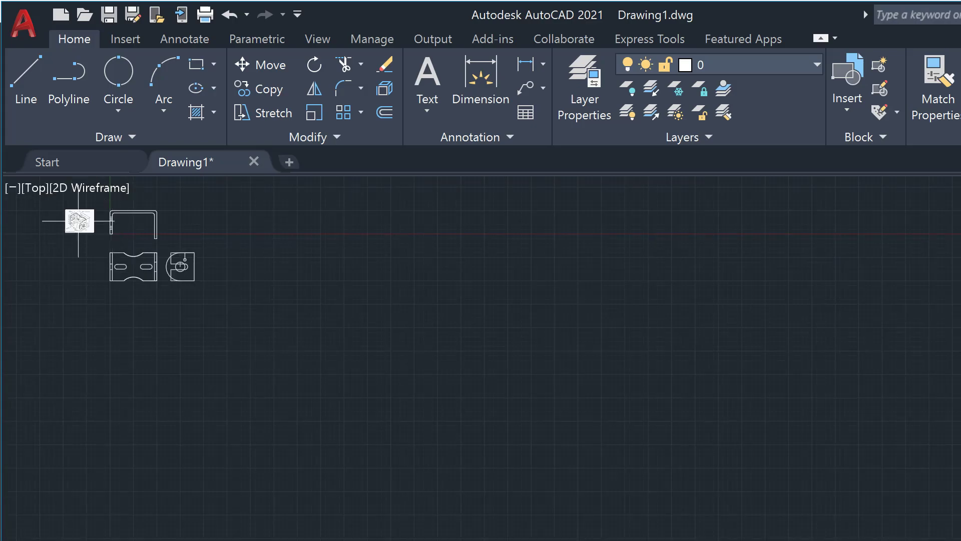
pyautogui.scroll(5, 112, 231)
pyautogui.scroll(3, 301, 303)
pyautogui.scroll(2, 77, 222)
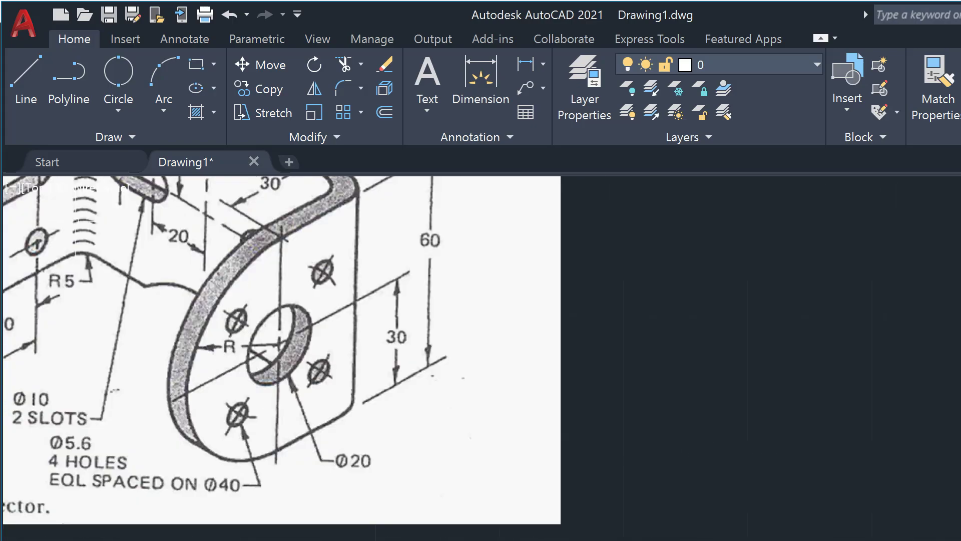
pyautogui.scroll(2, 75, 222)
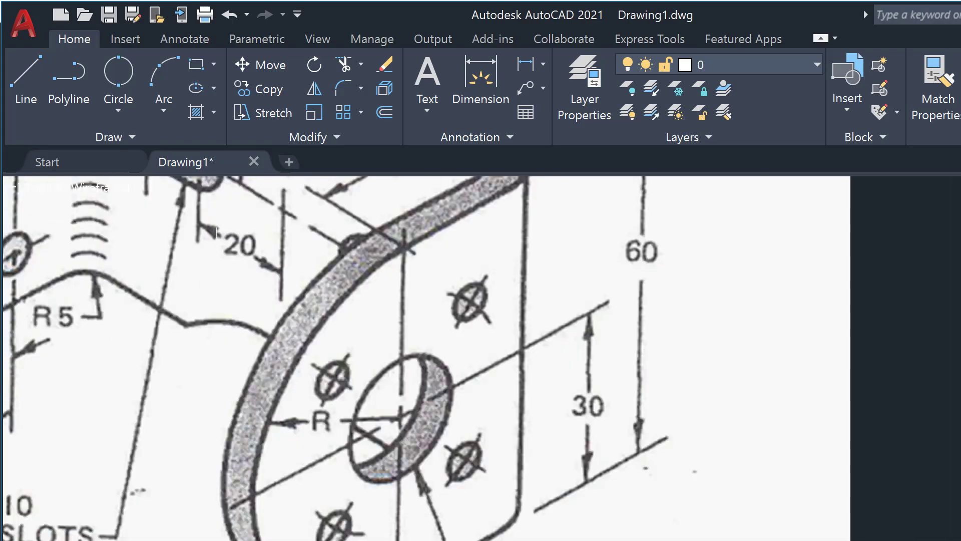
pyautogui.scroll(-4, 212, 264)
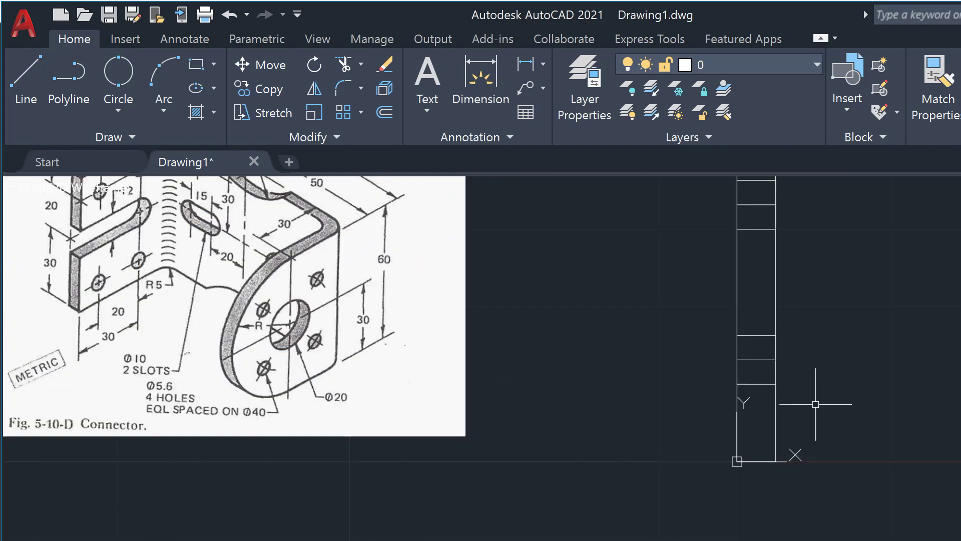
pyautogui.scroll(-4, 816, 404)
pyautogui.scroll(4, 644, 423)
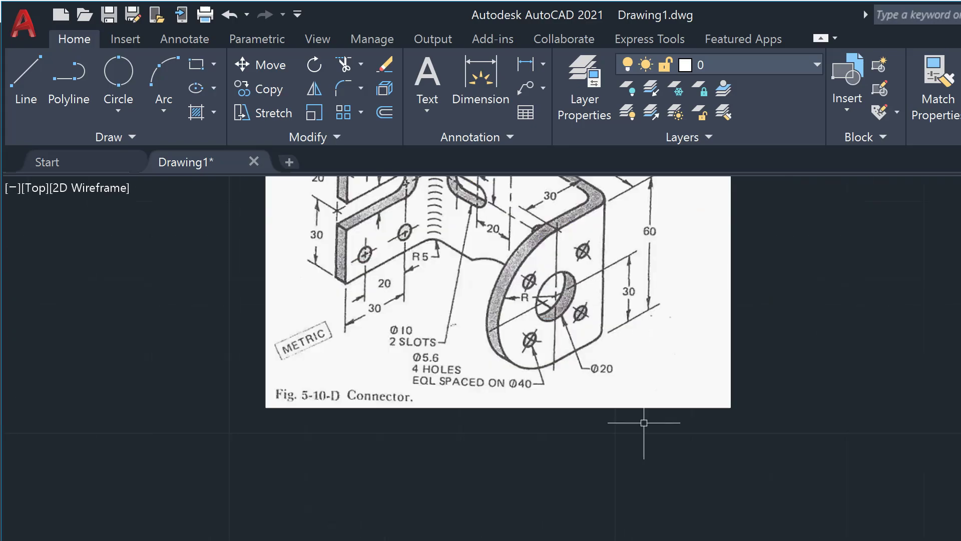
pyautogui.scroll(-2, 495, 372)
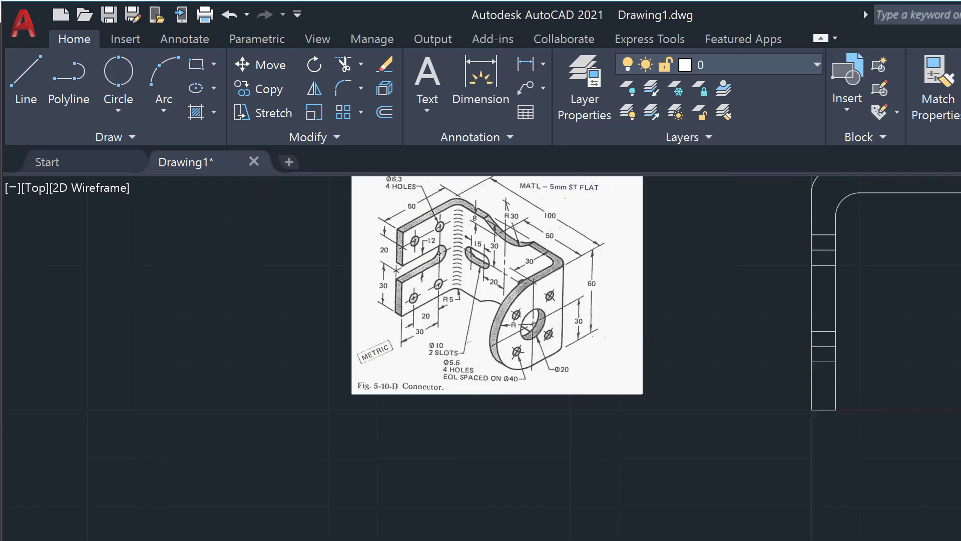
pyautogui.scroll(2, 534, 289)
pyautogui.scroll(-2, 534, 288)
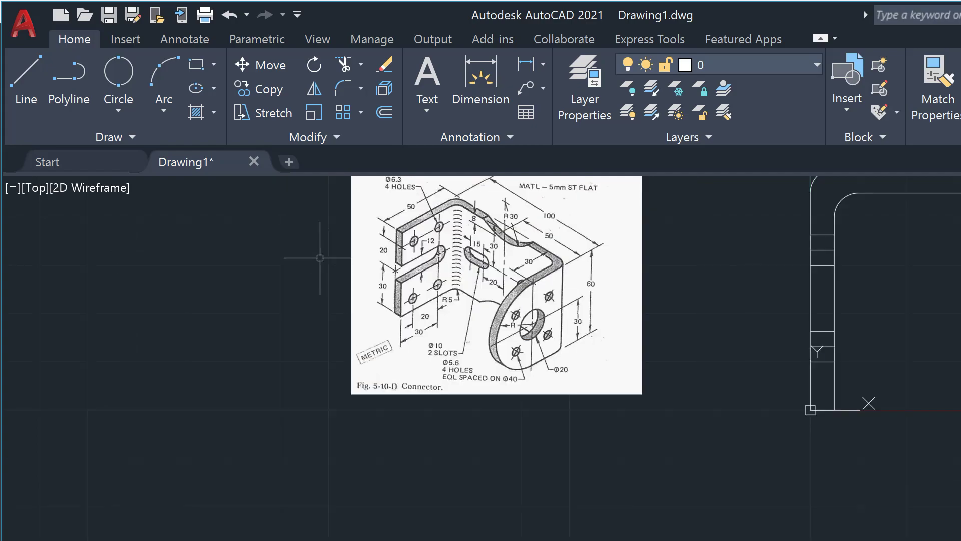
pyautogui.scroll(1, 319, 252)
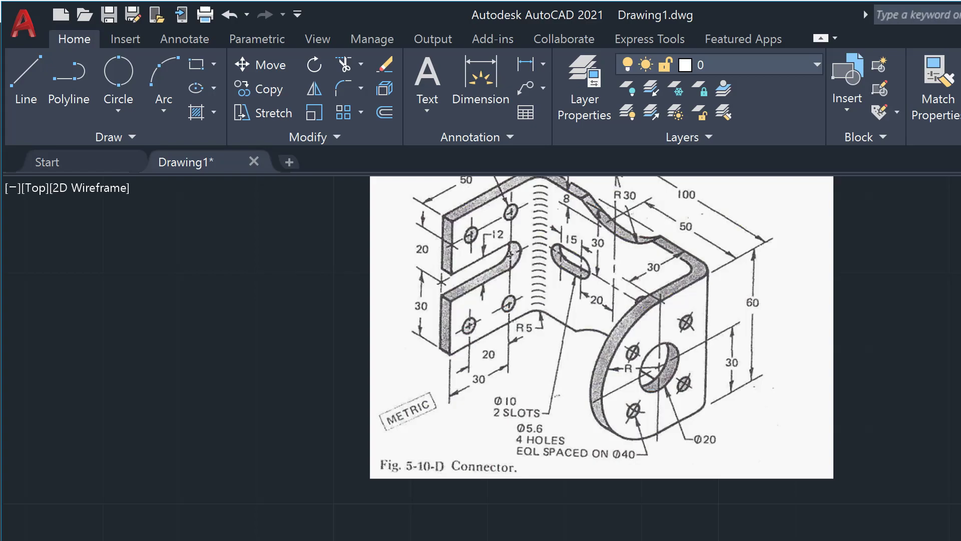
pyautogui.hotkey('alt', 'Tab')
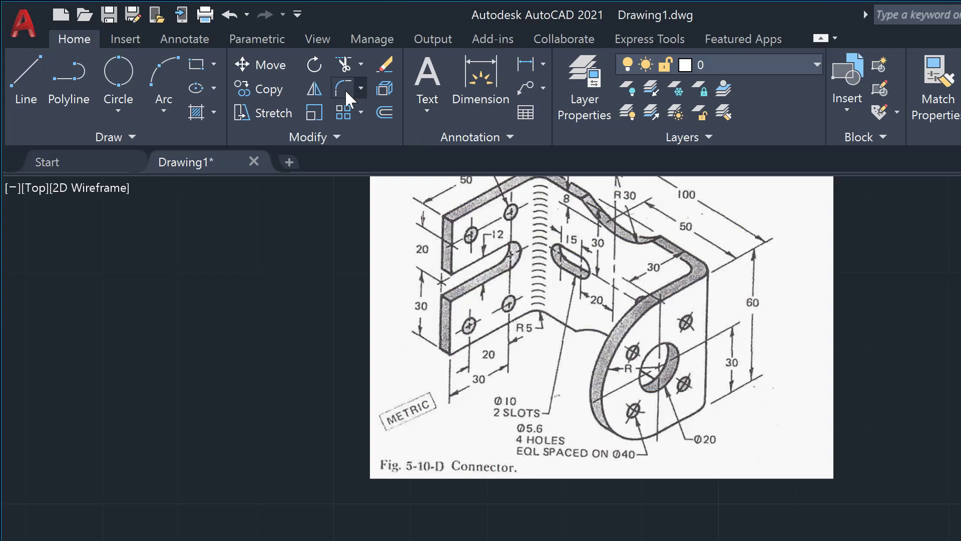
# - Start a Polar Array from the Modify panel's Array dropdown
pyautogui.click(266, 77)
pyautogui.click(214, 88)
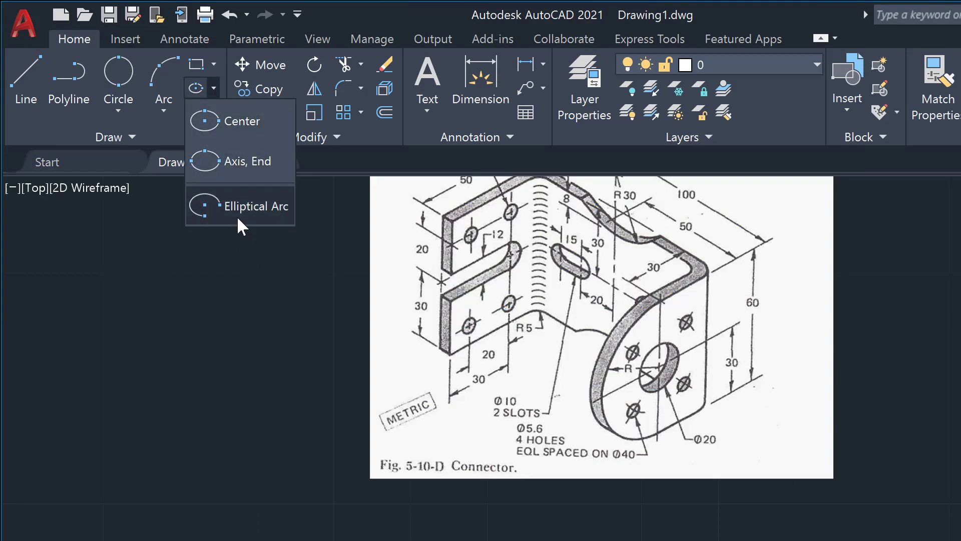
pyautogui.click(213, 260)
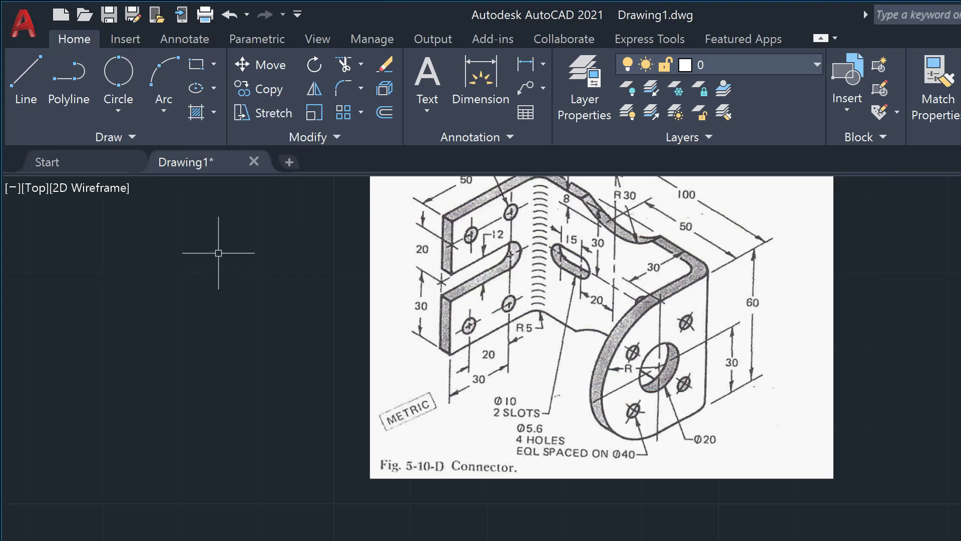
pyautogui.click(359, 108)
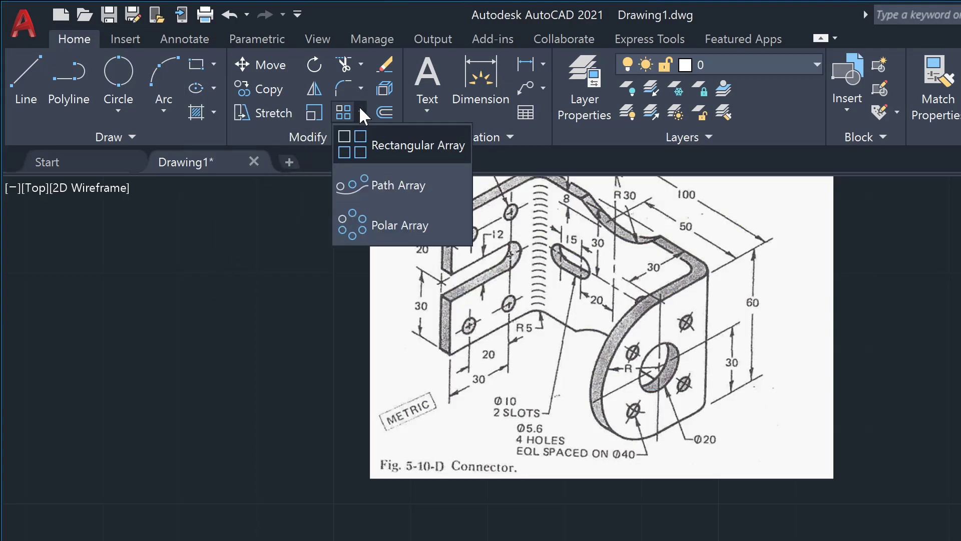
pyautogui.click(380, 223)
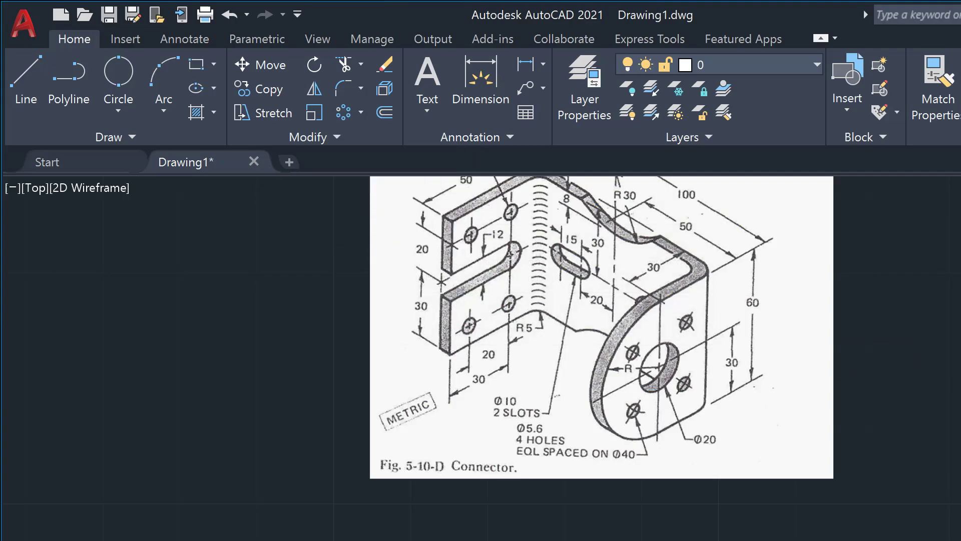
pyautogui.scroll(-4, 942, 384)
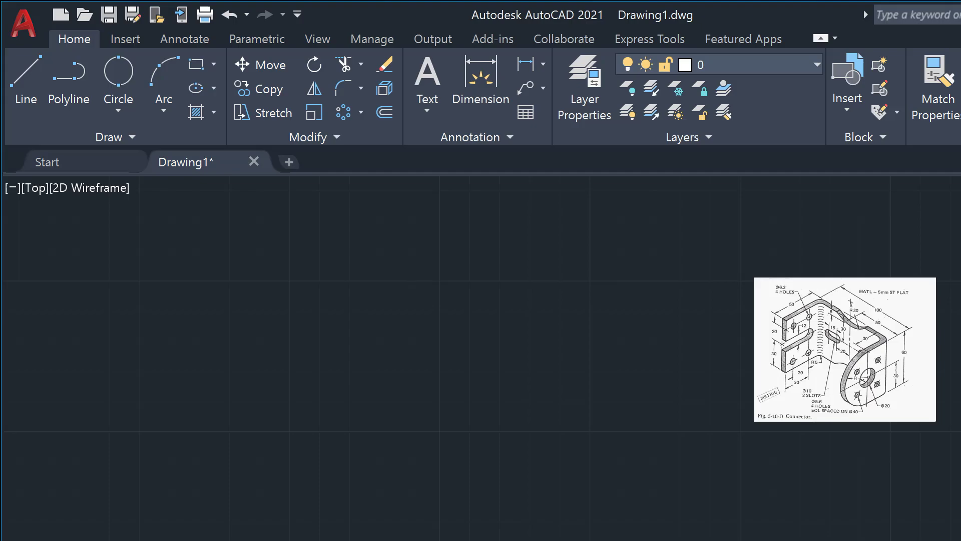
pyautogui.scroll(-5, 292, 531)
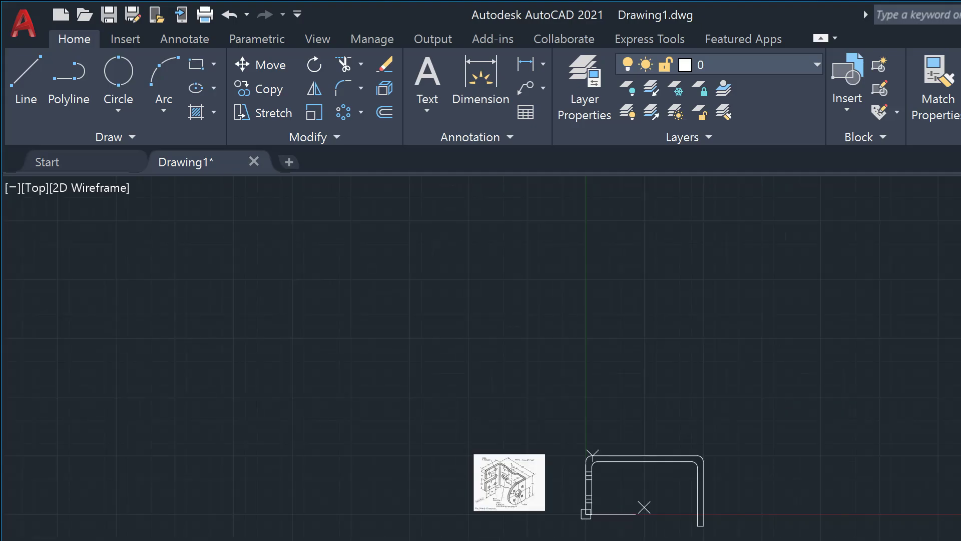
pyautogui.scroll(4, 771, 535)
pyautogui.scroll(2, 771, 536)
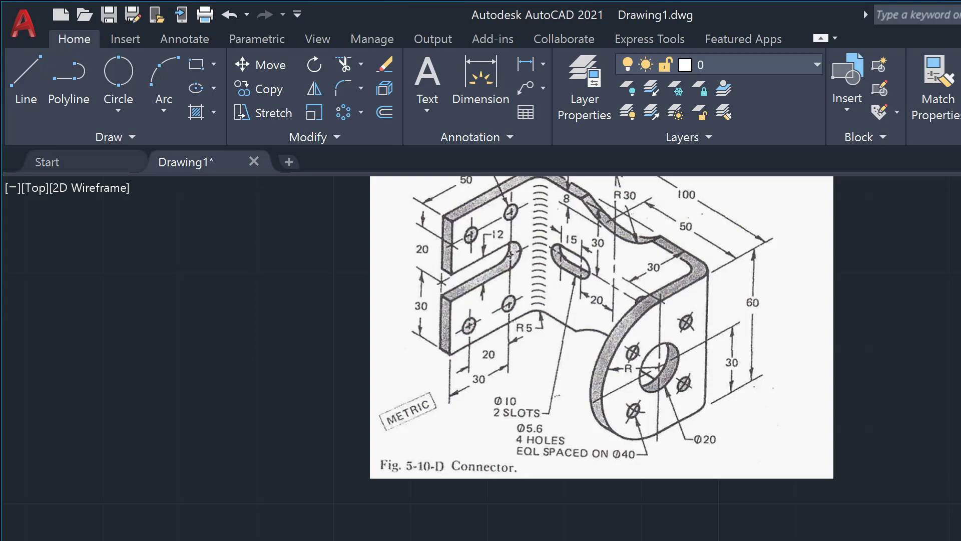
pyautogui.scroll(-2, 462, 405)
pyautogui.scroll(-4, 462, 405)
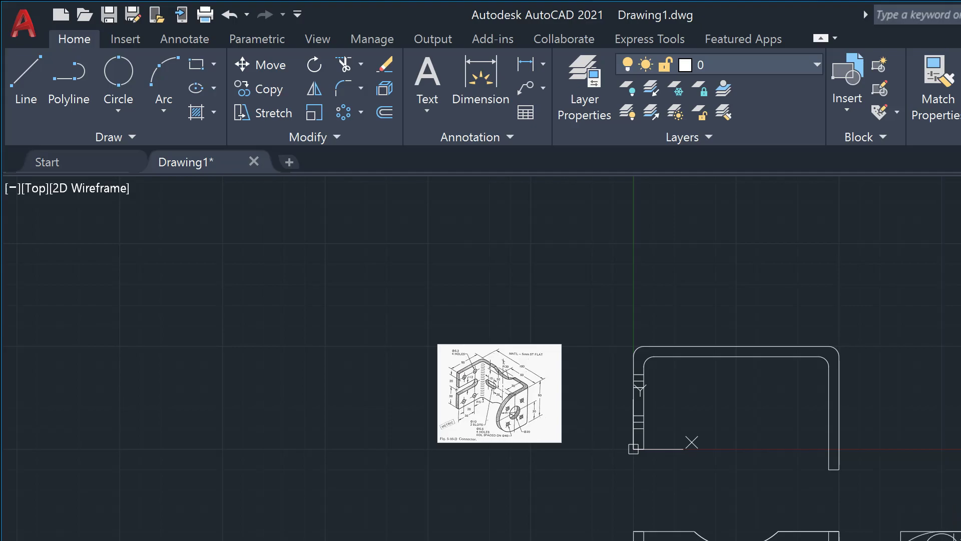
pyautogui.write('2')
pyautogui.scroll(4, 950, 538)
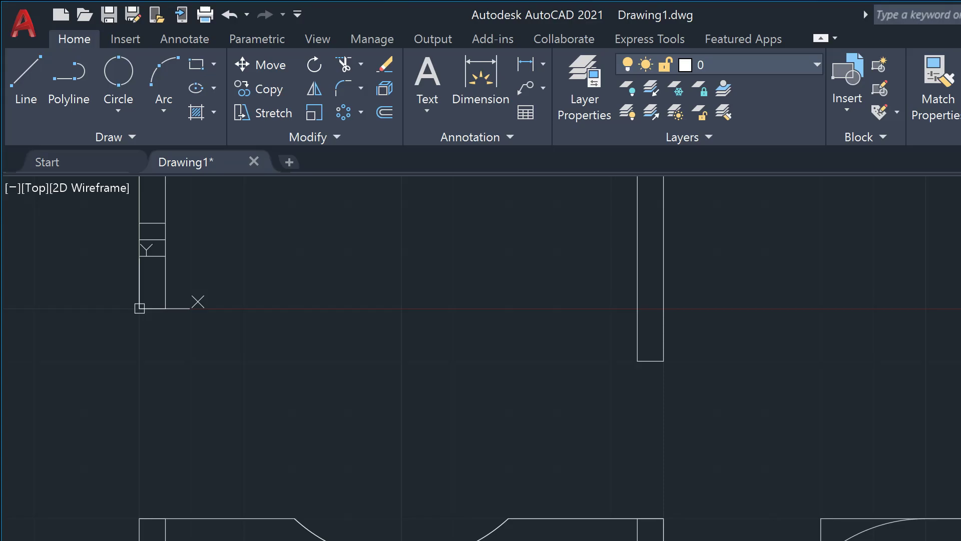
# - Set the polar array to 4 items, 90° apart over 360°, and close it
pyautogui.click(140, 308)
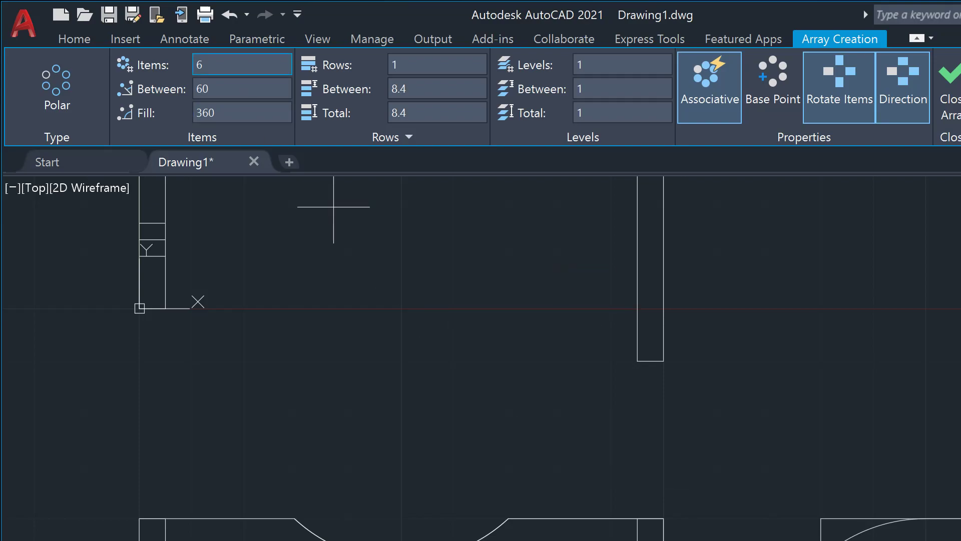
pyautogui.click(241, 64)
pyautogui.write('4')
pyautogui.press('Return')
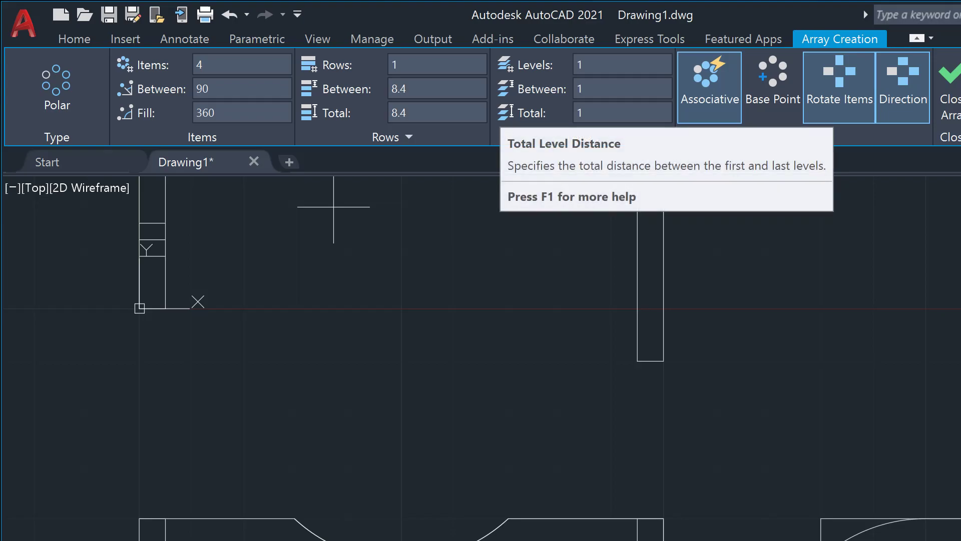
pyautogui.press('Return')
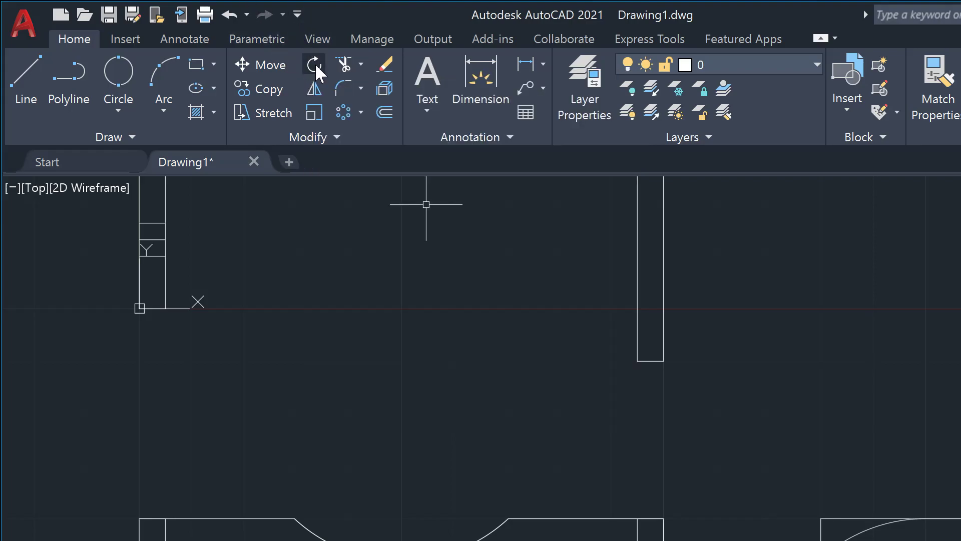
pyautogui.click(314, 63)
pyautogui.click(314, 59)
pyautogui.hotkey('ctrl', 'z')
pyautogui.hotkey('ctrl', 'y')
# - Accept the 4-item, 90°, 360° polar array and exit array editing
pyautogui.click(385, 64)
pyautogui.press('Return')
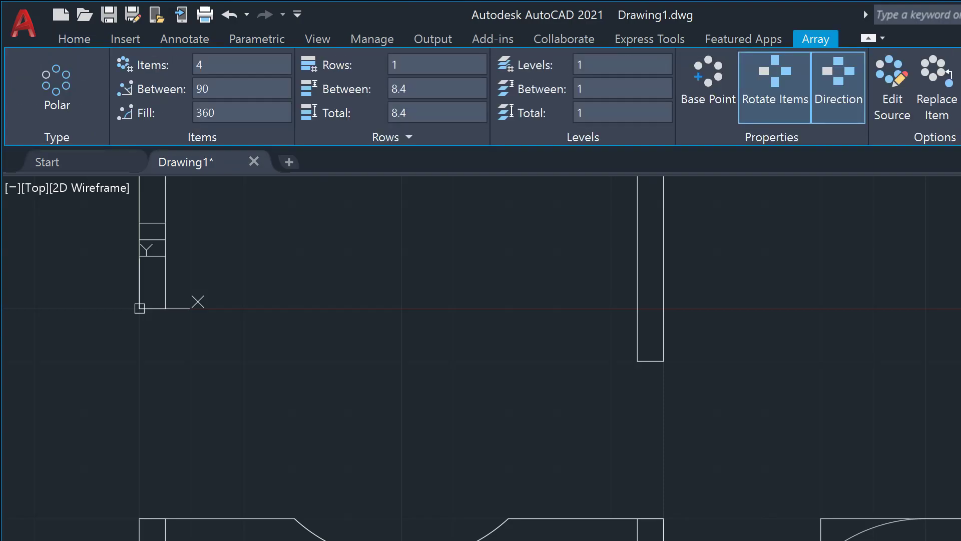
pyautogui.press('Return')
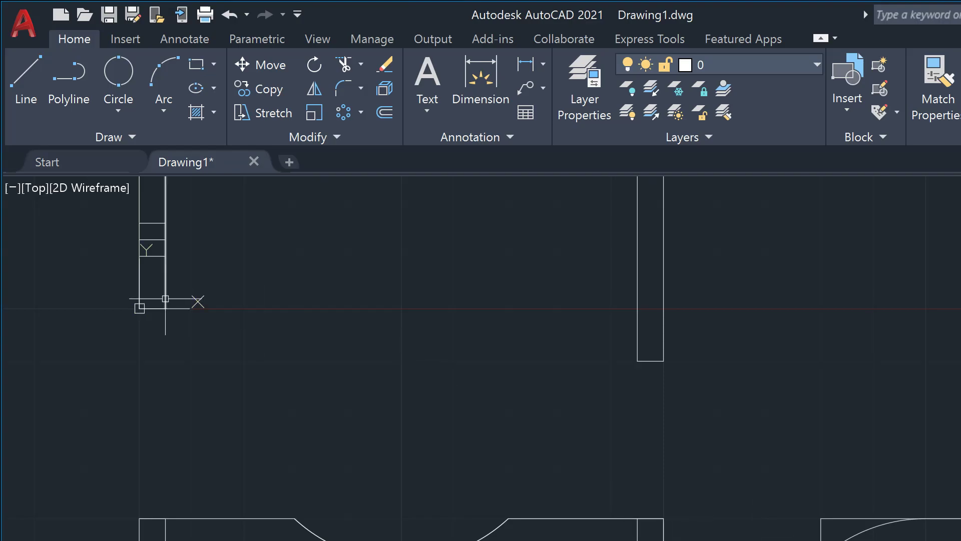
# - Zoom around the drawing and cancel an unfinished selection window
pyautogui.scroll(-2, 165, 299)
pyautogui.scroll(-2, 165, 299)
pyautogui.scroll(4, 396, 380)
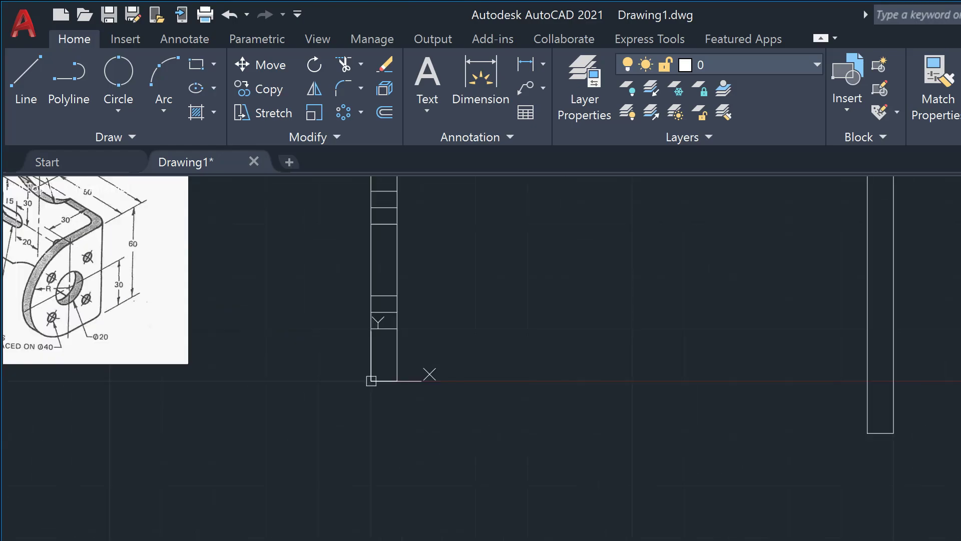
pyautogui.scroll(-5, 231, 285)
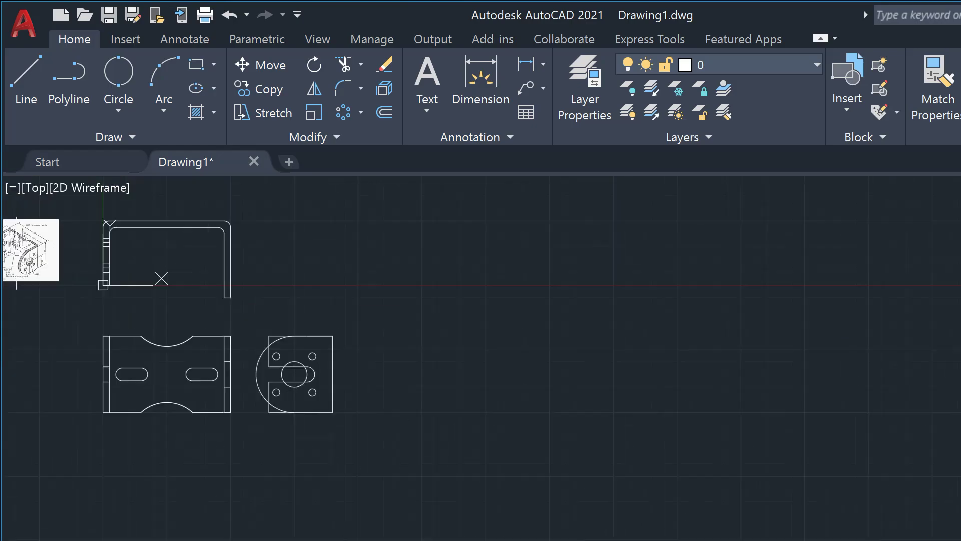
pyautogui.click(508, 332)
pyautogui.scroll(3, 182, 297)
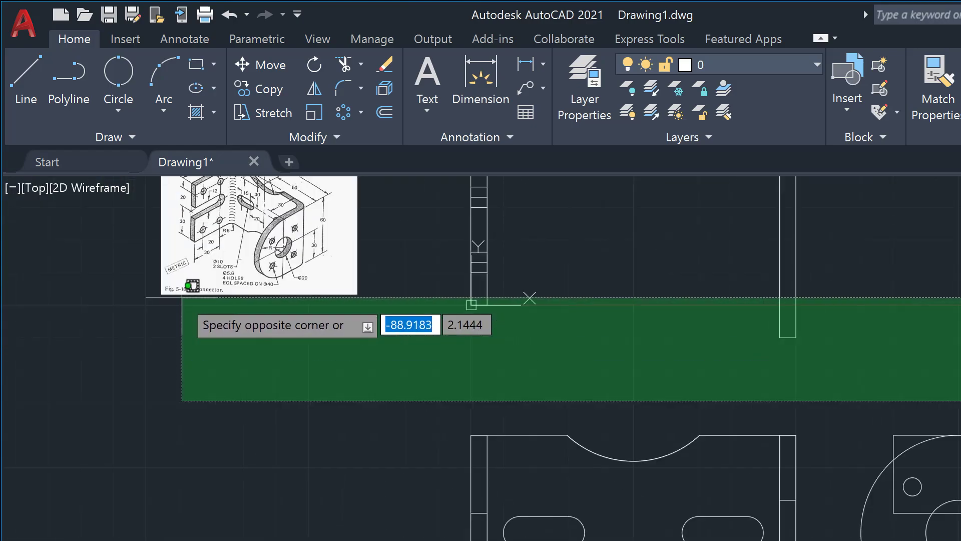
pyautogui.scroll(2, 181, 298)
pyautogui.scroll(-2, 182, 298)
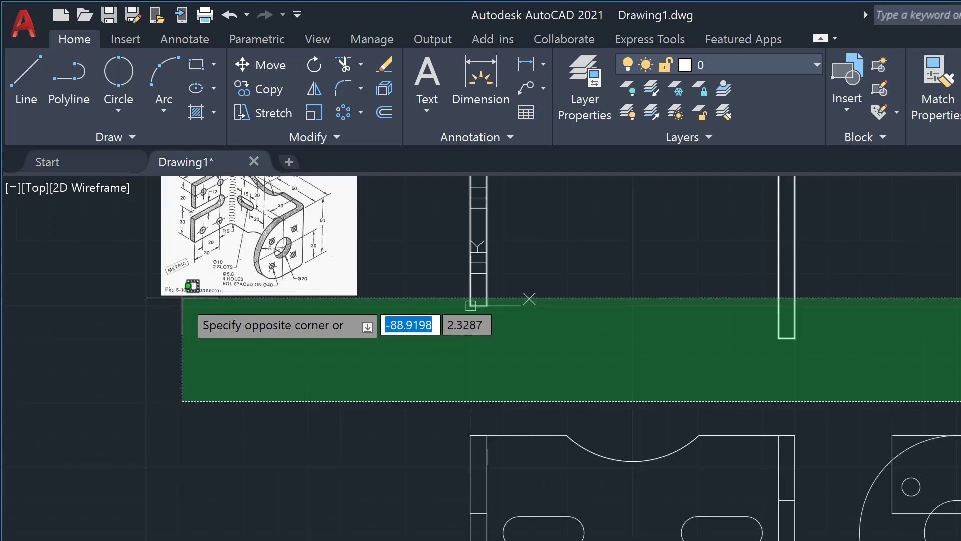
pyautogui.press('Escape')
# - Select the reference picture, undo twice to restore it enlarged, then deselect
pyautogui.click(395, 306)
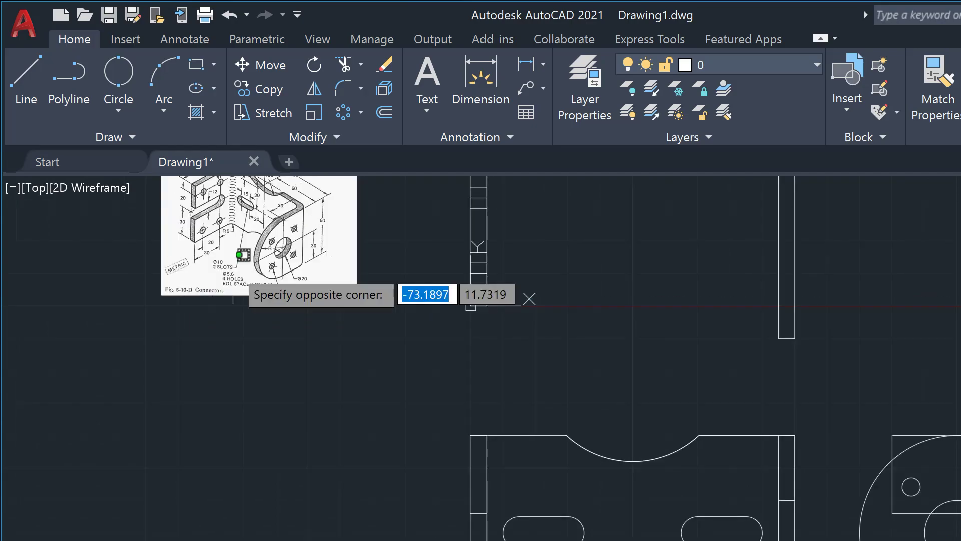
pyautogui.click(232, 298)
pyautogui.hotkey('ctrl', 'z')
pyautogui.hotkey('ctrl', 'z')
pyautogui.hotkey('ctrl', 'z')
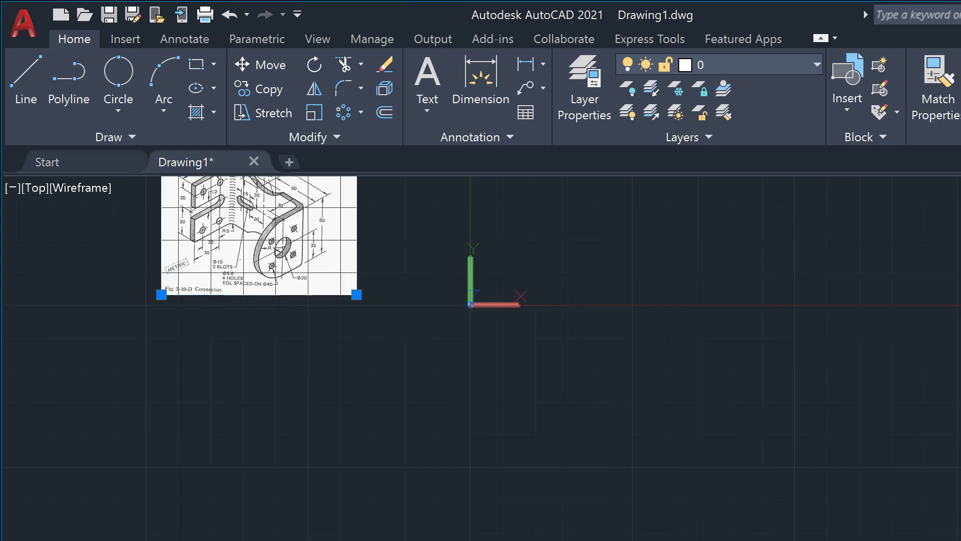
pyautogui.hotkey('ctrl', 'z')
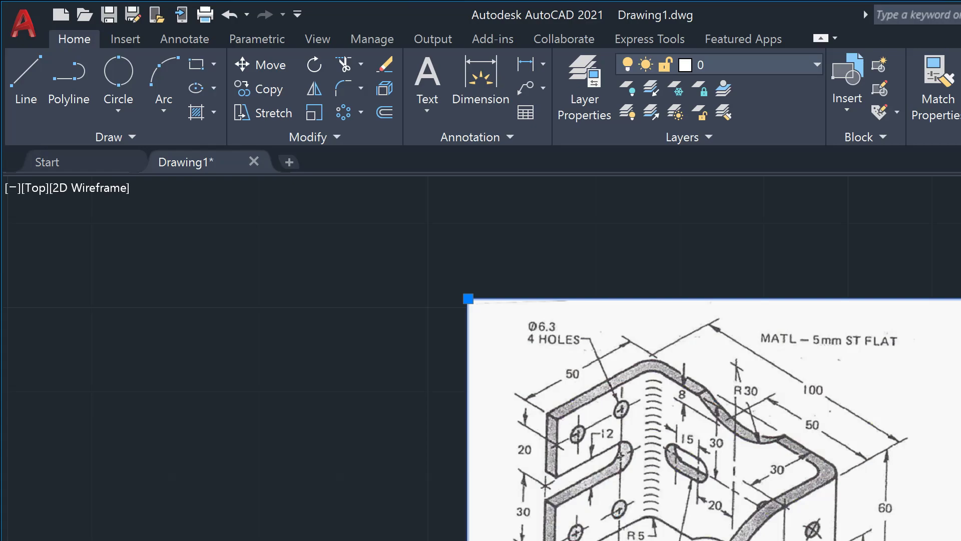
pyautogui.press('Escape')
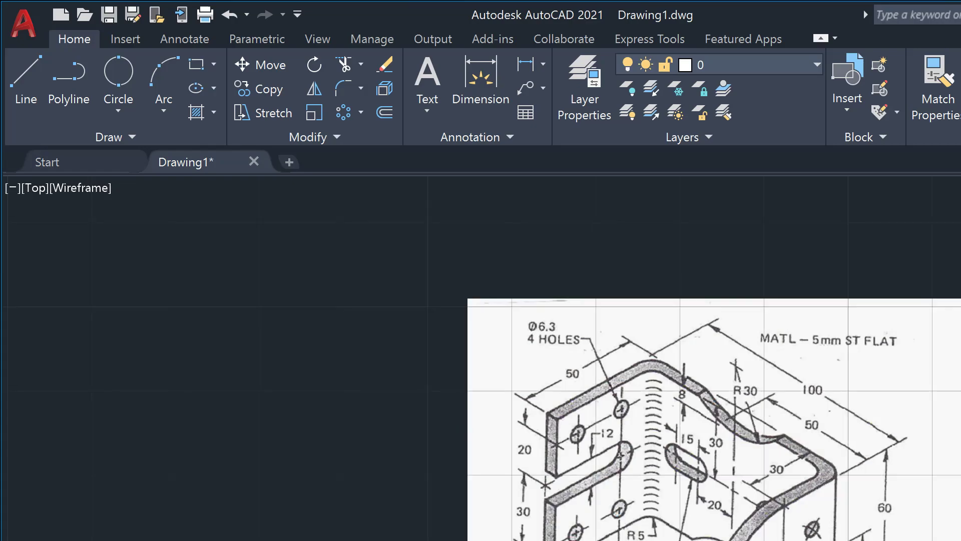
# - Select the lower-right two-hole view and zoom in on it
pyautogui.scroll(-5, 428, 357)
pyautogui.moveTo(931, 489); pyautogui.dragTo(879, 540)
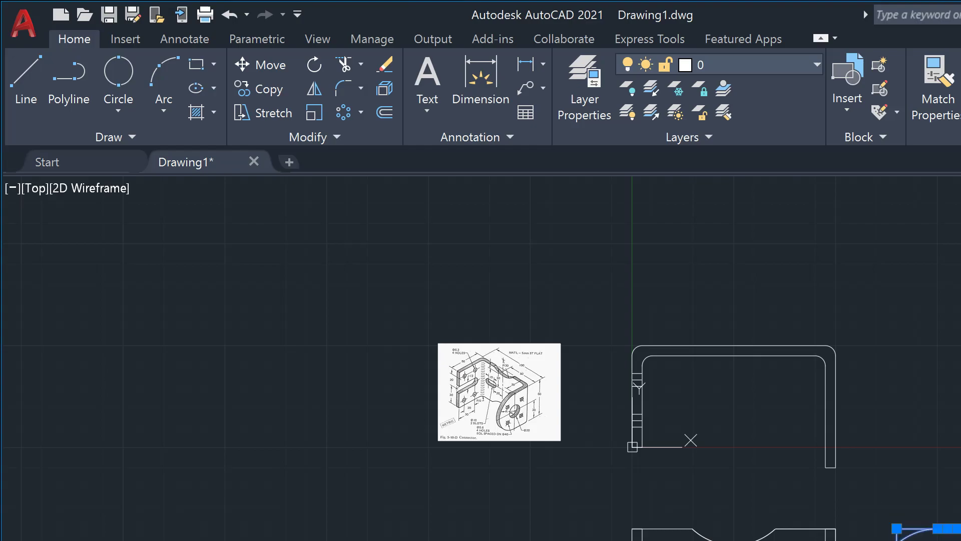
pyautogui.scroll(5, 878, 540)
pyautogui.press('Escape')
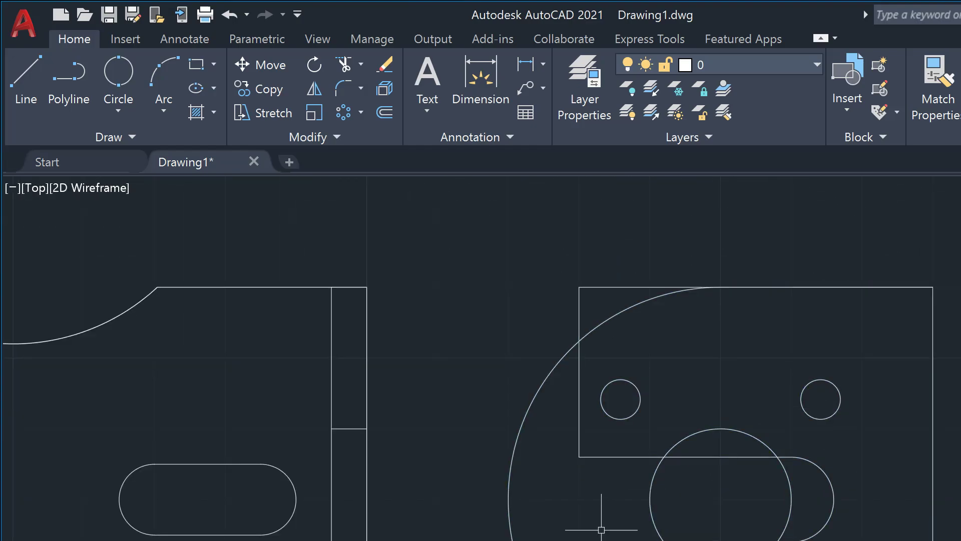
# - Draw construction lines 10 right and 10 down from the rectangle's top-left corner
pyautogui.click(17, 85)
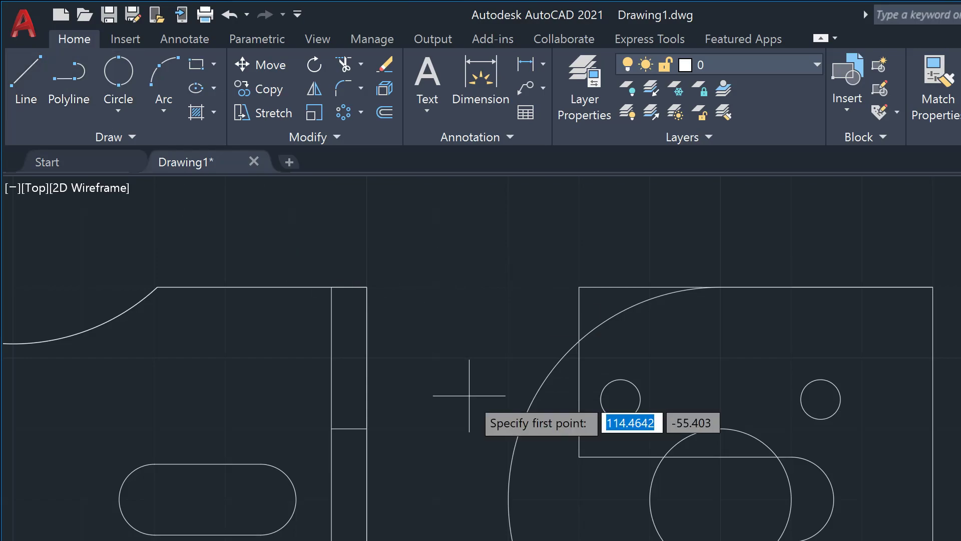
pyautogui.click(579, 287)
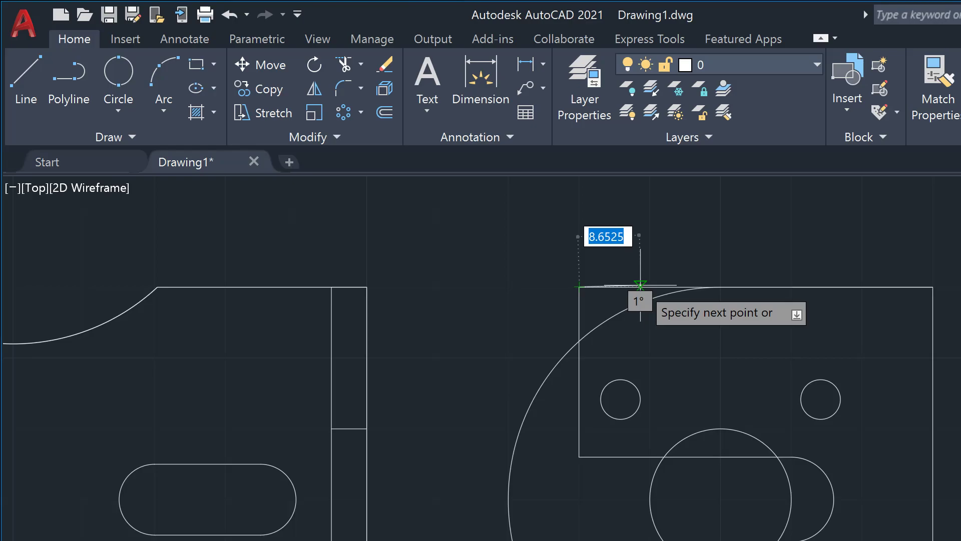
pyautogui.write('10')
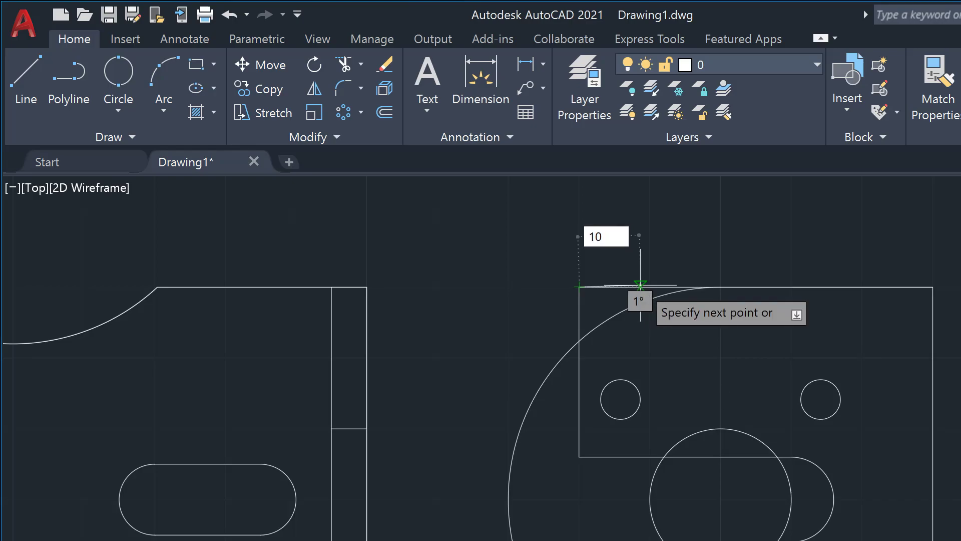
pyautogui.press('BackSpace')
pyautogui.press('BackSpace')
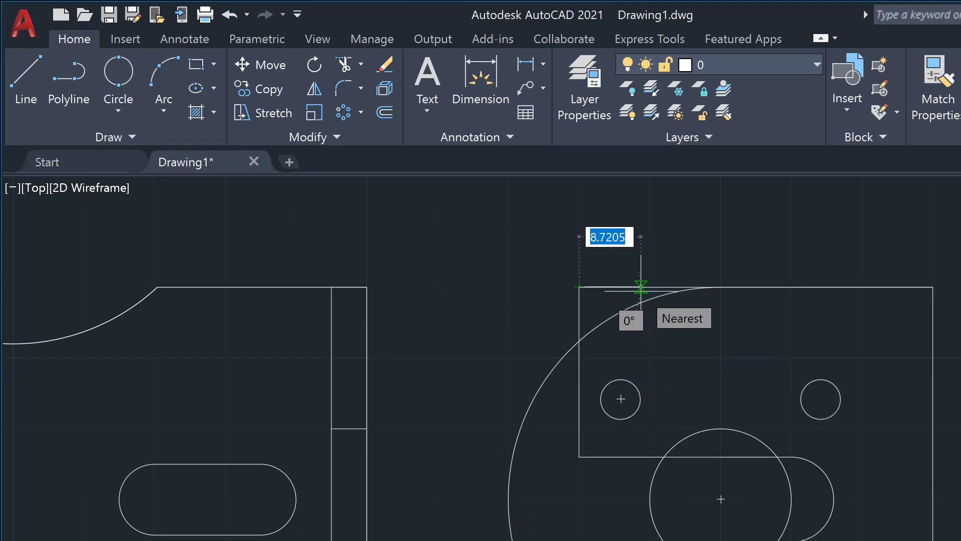
pyautogui.write('10')
pyautogui.press('Return')
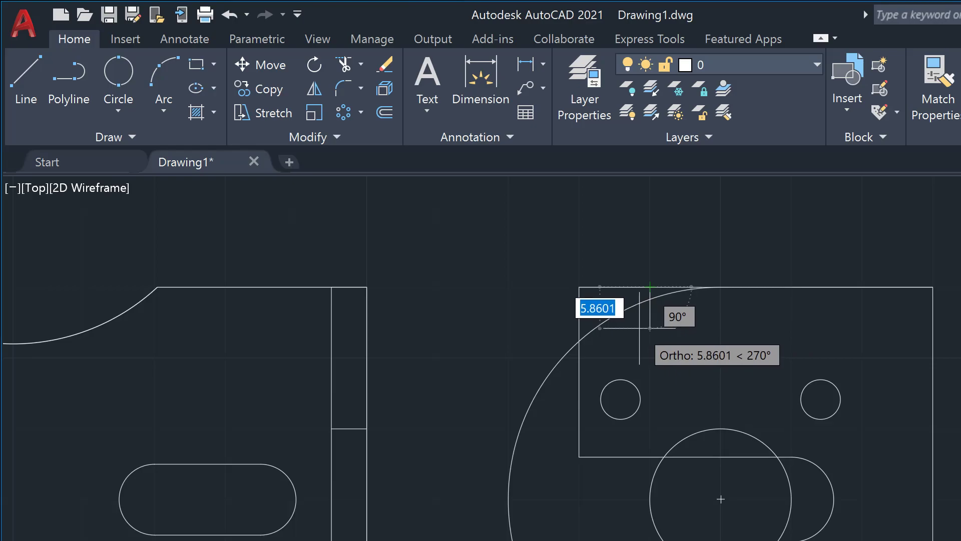
pyautogui.write('10')
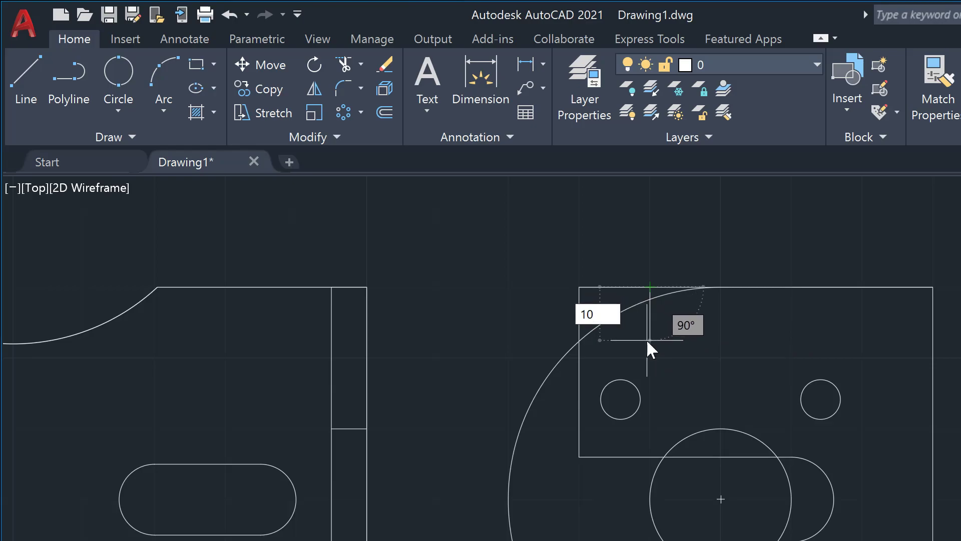
pyautogui.press('Return')
pyautogui.press('Return')
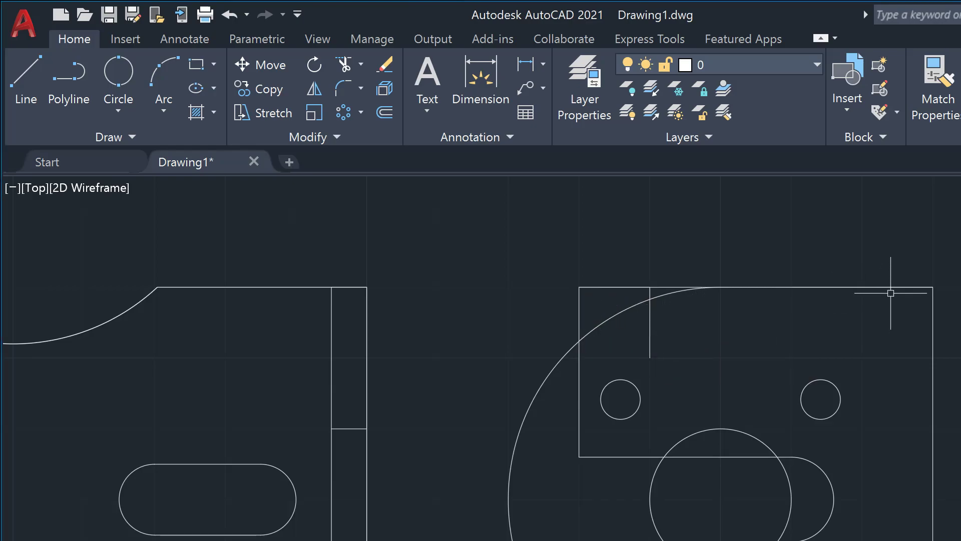
pyautogui.press('Return')
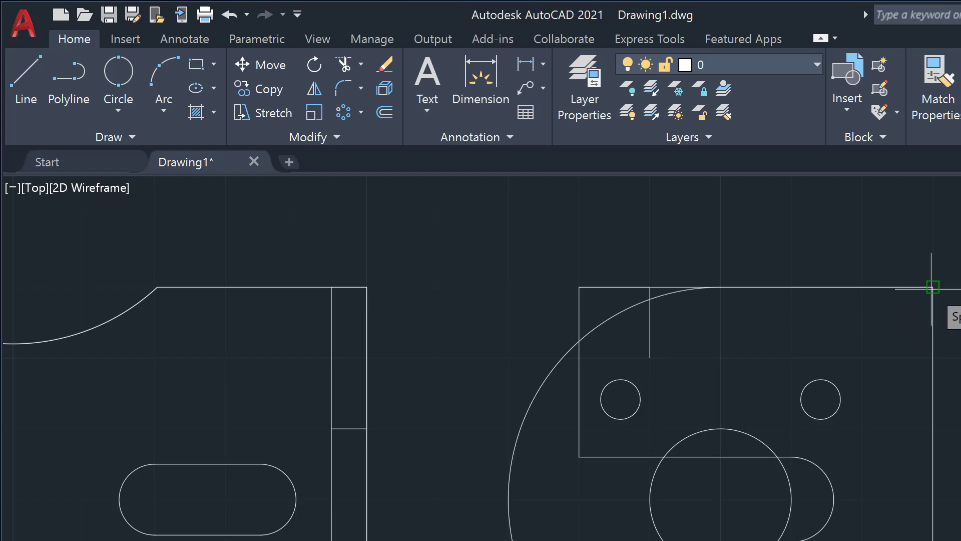
# - Draw 10-unit construction lines left and down from the top-right corner
pyautogui.click(933, 287)
pyautogui.write('1')
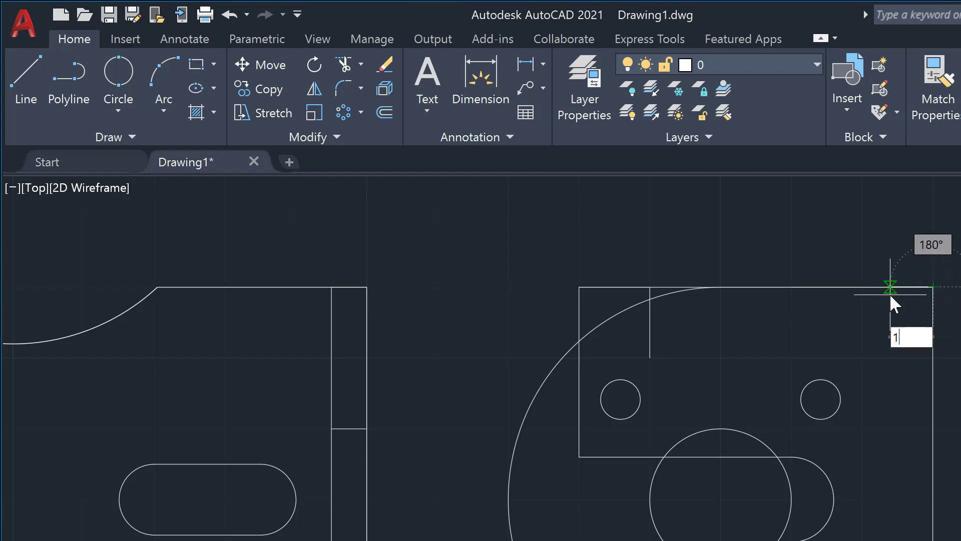
pyautogui.write('0')
pyautogui.press('Return')
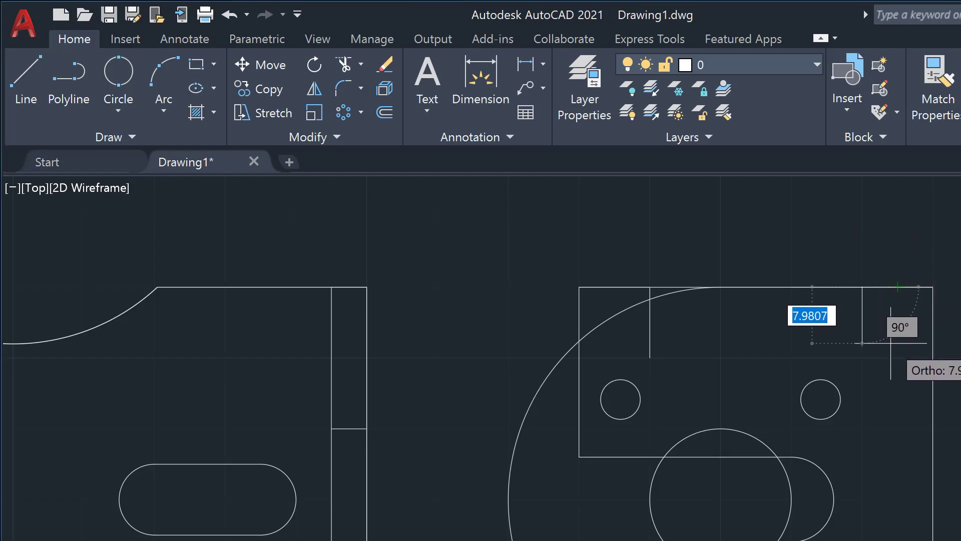
pyautogui.write('10')
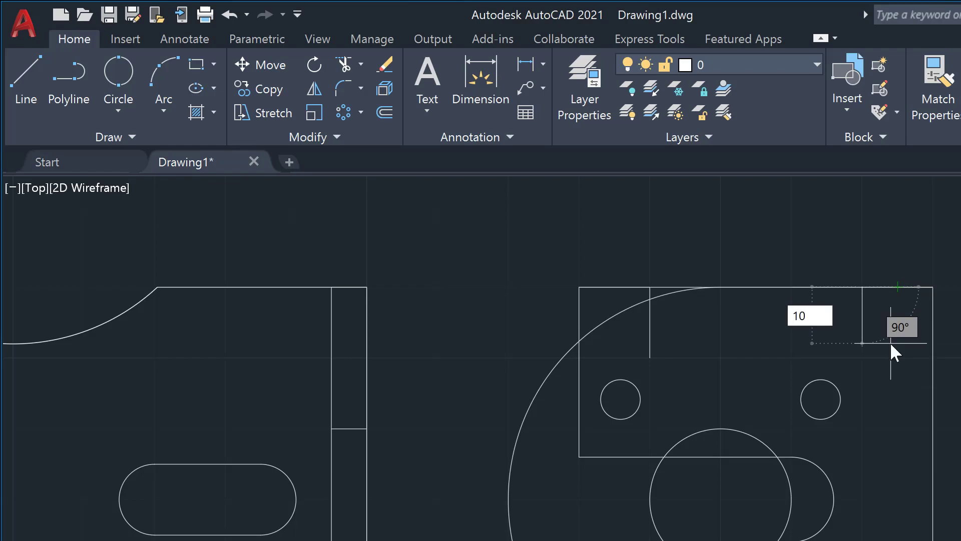
pyautogui.press('Return')
pyautogui.press('Escape')
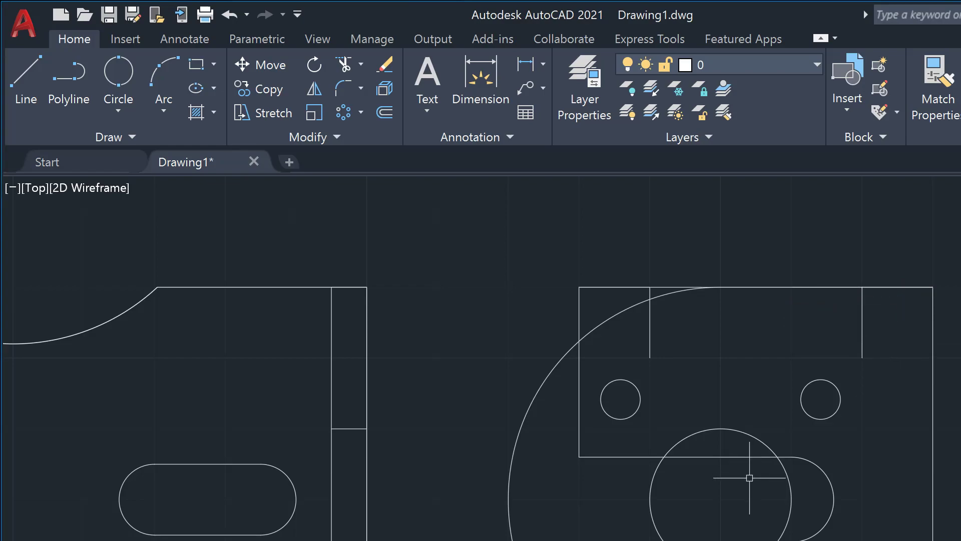
# - Delete the top-right construction lines and draw a radius 3.15 circle at the left line's end
pyautogui.click(860, 331)
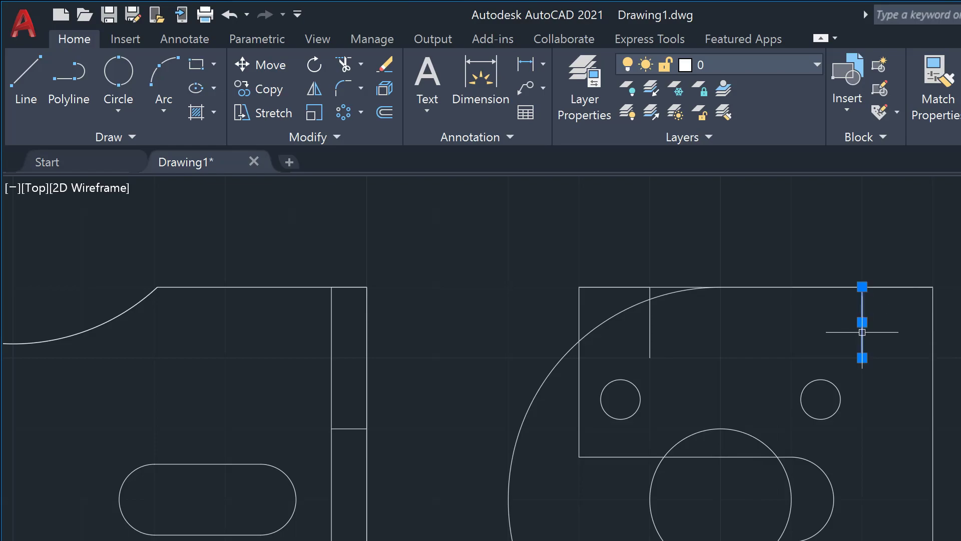
pyautogui.click(888, 286)
pyautogui.press('Delete')
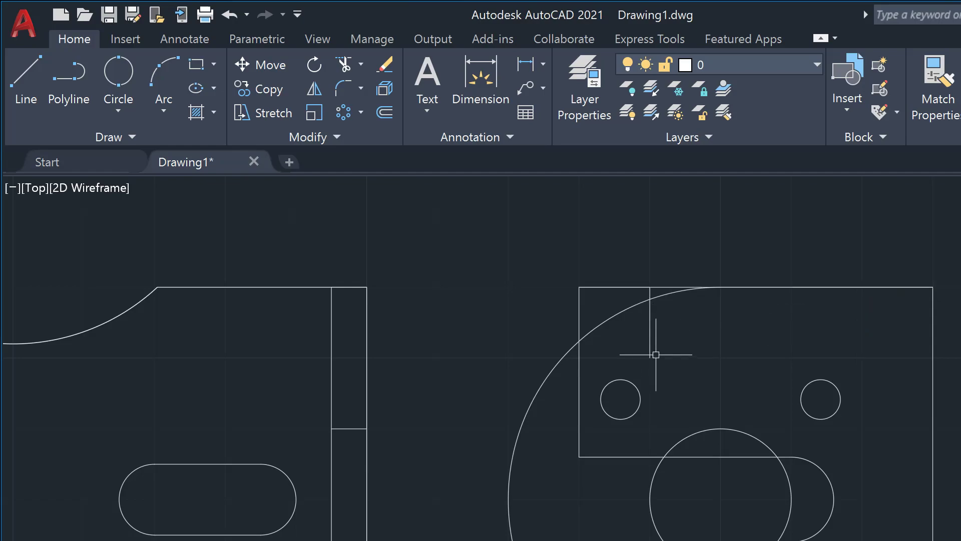
pyautogui.write('c')
pyautogui.press('Return')
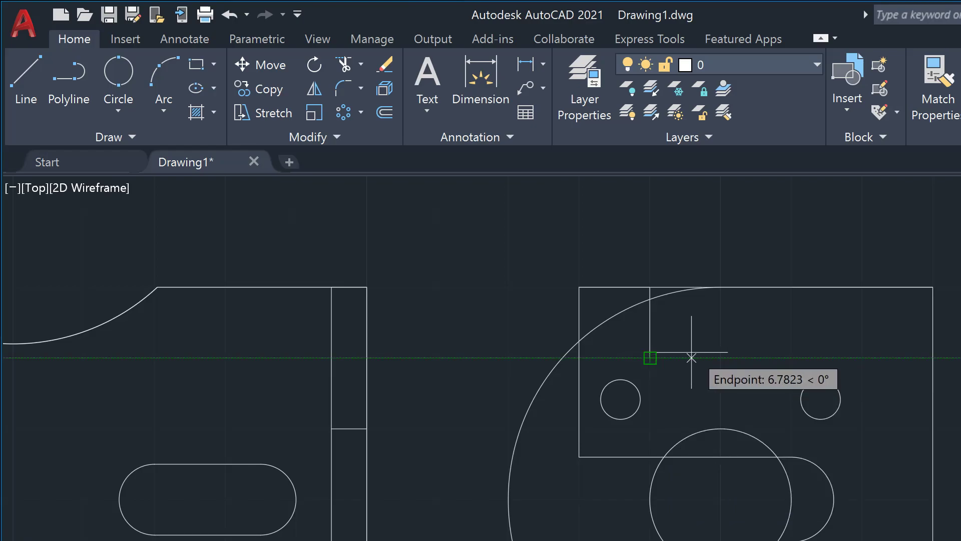
pyautogui.click(649, 357)
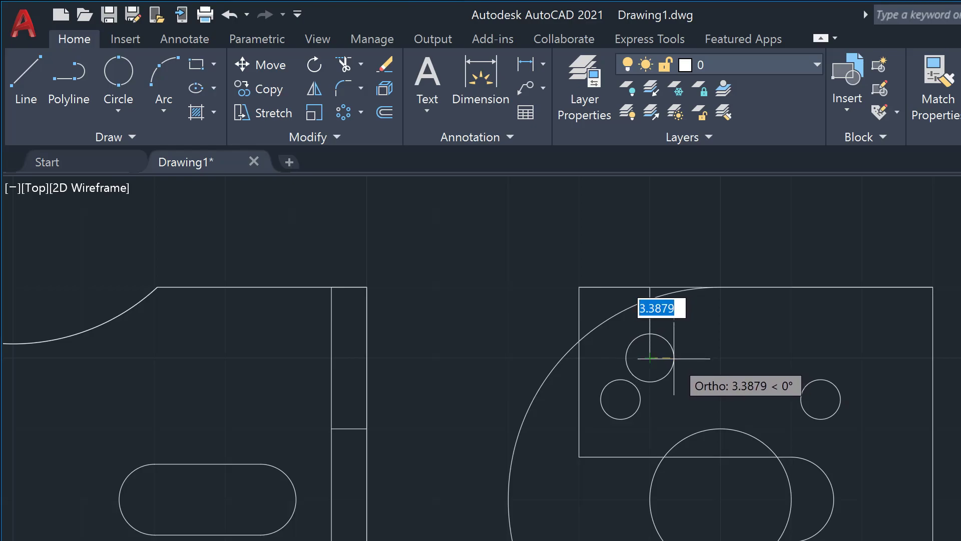
pyautogui.write('3.15')
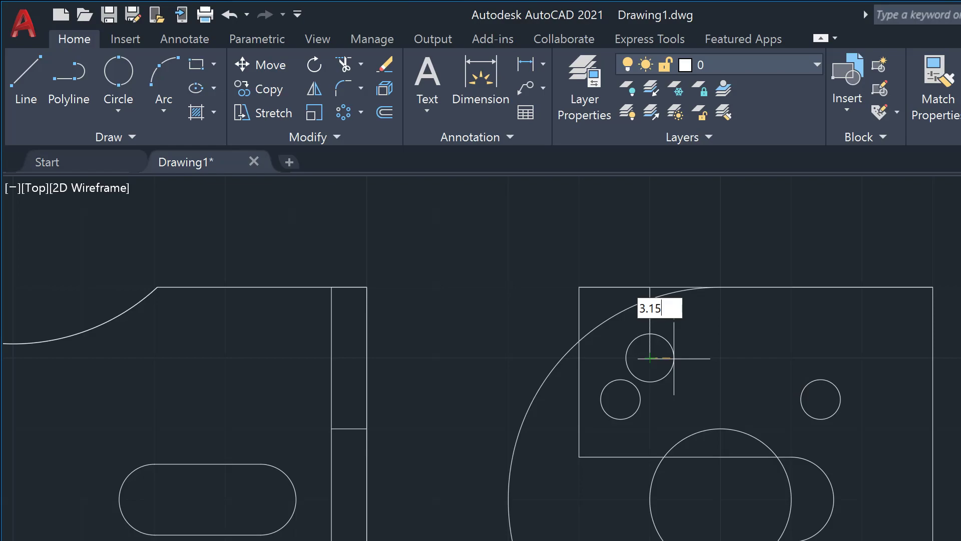
pyautogui.press('Return')
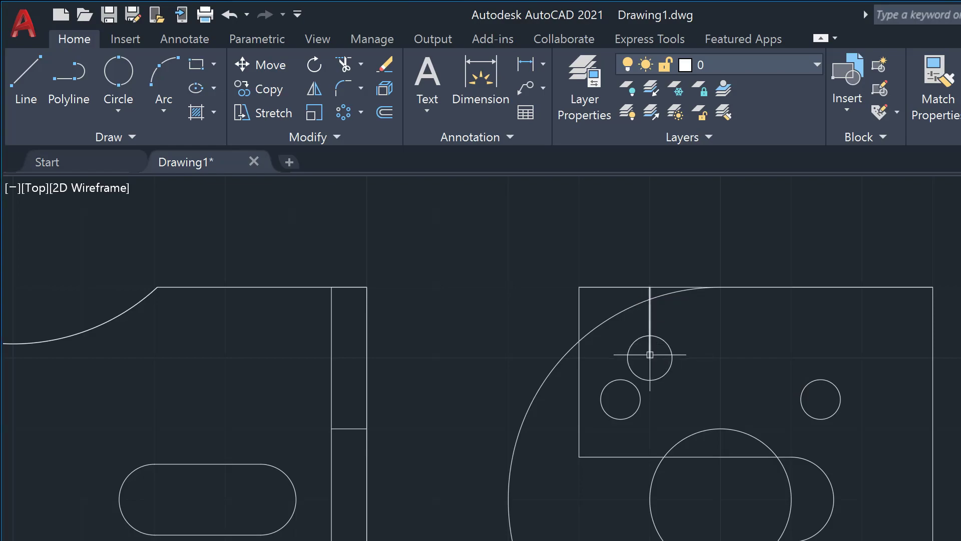
# - Draw a 20-unit horizontal line from the circle centre to the right
pyautogui.write('l')
pyautogui.press('Return')
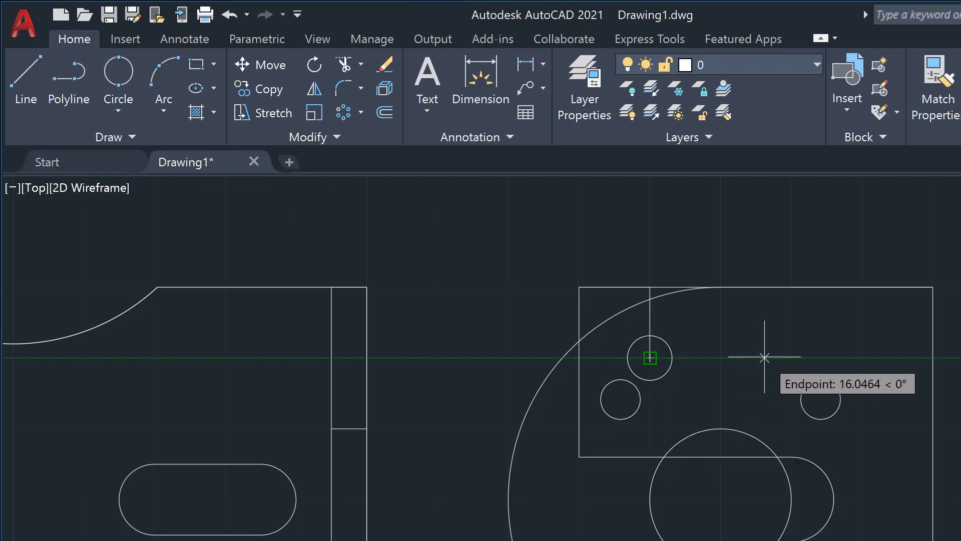
pyautogui.write('20')
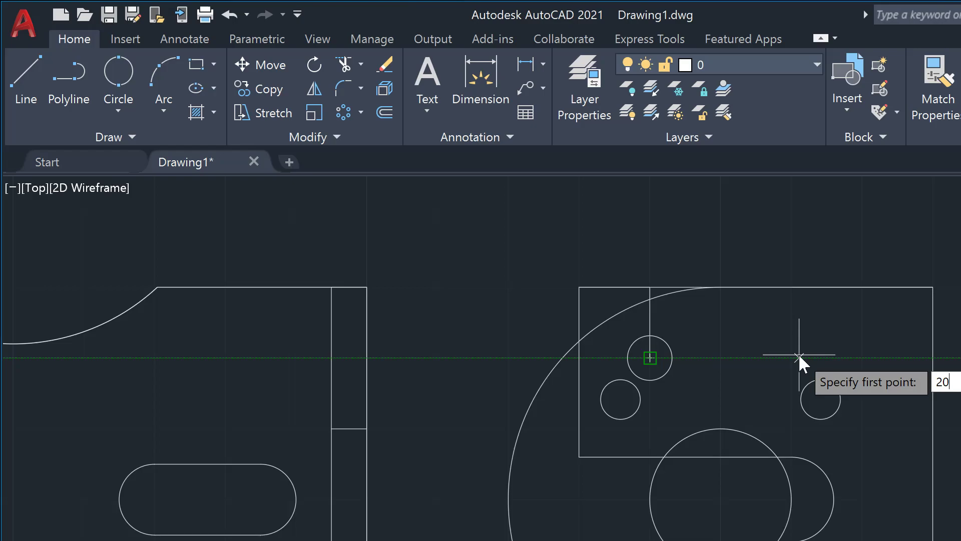
pyautogui.press('Return')
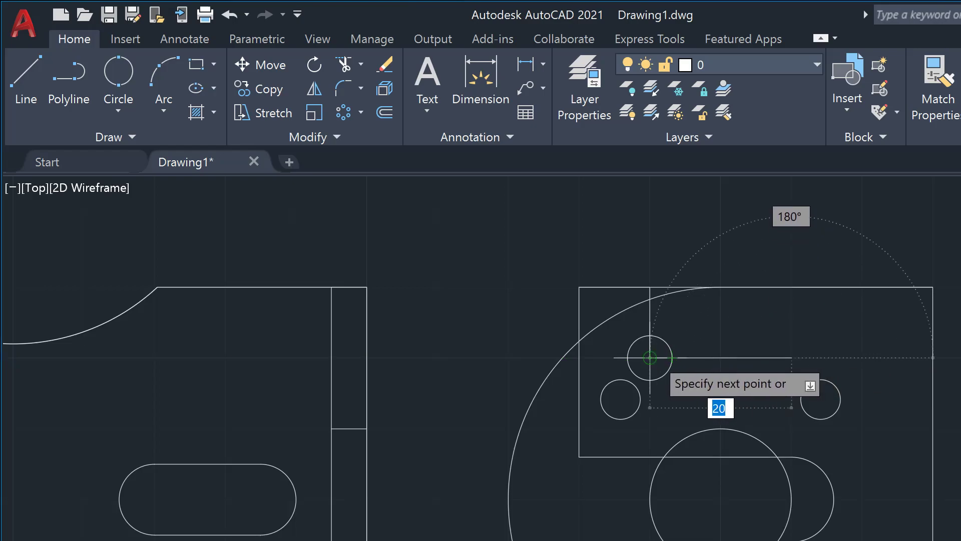
pyautogui.press('Return')
pyautogui.press('Return')
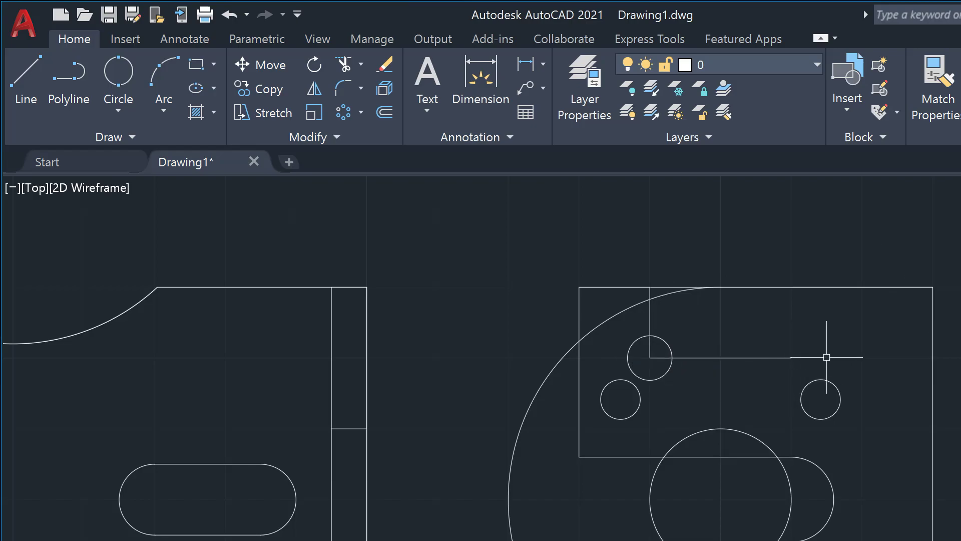
pyautogui.write('c')
pyautogui.press('Return')
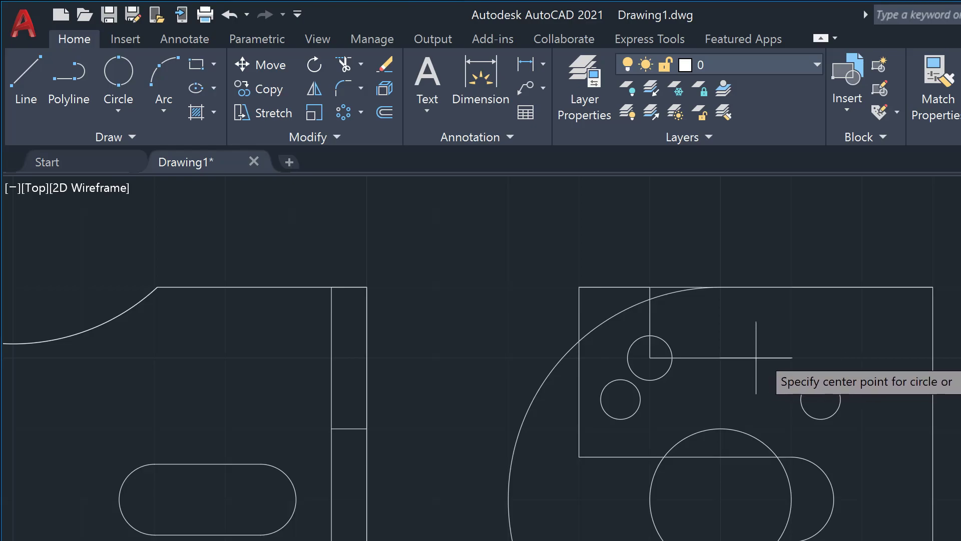
# - Draw a radius 3.15 circle centred at the 20-unit line's right end
pyautogui.click(791, 357)
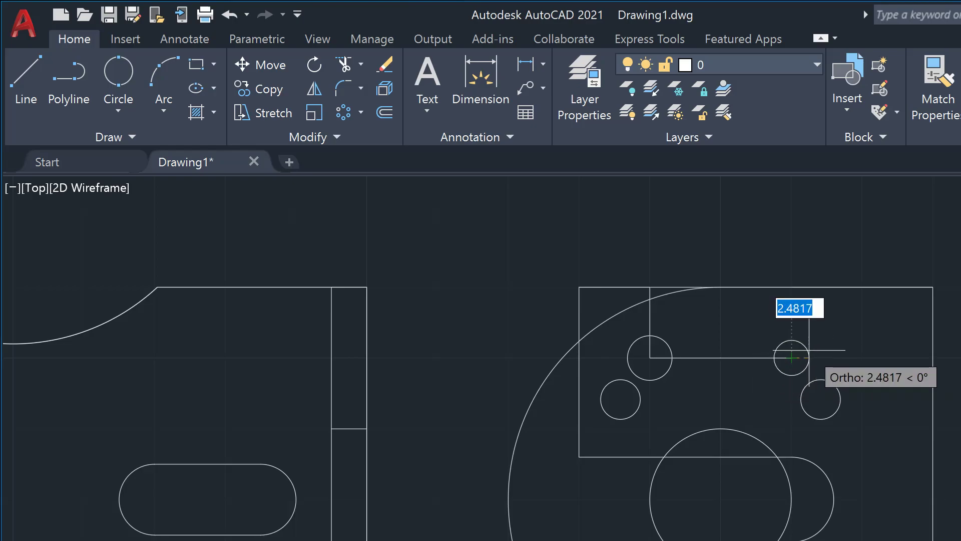
pyautogui.write('3.15')
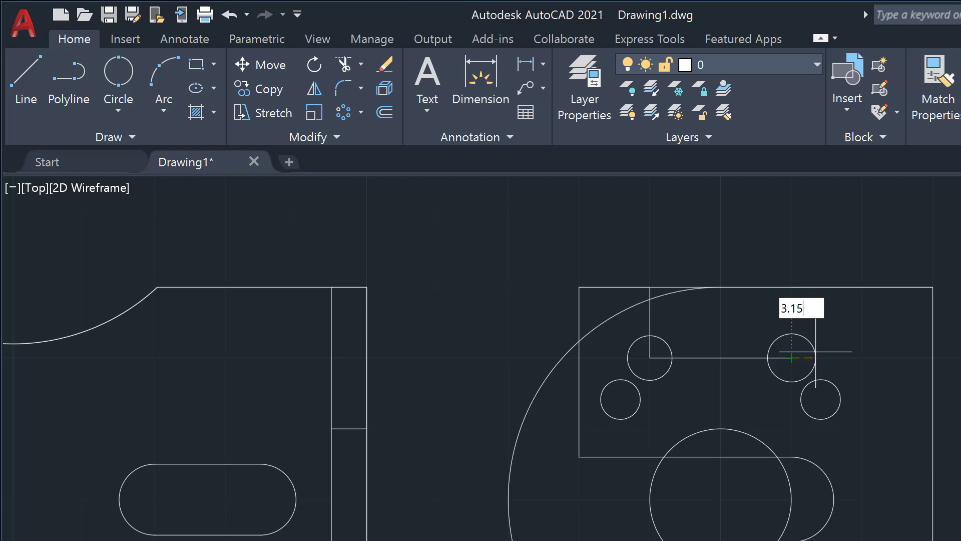
pyautogui.press('Return')
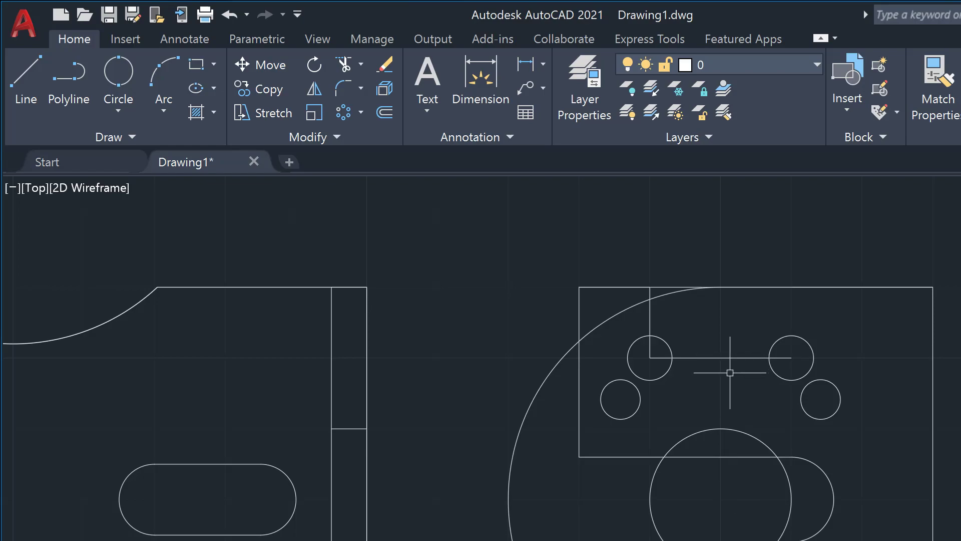
# - Trim away the construction lines between and inside the two upper hole circles
pyautogui.write('TRi')
pyautogui.press('Return')
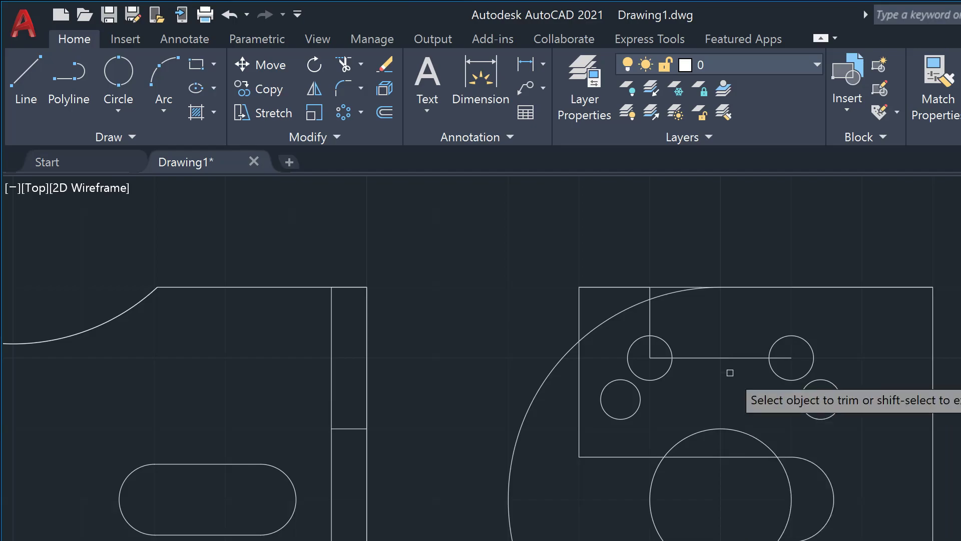
pyautogui.moveTo(722, 331); pyautogui.dragTo(720, 384)
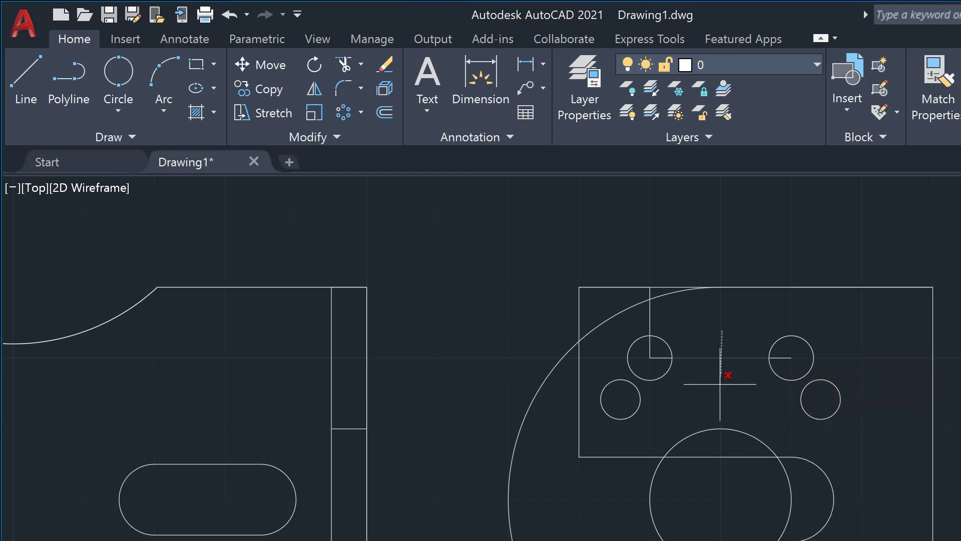
pyautogui.click(659, 358)
pyautogui.click(650, 316)
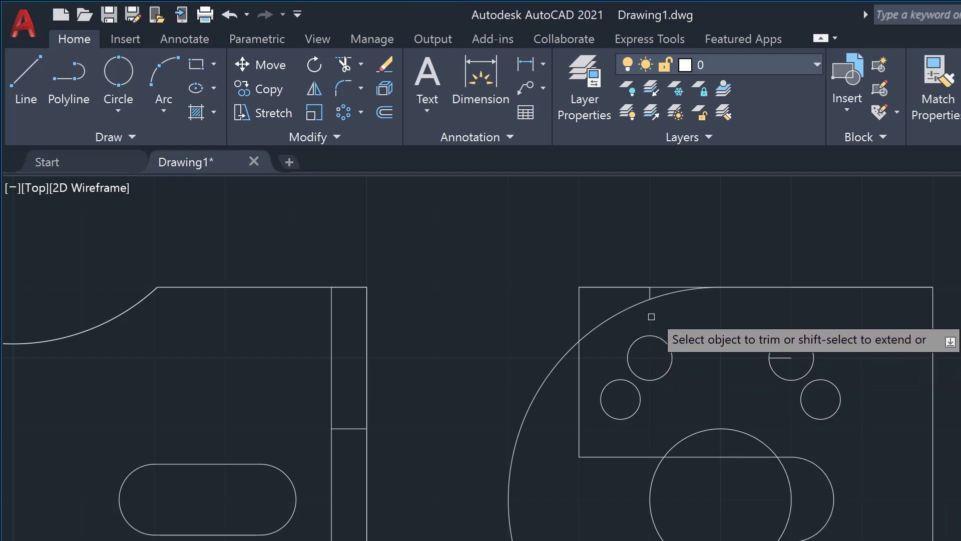
pyautogui.click(781, 357)
pyautogui.press('Escape')
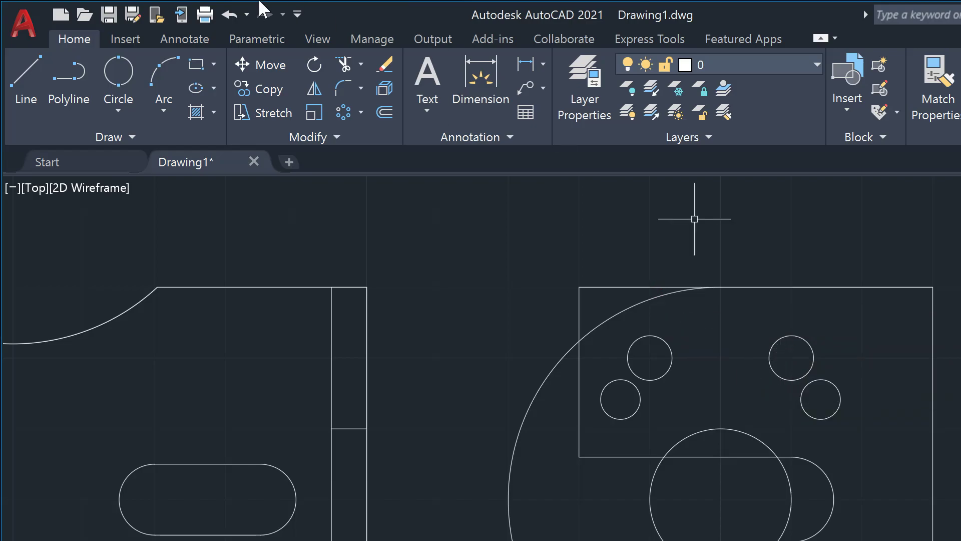
pyautogui.click(384, 90)
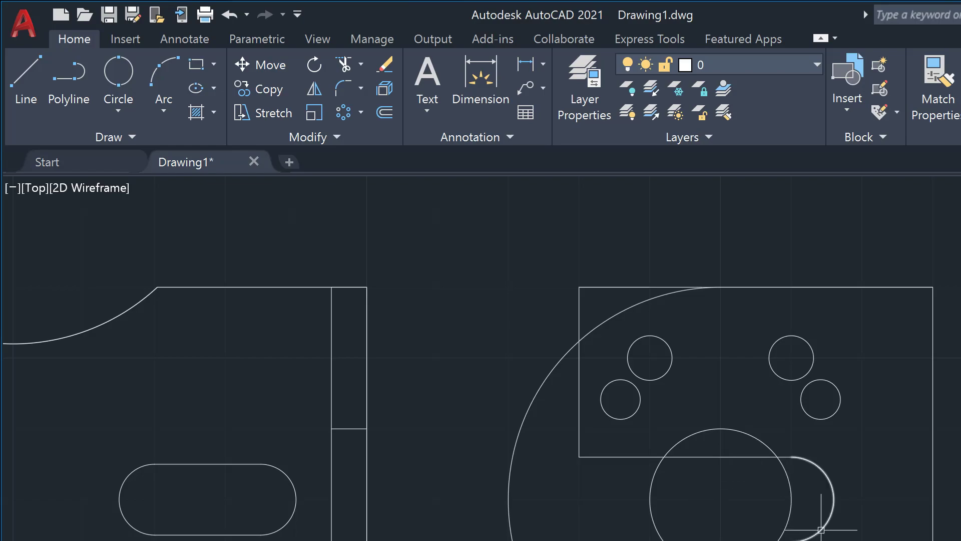
# - Select the upper-right and upper-left hole circles and open the linetype manager
pyautogui.click(773, 349)
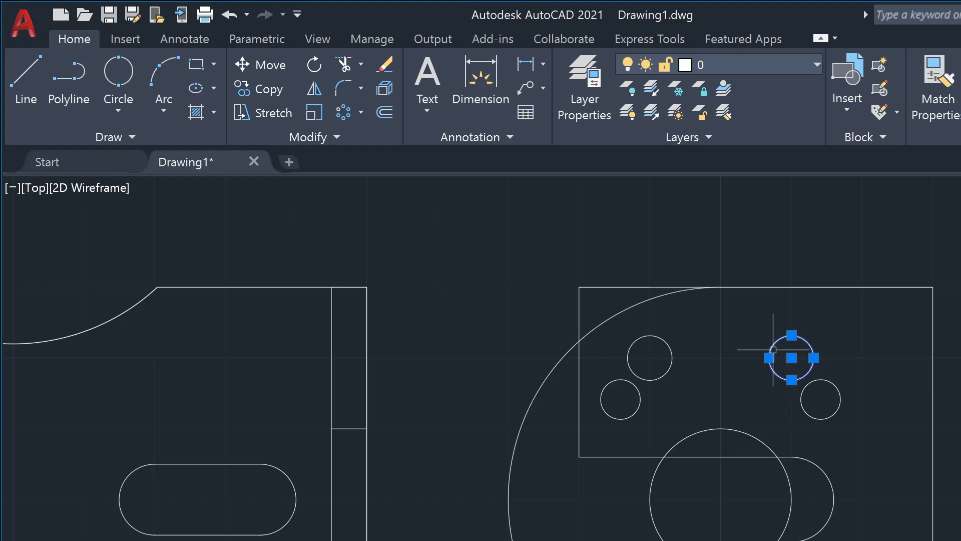
pyautogui.click(670, 348)
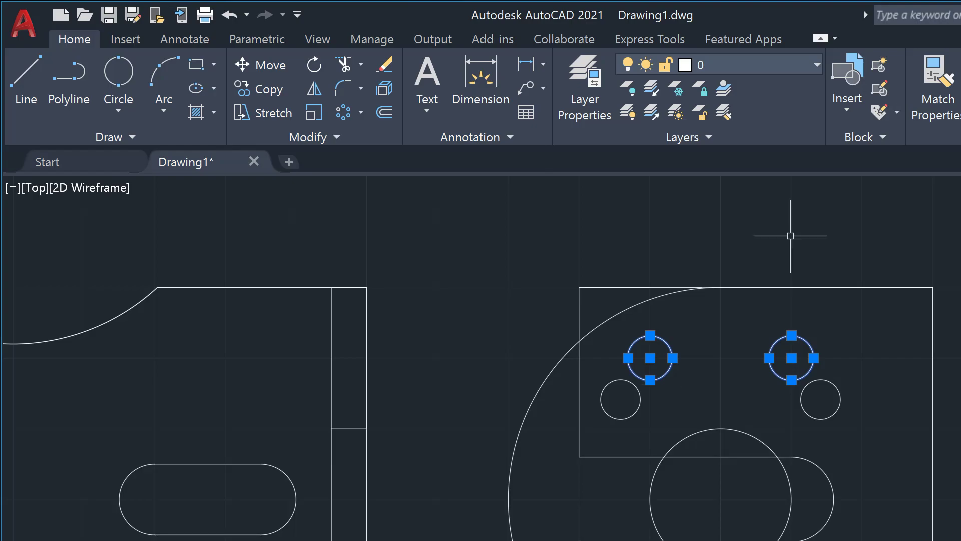
pyautogui.click(931, 120)
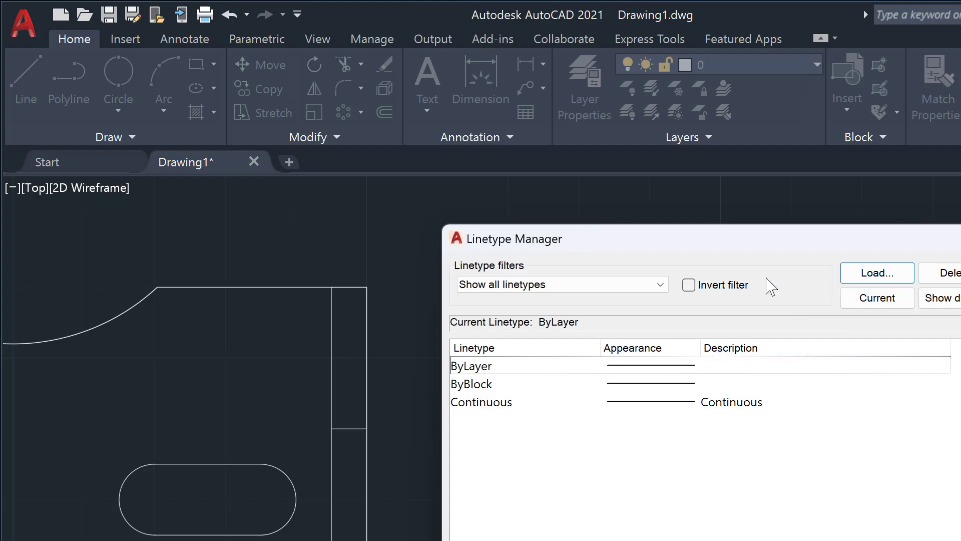
# - Load the HIDDEN2 linetype from acadiso.lin and close the Linetype Manager
pyautogui.click(868, 272)
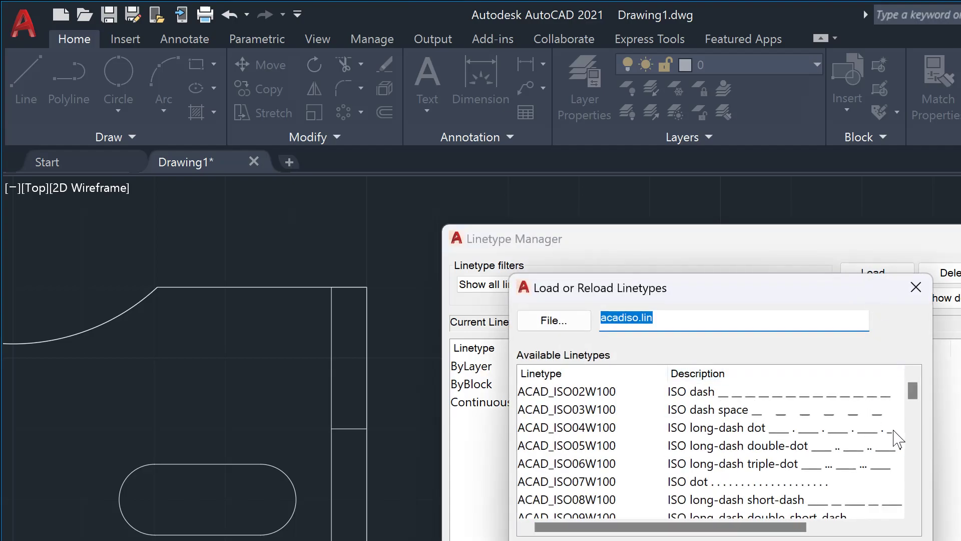
pyautogui.moveTo(913, 393)
pyautogui.mouseDown()
pyautogui.moveTo(913, 495)
pyautogui.moveTo(907, 465)
pyautogui.mouseUp()
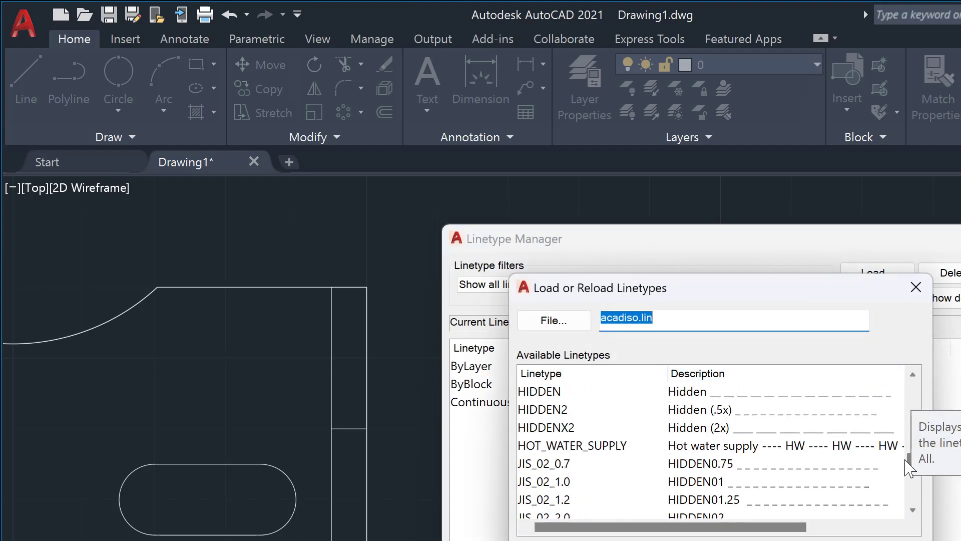
pyautogui.click(832, 413)
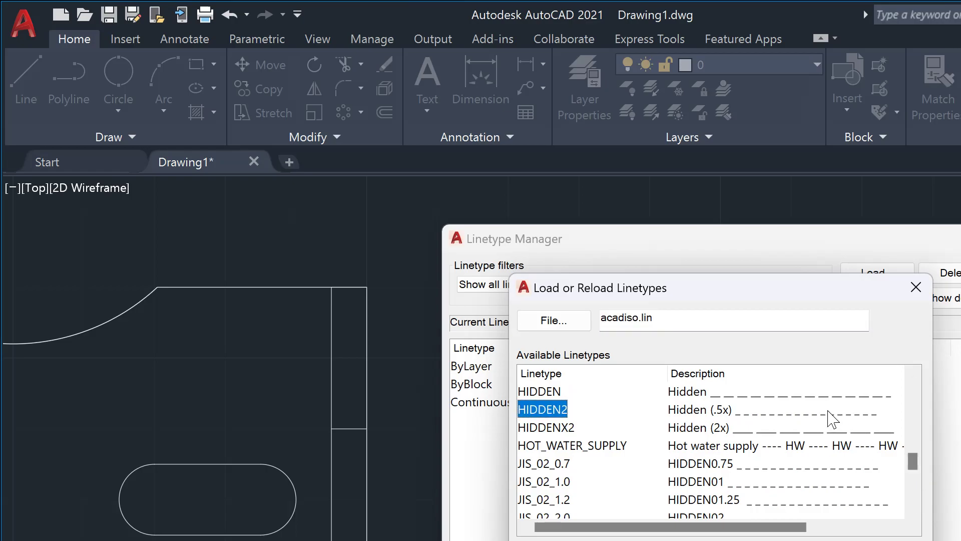
pyautogui.press('Return')
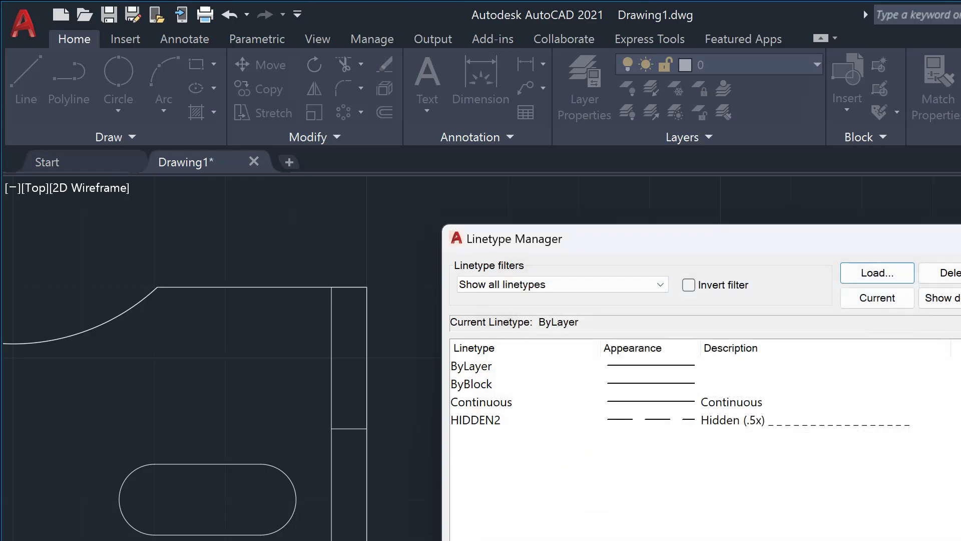
pyautogui.press('Return')
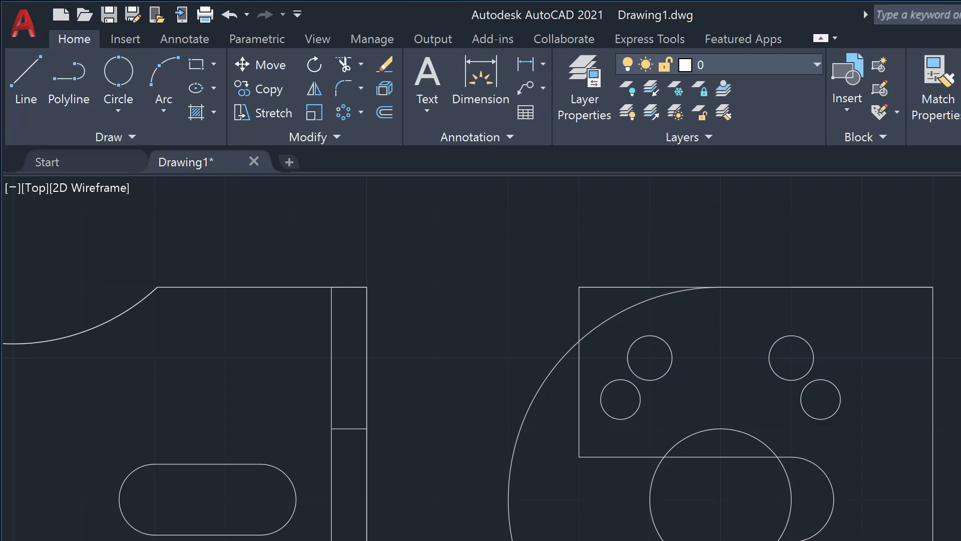
# - Give the two upper hole circles a dashed hidden linetype
pyautogui.click(671, 365)
pyautogui.click(772, 355)
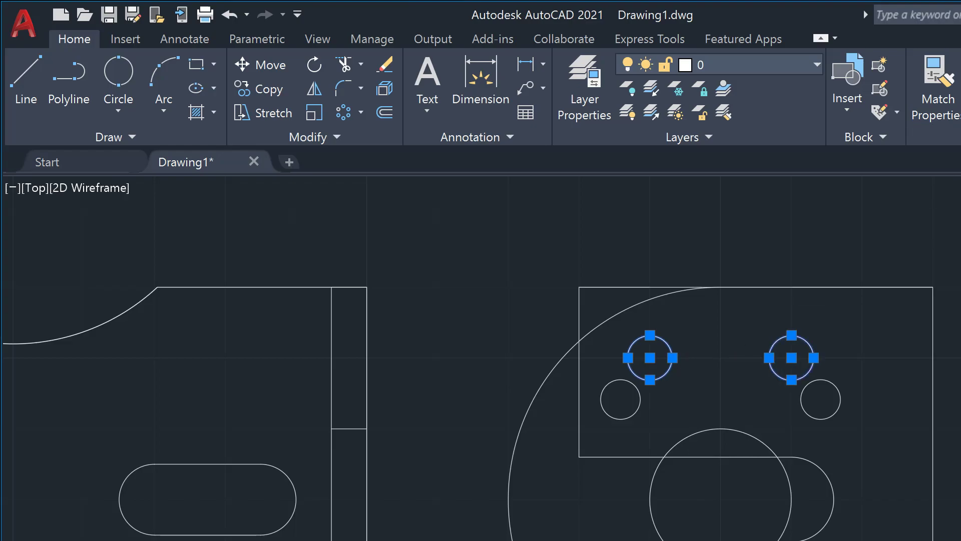
pyautogui.press('m')
pyautogui.press('Return')
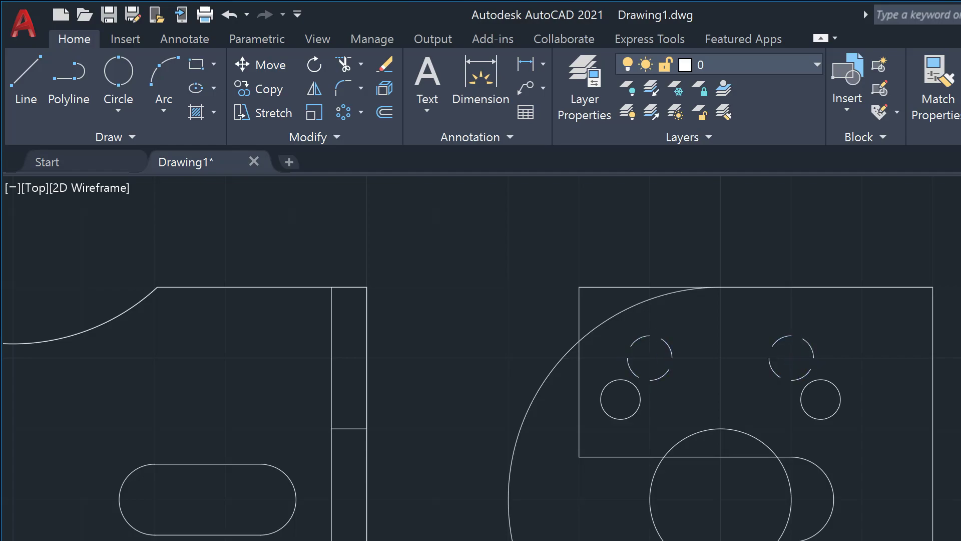
pyautogui.press('Escape')
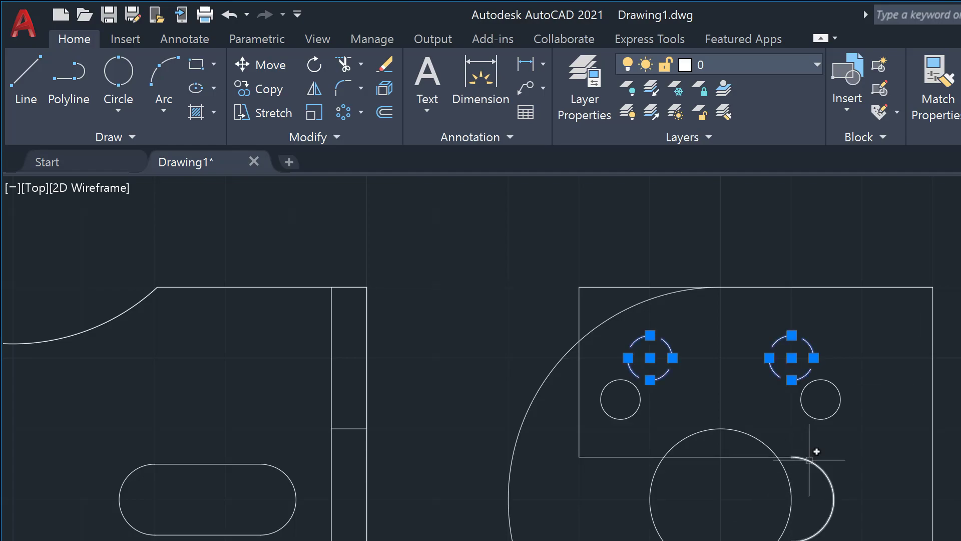
pyautogui.press('m')
pyautogui.press('Return')
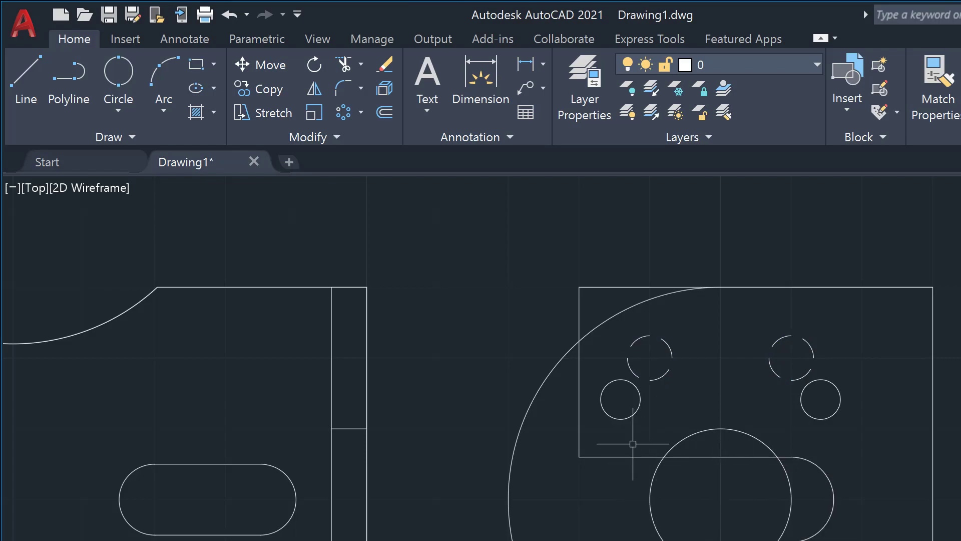
# - Make the rectangle's left and bottom edges, lower outline piece and right-hand arc dashed
pyautogui.click(579, 441)
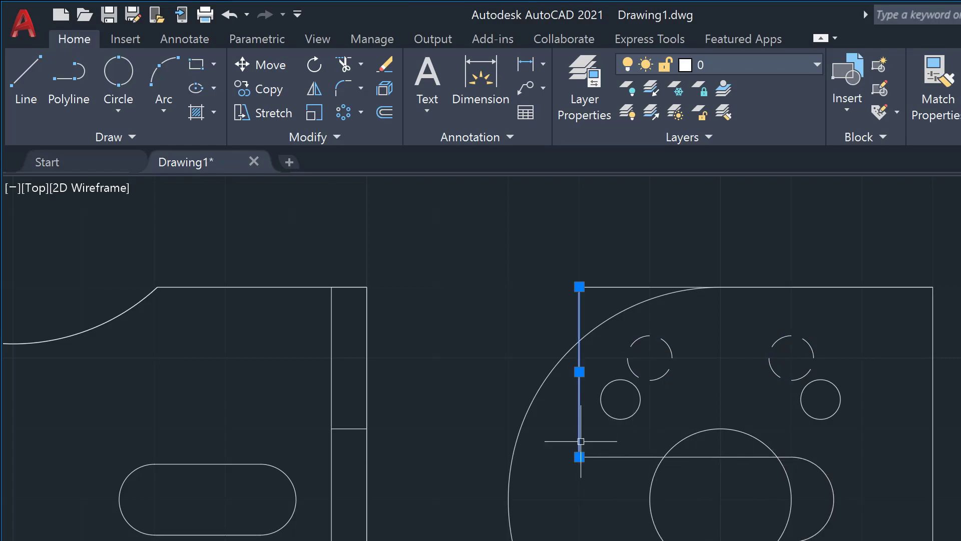
pyautogui.click(621, 455)
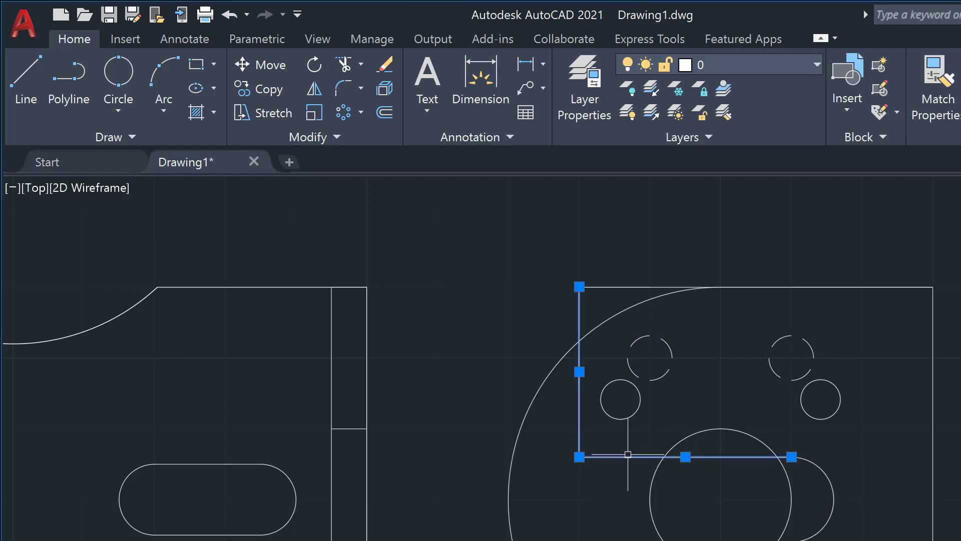
pyautogui.click(831, 483)
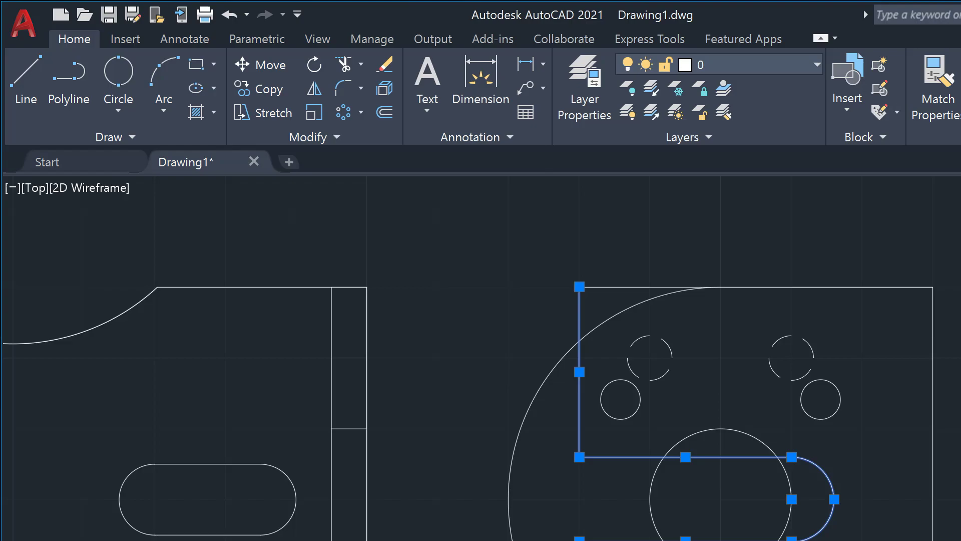
pyautogui.click(664, 285)
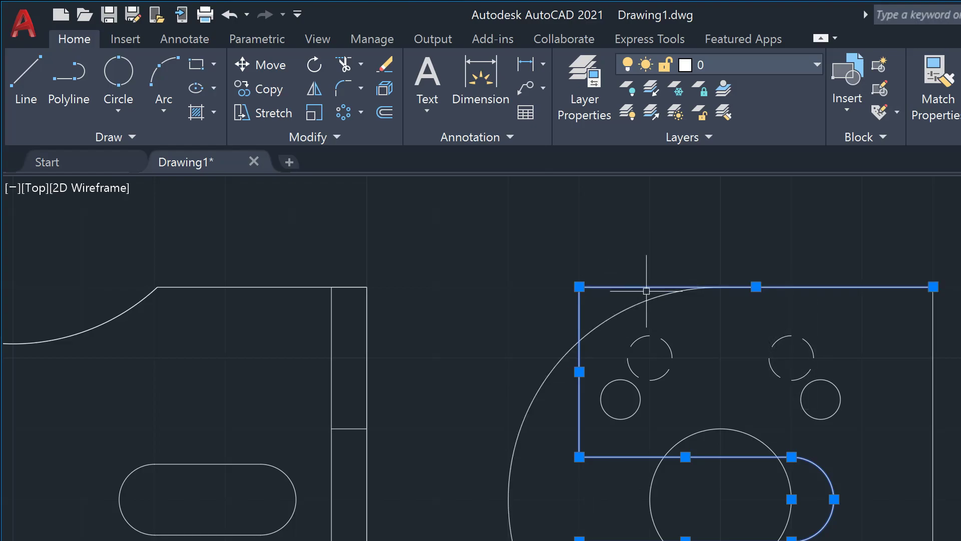
pyautogui.press('Escape')
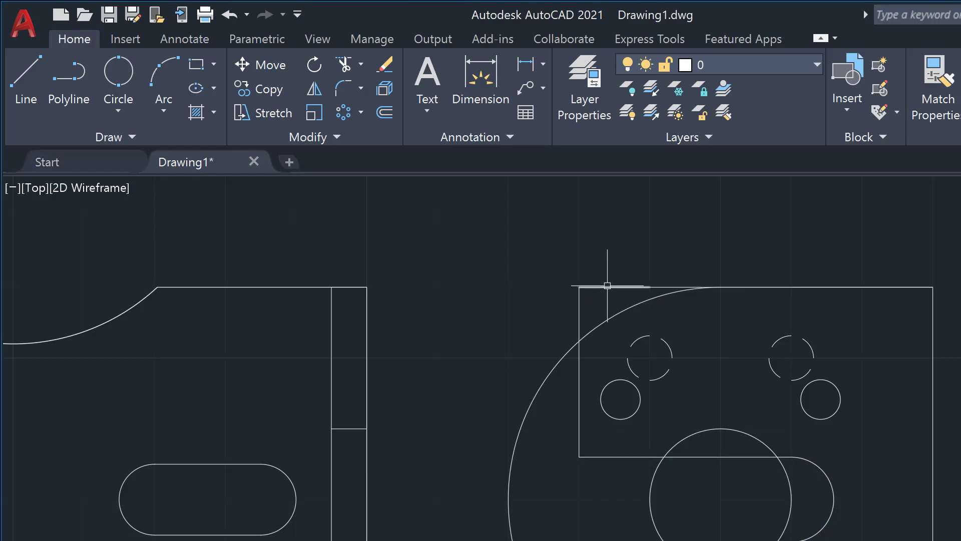
pyautogui.click(607, 285)
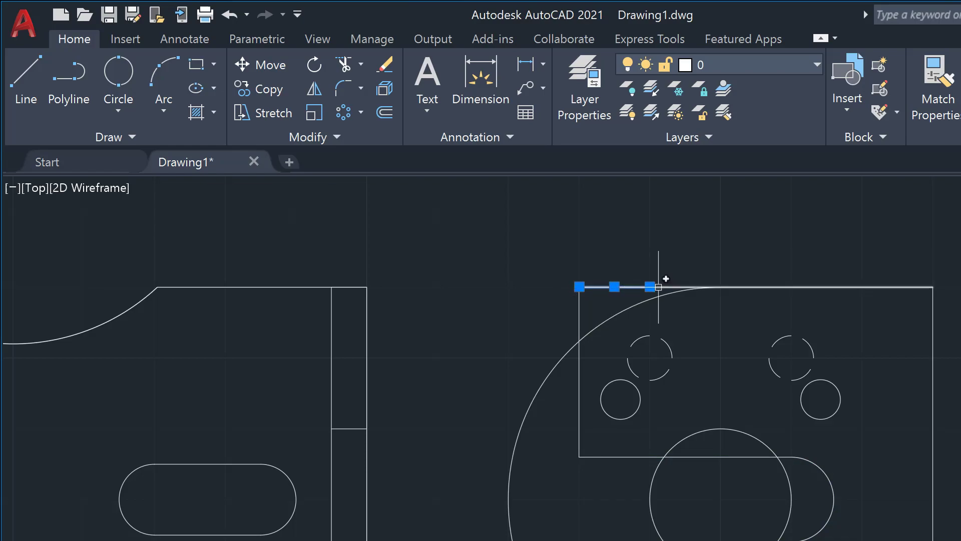
pyautogui.click(579, 306)
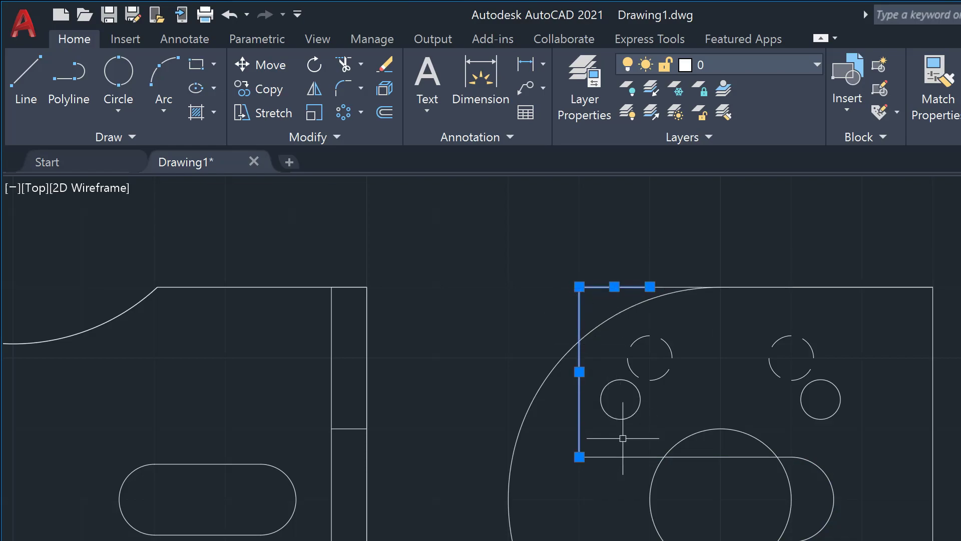
pyautogui.click(624, 456)
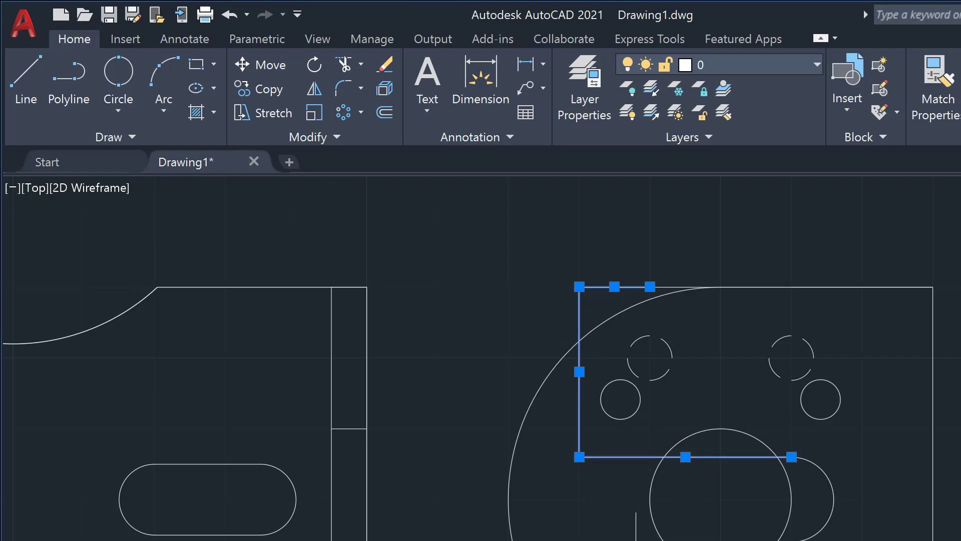
pyautogui.click(638, 538)
pyautogui.click(831, 515)
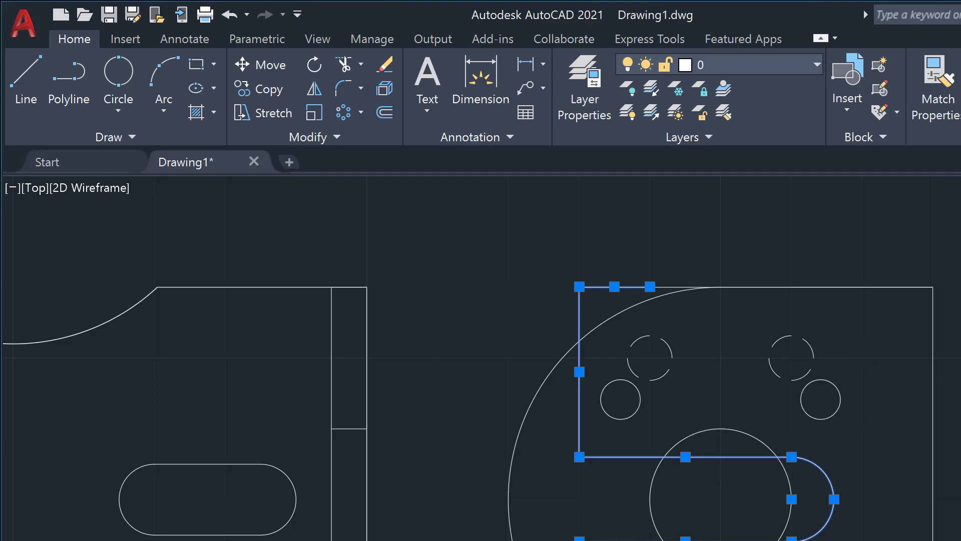
pyautogui.press('Escape')
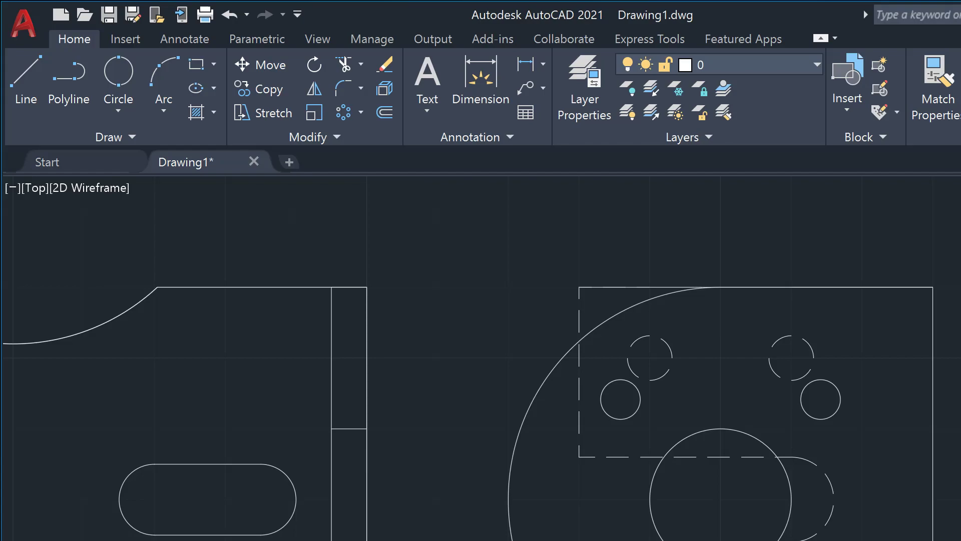
# - Trim the dashed bottom-edge piece lying inside the large circle
pyautogui.click(763, 457)
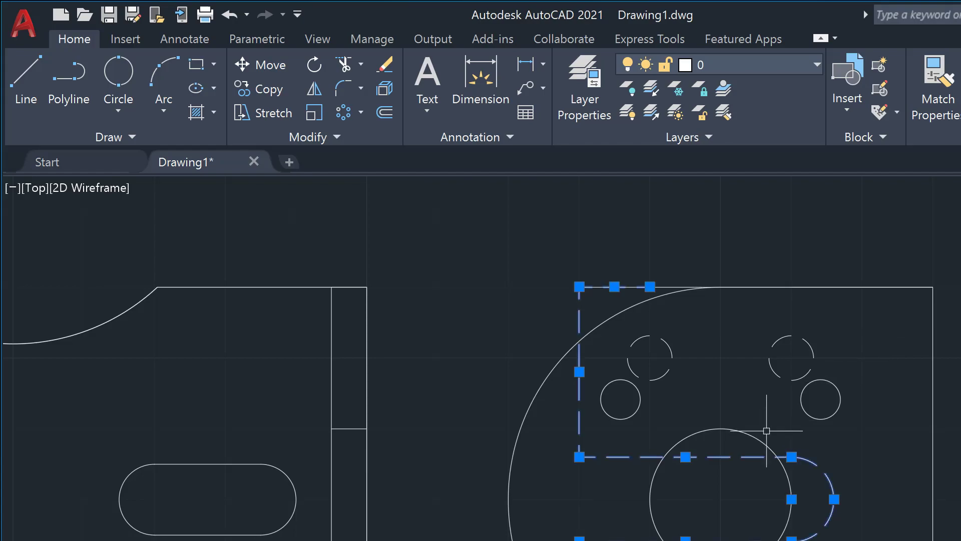
pyautogui.press('Escape')
pyautogui.write('tr')
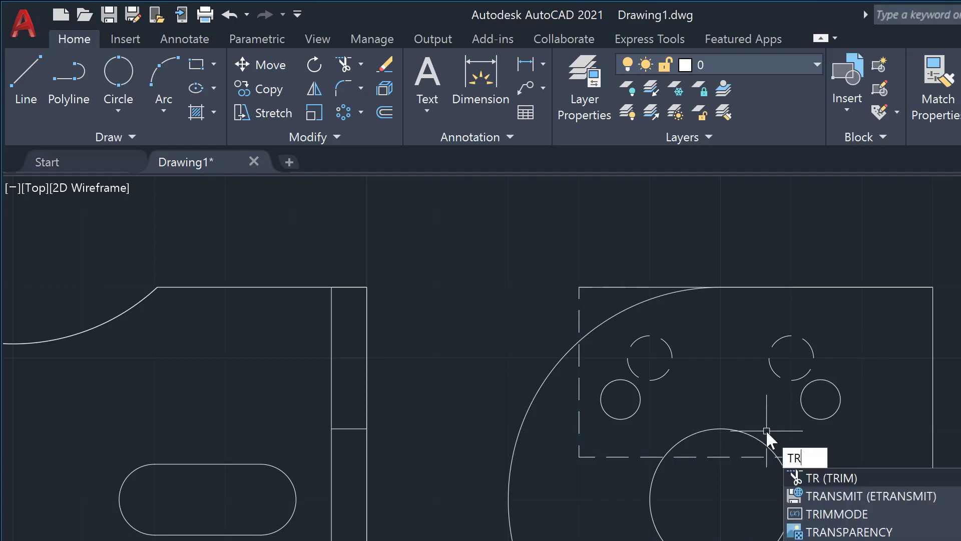
pyautogui.press('Return')
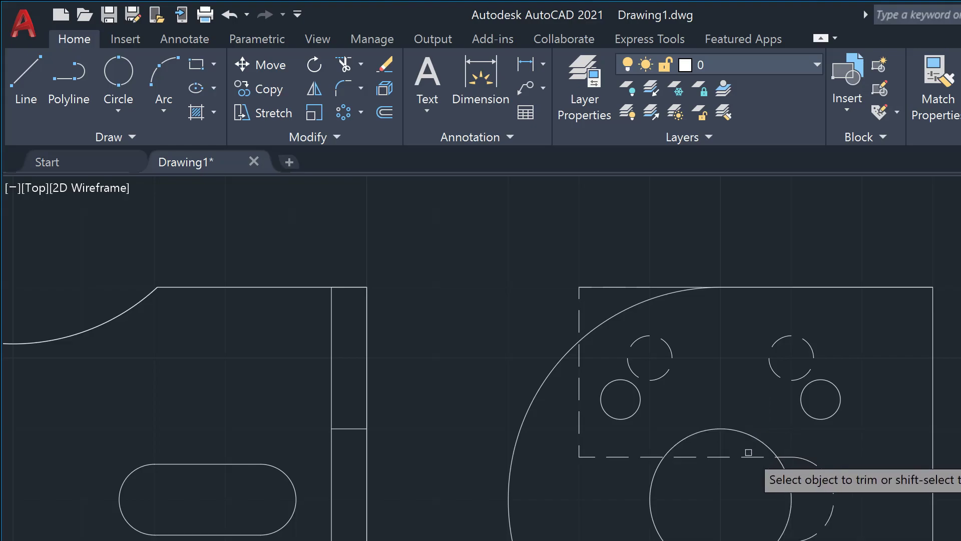
pyautogui.click(752, 456)
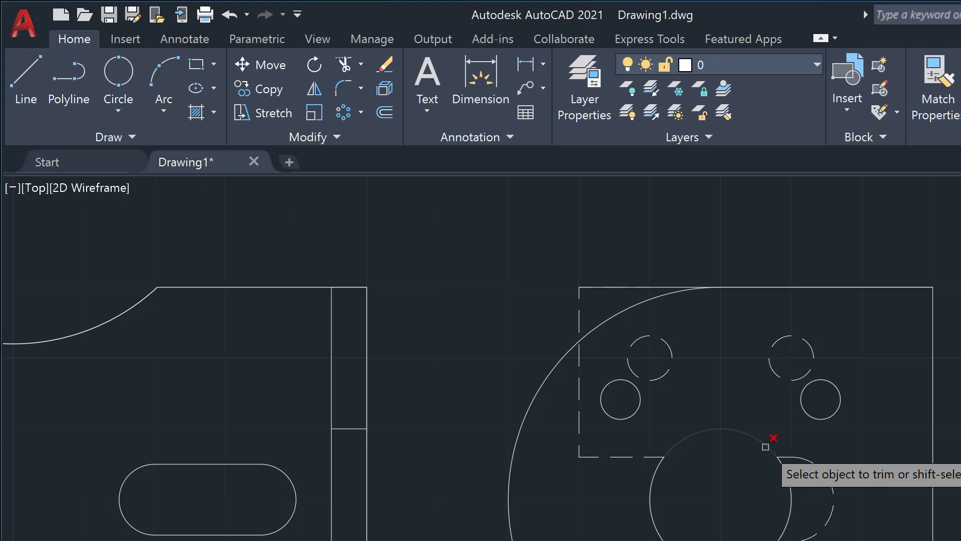
pyautogui.press('Escape')
# - Redraw the bottom edge as a separate line from the dashed endpoint to the slot's end
pyautogui.write('l')
pyautogui.press('Return')
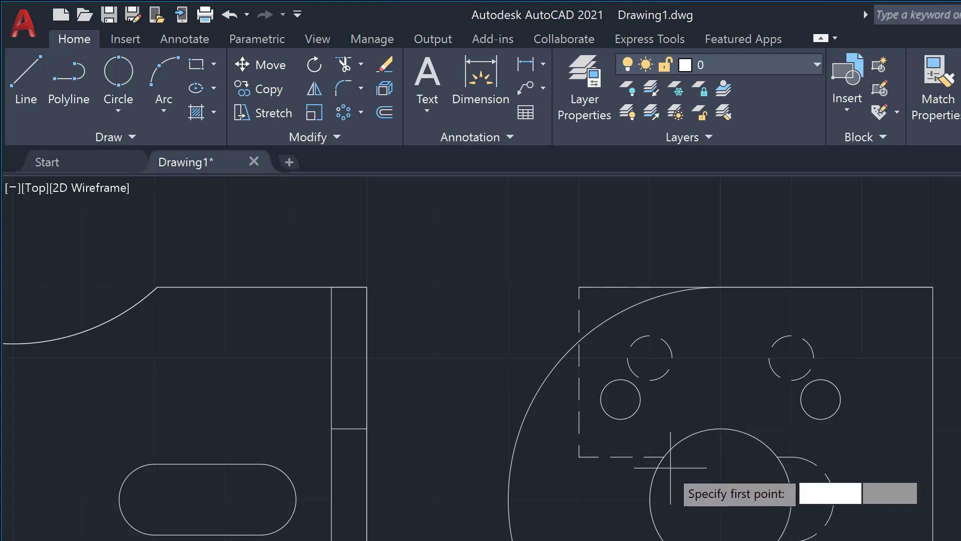
pyautogui.click(664, 456)
pyautogui.click(777, 457)
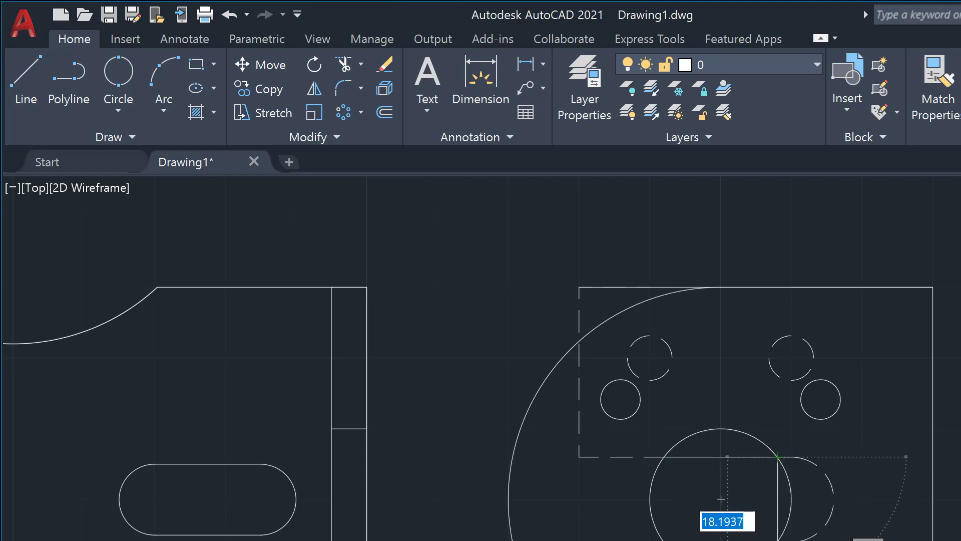
pyautogui.press('Escape')
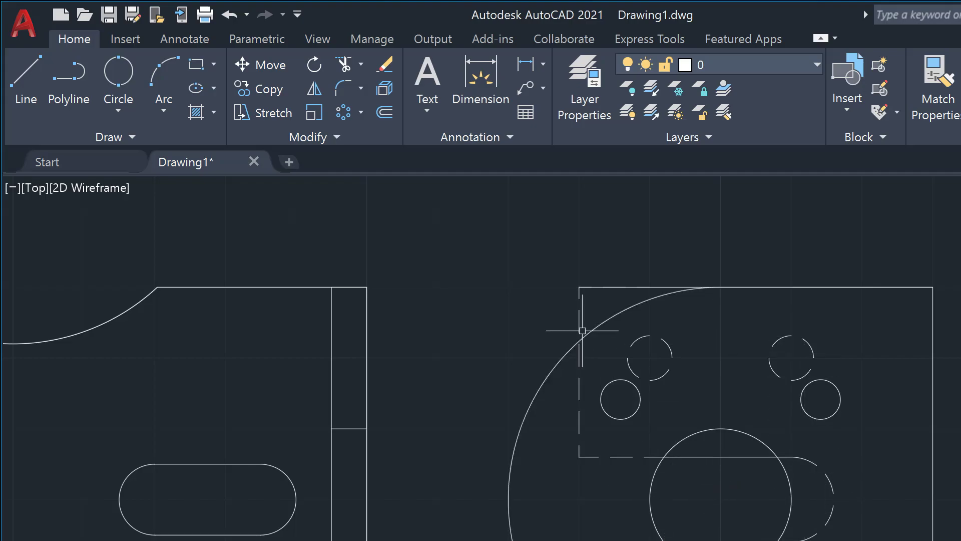
# - Draw a vertical line from the dashed corner at the arc up to the top edge
pyautogui.write('l')
pyautogui.press('Return')
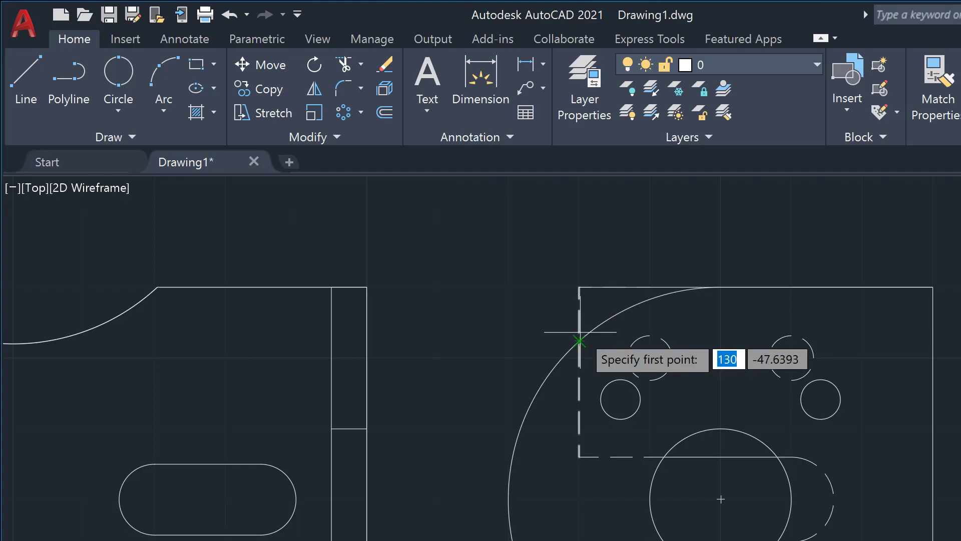
pyautogui.click(579, 340)
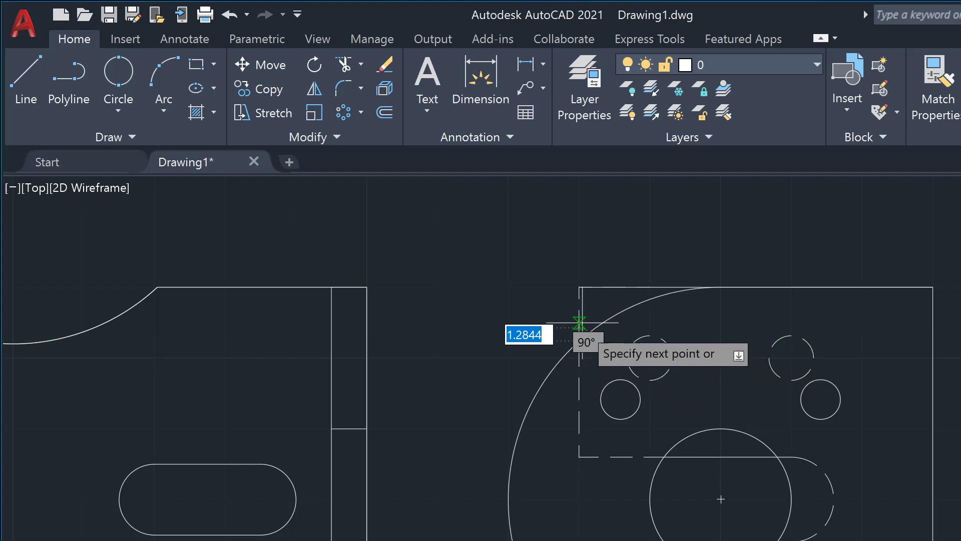
pyautogui.click(579, 286)
pyautogui.press('Return')
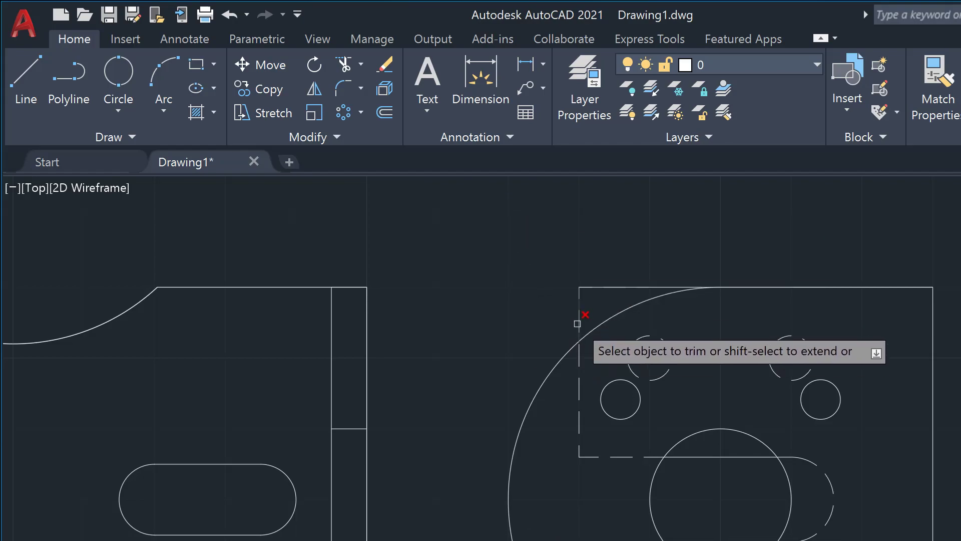
# - Trim away the top edge to the left of the arc
pyautogui.click(595, 291)
pyautogui.press('Return')
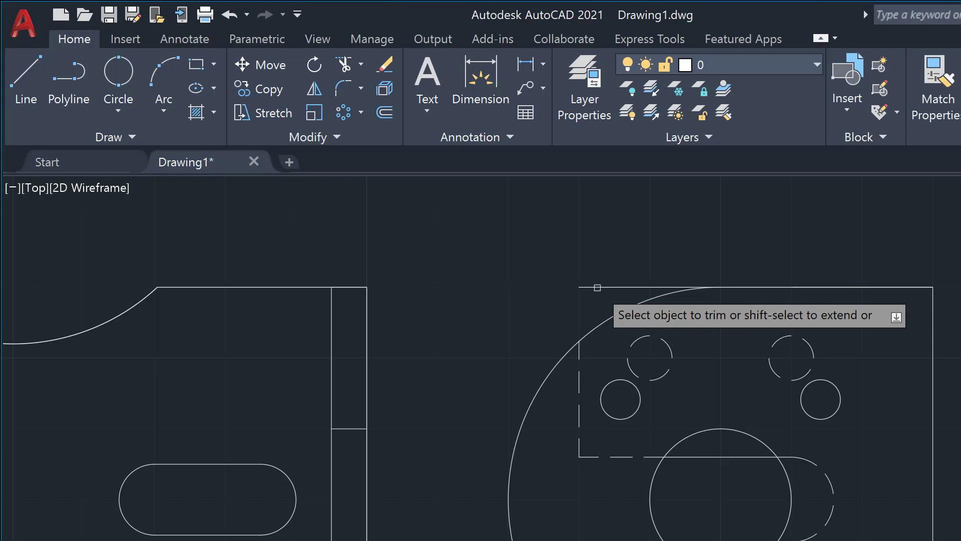
pyautogui.click(597, 287)
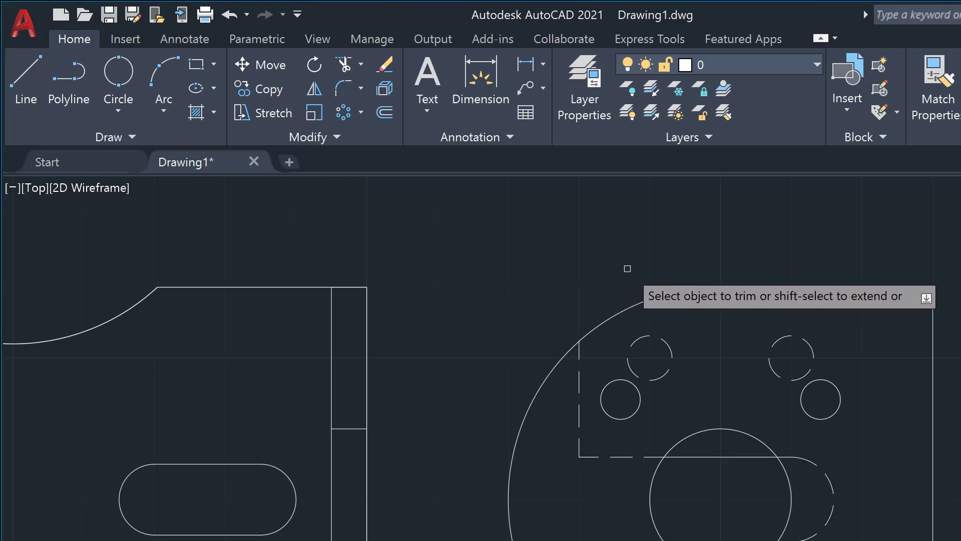
pyautogui.press('Escape')
# - Redraw the top edge from the arc's left end to the corner, dropping to the dashed outline
pyautogui.write('l')
pyautogui.press('Return')
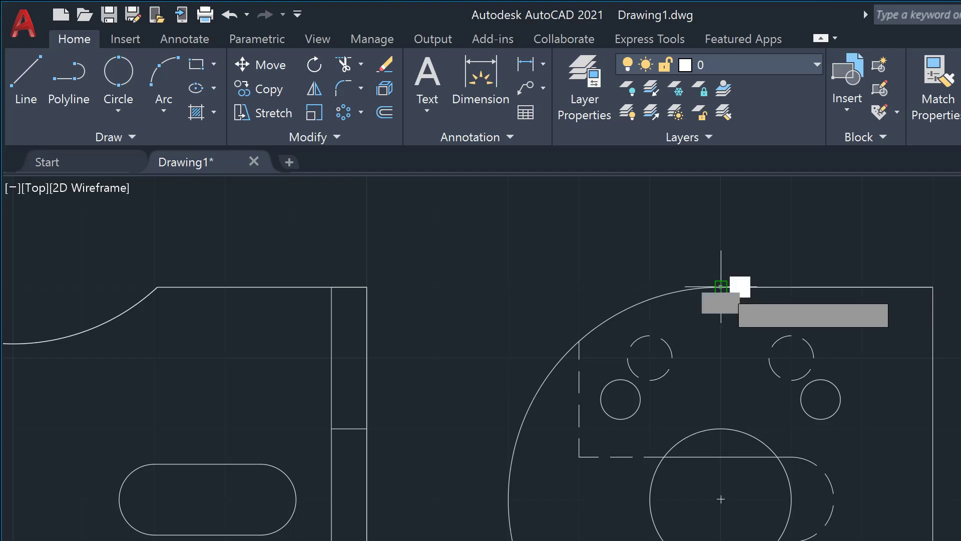
pyautogui.click(721, 287)
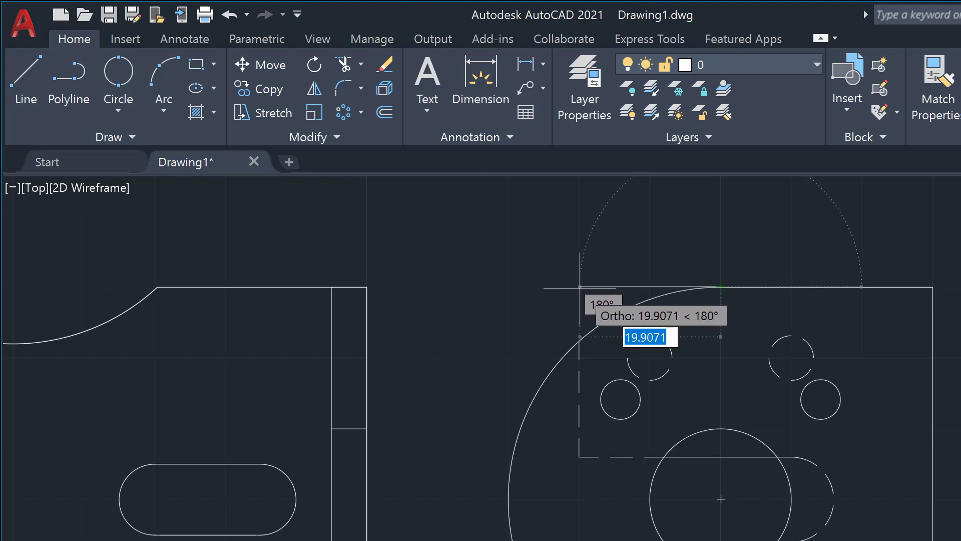
pyautogui.click(579, 287)
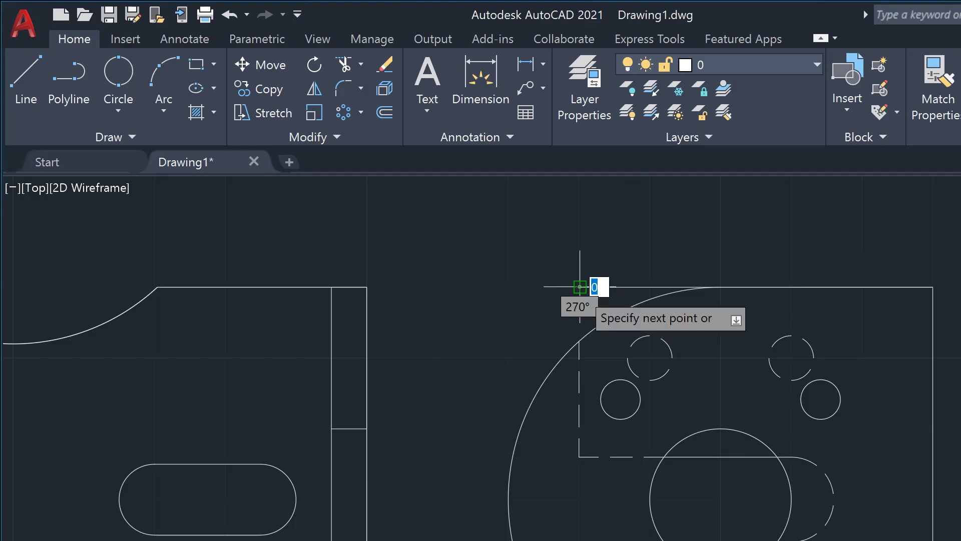
pyautogui.click(580, 341)
pyautogui.press('Escape')
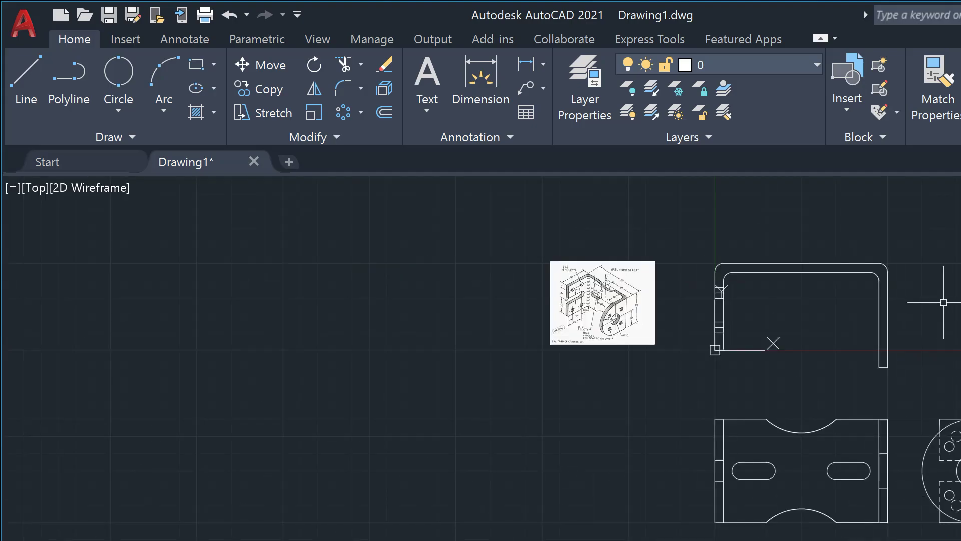
pyautogui.scroll(2, 920, 315)
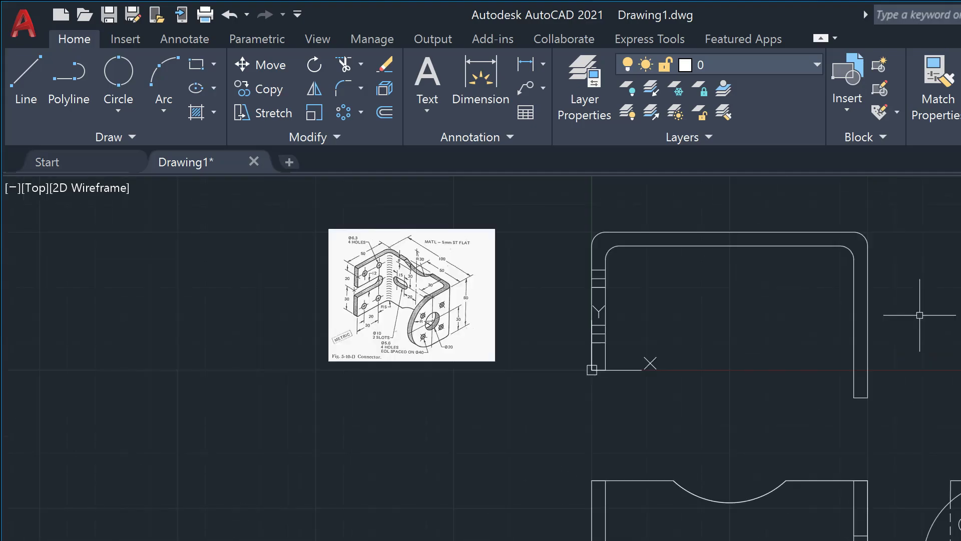
pyautogui.scroll(2, 651, 340)
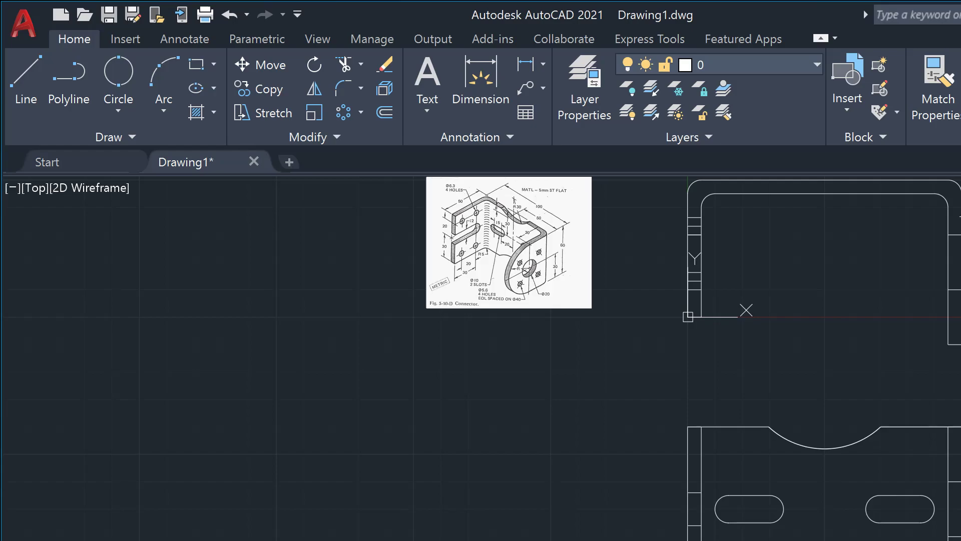
# - Zoom and pan in on the bottom of the rectangular leg outline
pyautogui.scroll(2, 951, 216)
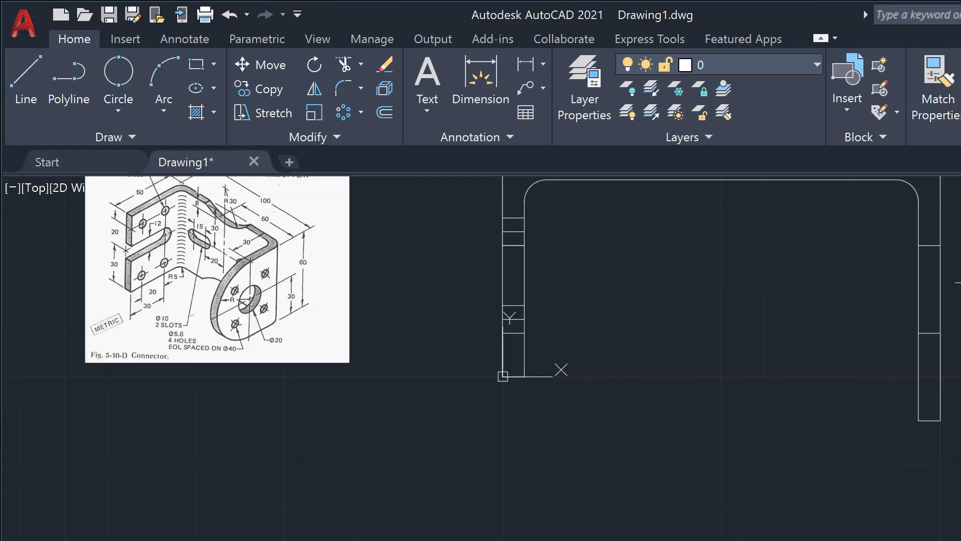
pyautogui.scroll(2, 959, 281)
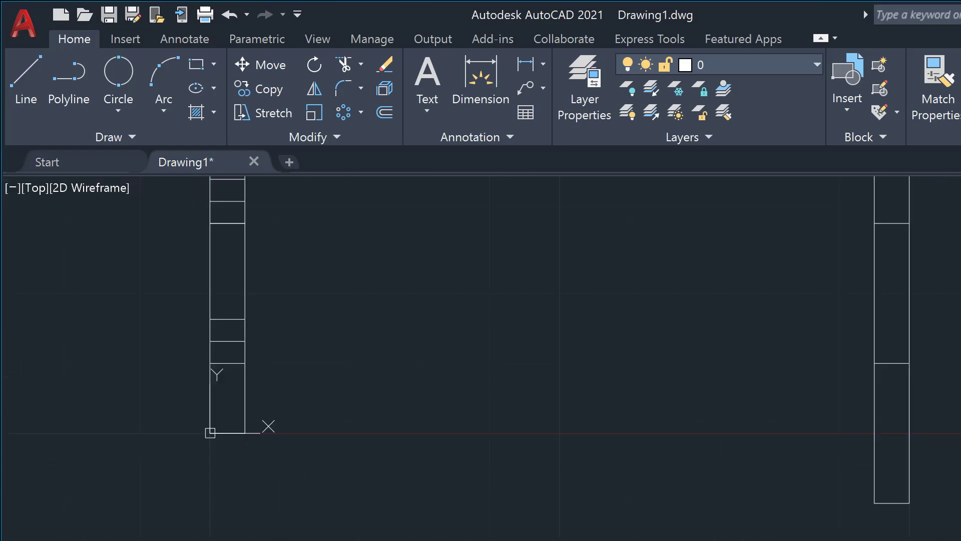
pyautogui.scroll(-1, 701, 411)
pyautogui.scroll(-1, 770, 408)
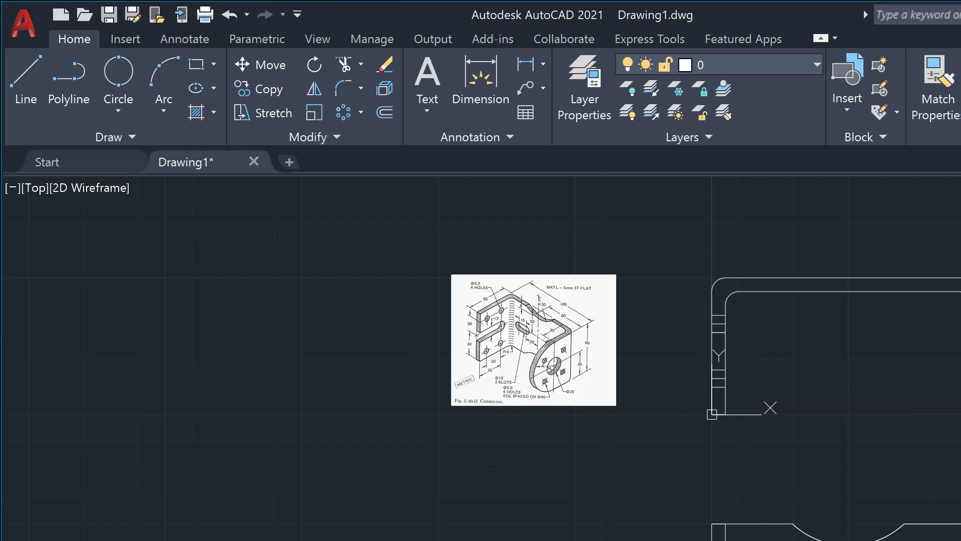
pyautogui.moveTo(770, 408); pyautogui.dragTo(526, 328, button='middle')
pyautogui.scroll(3, 526, 328)
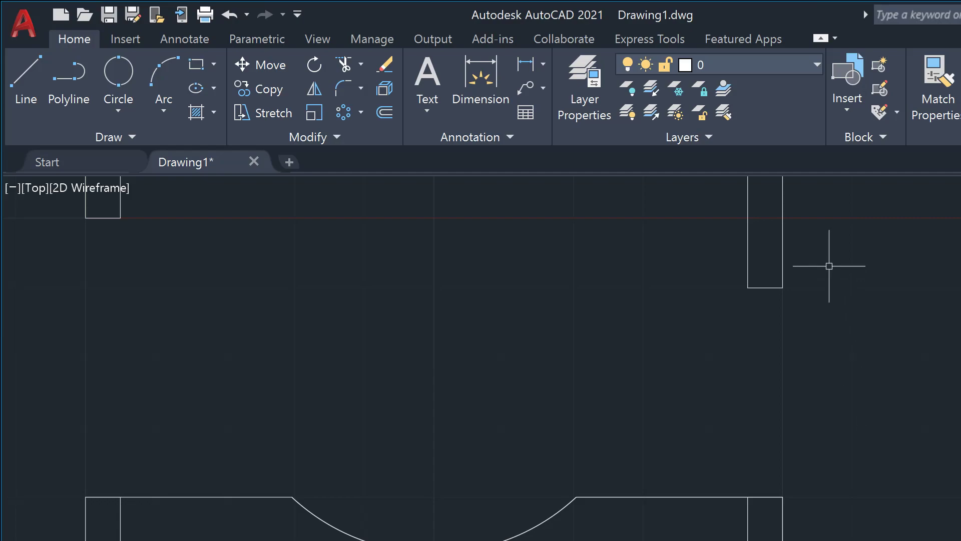
# - Offset the narrow strip's edge by 2.1276 to close off its bottom
pyautogui.click(771, 285)
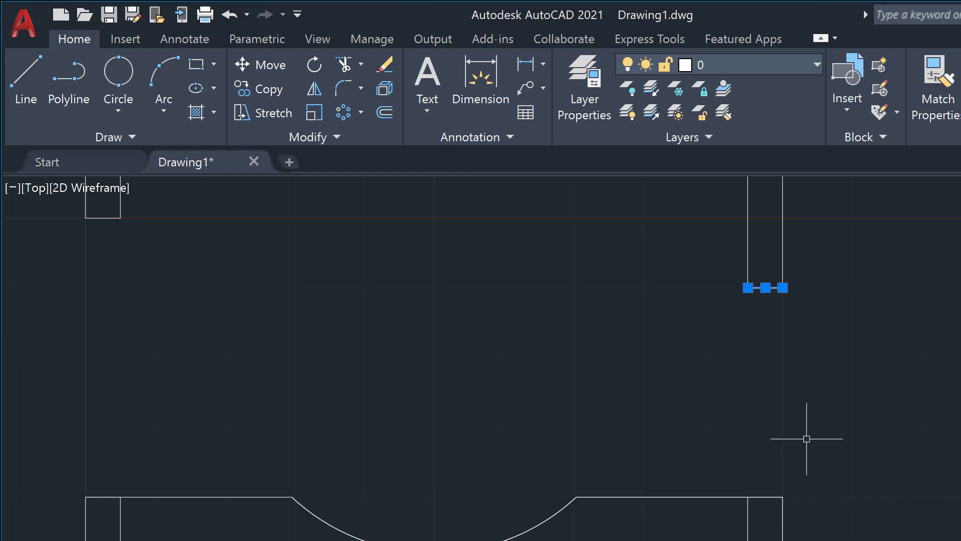
pyautogui.click(378, 107)
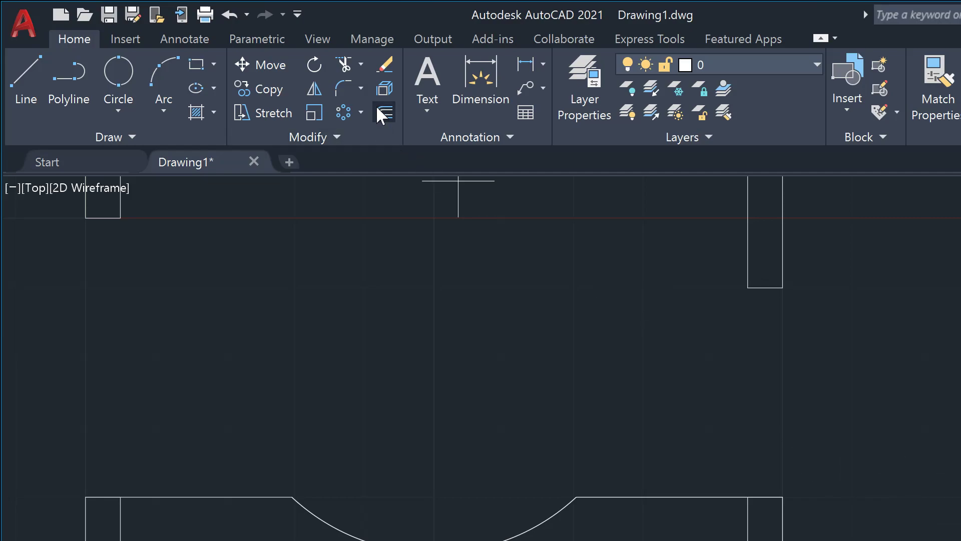
pyautogui.click(765, 287)
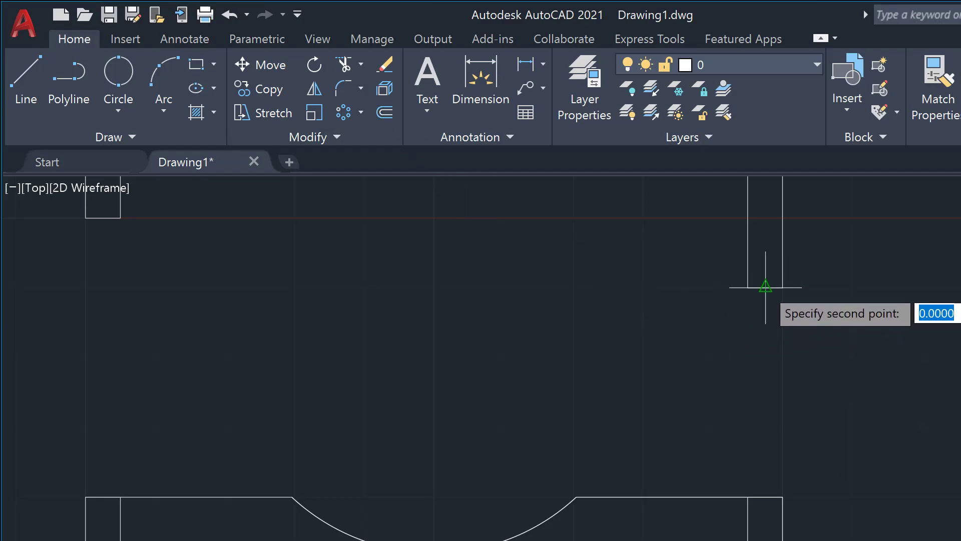
pyautogui.write('2')
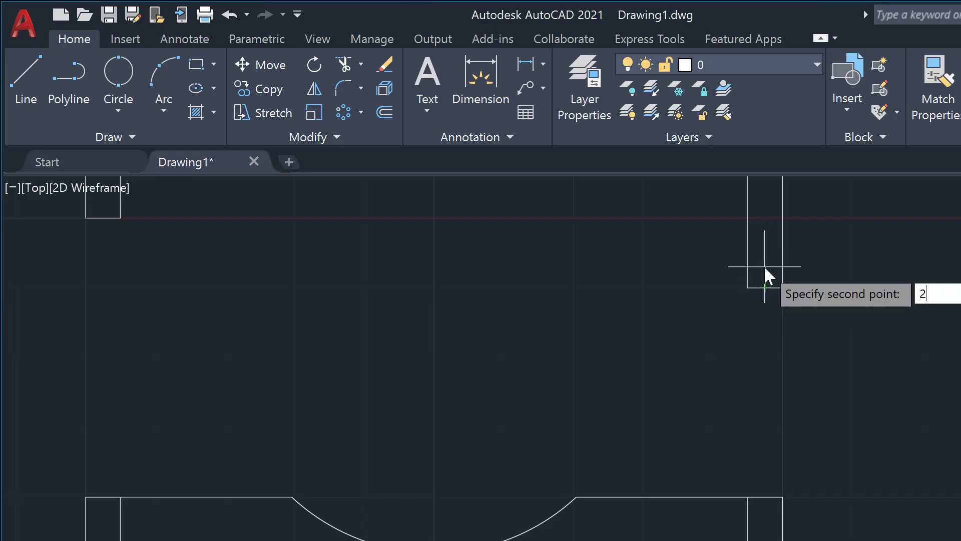
pyautogui.write('.1276')
pyautogui.press('Return')
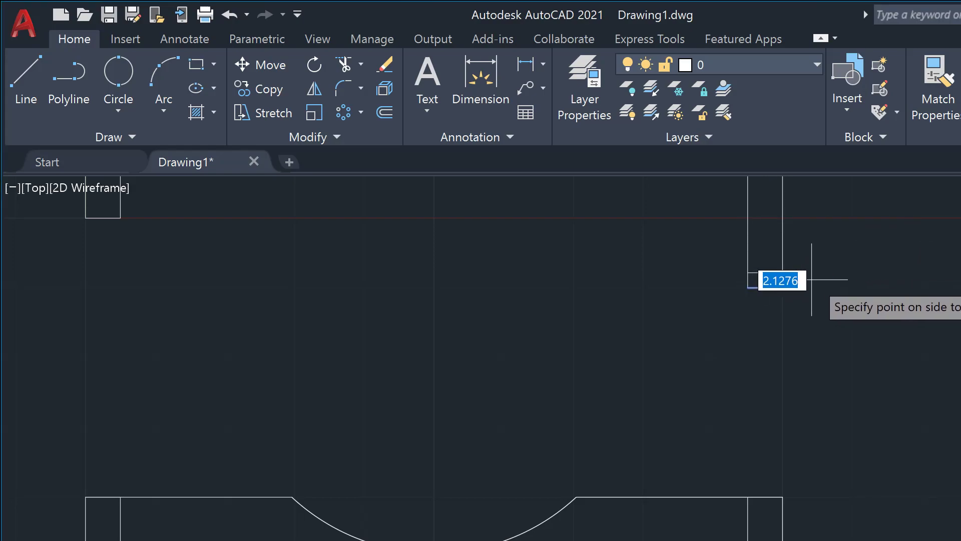
pyautogui.click(821, 241)
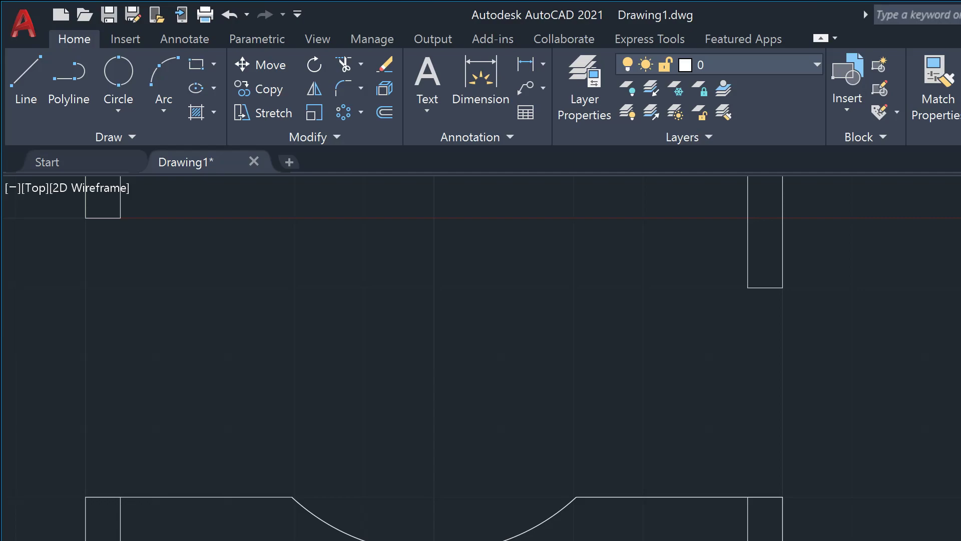
pyautogui.scroll(2, 481, 358)
pyautogui.scroll(3, 480, 358)
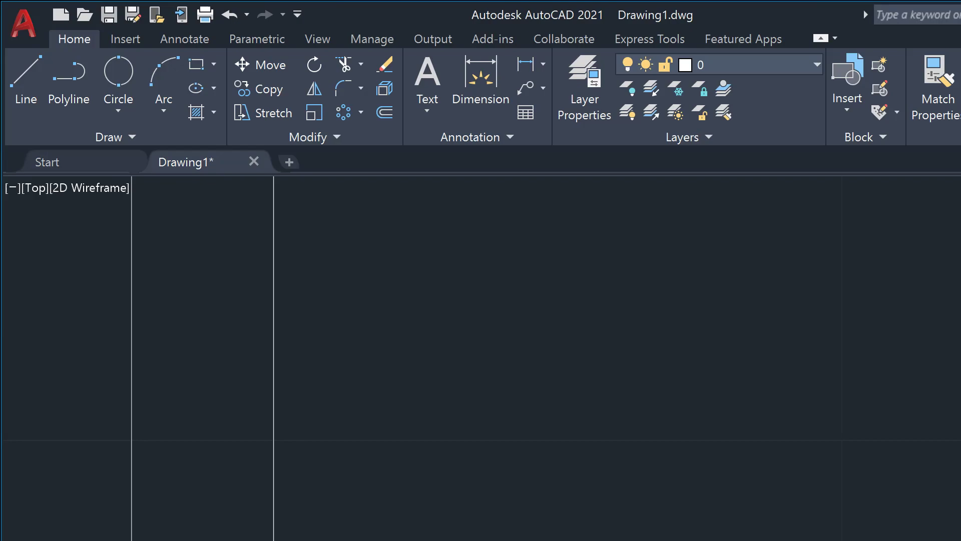
pyautogui.scroll(-5, 930, 354)
pyautogui.scroll(-4, 931, 354)
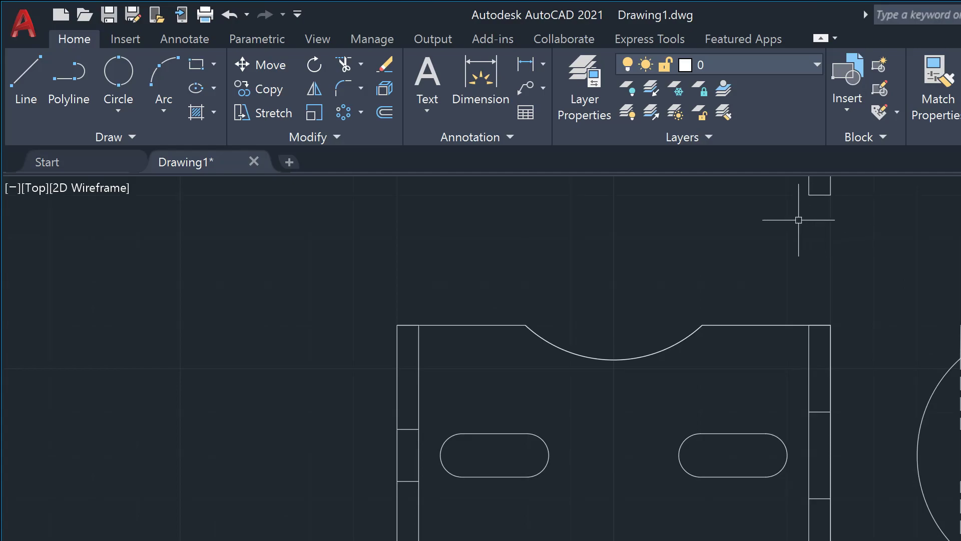
pyautogui.click(817, 194)
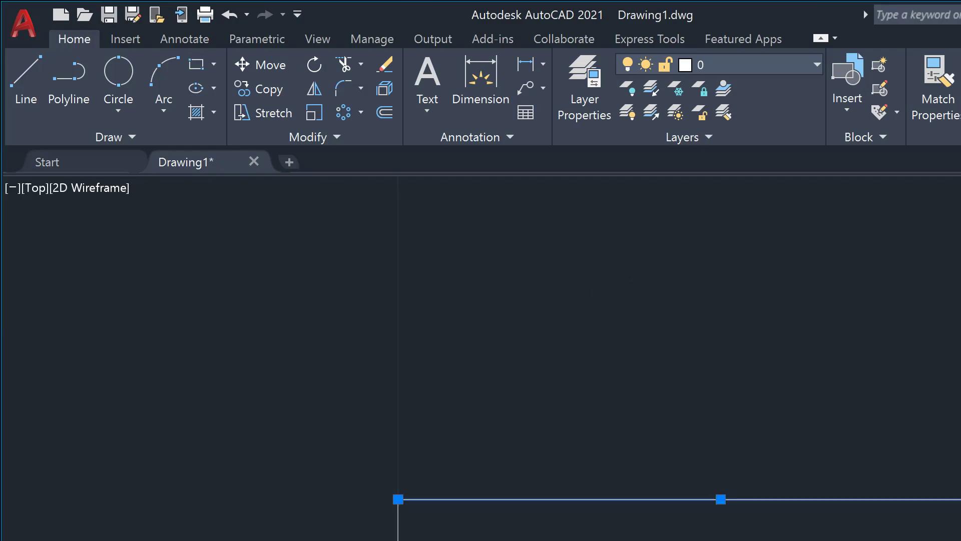
pyautogui.keyDown('shift'); pyautogui.moveTo(721, 499); pyautogui.dragTo(721, 499, button='middle'); pyautogui.keyUp('shift')
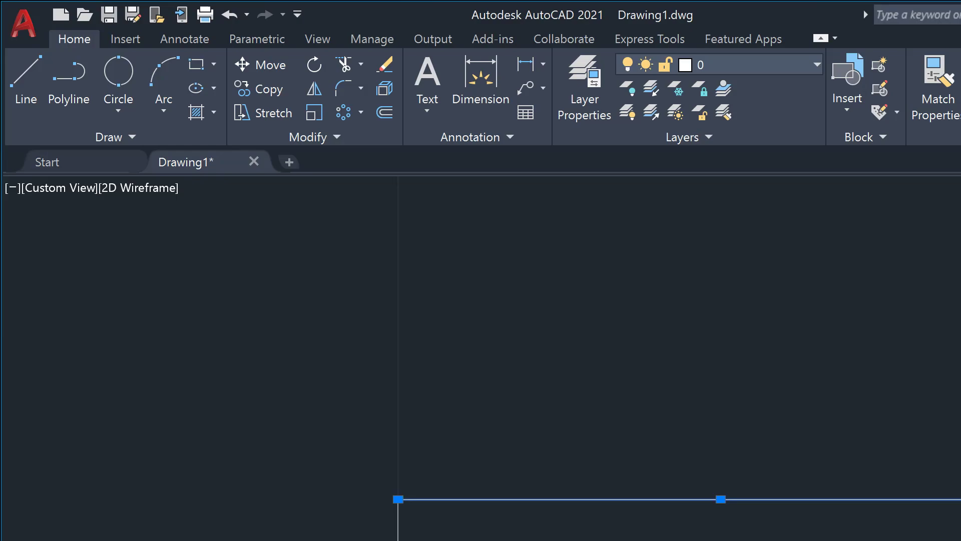
pyautogui.keyDown('shift'); pyautogui.moveTo(721, 499); pyautogui.dragTo(721, 499, button='middle'); pyautogui.keyUp('shift')
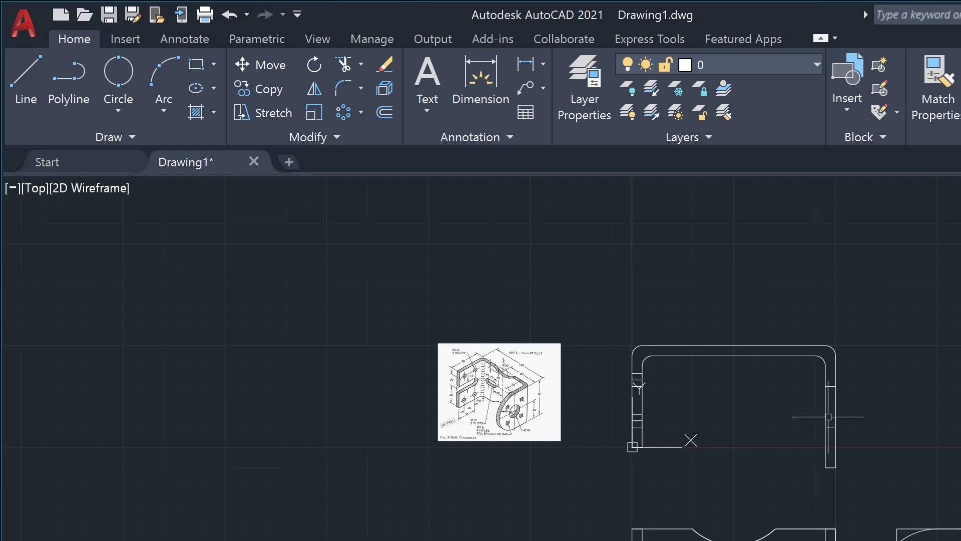
pyautogui.scroll(2, 783, 425)
pyautogui.scroll(2, 783, 427)
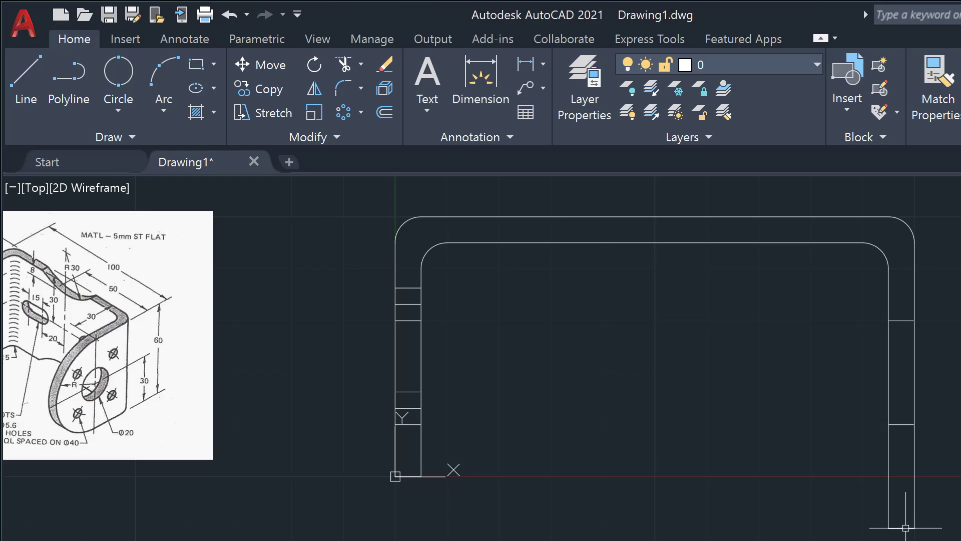
pyautogui.click(906, 528)
pyautogui.click(384, 111)
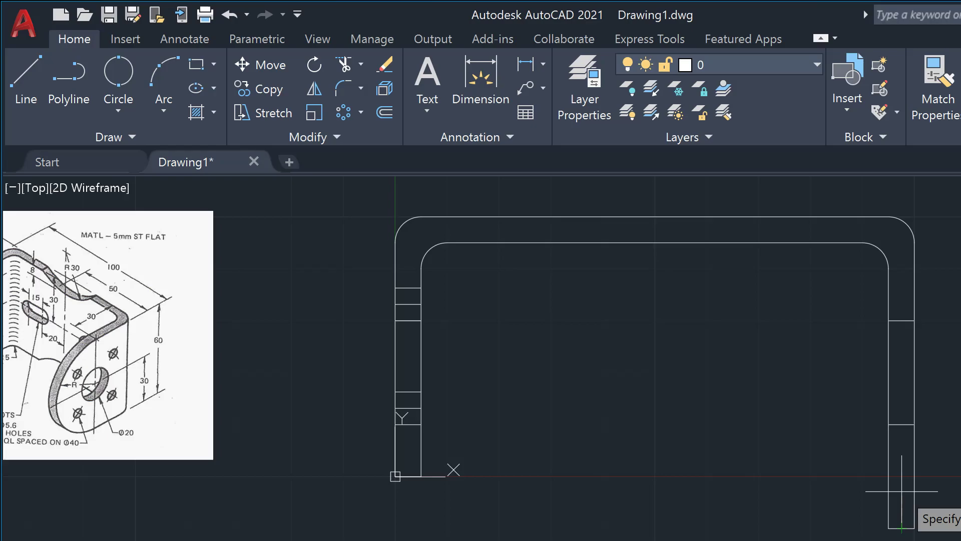
pyautogui.click(902, 462)
pyautogui.press('Return')
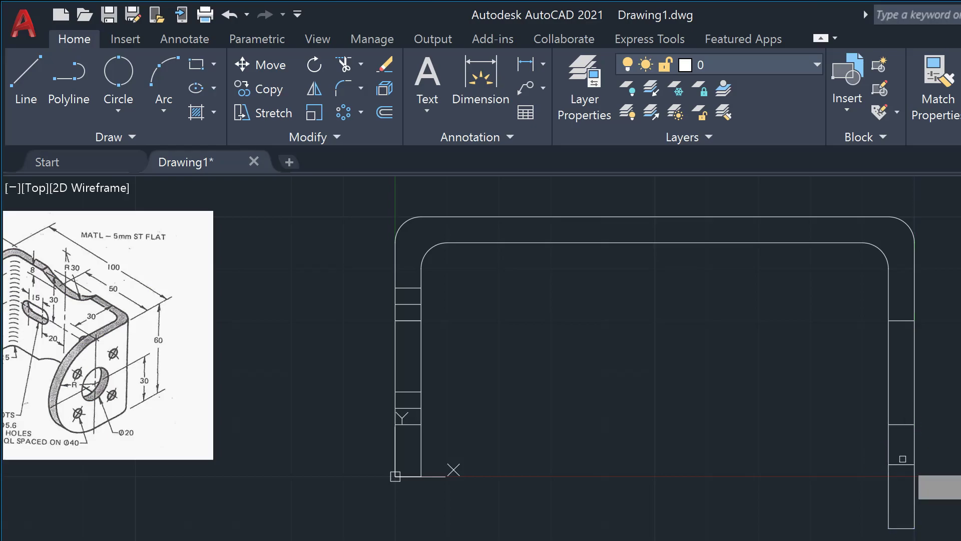
pyautogui.click(903, 462)
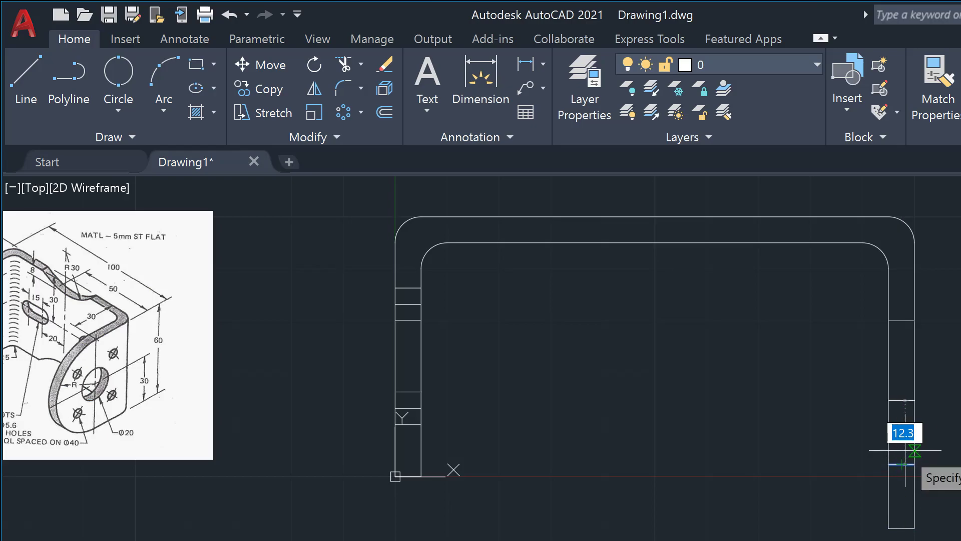
pyautogui.write('5')
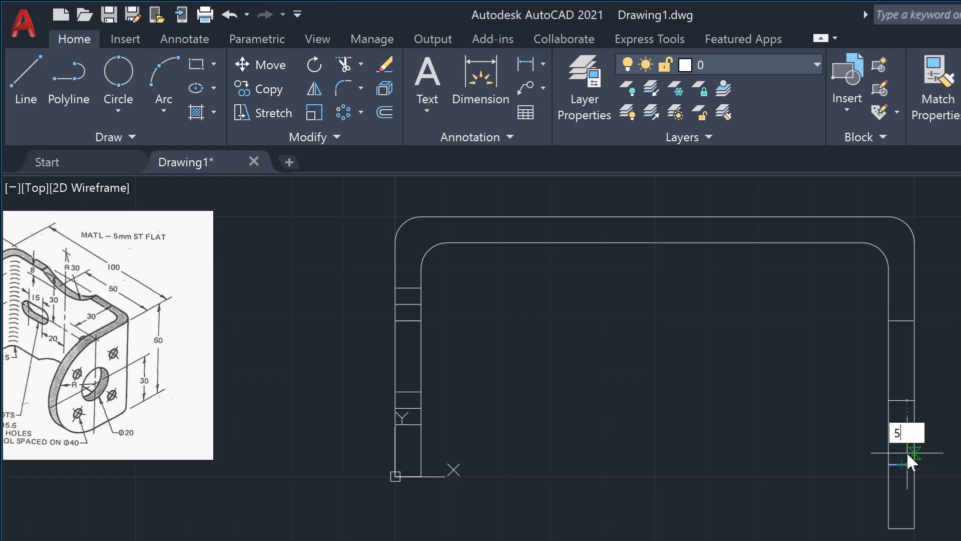
pyautogui.write('.6')
pyautogui.press('Return')
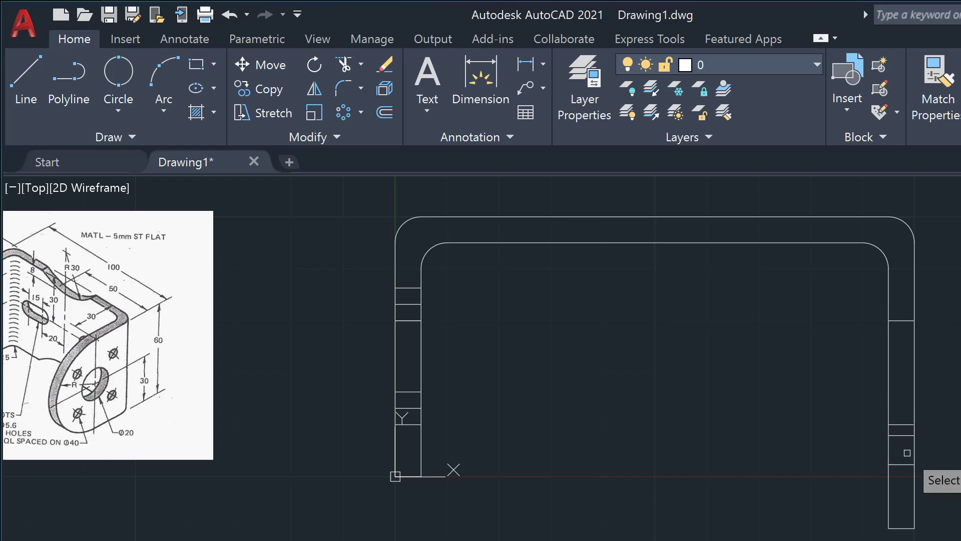
pyautogui.click(903, 435)
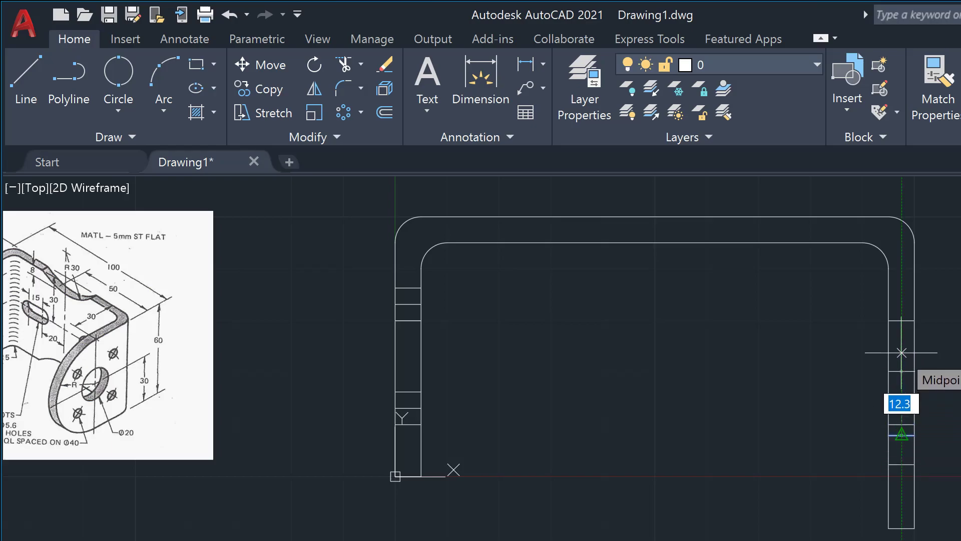
pyautogui.press('Escape')
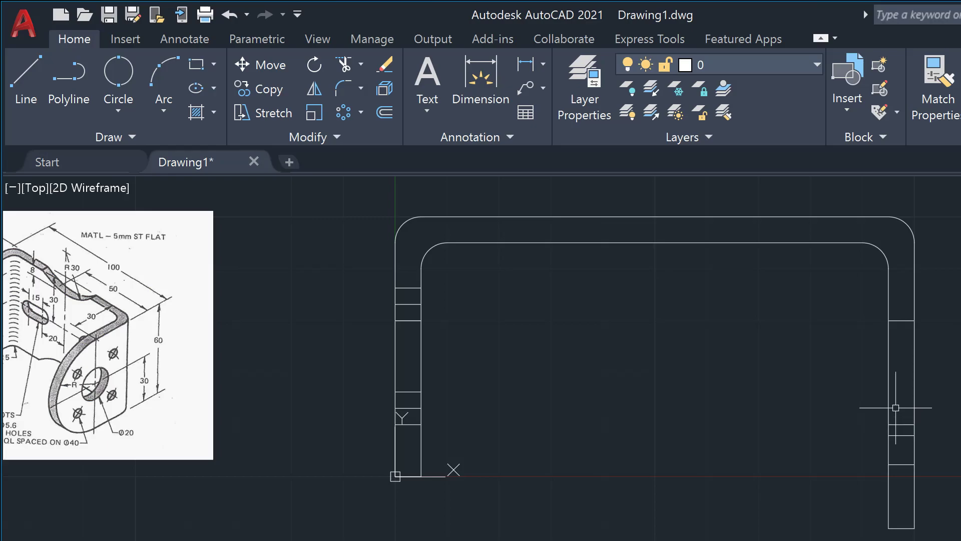
pyautogui.click(901, 464)
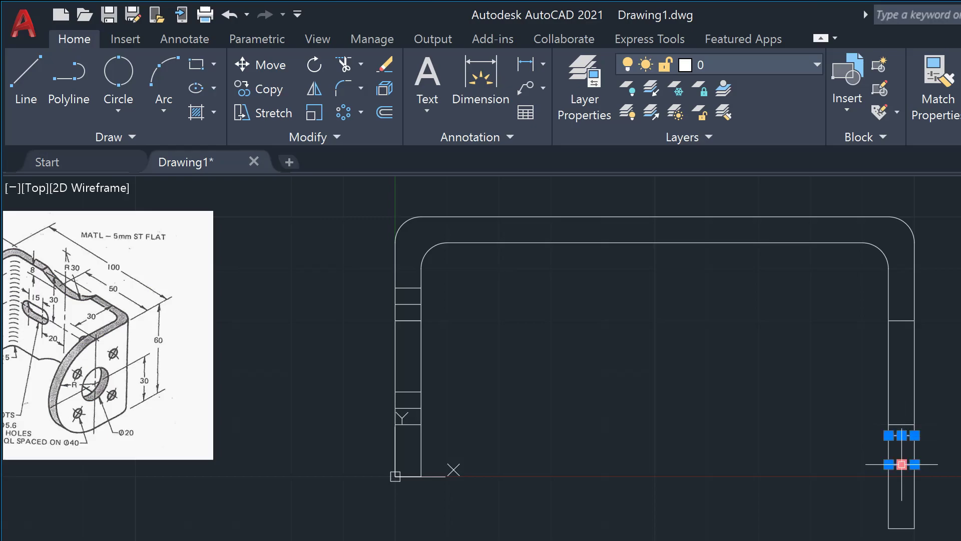
pyautogui.press('Delete')
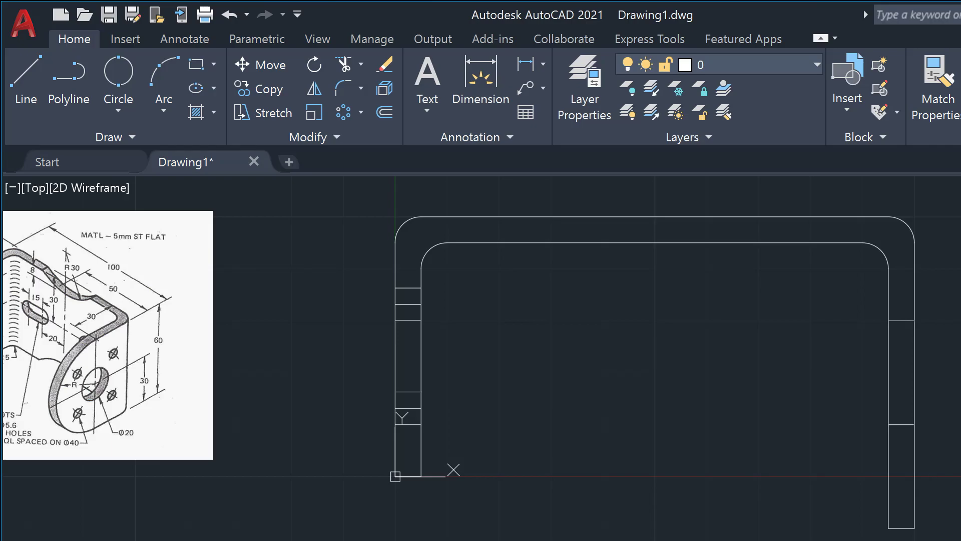
pyautogui.scroll(-4, 784, 427)
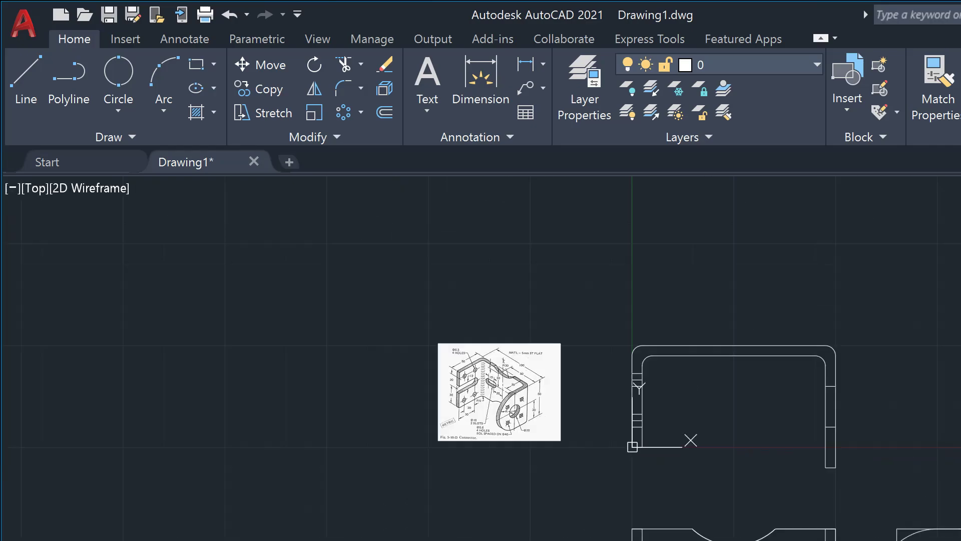
# - Select the circular end view with its holes and begin copying it
pyautogui.moveTo(893, 499)
pyautogui.mouseDown()
pyautogui.moveTo(960, 508)
pyautogui.moveTo(874, 538)
pyautogui.mouseUp()
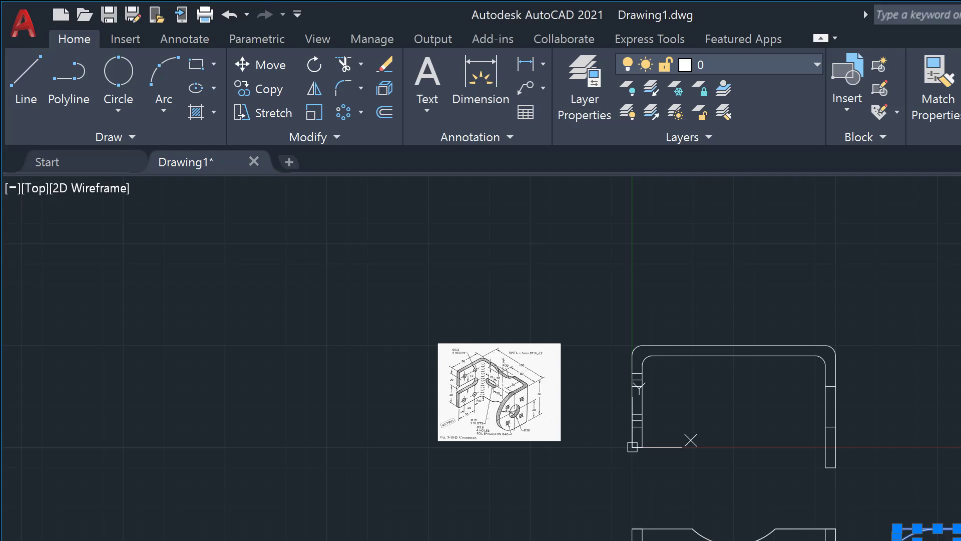
pyautogui.click(270, 88)
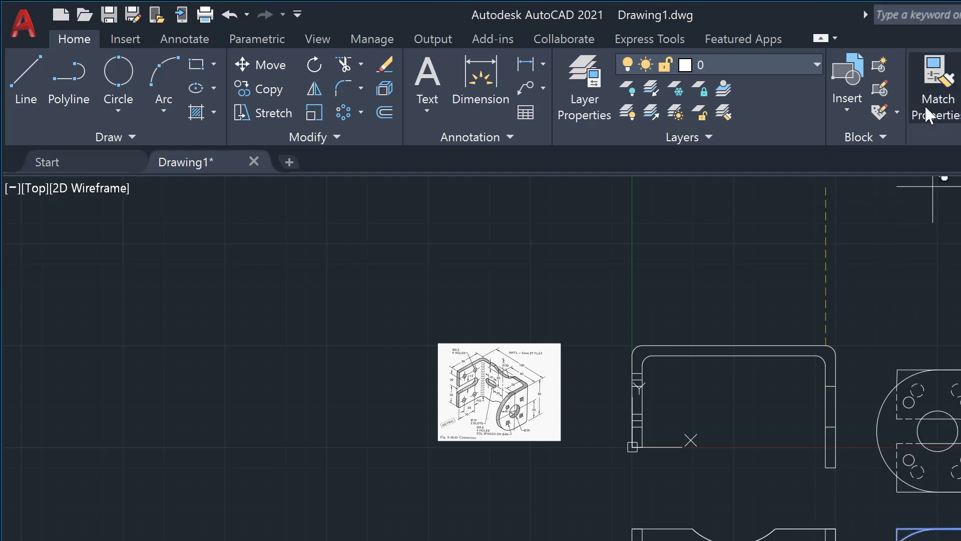
pyautogui.scroll(-2, 948, 260)
# - Finish the copy of the circular end view, dismissing the right-click options and ending with Esc
pyautogui.scroll(-2, 949, 265)
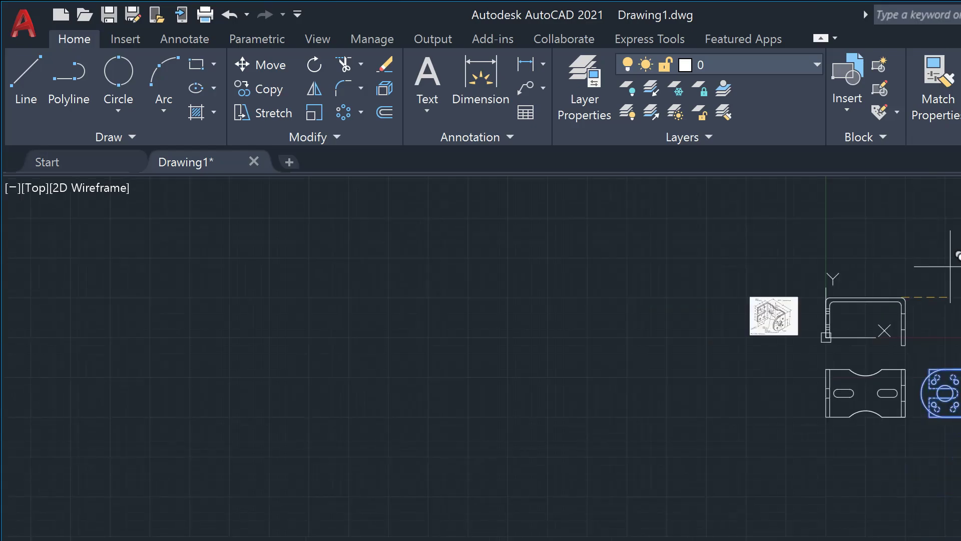
pyautogui.scroll(2, 950, 266)
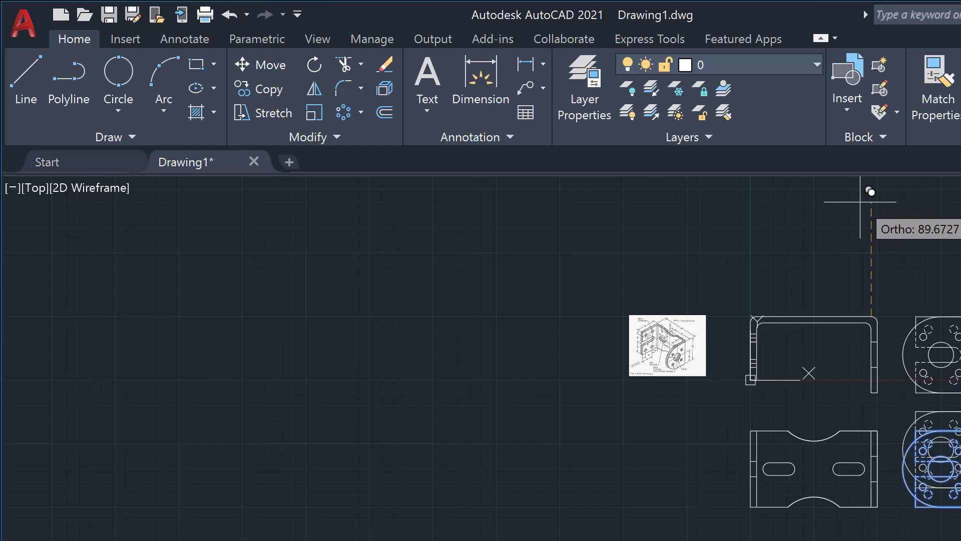
pyautogui.rightClick(870, 201)
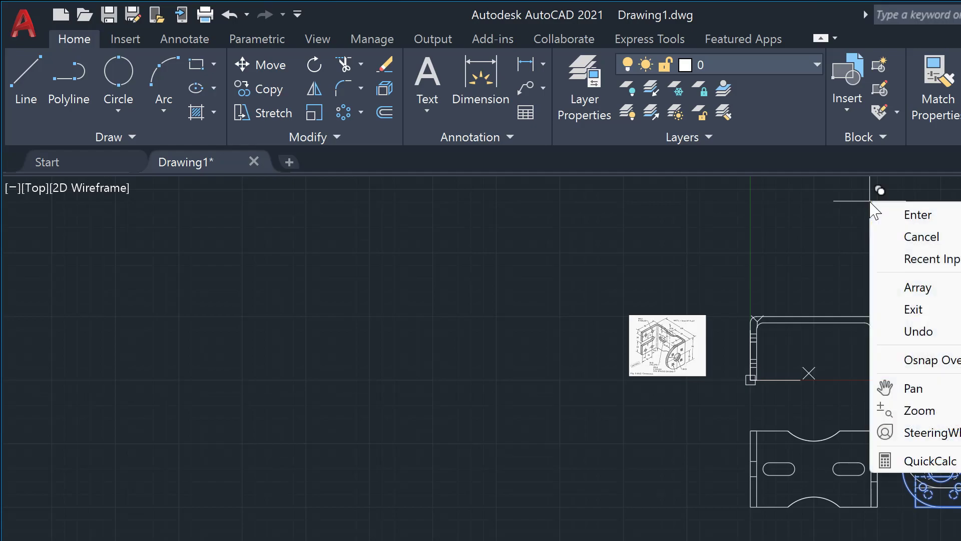
pyautogui.click(822, 218)
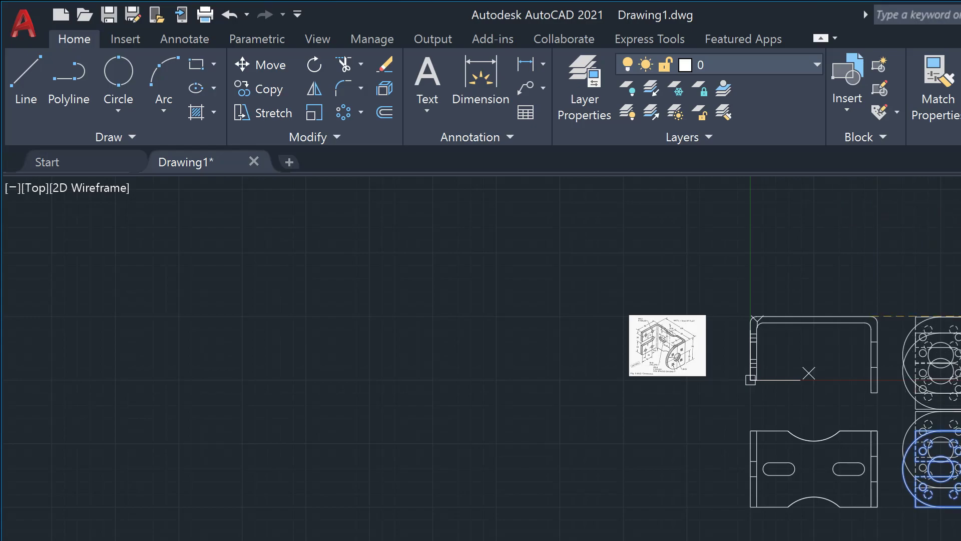
pyautogui.press('Escape')
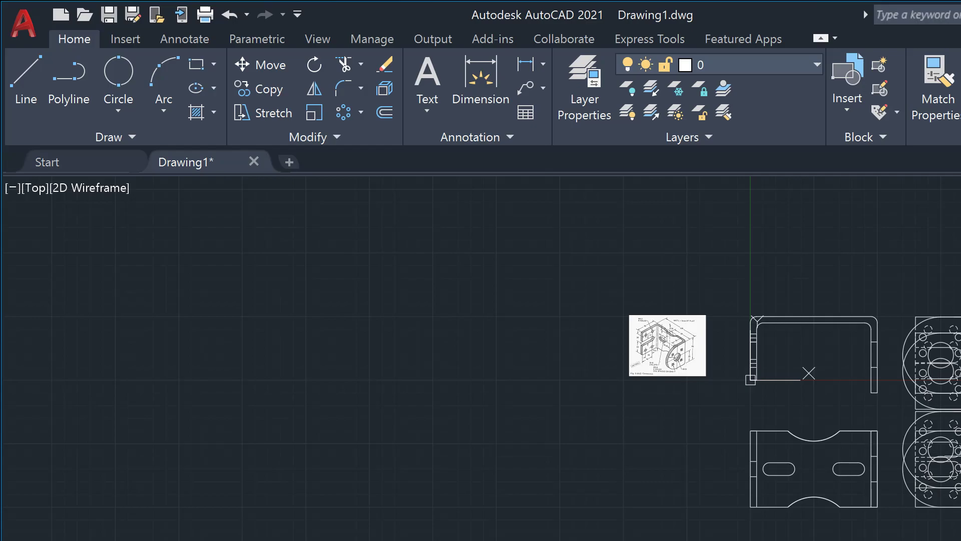
pyautogui.scroll(4, 951, 451)
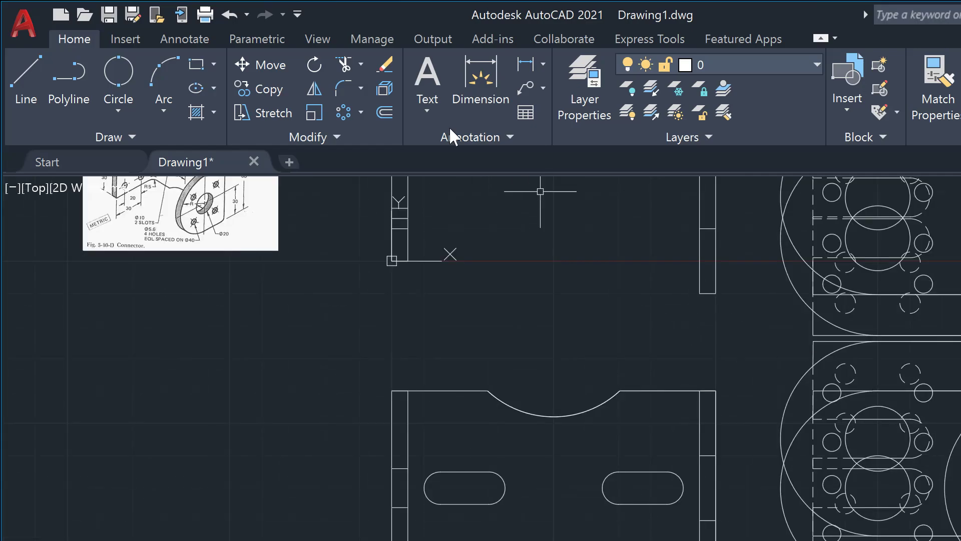
# - Undo the copy, then move the circular end view from its midpoint level with the front view
pyautogui.click(220, 12)
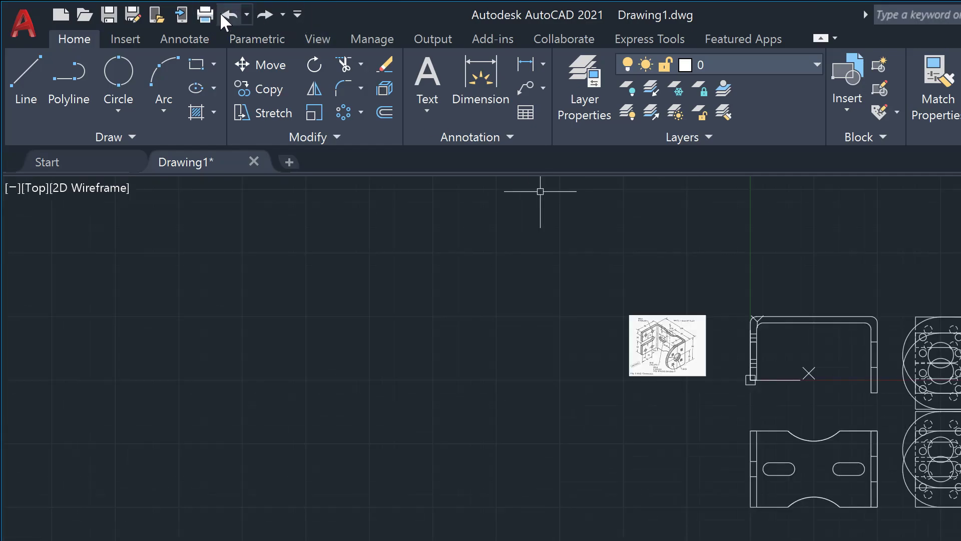
pyautogui.click(221, 12)
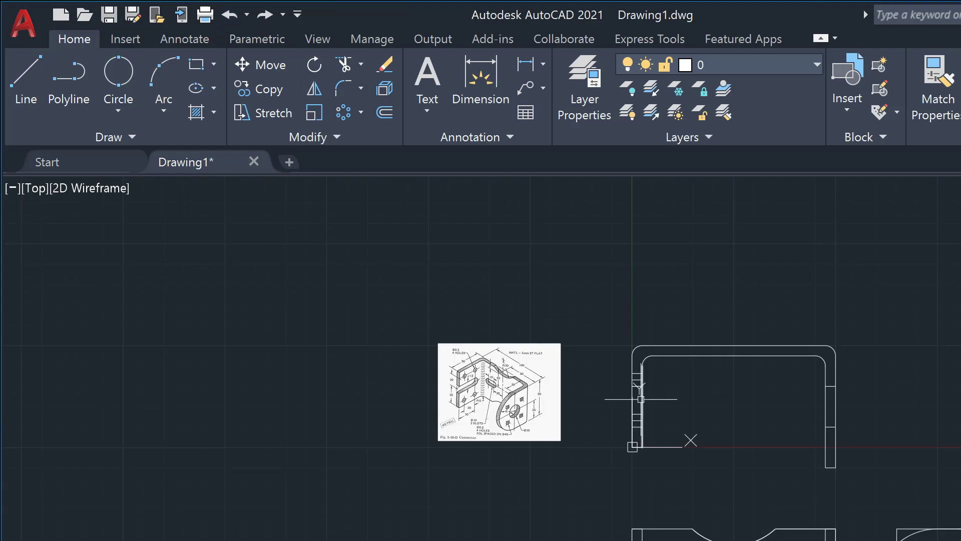
pyautogui.moveTo(902, 523)
pyautogui.mouseDown()
pyautogui.moveTo(870, 538)
pyautogui.moveTo(881, 540)
pyautogui.mouseUp()
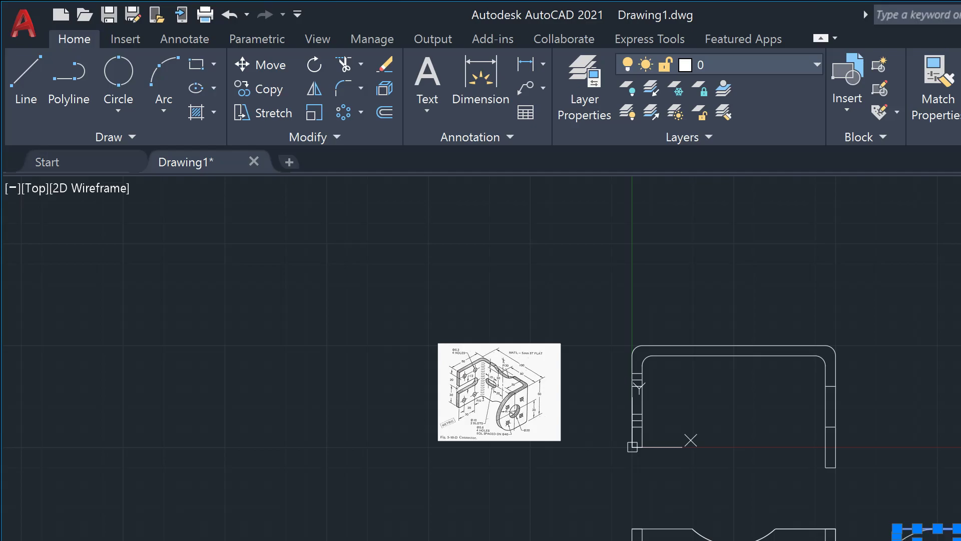
pyautogui.moveTo(869, 483); pyautogui.dragTo(863, 538)
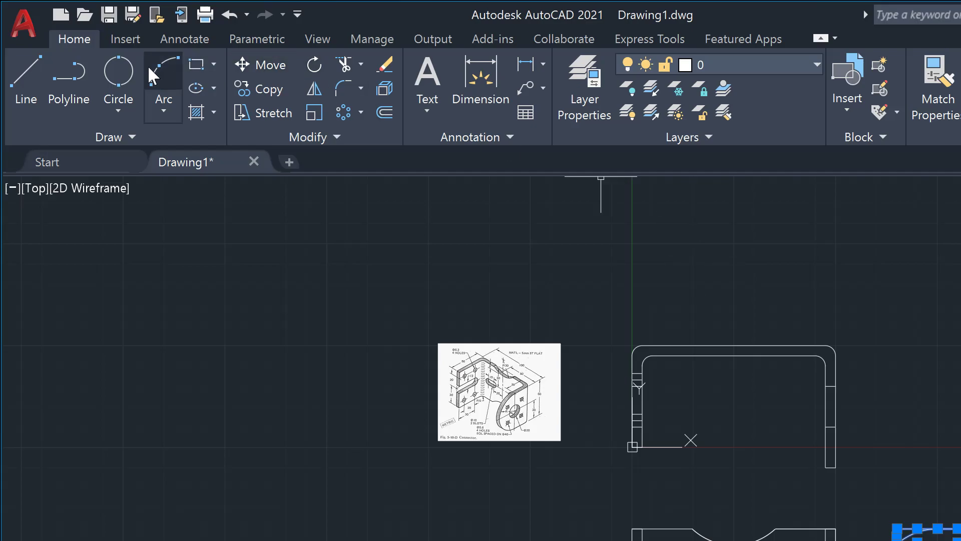
pyautogui.click(270, 69)
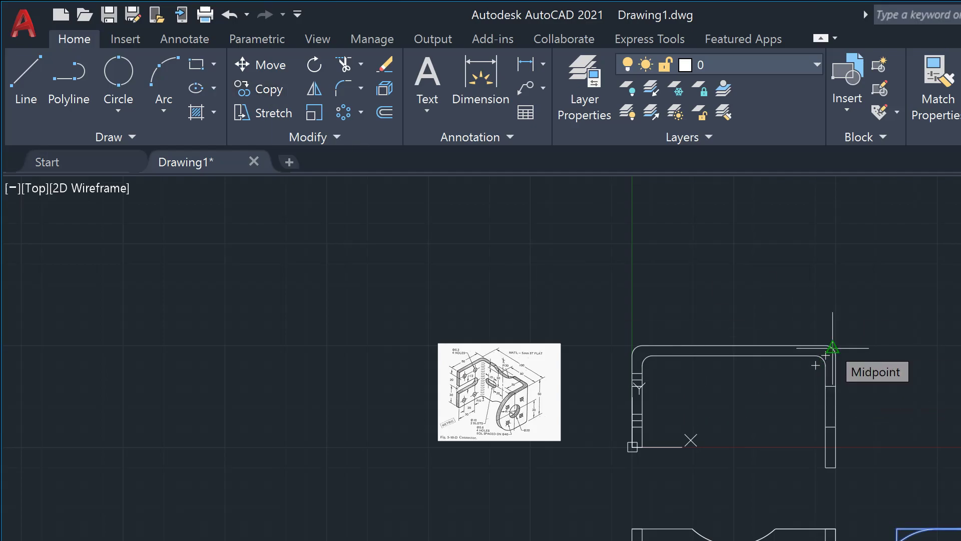
pyautogui.click(832, 347)
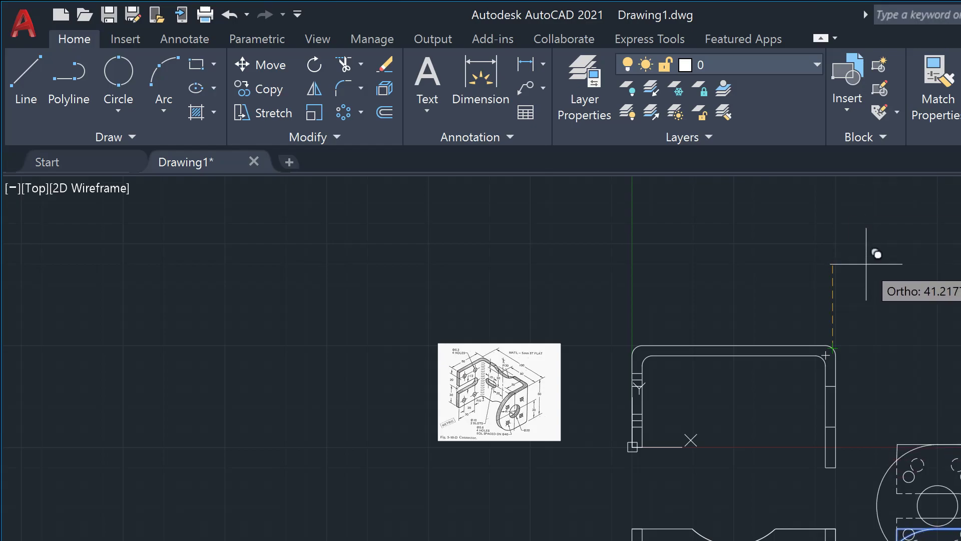
pyautogui.scroll(-4, 866, 264)
pyautogui.scroll(2, 866, 263)
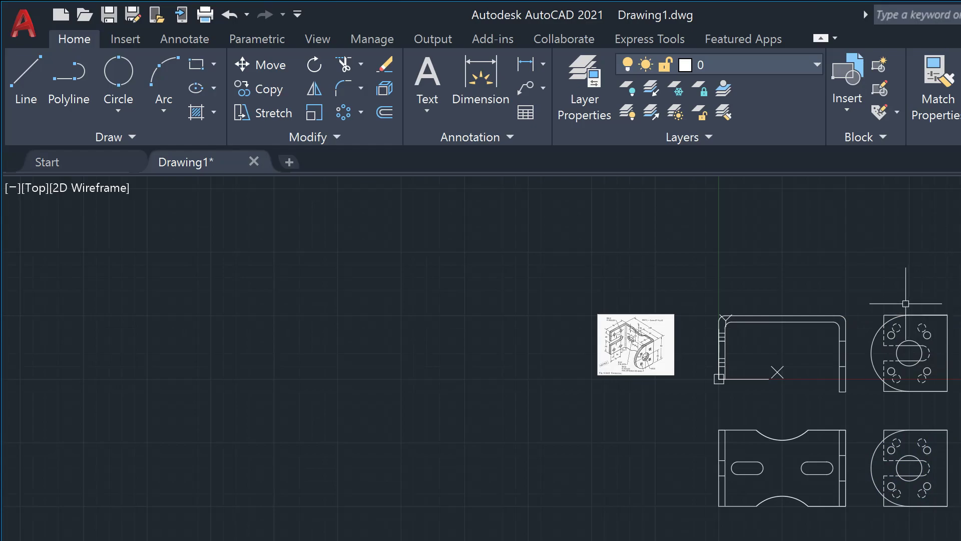
# - Draw a horizontal line from the end view's small hole centre to the front view's bent leg edge
pyautogui.scroll(5, 906, 303)
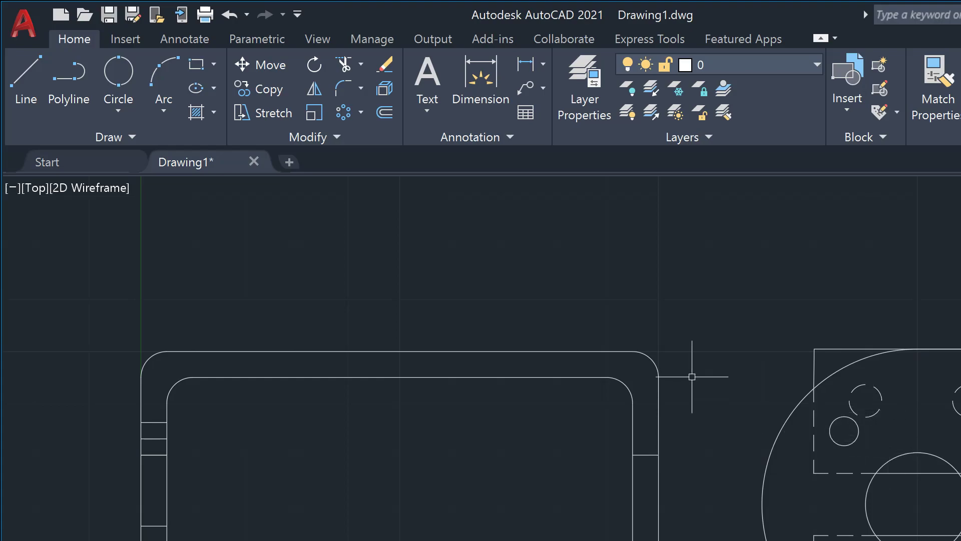
pyautogui.click(35, 77)
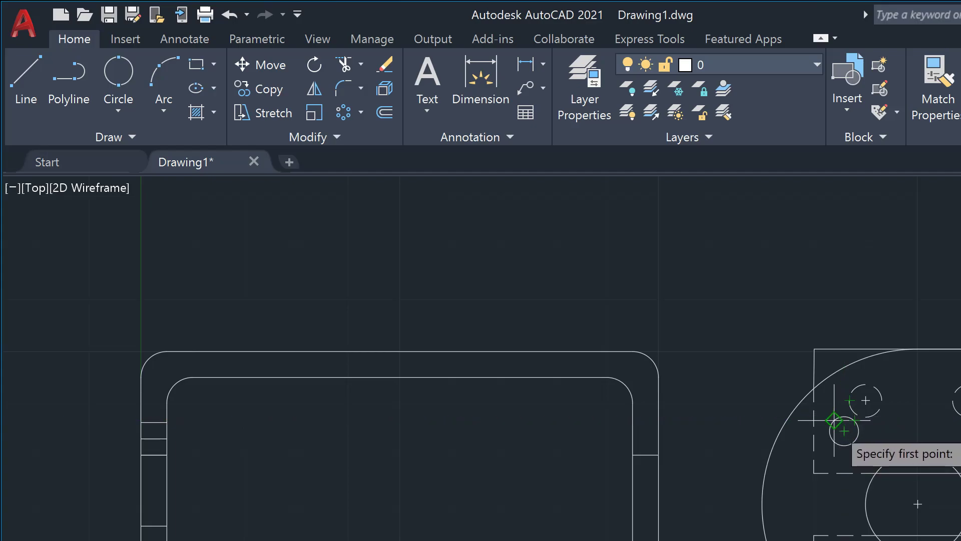
pyautogui.click(844, 431)
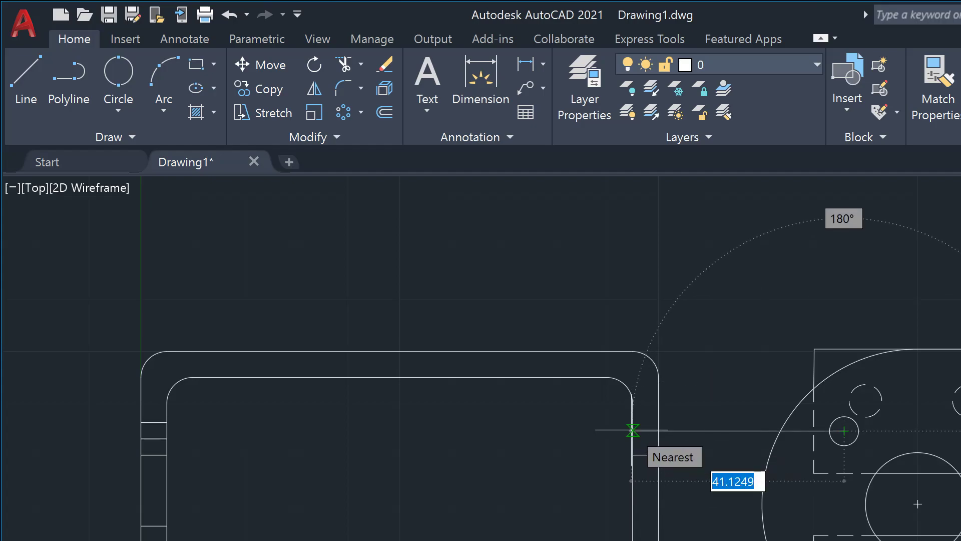
pyautogui.click(633, 430)
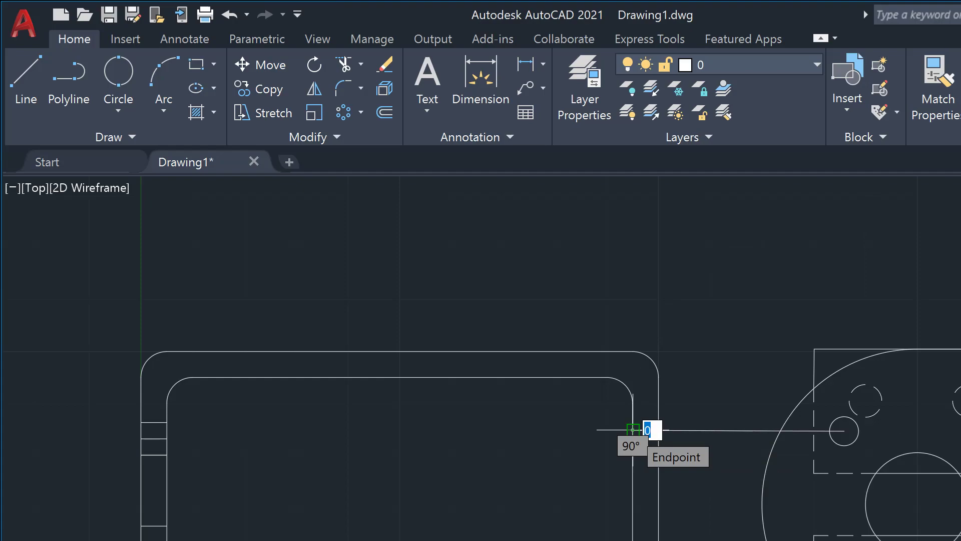
pyautogui.press('Return')
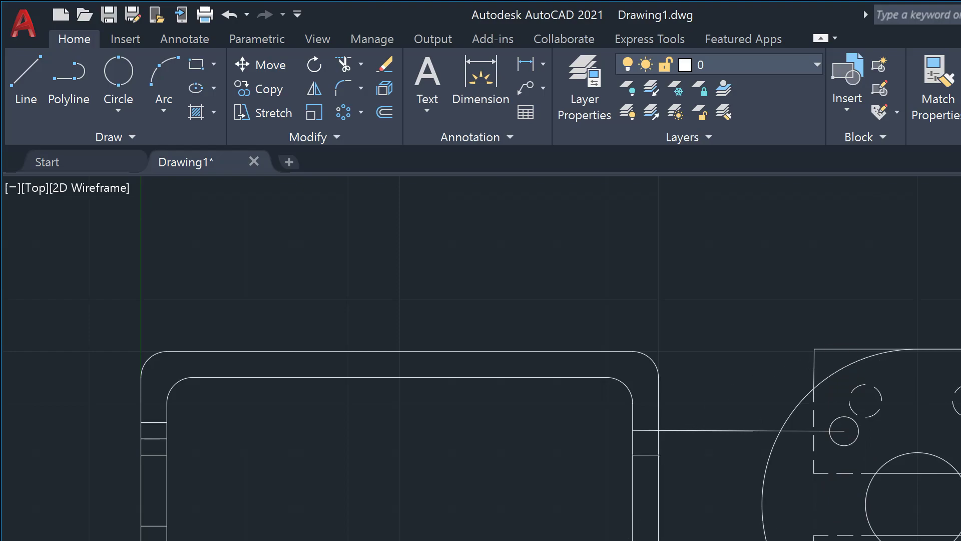
pyautogui.scroll(2, 748, 523)
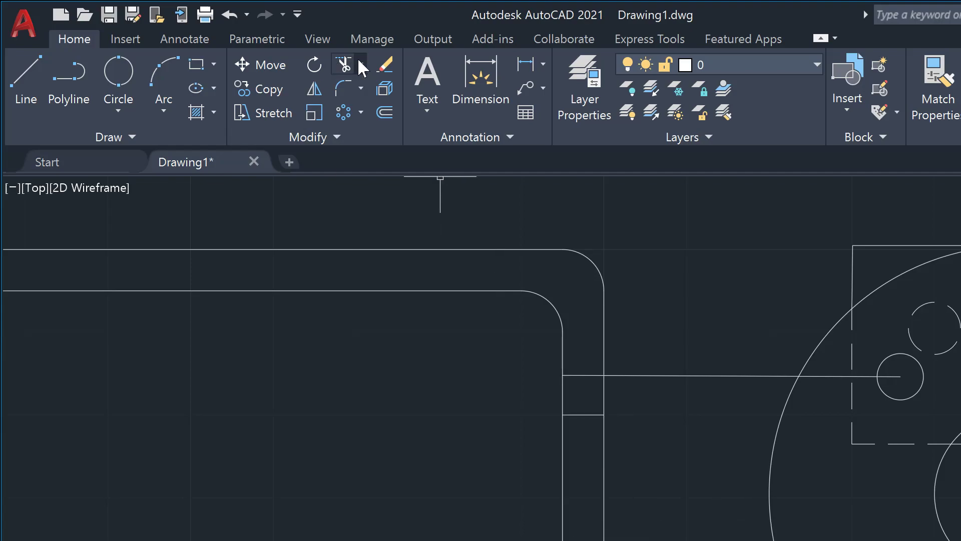
# - Trim the projection line between the leg, large arc and small hole, keeping the piece across the leg
pyautogui.click(344, 63)
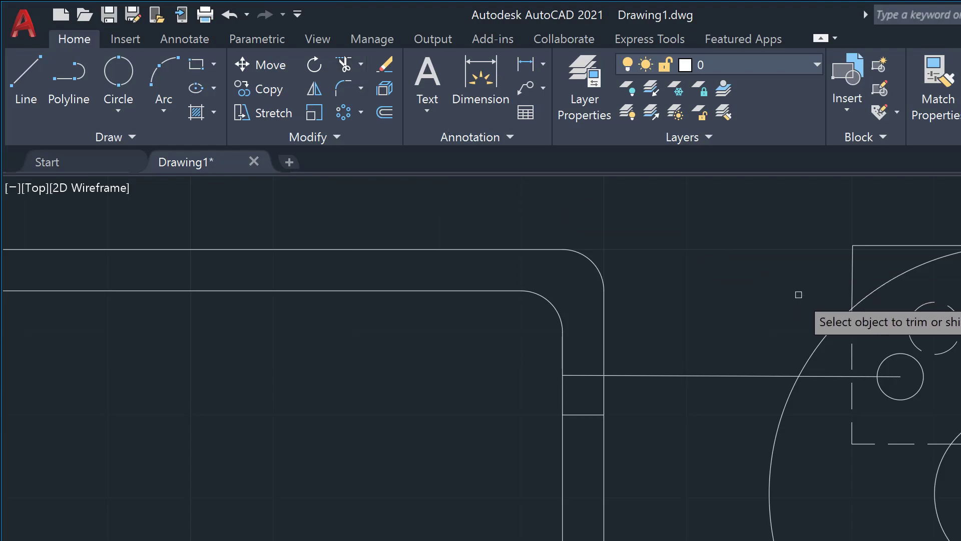
pyautogui.click(753, 375)
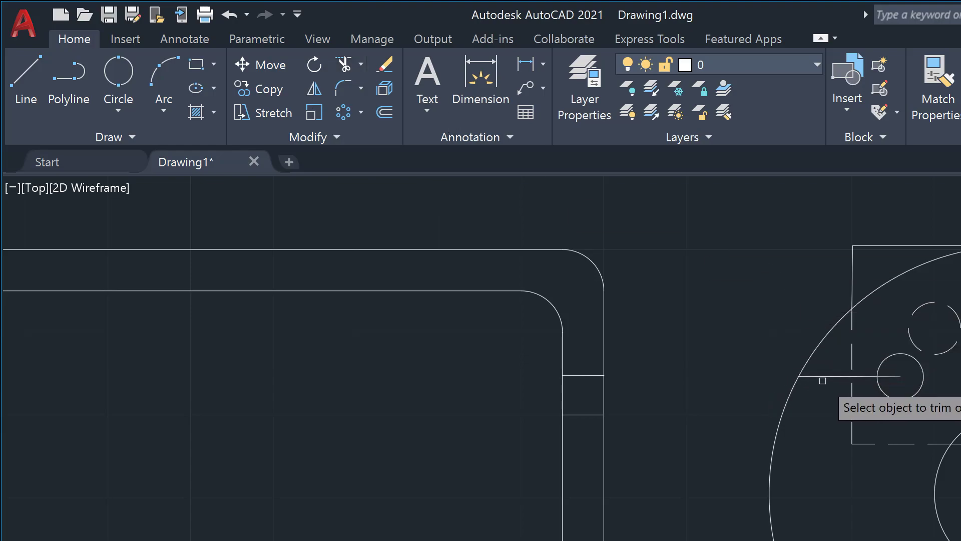
pyautogui.click(865, 376)
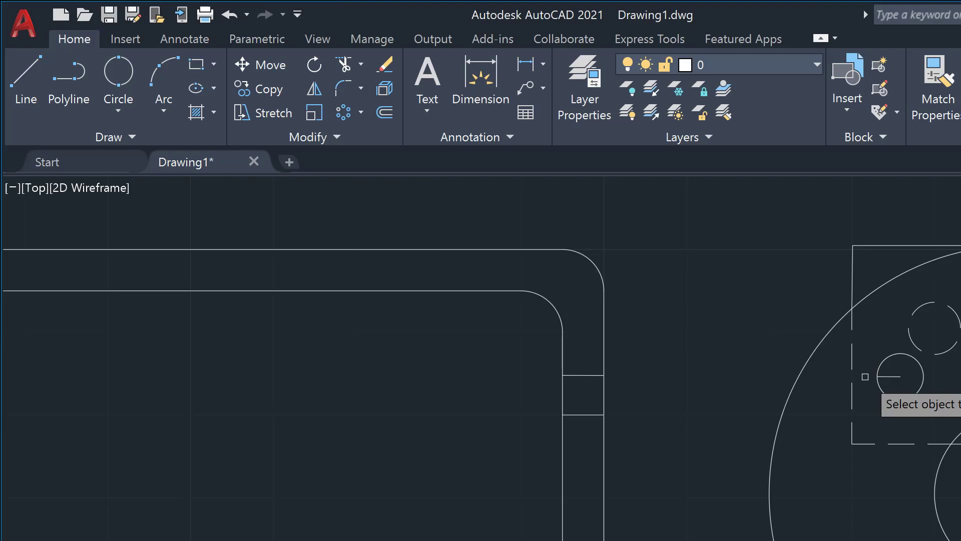
pyautogui.click(890, 376)
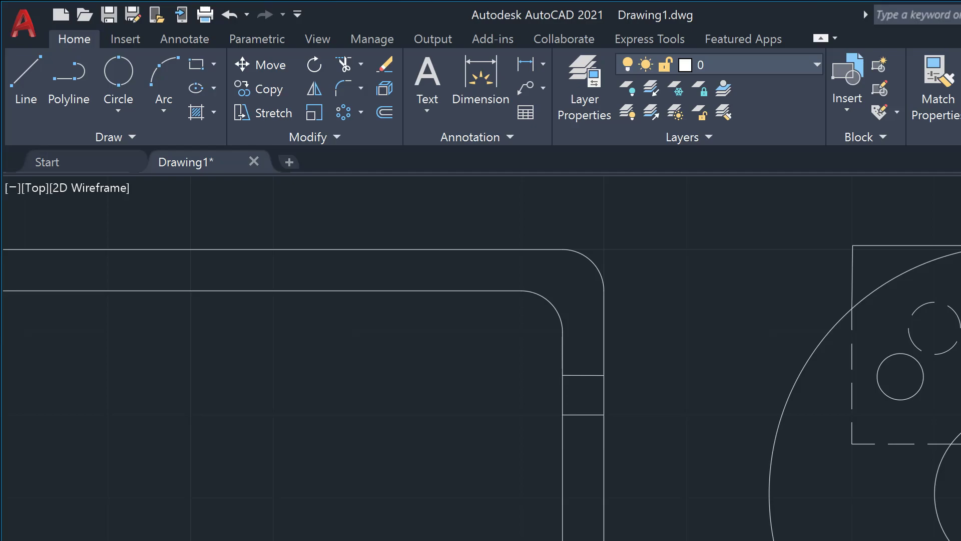
# - Zoom and pan until the connector reference image and the front view's bent leg are both visible
pyautogui.scroll(-8, 155, 466)
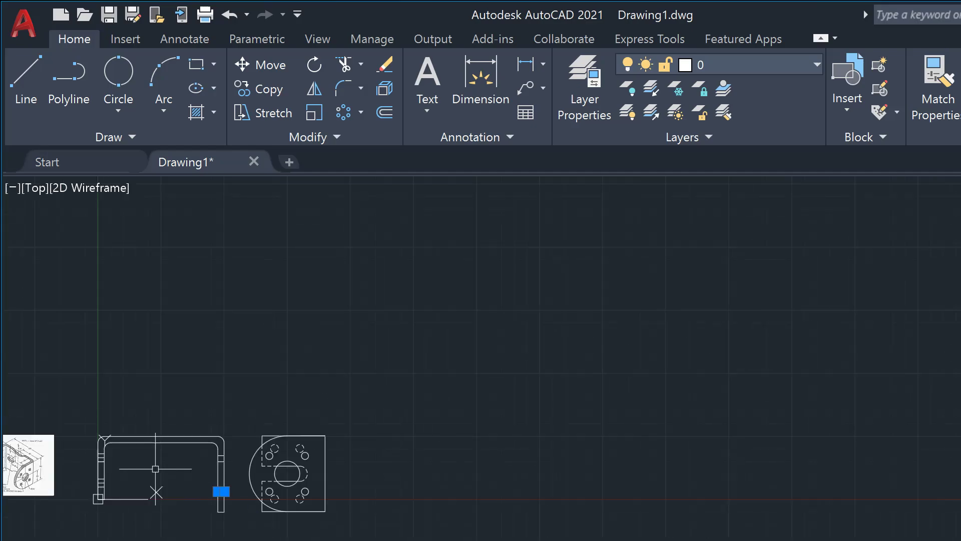
pyautogui.scroll(6, 22, 481)
pyautogui.scroll(2, 10, 503)
pyautogui.scroll(-4, 10, 504)
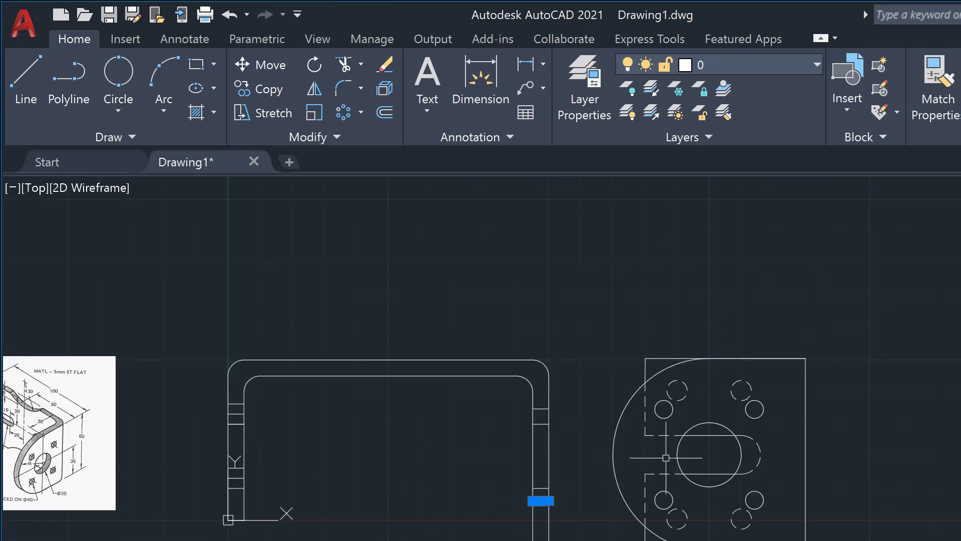
pyautogui.scroll(-4, 666, 457)
pyautogui.scroll(5, 446, 516)
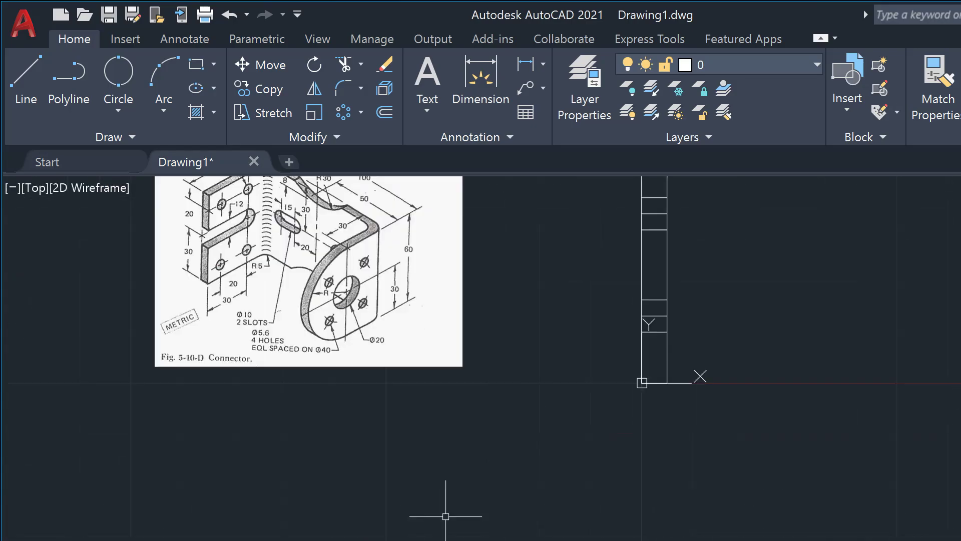
pyautogui.scroll(-5, 183, 532)
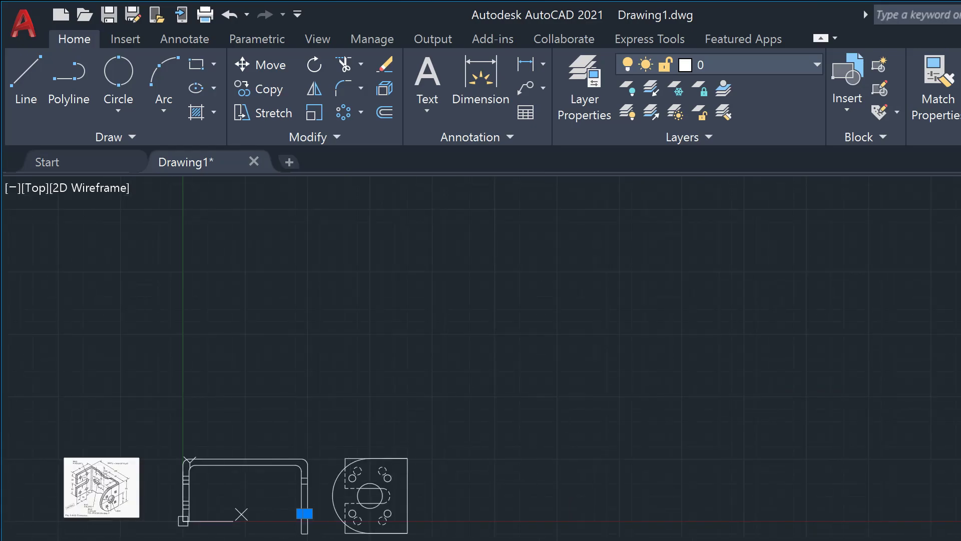
pyautogui.scroll(5, 398, 502)
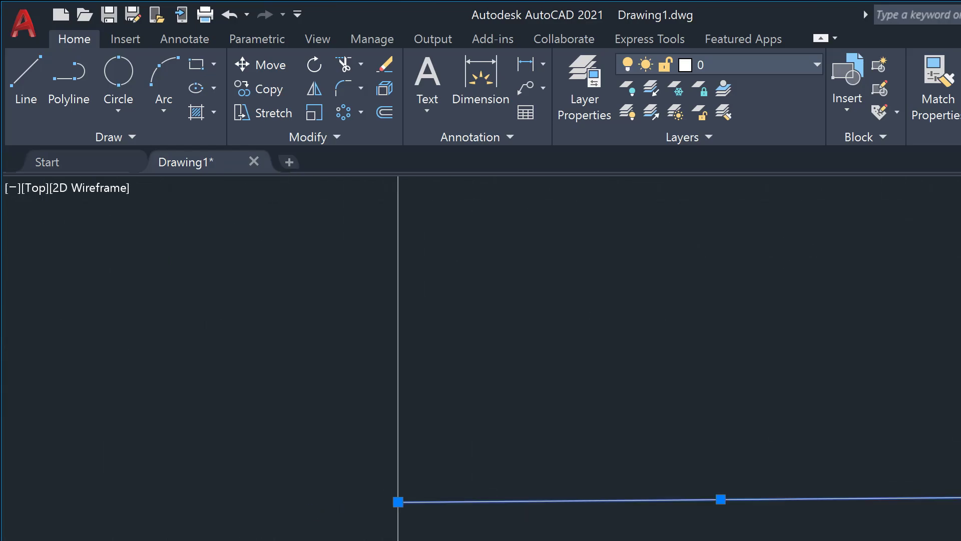
pyautogui.moveTo(398, 502); pyautogui.dragTo(761, 412, button='middle')
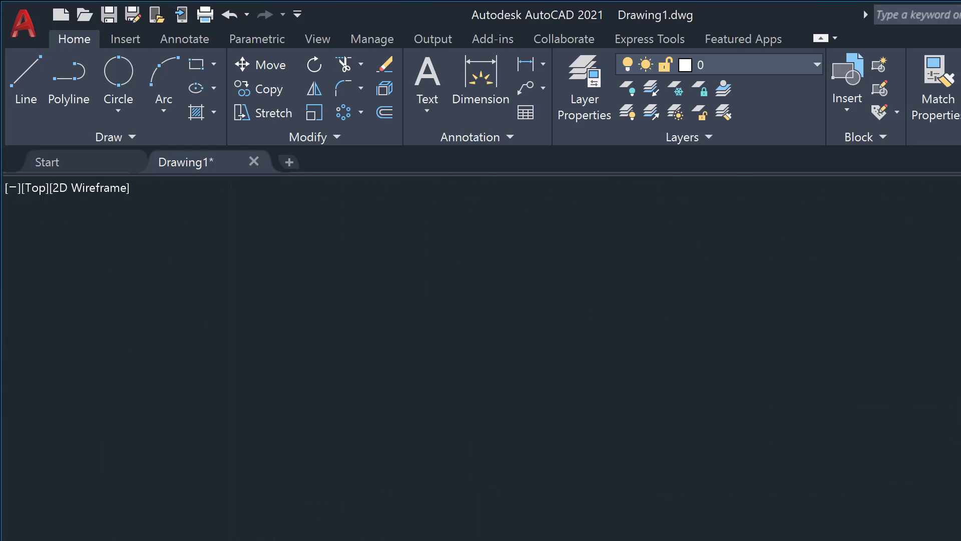
pyautogui.scroll(-5, 481, 400)
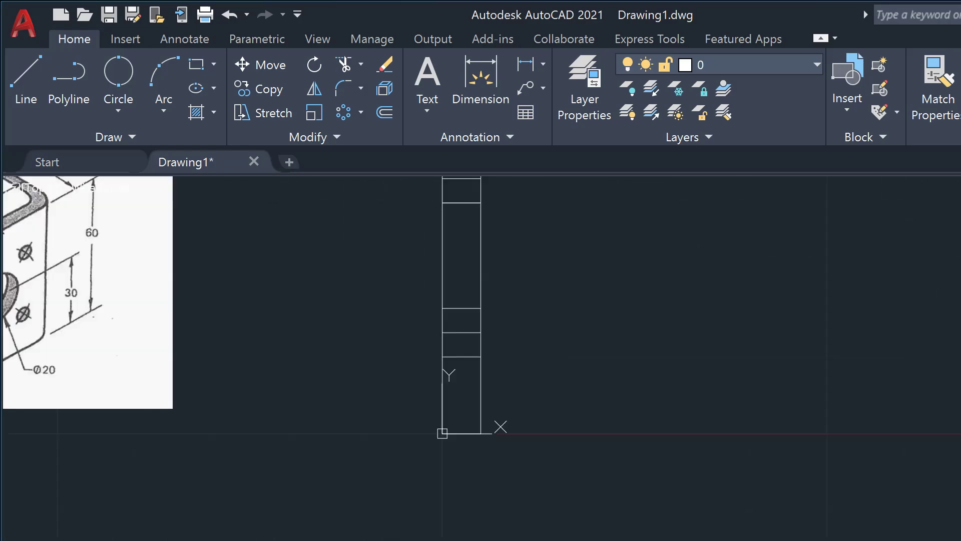
pyautogui.moveTo(481, 301); pyautogui.dragTo(788, 295, button='middle')
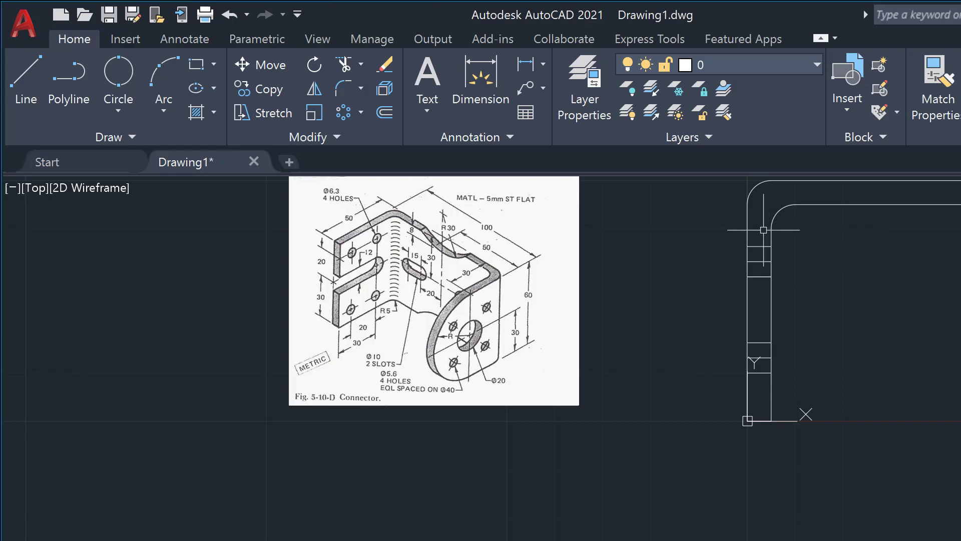
# - Change the six short hole lines across the bent leg to a dashed hidden linetype
pyautogui.moveTo(764, 230)
pyautogui.mouseDown()
pyautogui.moveTo(764, 383)
pyautogui.moveTo(769, 371)
pyautogui.mouseUp()
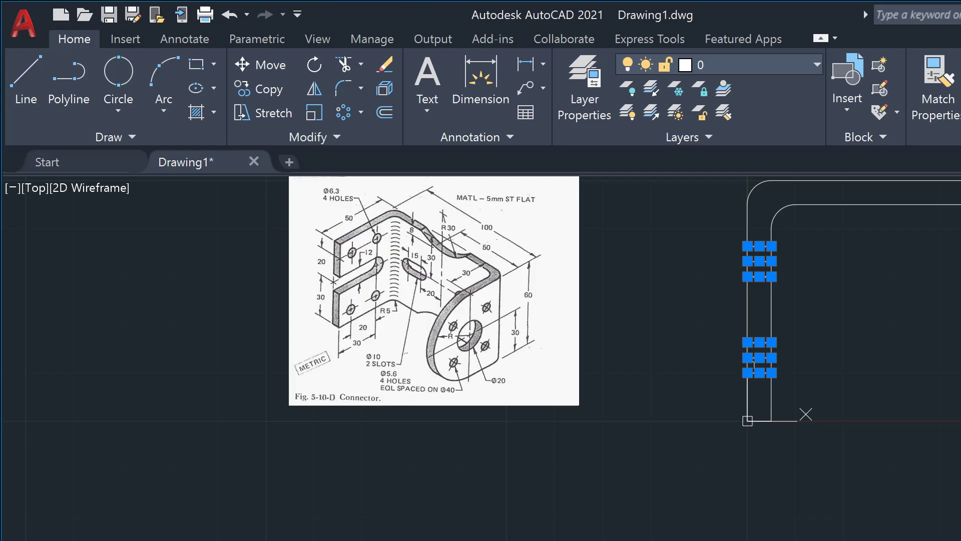
pyautogui.press('Escape')
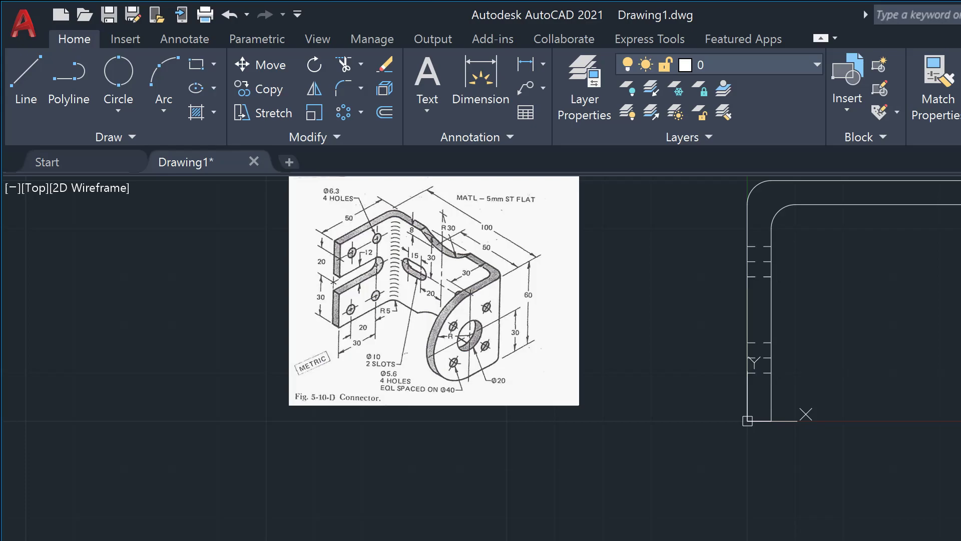
pyautogui.press('Escape')
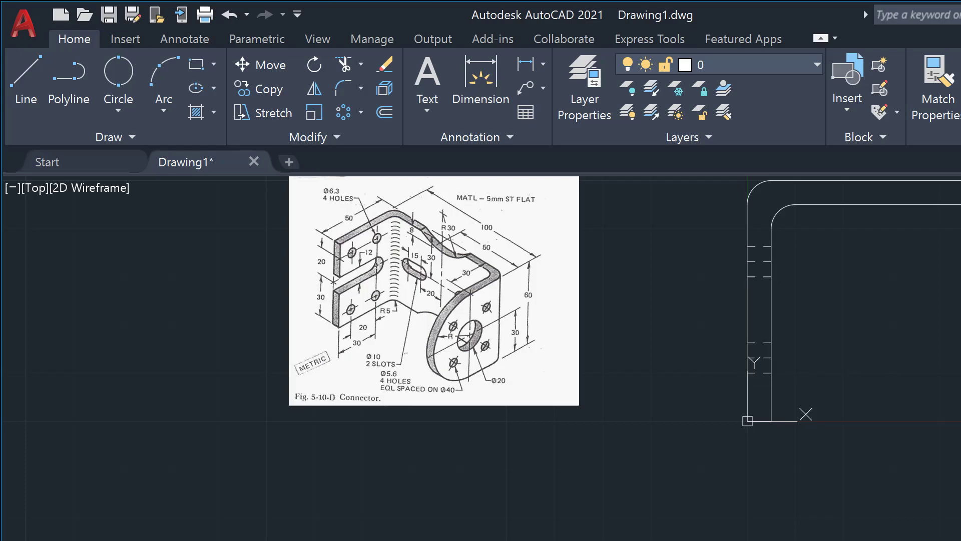